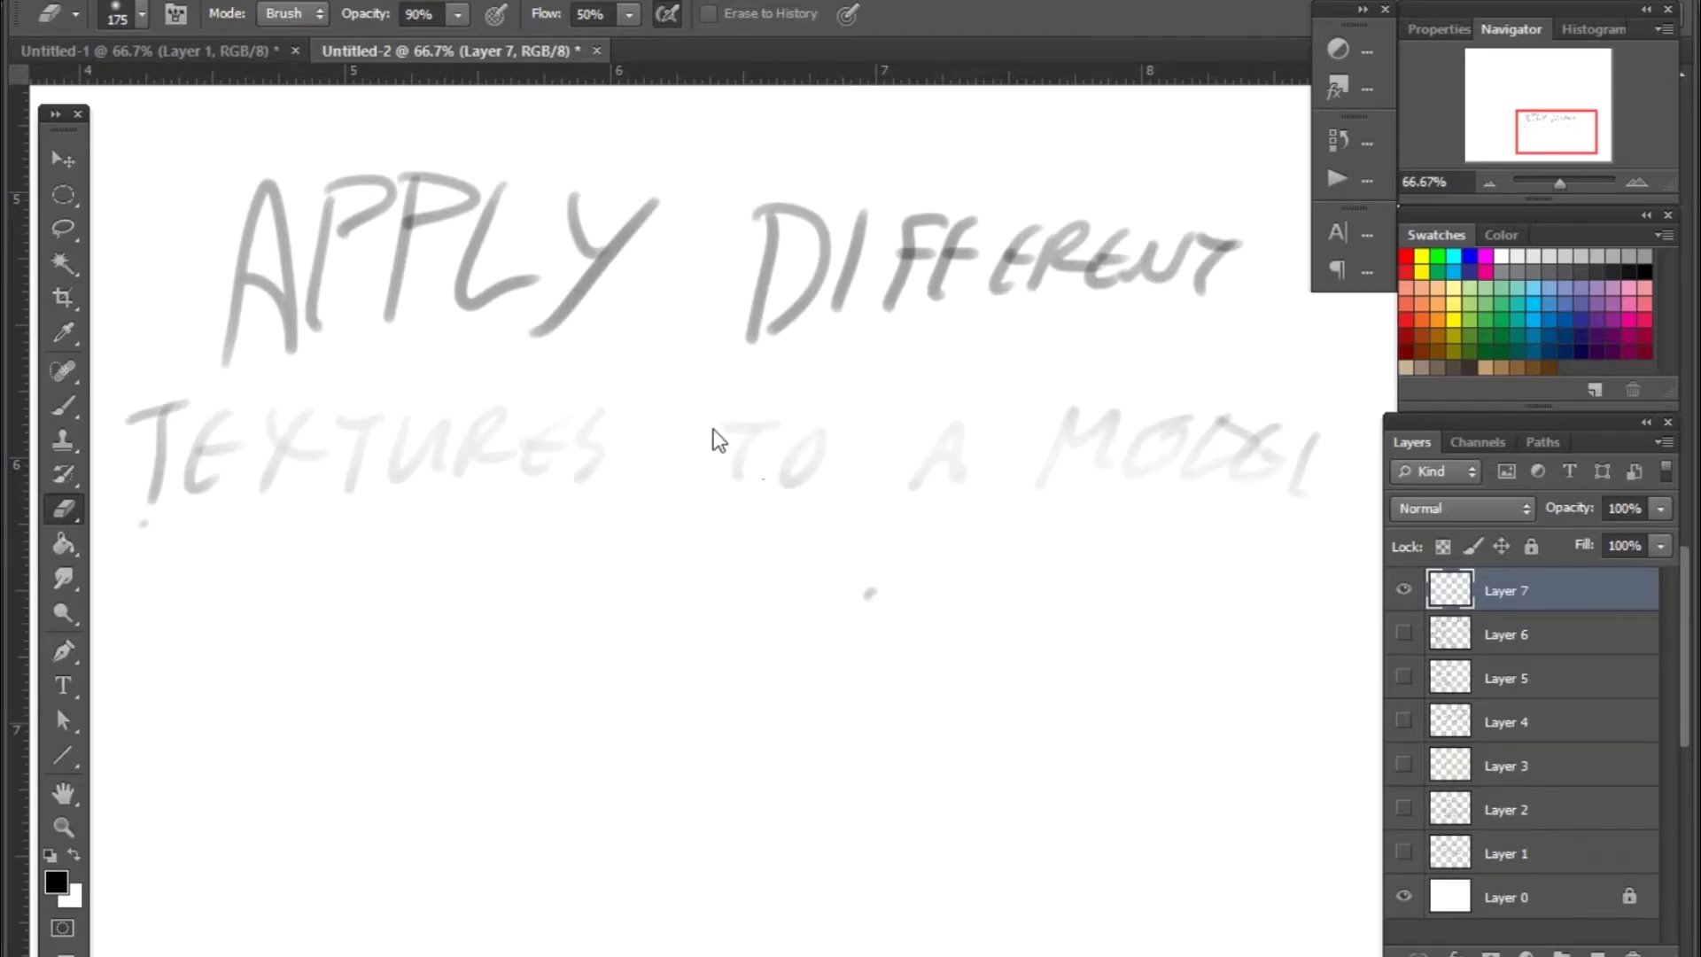
Step: Wipe the handwritten title off the canvas with a size-700, 100%-flow eraser
{"action": "mouse_move", "coordinate": [151, 480]}
{"action": "left_mouse_down"}
{"action": "mouse_move", "coordinate": [216, 422]}
{"action": "mouse_move", "coordinate": [152, 497]}
{"action": "mouse_move", "coordinate": [277, 311]}
{"action": "mouse_move", "coordinate": [504, 402]}
{"action": "left_mouse_up"}
{"action": "key", "text": "bracketright"}
{"action": "key", "text": "bracketright"}
{"action": "key", "text": "bracketright"}
{"action": "key", "text": "bracketright"}
{"action": "key", "text": "bracketright"}
{"action": "key", "text": "bracketright"}
{"action": "key", "text": "bracketright"}
{"action": "key", "text": "shift+0"}
{"action": "mouse_move", "coordinate": [304, 456]}
{"action": "left_mouse_down"}
{"action": "mouse_move", "coordinate": [488, 496]}
{"action": "mouse_move", "coordinate": [1223, 520]}
{"action": "mouse_move", "coordinate": [774, 212]}
{"action": "mouse_move", "coordinate": [167, 159]}
{"action": "mouse_move", "coordinate": [439, 298]}
{"action": "mouse_move", "coordinate": [1353, 573]}
{"action": "mouse_move", "coordinate": [1190, 564]}
{"action": "left_mouse_up"}
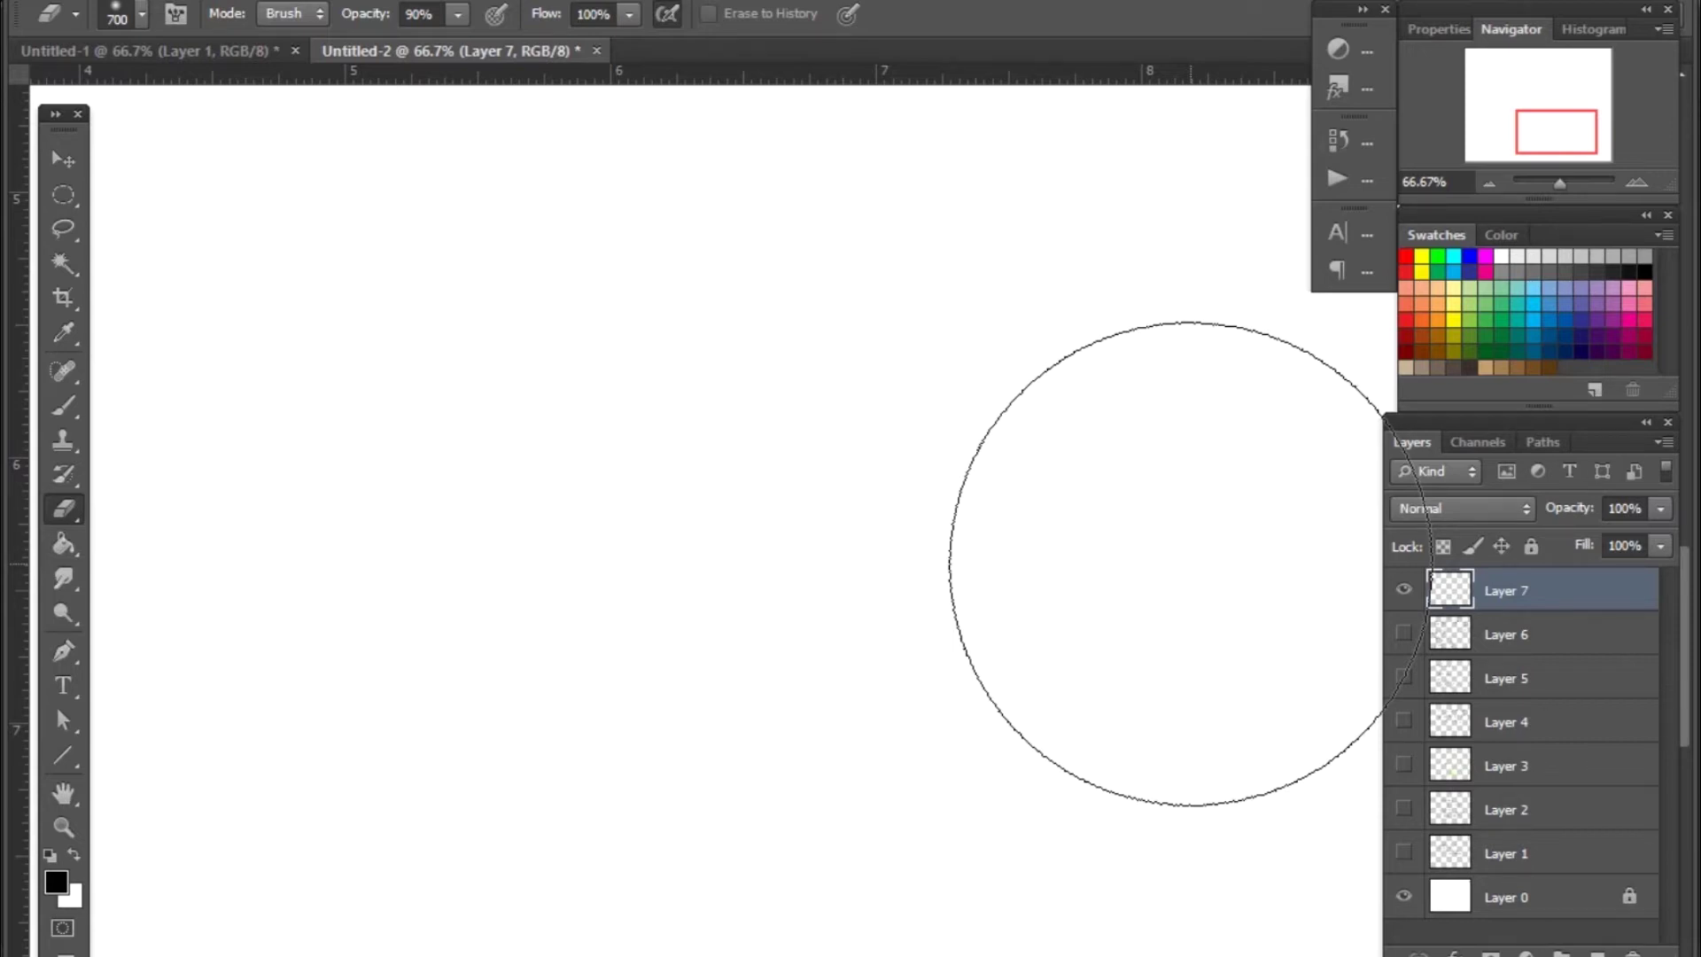
Step: Paint 'BUILDING A' in grey with a size-30 brush and begin 'MATERIAL' below
{"action": "key", "text": "b"}
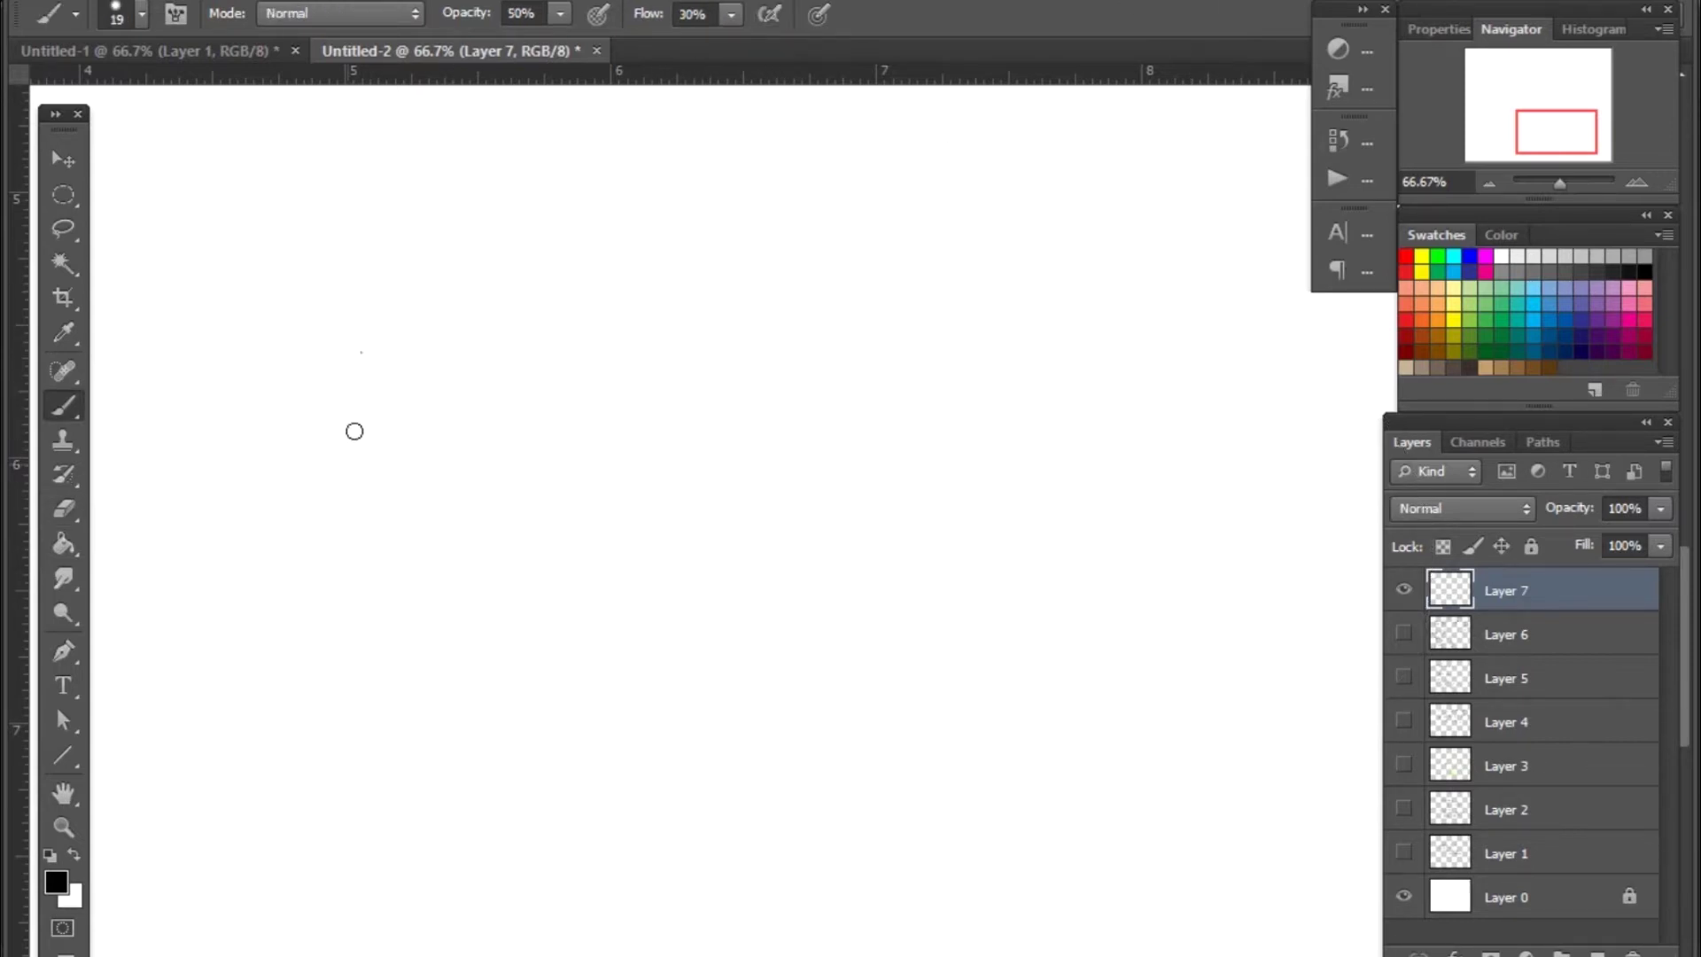
{"action": "key", "text": "bracketright"}
{"action": "key", "text": "bracketright"}
{"action": "key", "text": "bracketright"}
{"action": "left_click_drag", "start_coordinate": [300, 209], "coordinate": [280, 367]}
{"action": "mouse_move", "coordinate": [294, 206]}
{"action": "left_mouse_down"}
{"action": "mouse_move", "coordinate": [368, 331]}
{"action": "mouse_move", "coordinate": [330, 364]}
{"action": "left_mouse_up"}
{"action": "mouse_move", "coordinate": [446, 236]}
{"action": "left_mouse_down"}
{"action": "mouse_move", "coordinate": [487, 335]}
{"action": "mouse_move", "coordinate": [577, 221]}
{"action": "mouse_move", "coordinate": [611, 281]}
{"action": "mouse_move", "coordinate": [709, 257]}
{"action": "mouse_move", "coordinate": [765, 300]}
{"action": "mouse_move", "coordinate": [957, 235]}
{"action": "mouse_move", "coordinate": [953, 314]}
{"action": "left_mouse_up"}
{"action": "mouse_move", "coordinate": [1083, 332]}
{"action": "left_mouse_down"}
{"action": "mouse_move", "coordinate": [1174, 266]}
{"action": "mouse_move", "coordinate": [1143, 261]}
{"action": "left_mouse_up"}
{"action": "mouse_move", "coordinate": [182, 536]}
{"action": "left_mouse_down"}
{"action": "mouse_move", "coordinate": [274, 521]}
{"action": "mouse_move", "coordinate": [364, 425]}
{"action": "mouse_move", "coordinate": [499, 456]}
{"action": "mouse_move", "coordinate": [581, 399]}
{"action": "mouse_move", "coordinate": [653, 487]}
{"action": "mouse_move", "coordinate": [857, 462]}
{"action": "left_mouse_up"}
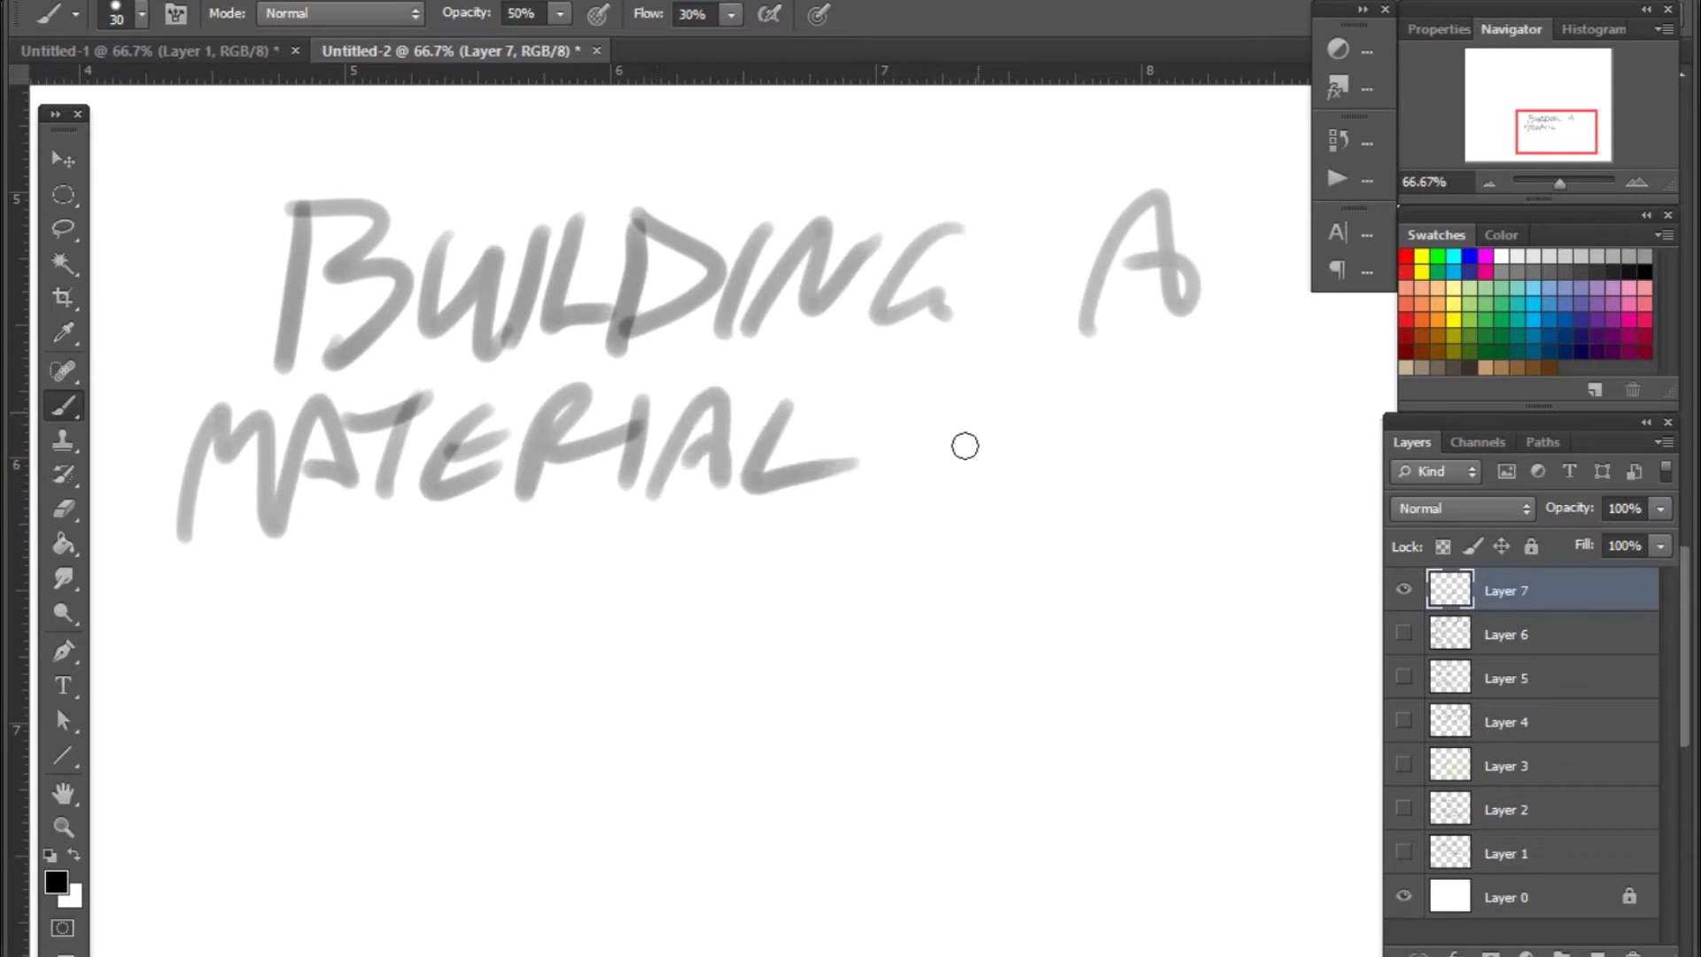
Step: Letter 'MATERIAL MAP OF MULTIPLE' across the middle lines of the canvas
{"action": "mouse_move", "coordinate": [992, 505]}
{"action": "left_mouse_down"}
{"action": "mouse_move", "coordinate": [1098, 497]}
{"action": "mouse_move", "coordinate": [1185, 444]}
{"action": "mouse_move", "coordinate": [1347, 479]}
{"action": "left_mouse_up"}
{"action": "mouse_move", "coordinate": [226, 666]}
{"action": "left_mouse_down"}
{"action": "mouse_move", "coordinate": [266, 673]}
{"action": "mouse_move", "coordinate": [285, 624]}
{"action": "left_mouse_up"}
{"action": "mouse_move", "coordinate": [335, 608]}
{"action": "left_mouse_down"}
{"action": "mouse_move", "coordinate": [381, 592]}
{"action": "mouse_move", "coordinate": [330, 699]}
{"action": "left_mouse_up"}
{"action": "left_click_drag", "start_coordinate": [326, 638], "coordinate": [392, 630]}
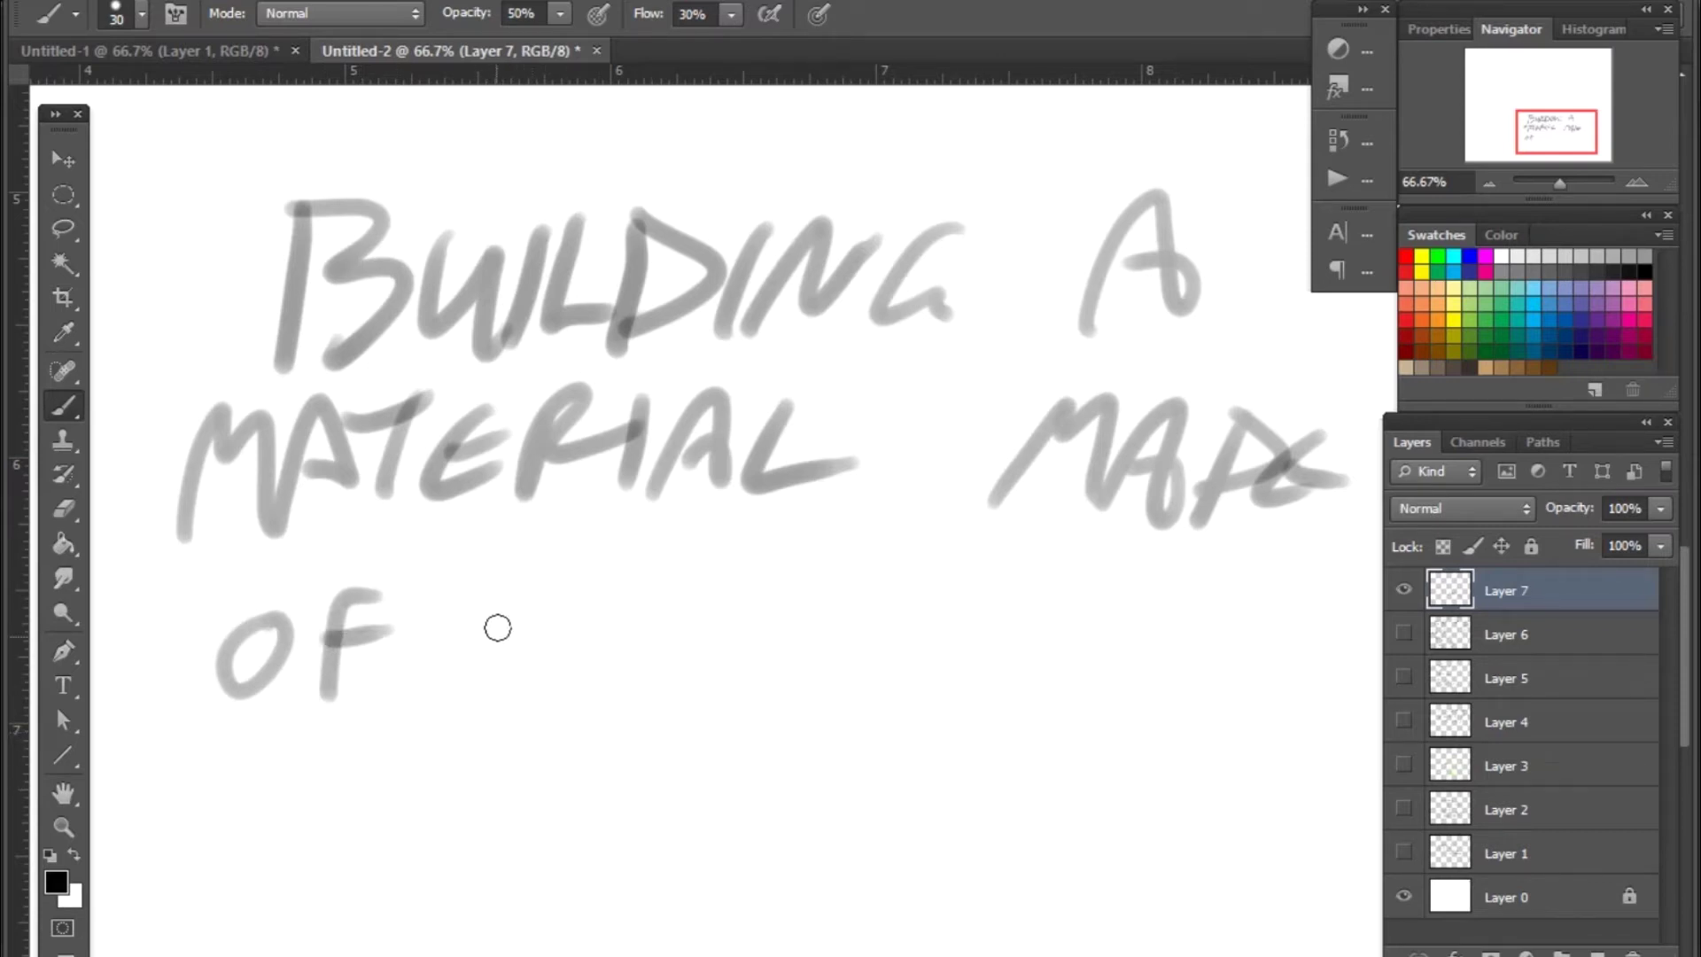
{"action": "left_click_drag", "start_coordinate": [513, 704], "coordinate": [592, 680]}
{"action": "mouse_move", "coordinate": [629, 599]}
{"action": "left_mouse_down"}
{"action": "mouse_move", "coordinate": [670, 643]}
{"action": "mouse_move", "coordinate": [749, 617]}
{"action": "mouse_move", "coordinate": [808, 682]}
{"action": "mouse_move", "coordinate": [888, 626]}
{"action": "mouse_move", "coordinate": [1037, 630]}
{"action": "left_mouse_up"}
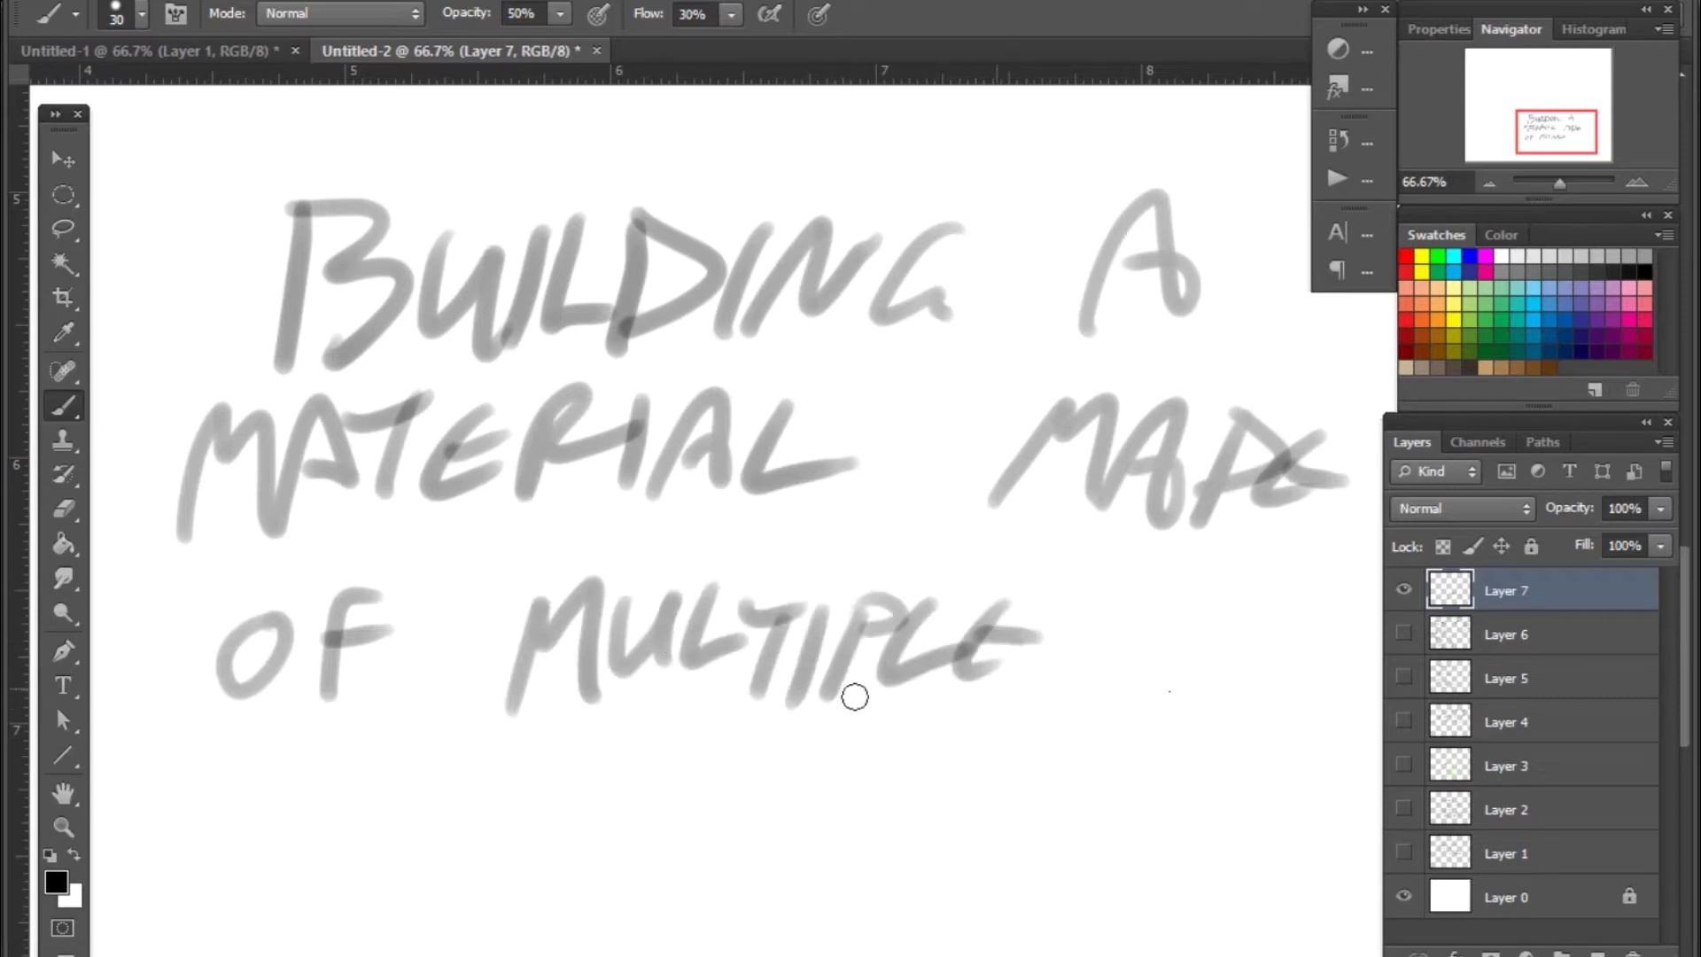
Step: Paint the word 'TEXTURES' on the bottom line
{"action": "left_click_drag", "start_coordinate": [292, 780], "coordinate": [423, 764]}
{"action": "left_click_drag", "start_coordinate": [372, 768], "coordinate": [383, 833]}
{"action": "left_click_drag", "start_coordinate": [443, 769], "coordinate": [416, 864]}
{"action": "mouse_move", "coordinate": [417, 820]}
{"action": "left_mouse_down"}
{"action": "mouse_move", "coordinate": [478, 797]}
{"action": "mouse_move", "coordinate": [602, 808]}
{"action": "left_mouse_up"}
{"action": "mouse_move", "coordinate": [567, 784]}
{"action": "left_mouse_down"}
{"action": "mouse_move", "coordinate": [555, 835]}
{"action": "mouse_move", "coordinate": [695, 797]}
{"action": "mouse_move", "coordinate": [786, 842]}
{"action": "mouse_move", "coordinate": [907, 798]}
{"action": "mouse_move", "coordinate": [897, 811]}
{"action": "mouse_move", "coordinate": [928, 808]}
{"action": "left_mouse_up"}
{"action": "left_click_drag", "start_coordinate": [1018, 753], "coordinate": [964, 861]}
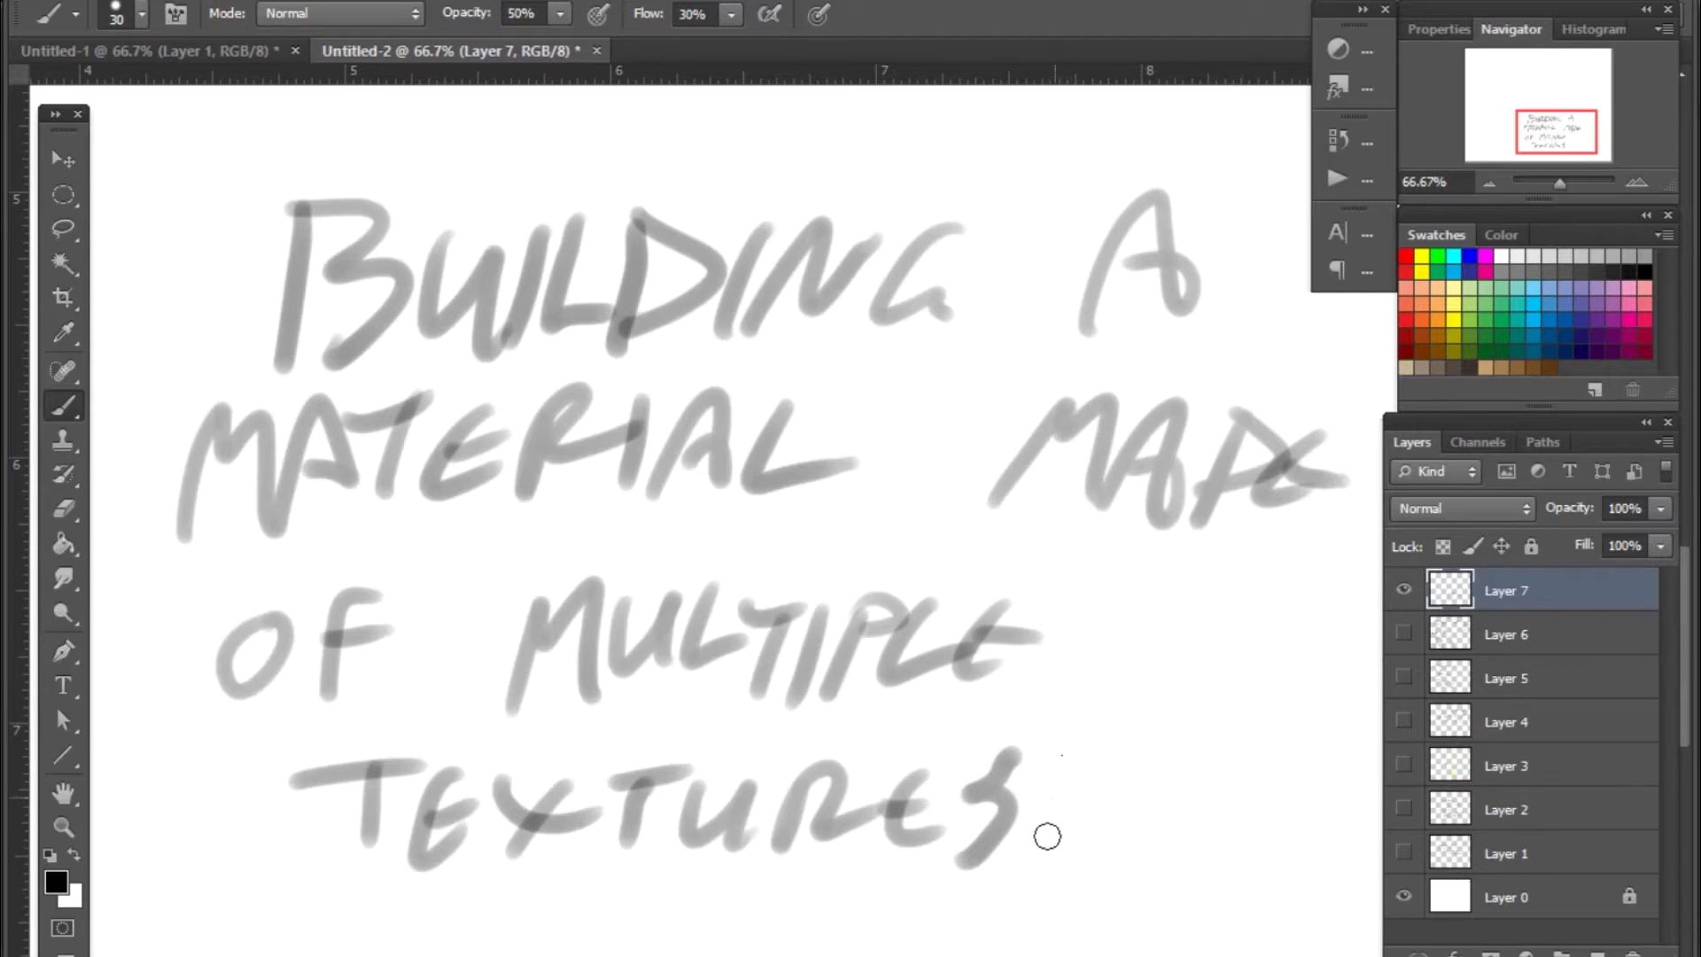
Step: Erase the final S of 'TEXTURES' with a smaller eraser and repaint it
{"action": "key", "text": "e"}
{"action": "key", "text": "bracketleft"}
{"action": "key", "text": "bracketleft"}
{"action": "key", "text": "bracketleft"}
{"action": "key", "text": "bracketleft"}
{"action": "key", "text": "bracketleft"}
{"action": "key", "text": "bracketleft"}
{"action": "key", "text": "bracketleft"}
{"action": "mouse_move", "coordinate": [1036, 816]}
{"action": "left_mouse_down"}
{"action": "mouse_move", "coordinate": [998, 801]}
{"action": "mouse_move", "coordinate": [943, 918]}
{"action": "left_mouse_up"}
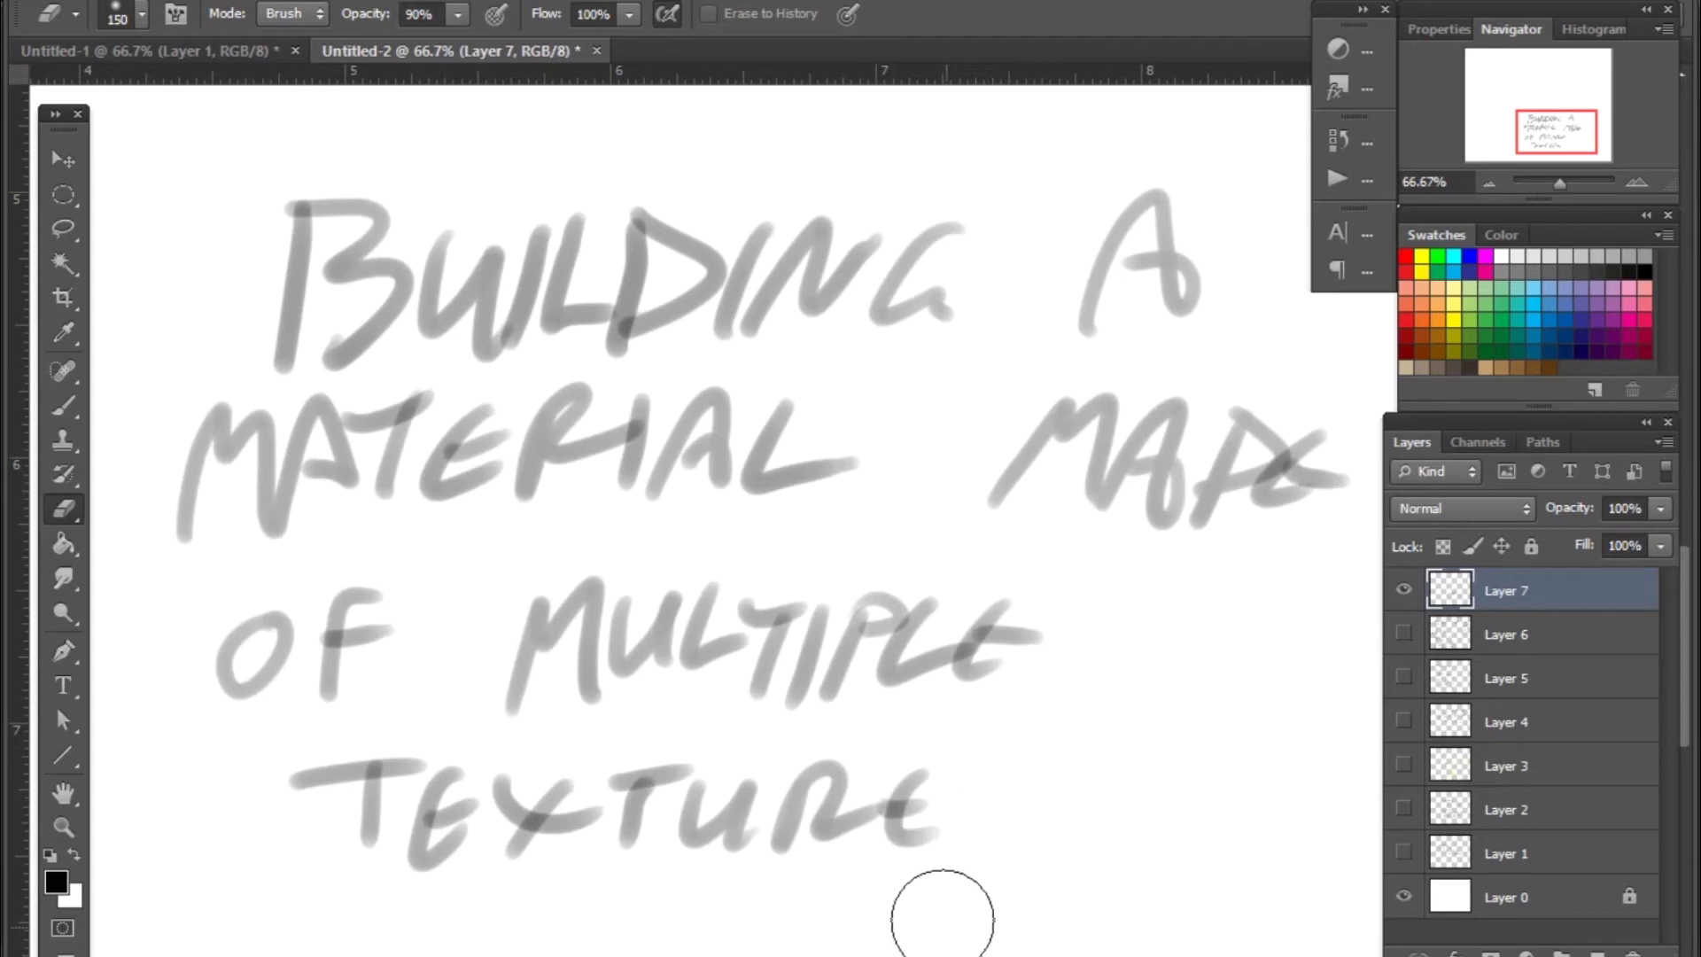
{"action": "key", "text": "b"}
{"action": "mouse_move", "coordinate": [1010, 762]}
{"action": "left_mouse_down"}
{"action": "mouse_move", "coordinate": [1086, 758]}
{"action": "mouse_move", "coordinate": [1024, 850]}
{"action": "left_mouse_up"}
{"action": "mouse_move", "coordinate": [1100, 753]}
{"action": "left_mouse_down"}
{"action": "mouse_move", "coordinate": [1077, 833]}
{"action": "mouse_move", "coordinate": [1215, 789]}
{"action": "mouse_move", "coordinate": [1299, 805]}
{"action": "mouse_move", "coordinate": [1178, 880]}
{"action": "left_mouse_up"}
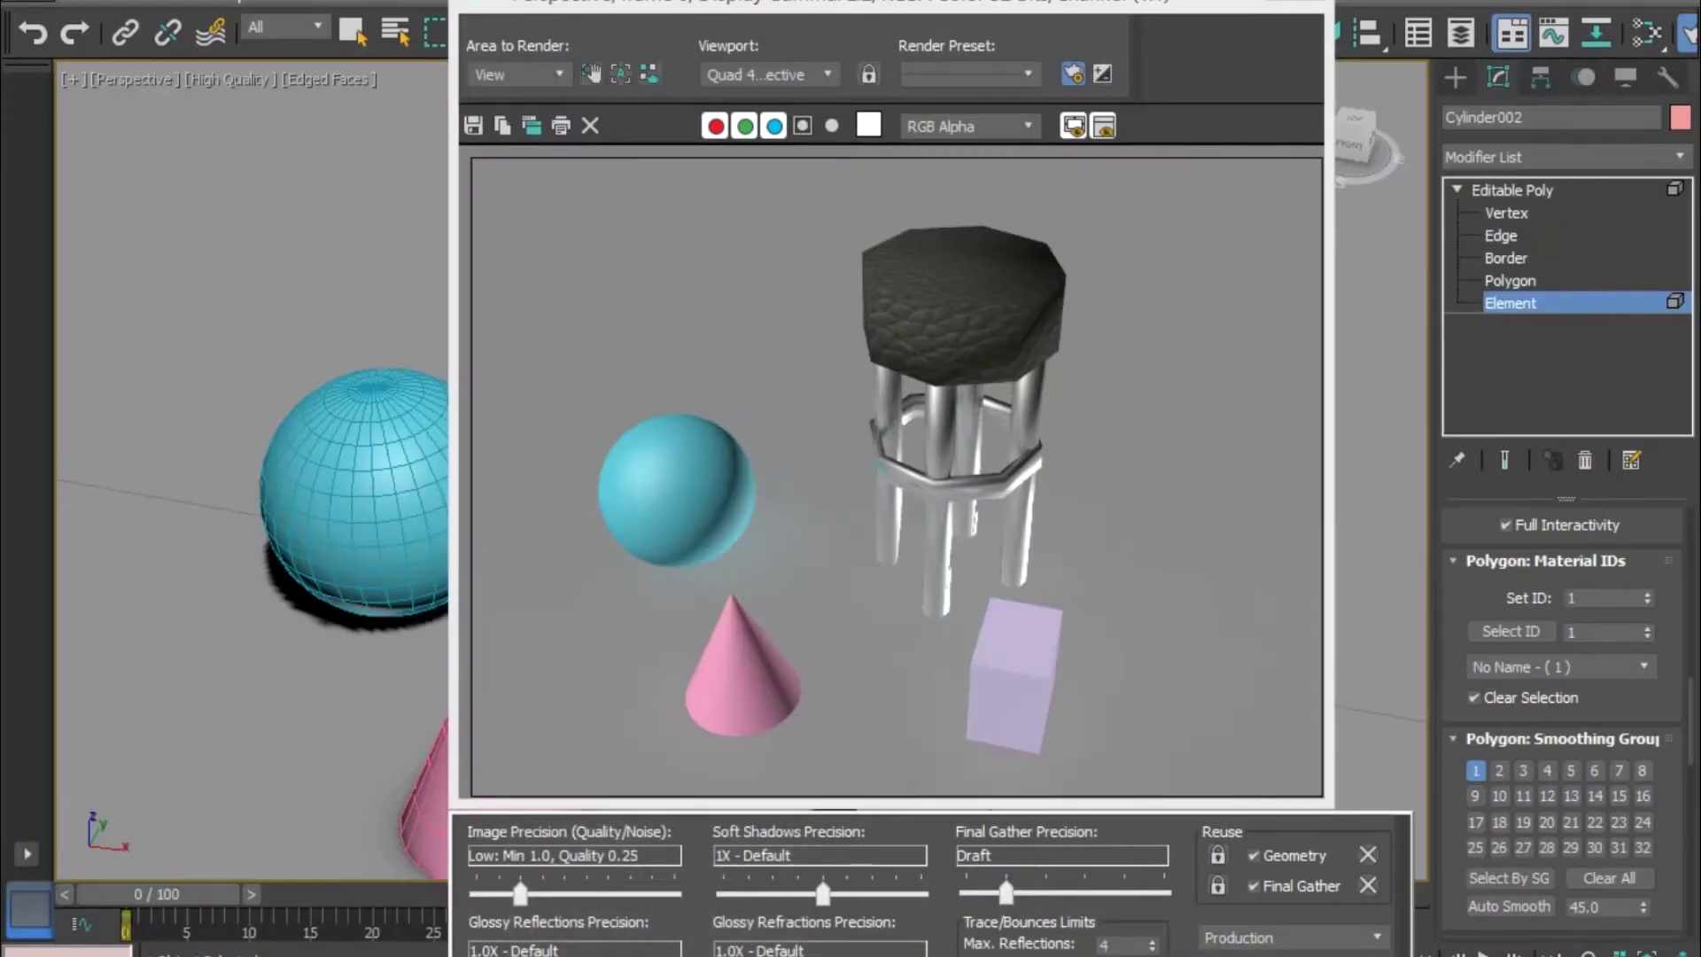
Step: Close the stool render and deselect the stool's legs in the viewport
{"action": "left_click", "coordinate": [1223, 7]}
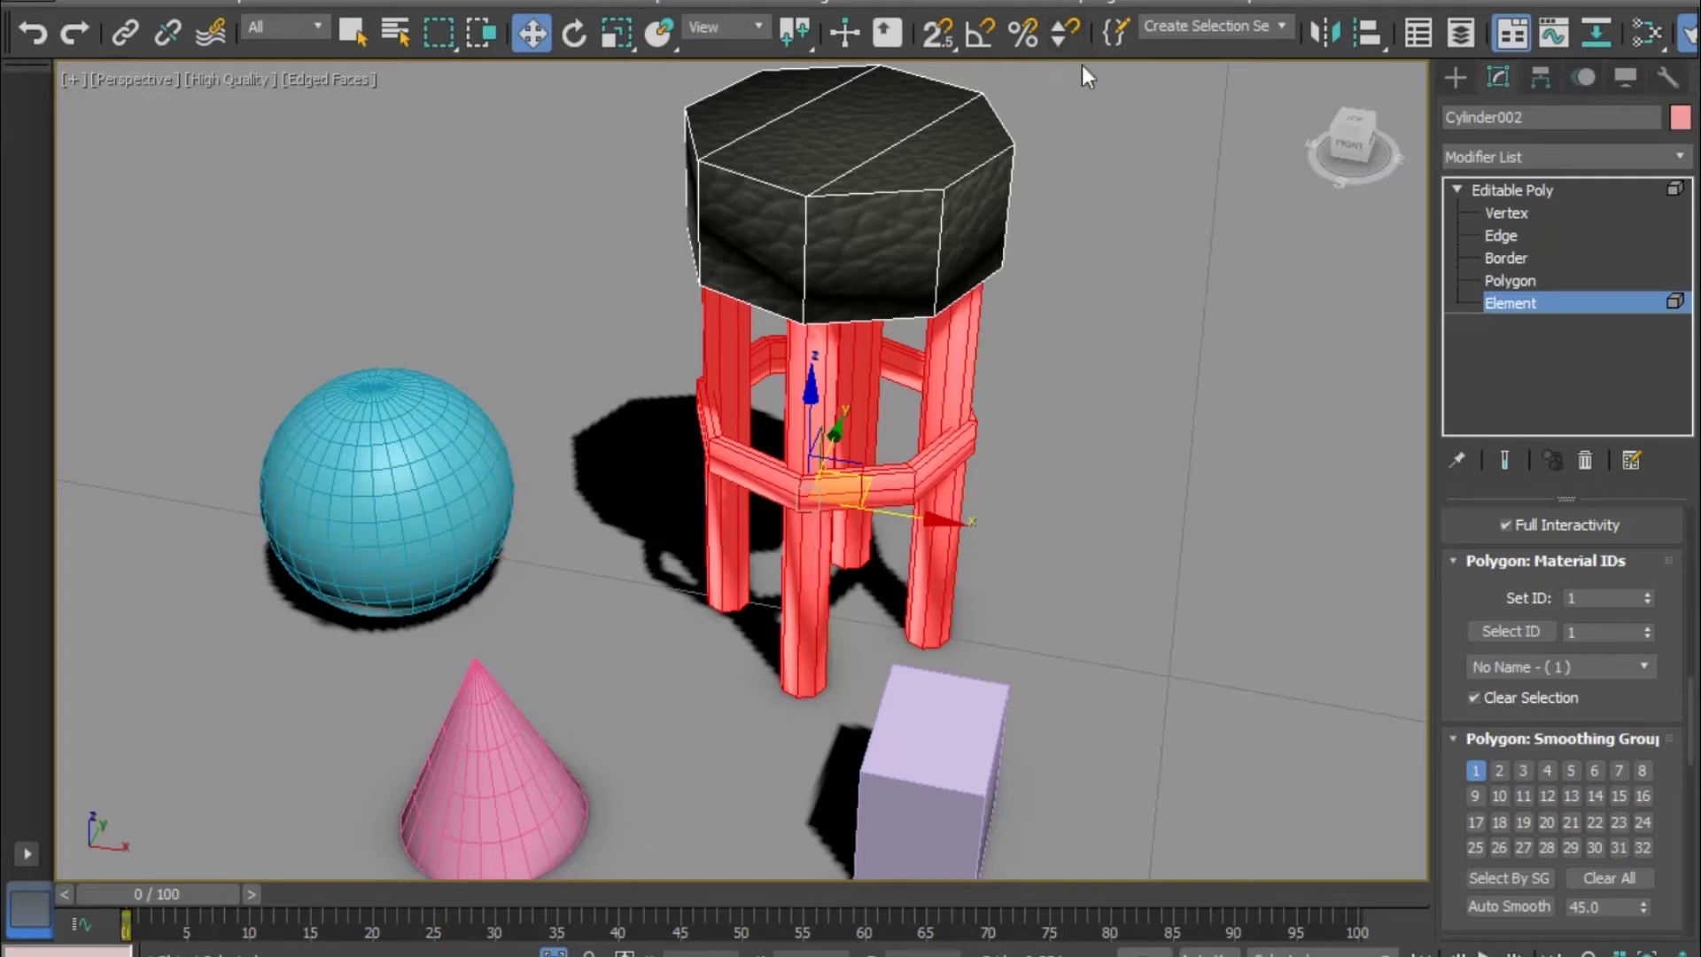
{"action": "left_click", "coordinate": [1145, 533]}
Step: Add a Blend material in the Slate Material Editor by searching the browser for 'blend'
{"action": "key", "text": "m"}
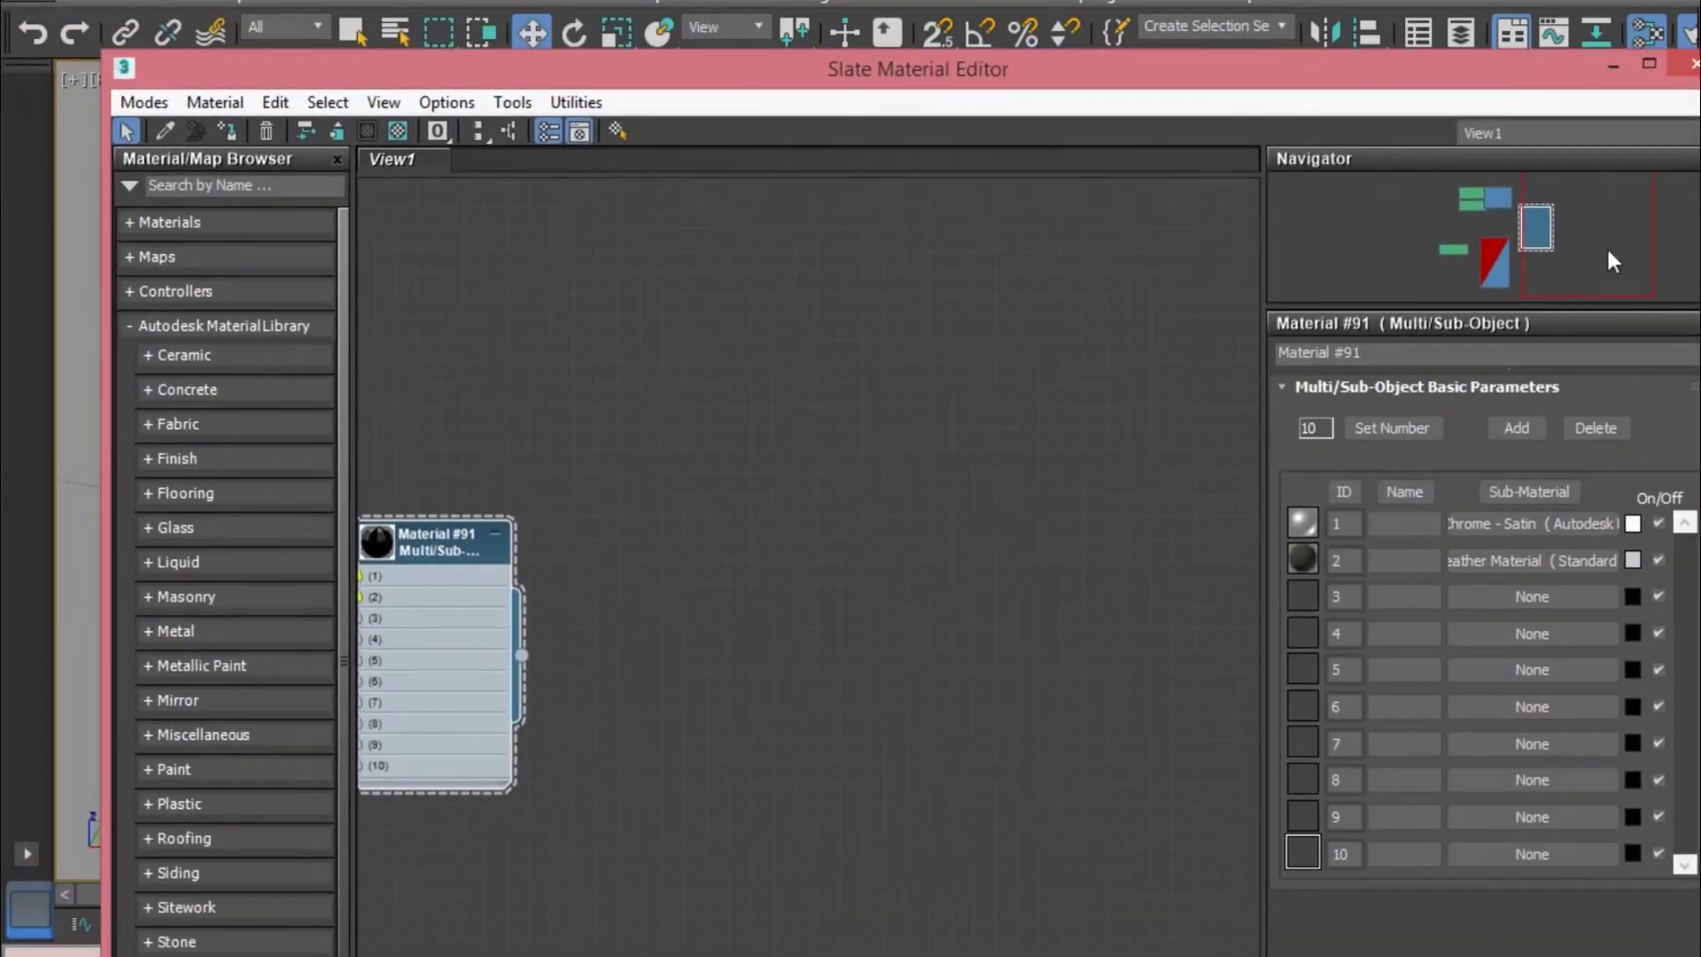
{"action": "left_click_drag", "start_coordinate": [1607, 246], "coordinate": [1570, 254]}
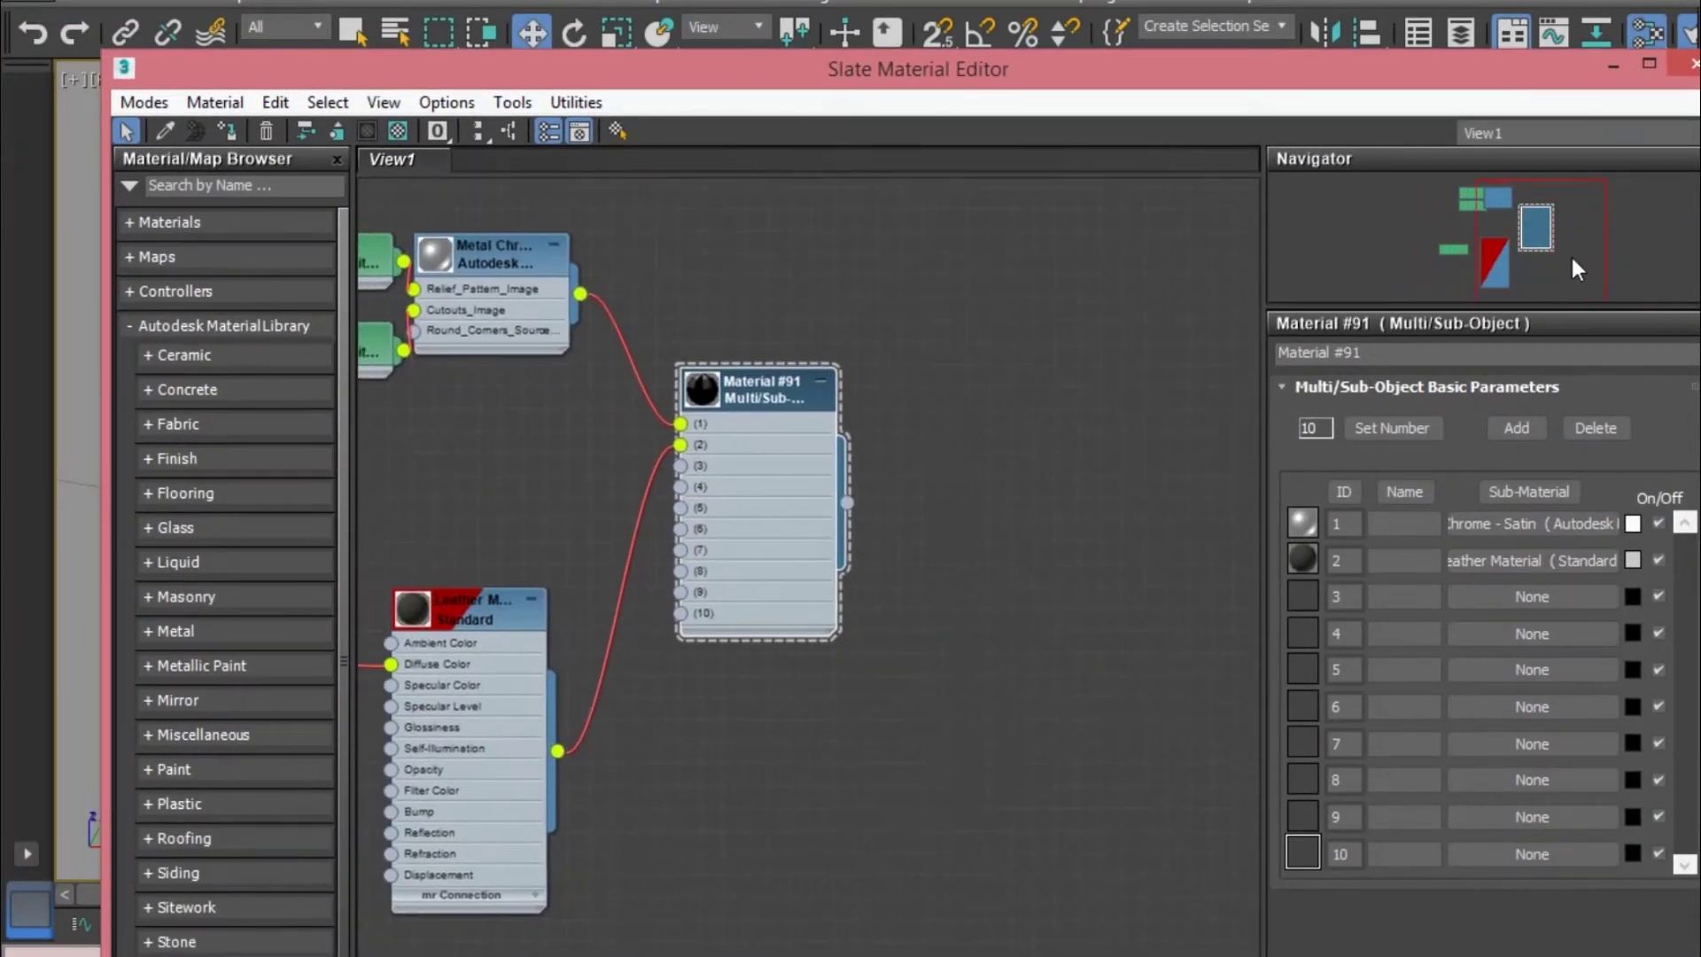
{"action": "right_click", "coordinate": [1028, 693]}
{"action": "left_click", "coordinate": [286, 188]}
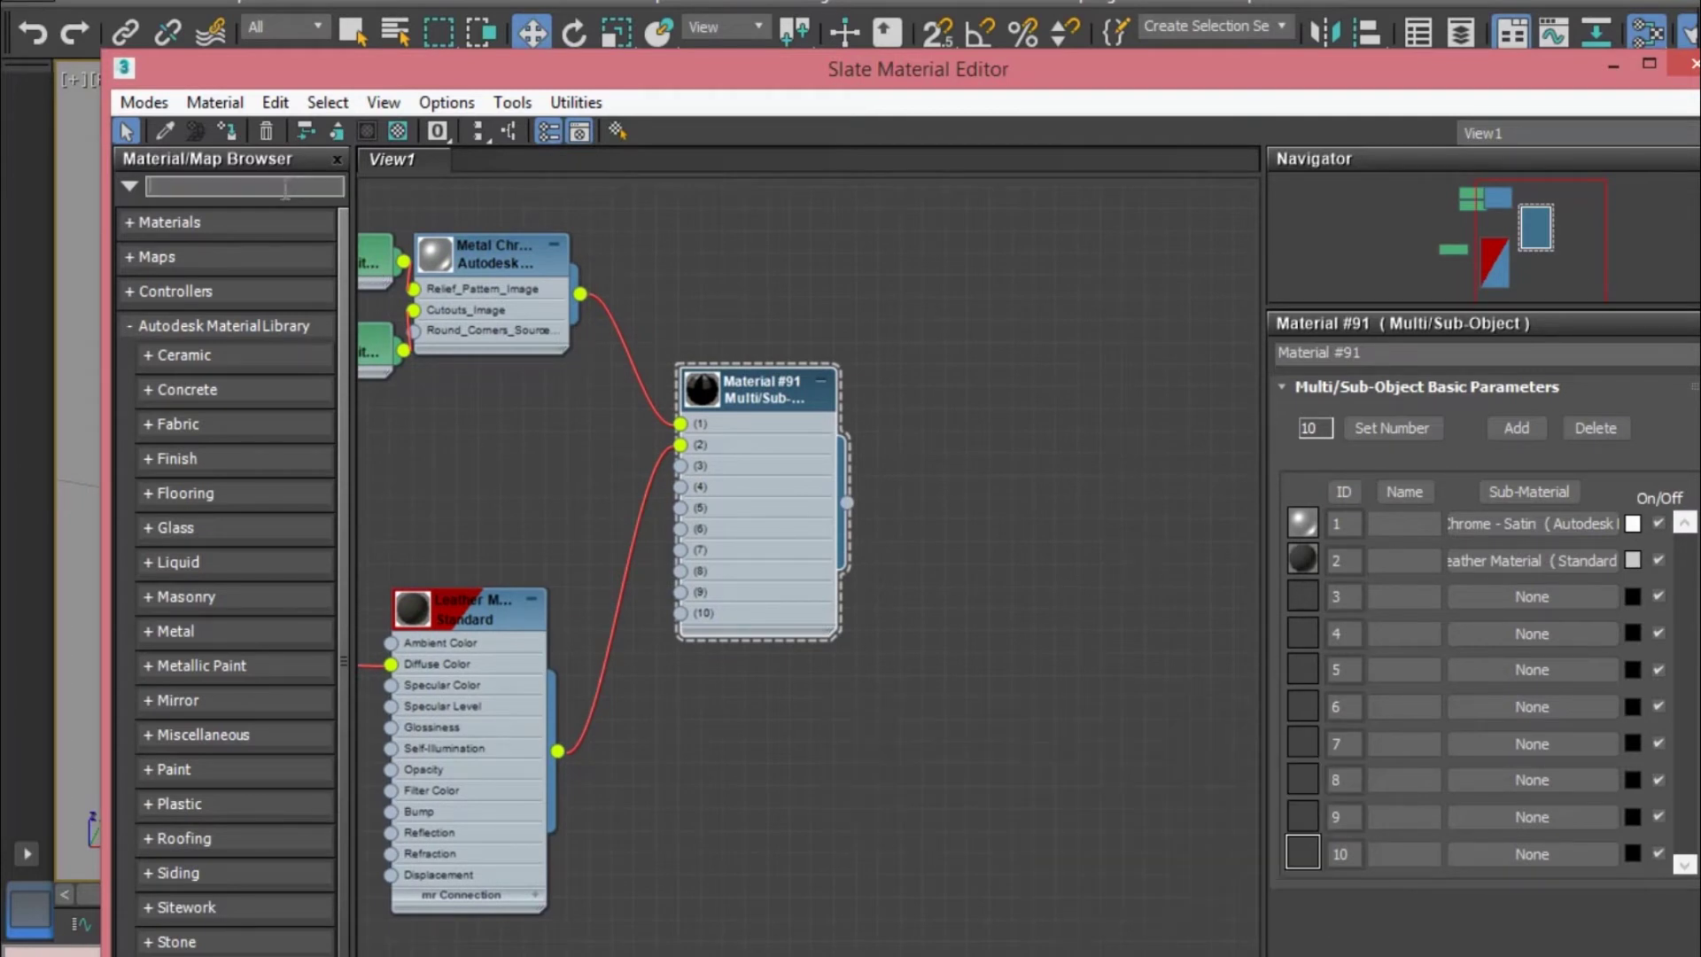
{"action": "type", "text": "blend"}
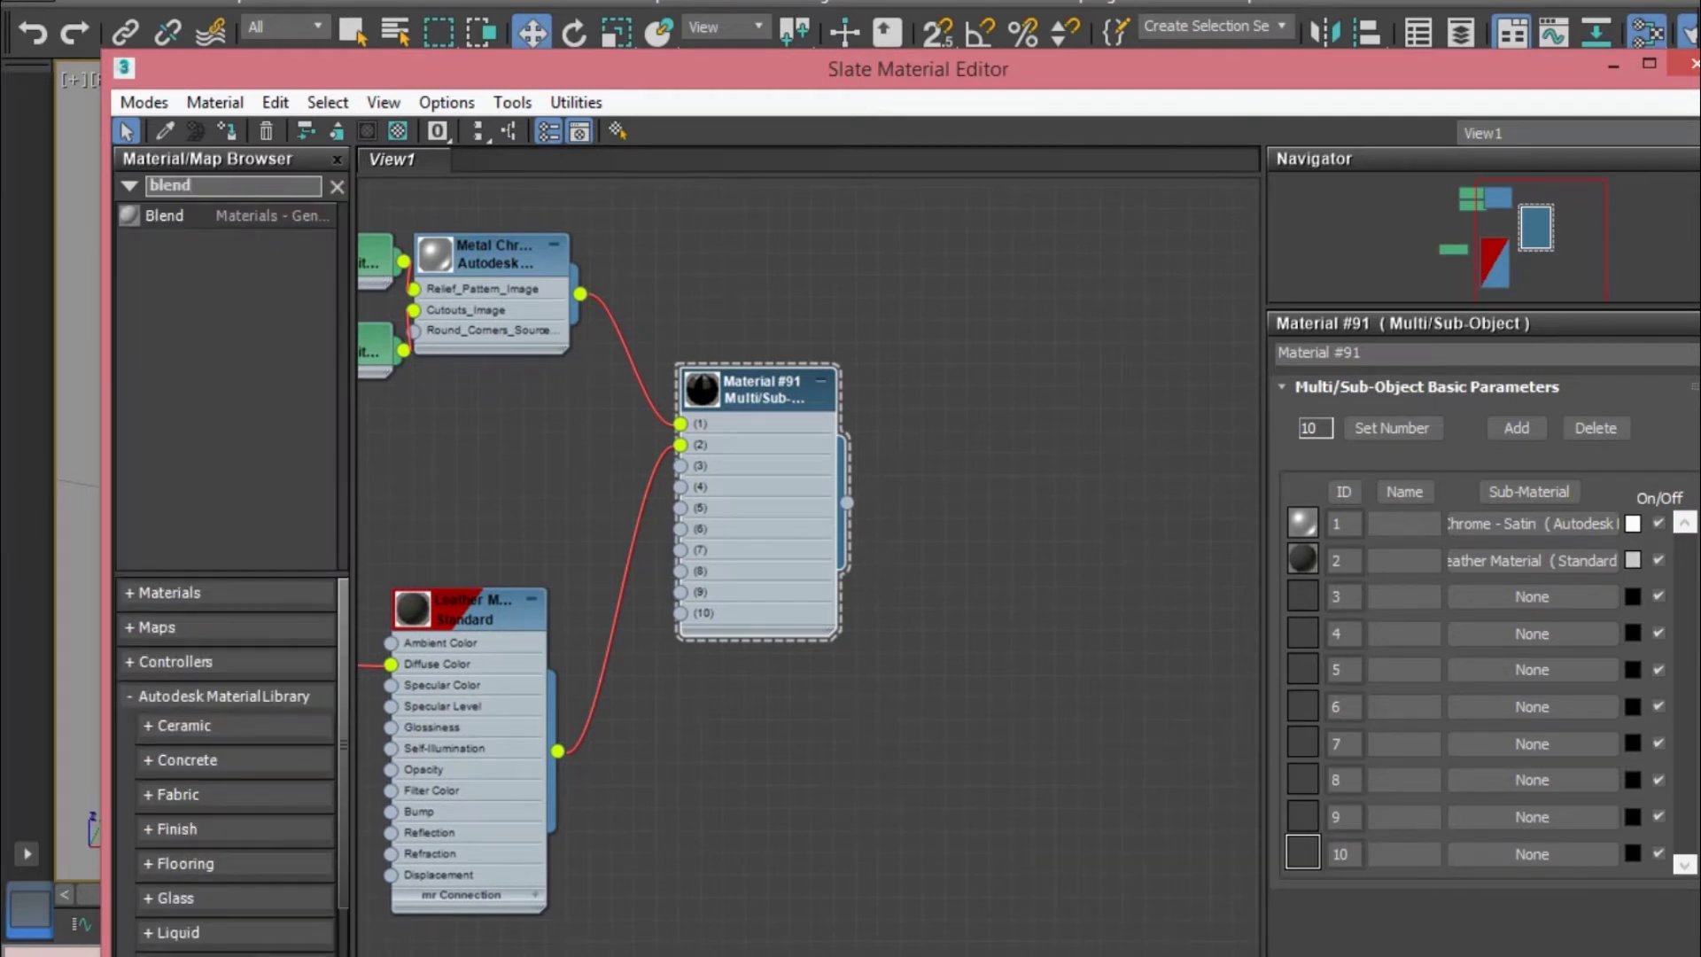
{"action": "key", "text": "Return"}
Step: Arrange the Blend node, Materials #92 and #93, and the Material #91 group
{"action": "left_click_drag", "start_coordinate": [826, 603], "coordinate": [1204, 604]}
{"action": "left_click_drag", "start_coordinate": [494, 375], "coordinate": [982, 330]}
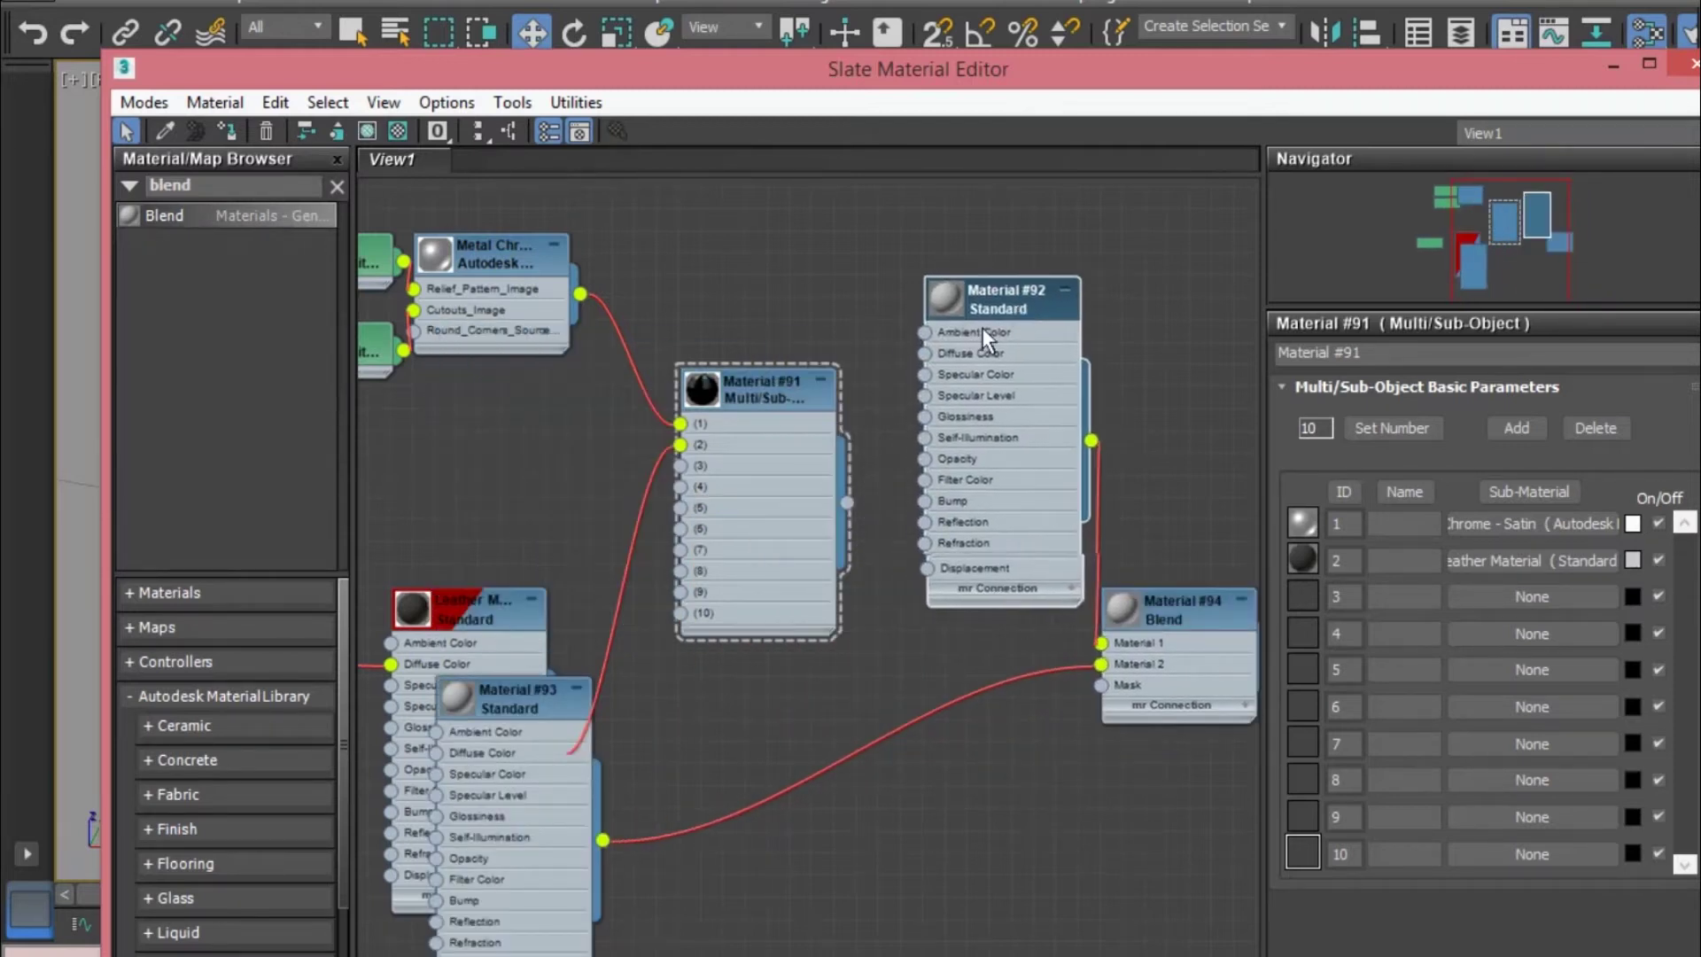
{"action": "left_click_drag", "start_coordinate": [546, 704], "coordinate": [989, 682]}
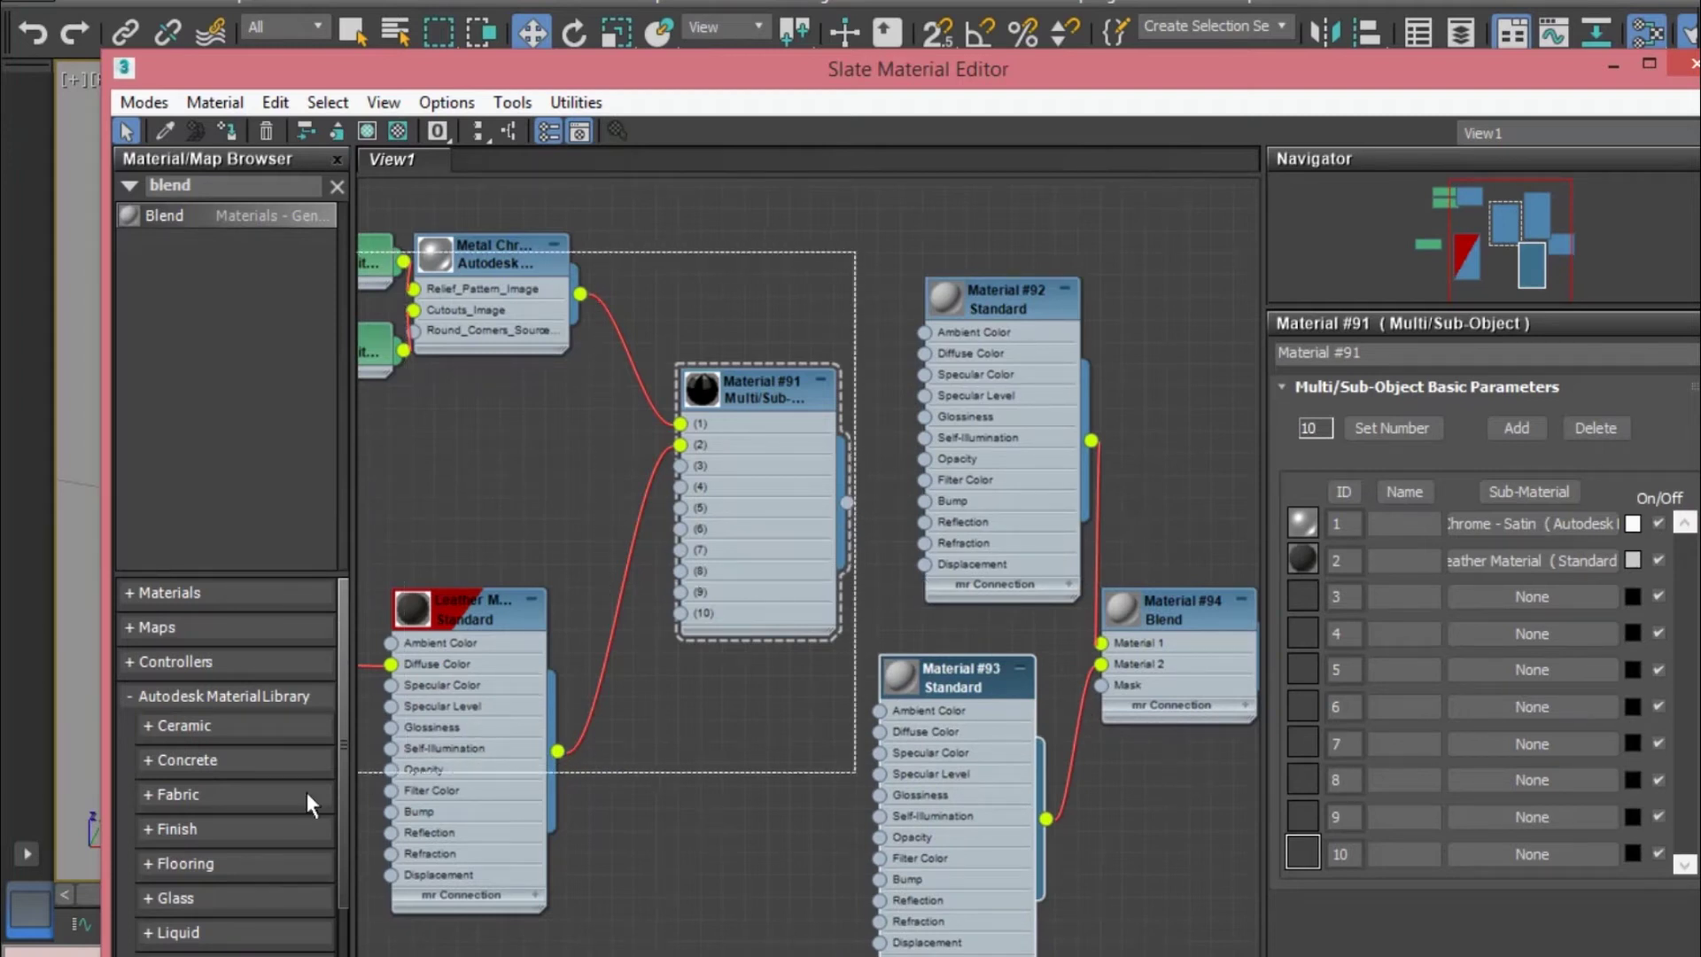
{"action": "left_click_drag", "start_coordinate": [773, 381], "coordinate": [435, 431]}
{"action": "right_click", "coordinate": [647, 427]}
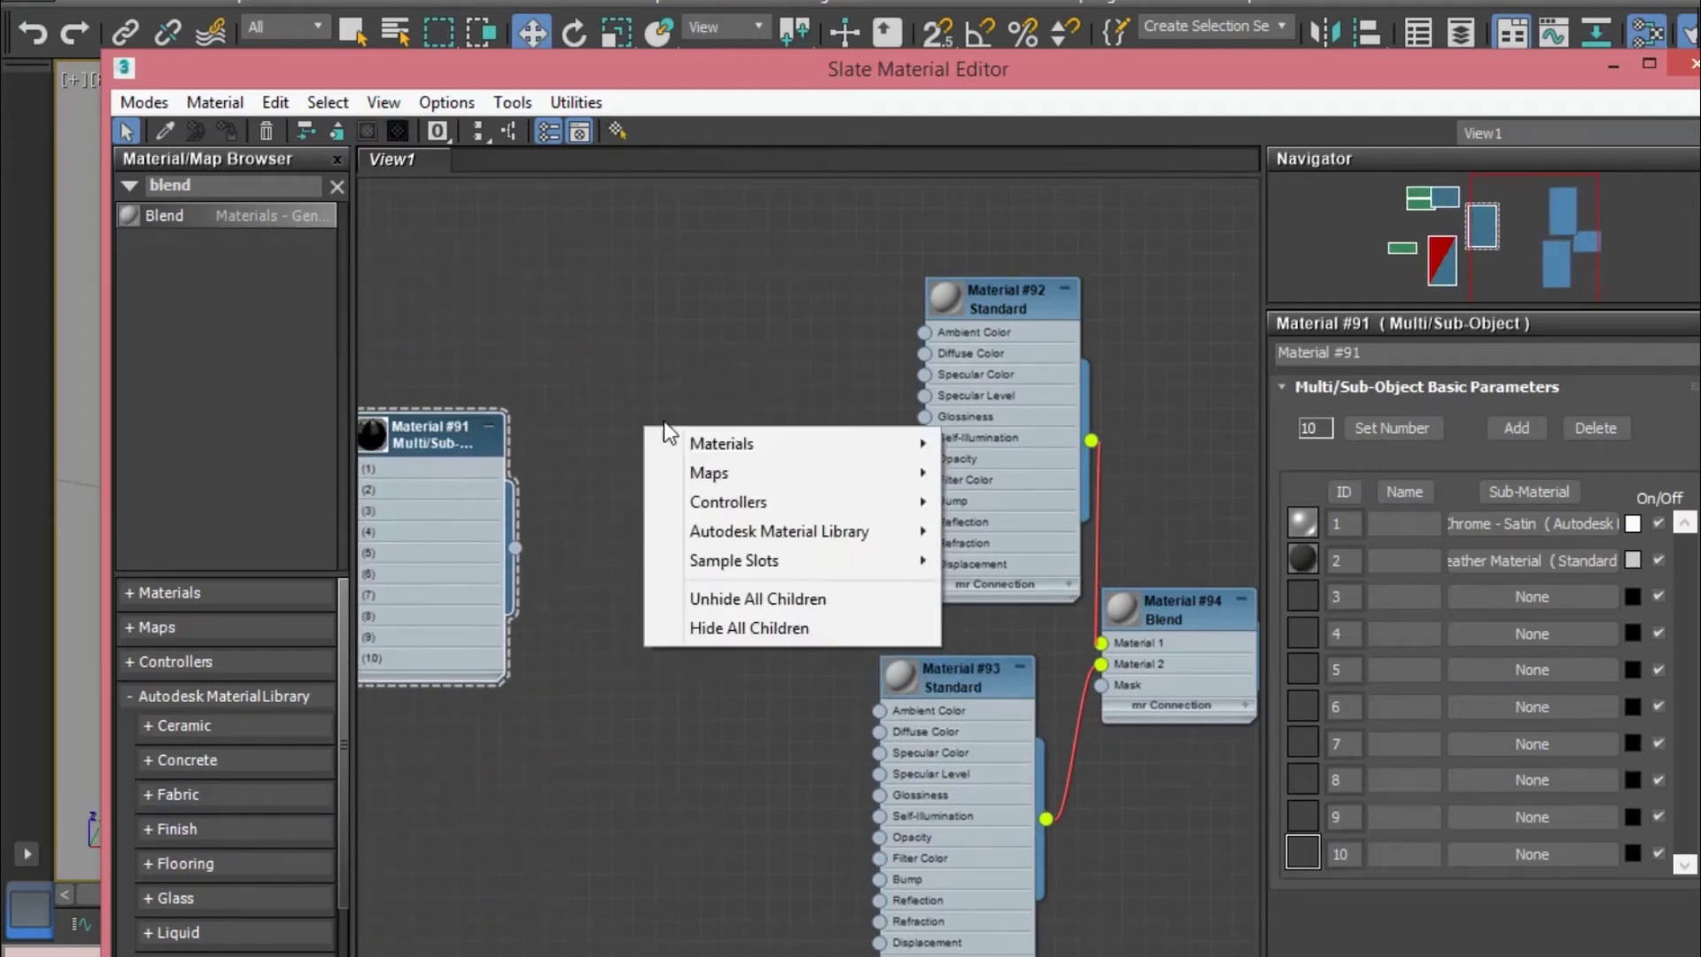
{"action": "left_click", "coordinate": [700, 354]}
{"action": "middle_click_drag", "start_coordinate": [608, 380], "coordinate": [1026, 288]}
{"action": "right_click", "coordinate": [583, 191]}
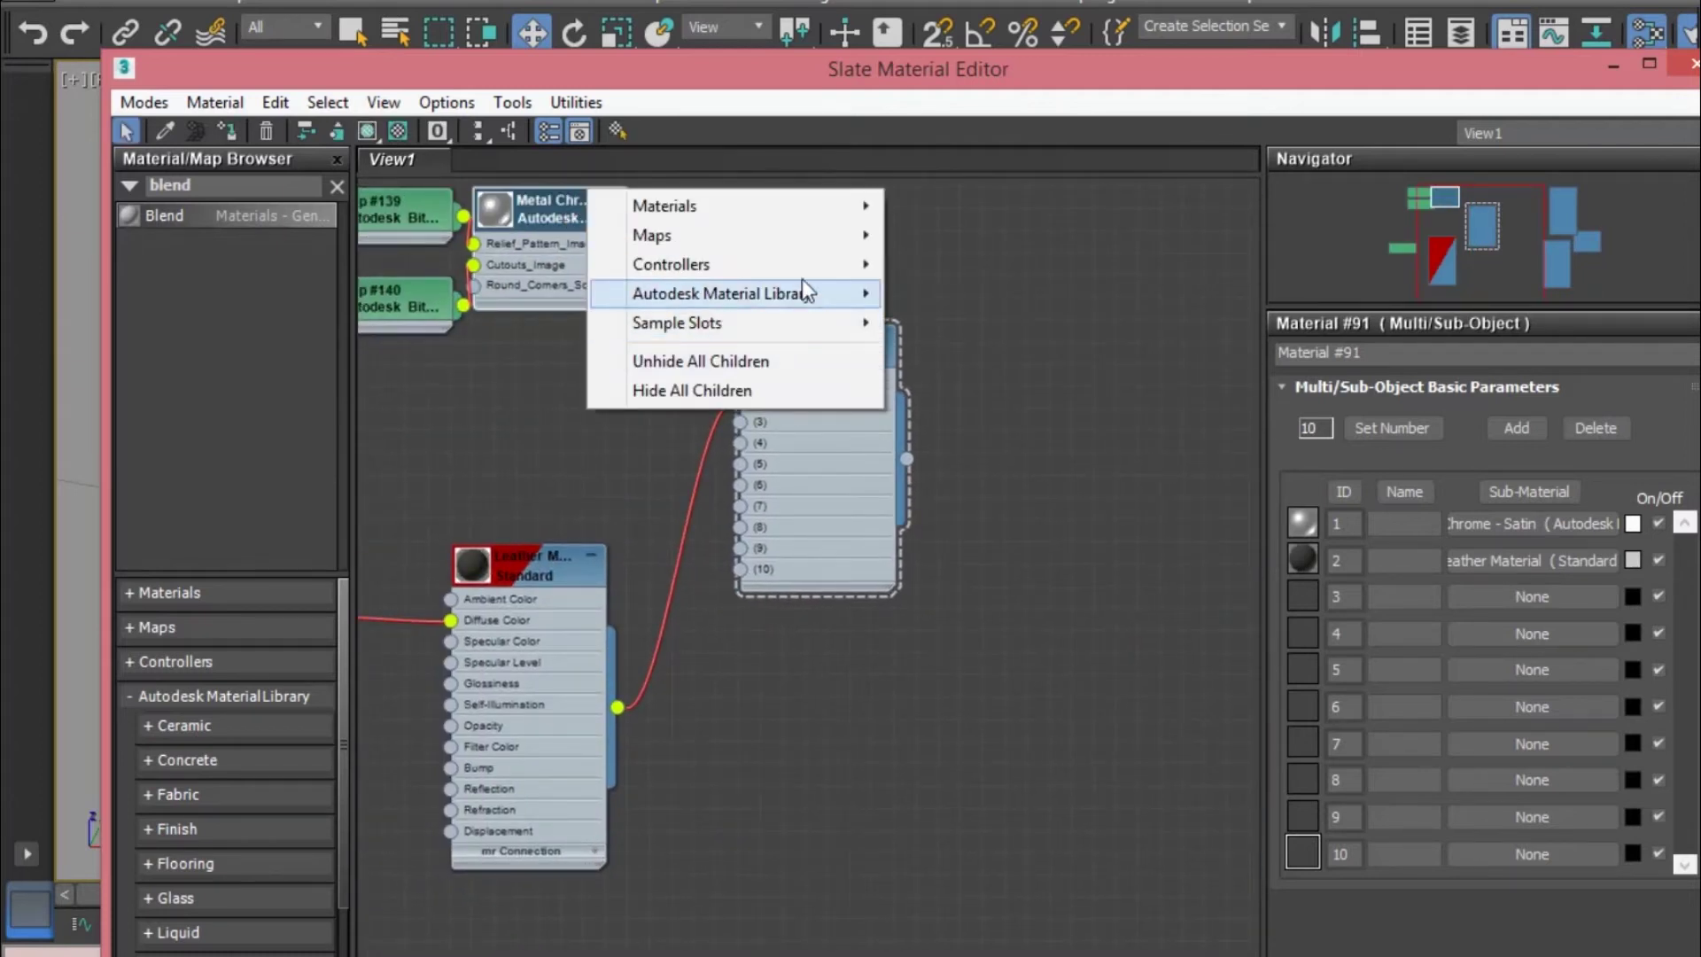
{"action": "mouse_move", "coordinate": [821, 209]}
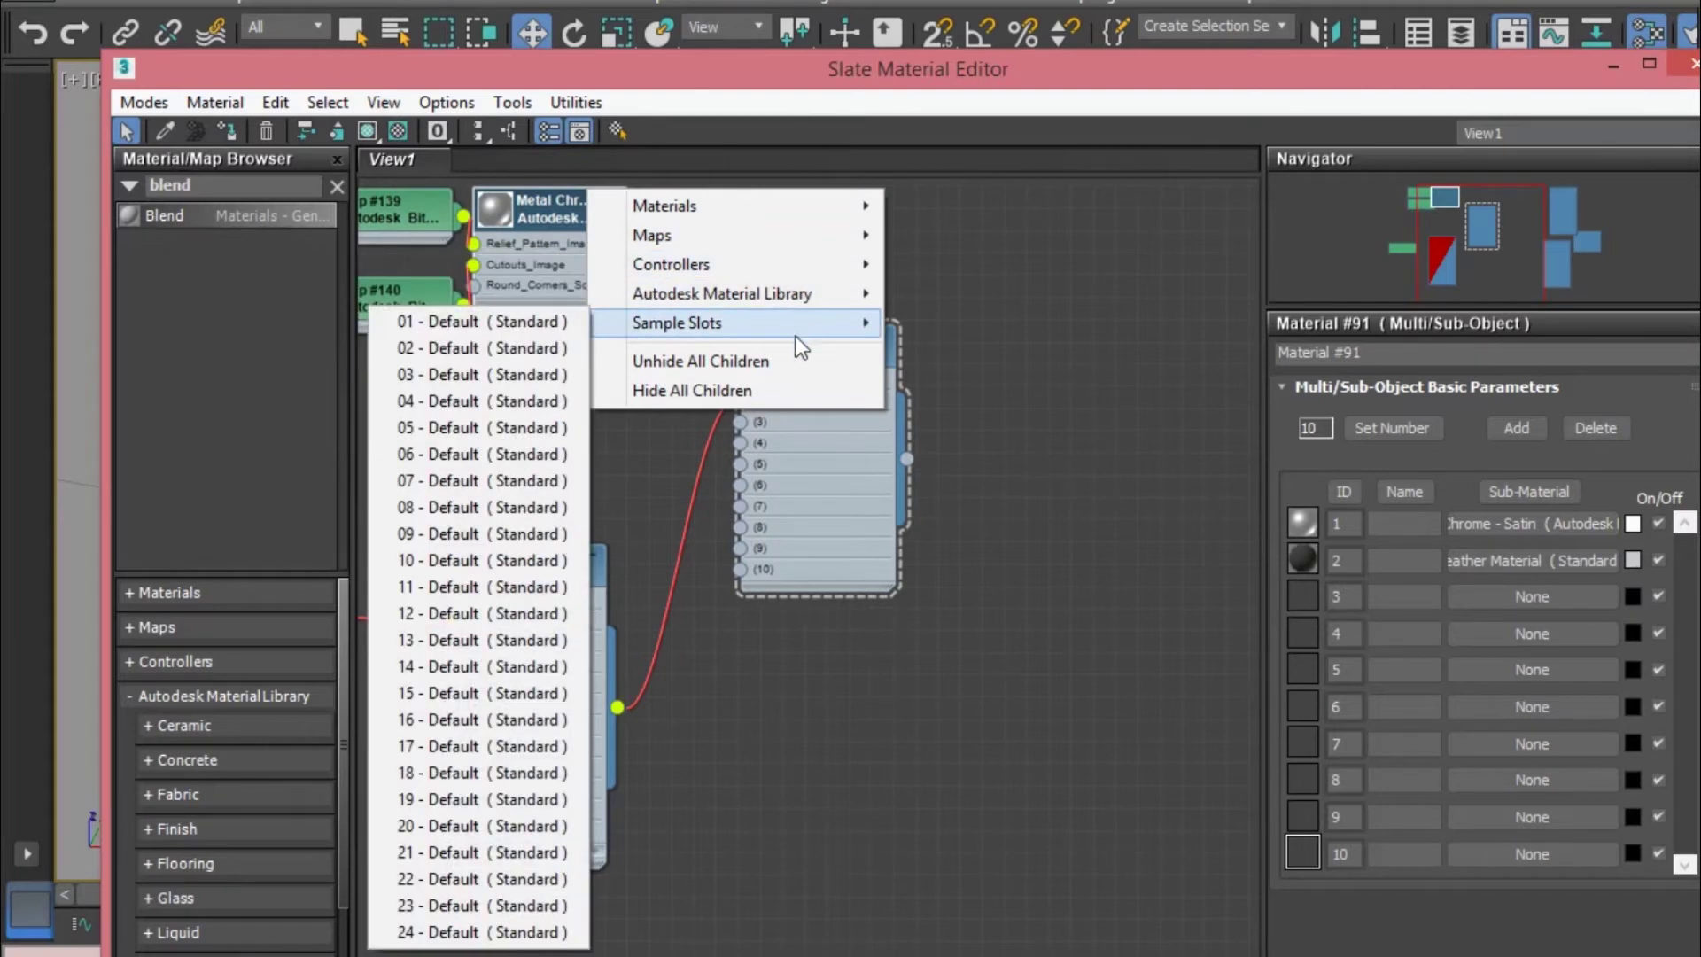
{"action": "left_click", "coordinate": [545, 210]}
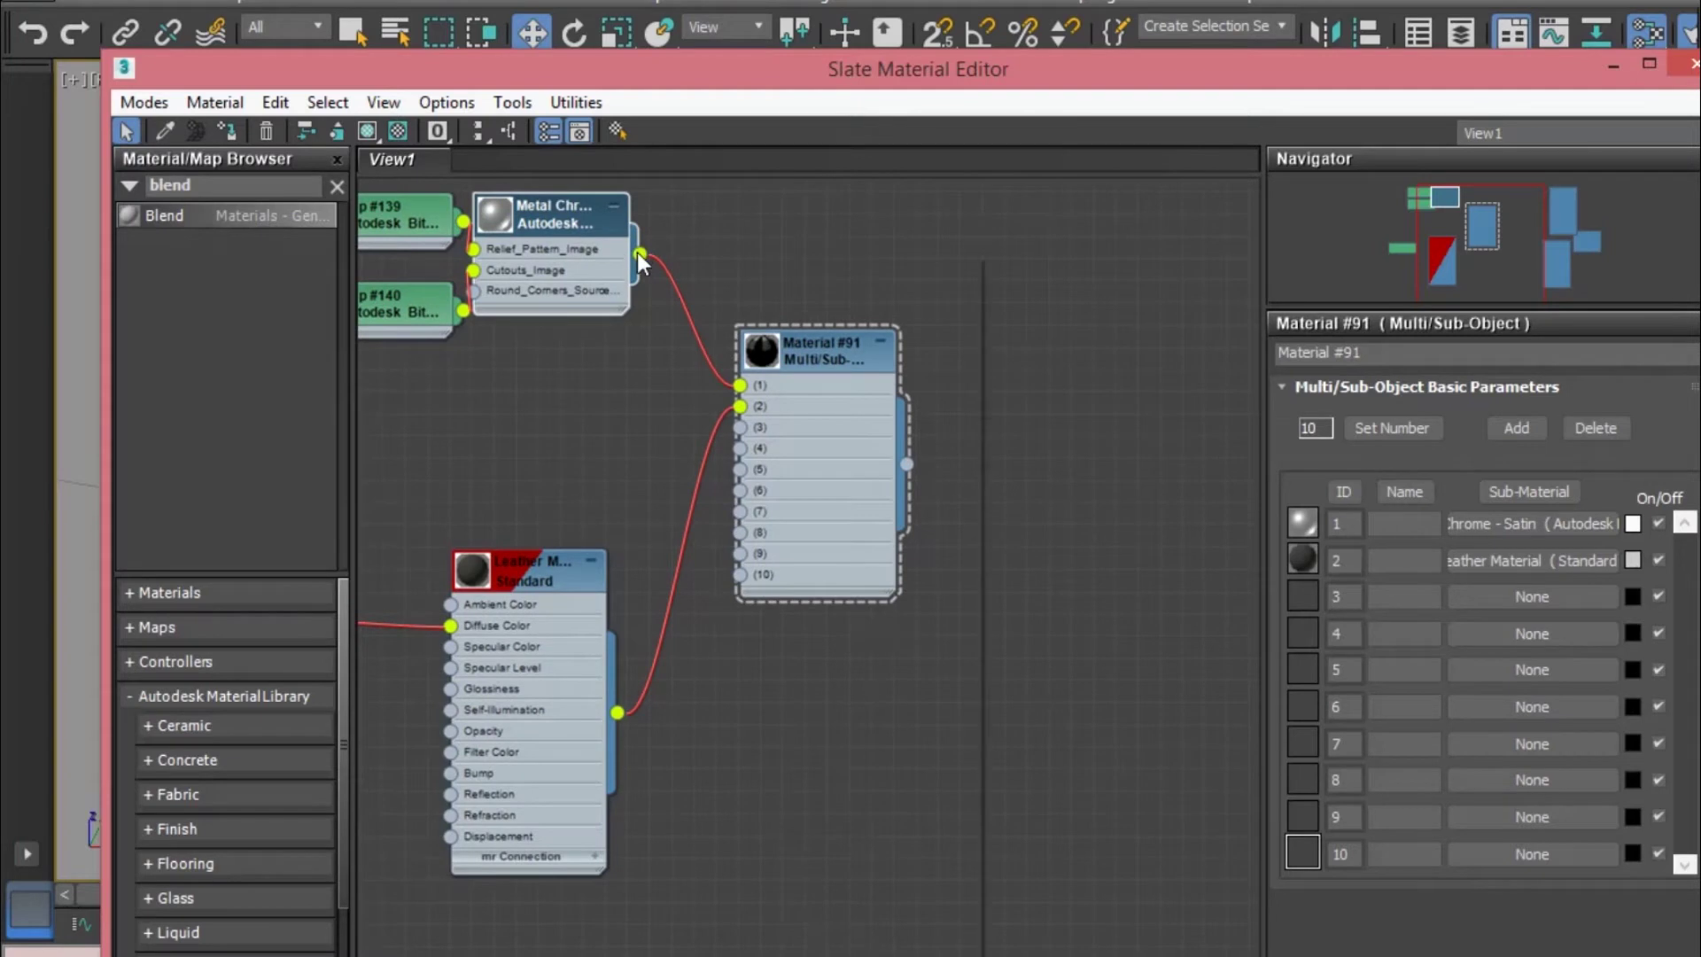
Step: Duplicate the Metal Chrome node and make its maps #139 and #140 independent copies
{"action": "right_click", "coordinate": [637, 251]}
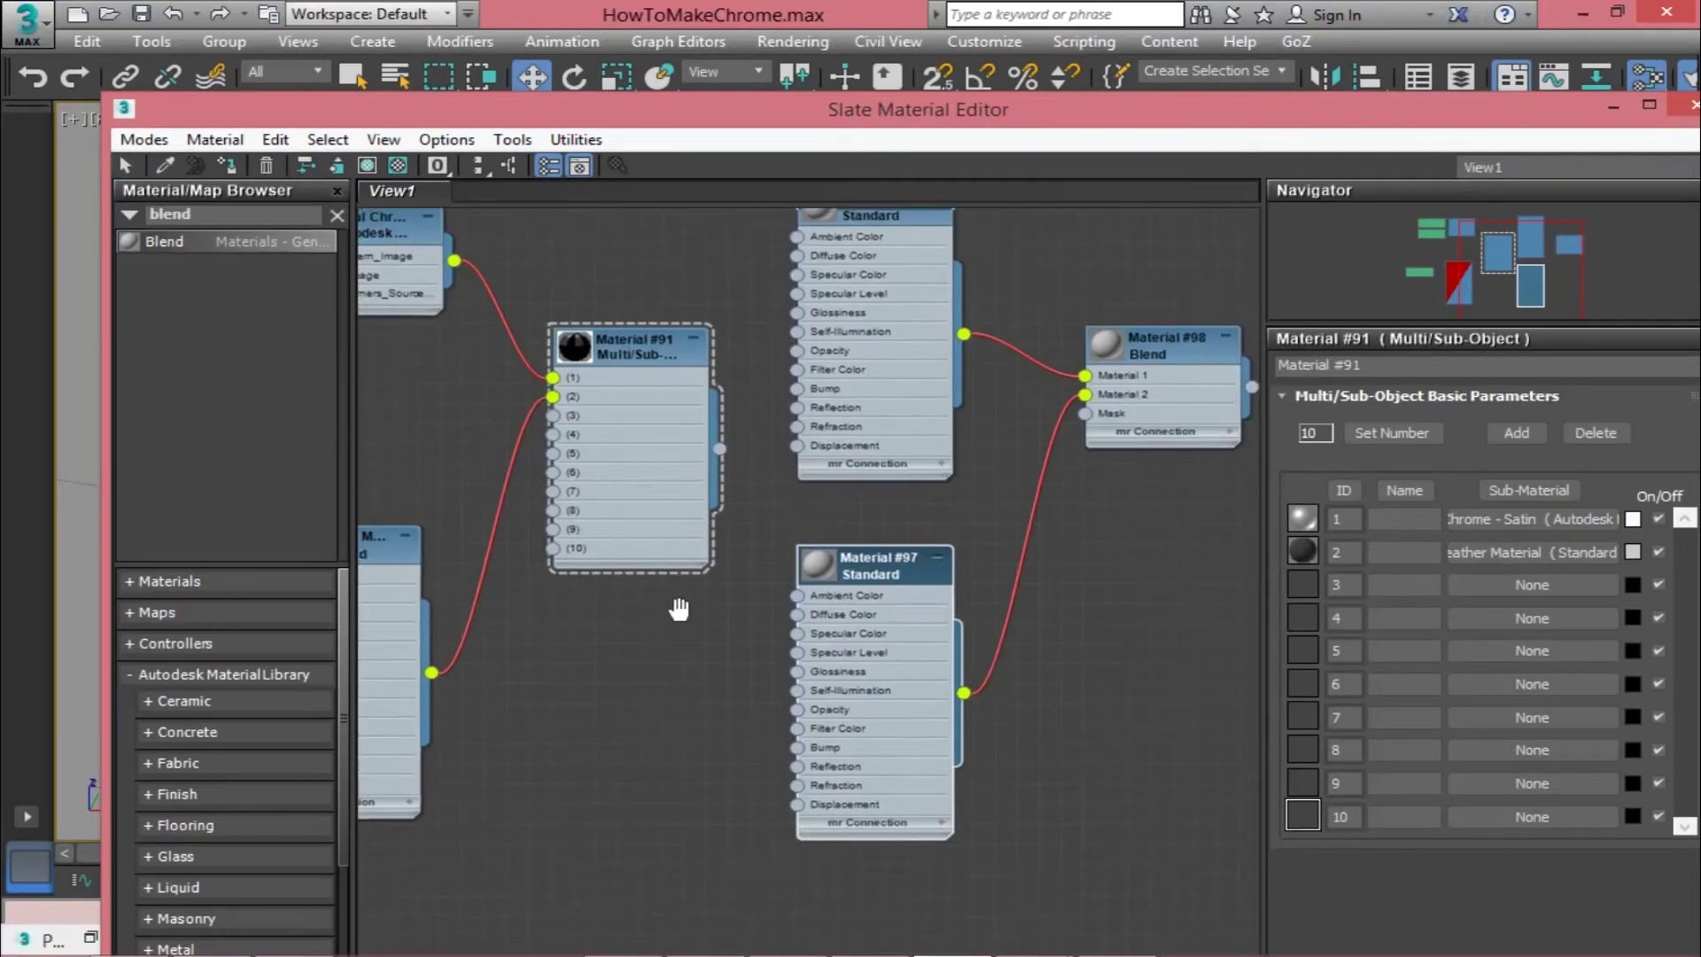
{"action": "scroll", "coordinate": [677, 608], "scroll_direction": "up", "scroll_amount": 3}
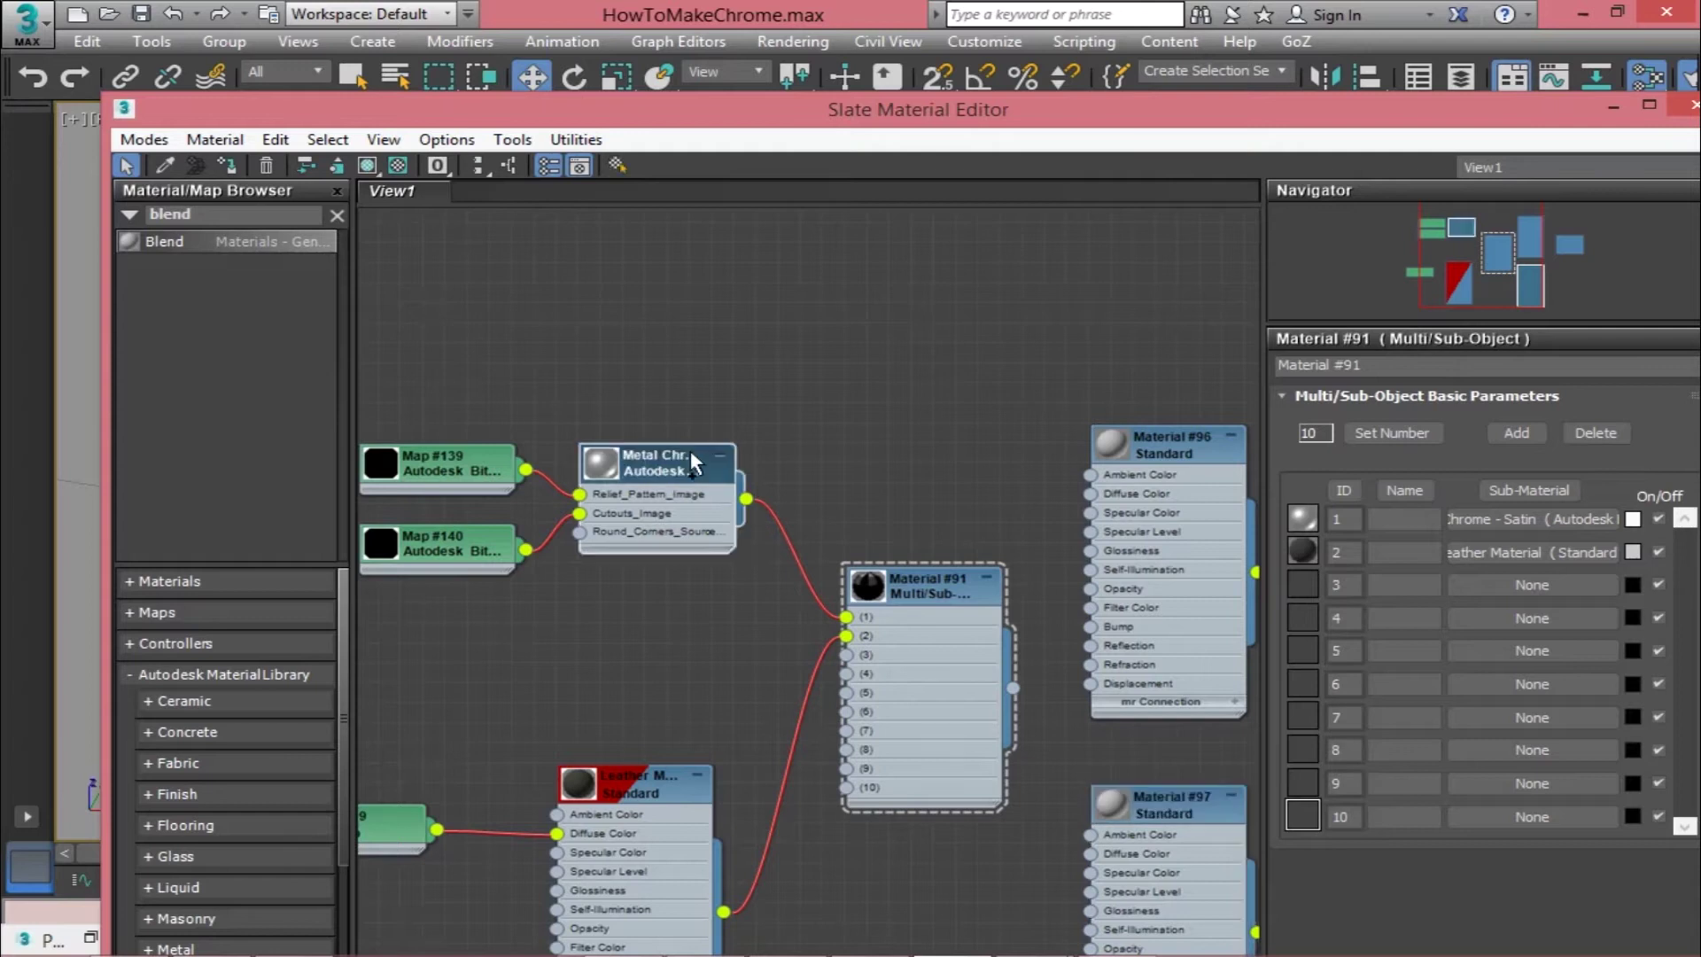
{"action": "left_click_drag", "start_coordinate": [683, 464], "coordinate": [1014, 384], "text": "shift"}
{"action": "right_click", "coordinate": [917, 423]}
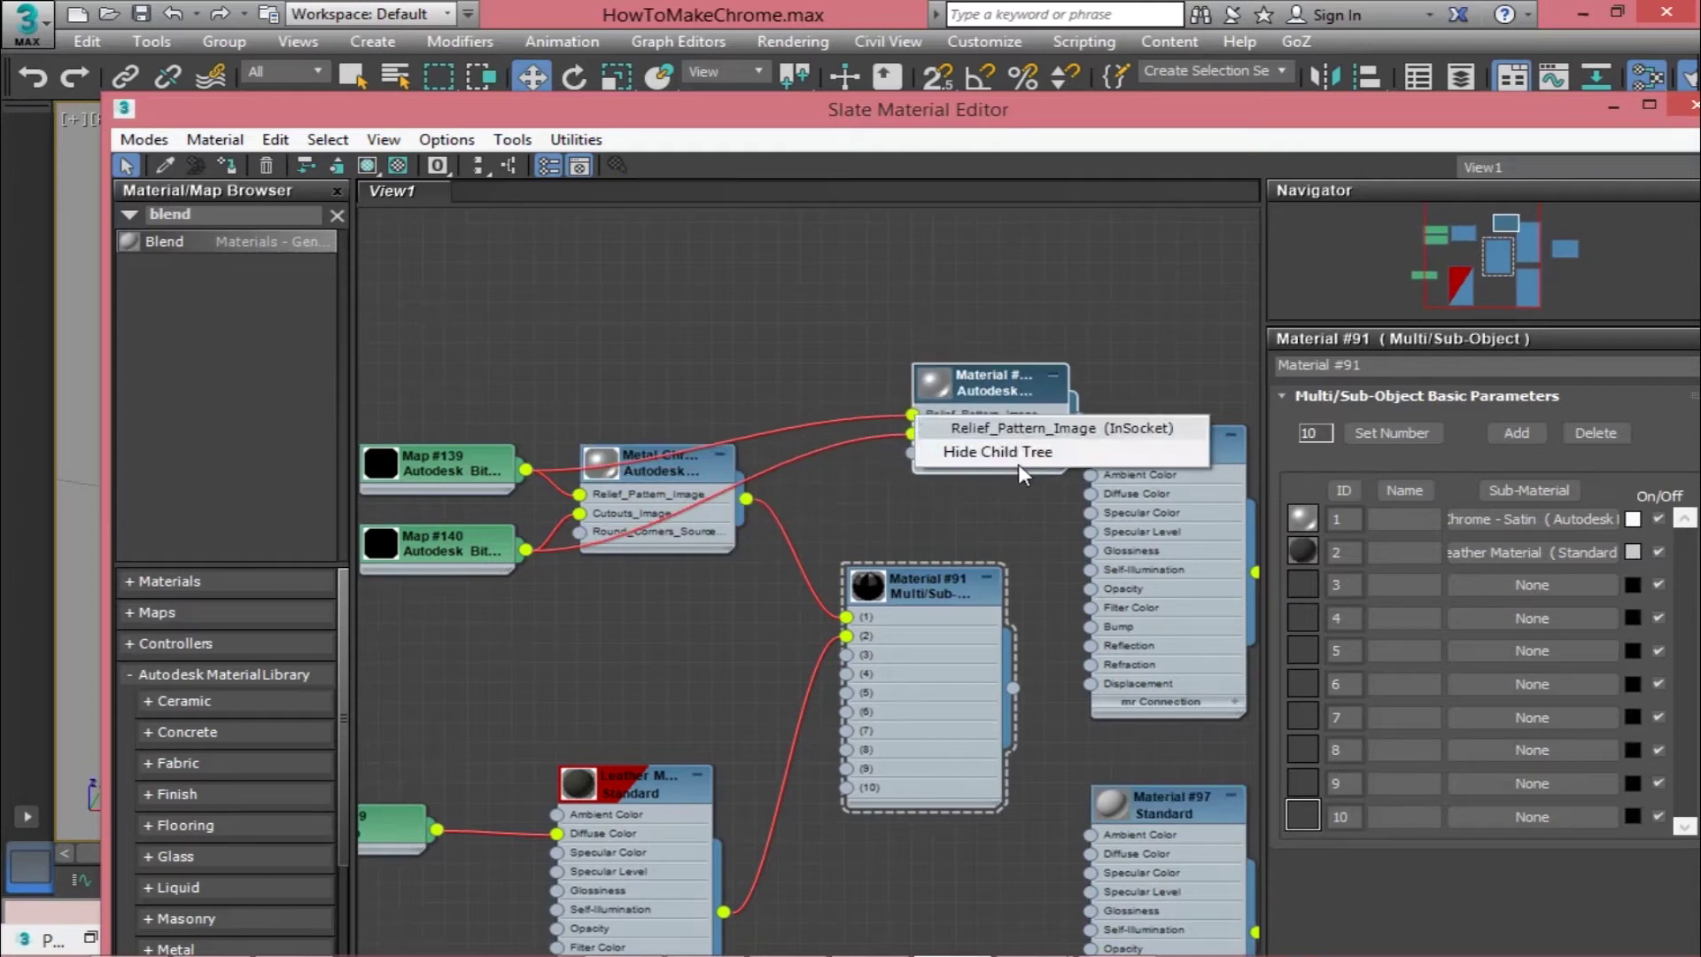
{"action": "right_click", "coordinate": [532, 478]}
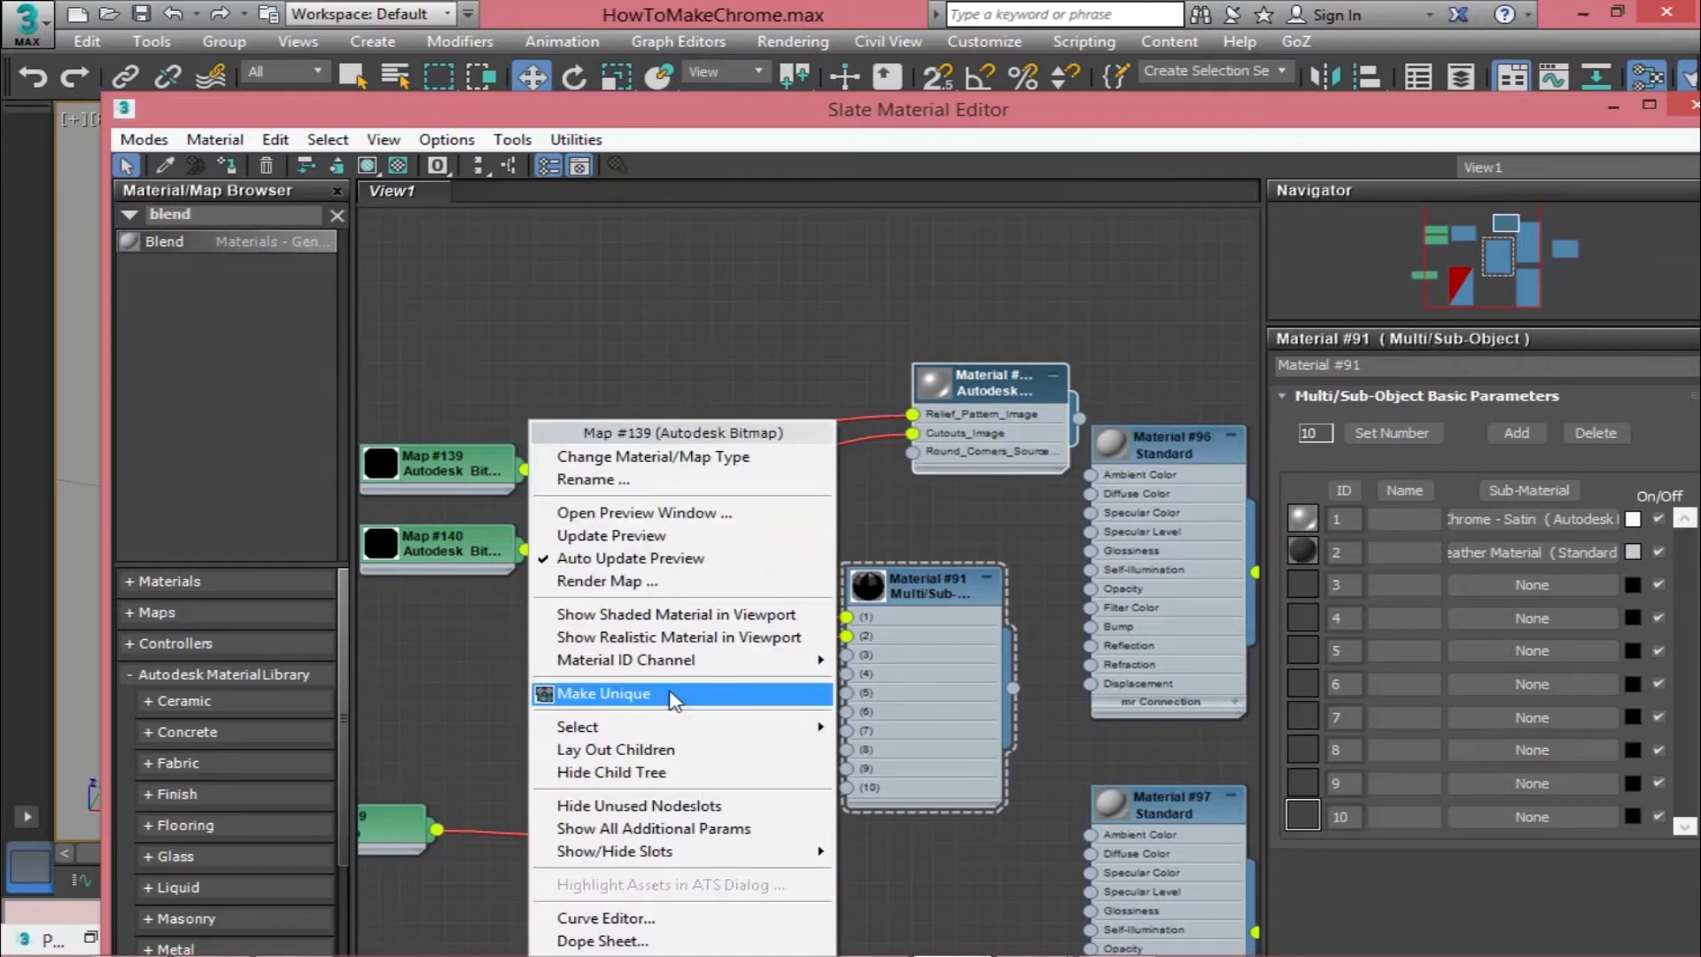
{"action": "left_click", "coordinate": [603, 694]}
{"action": "right_click", "coordinate": [529, 546]}
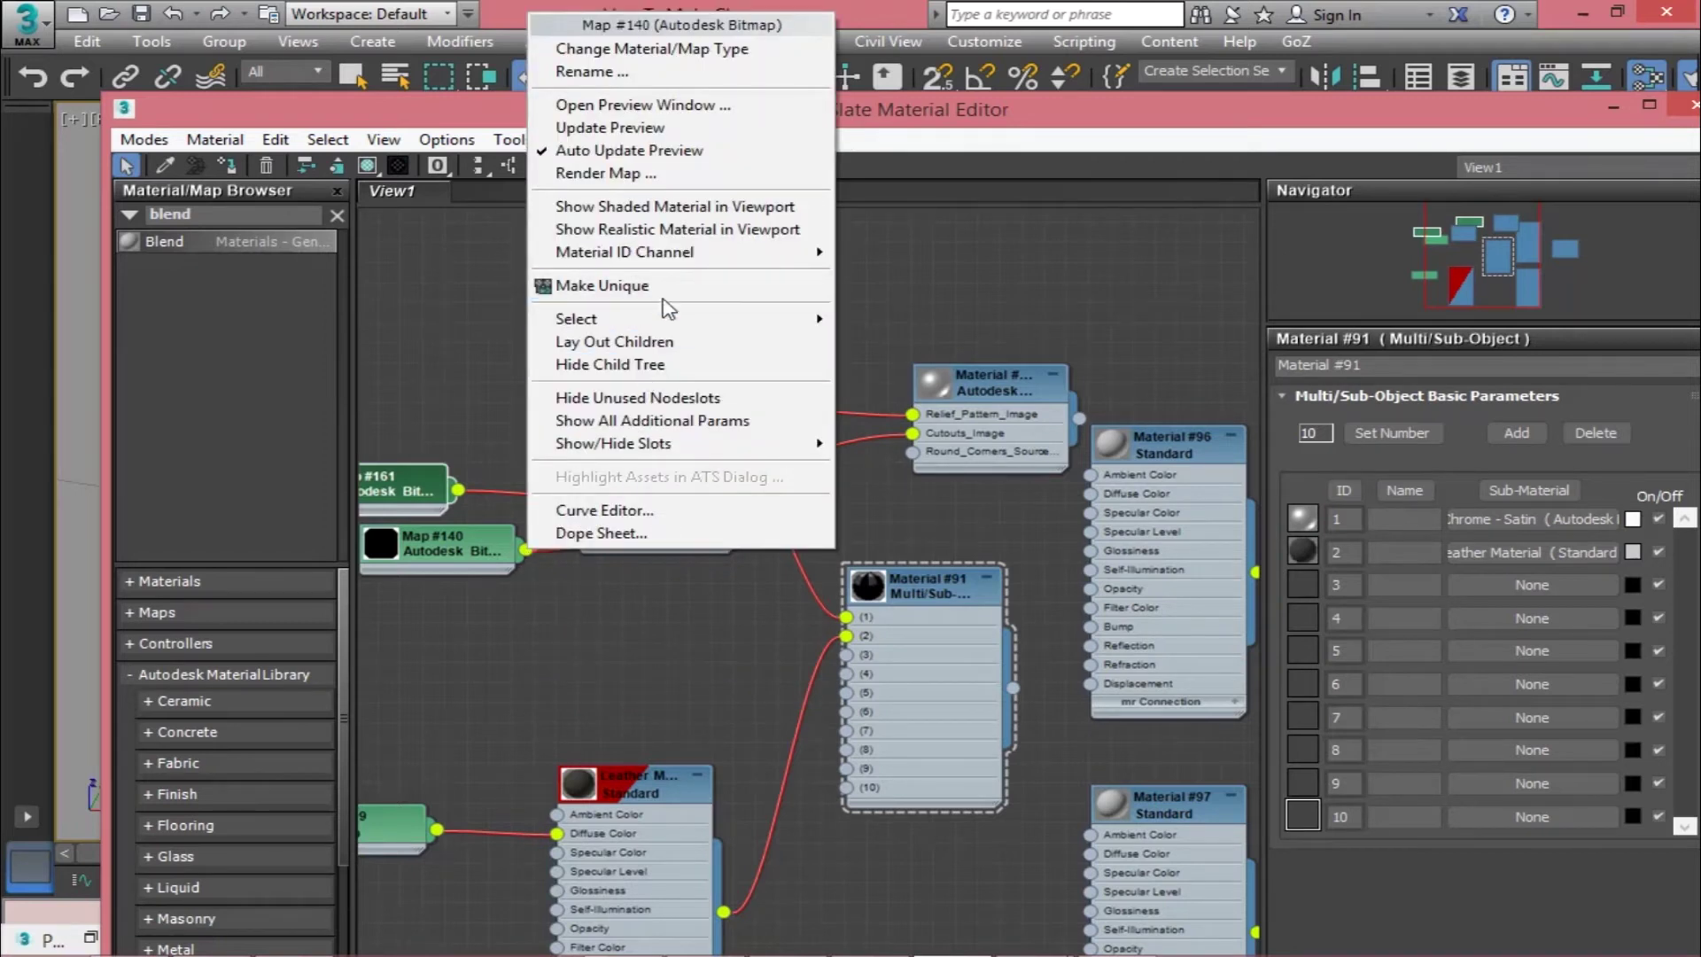
{"action": "left_click", "coordinate": [718, 285]}
Step: Move the chrome copy next to Blend #98 and delete Material #96
{"action": "left_click_drag", "start_coordinate": [1043, 319], "coordinate": [762, 415]}
{"action": "left_click_drag", "start_coordinate": [1005, 365], "coordinate": [1439, 321]}
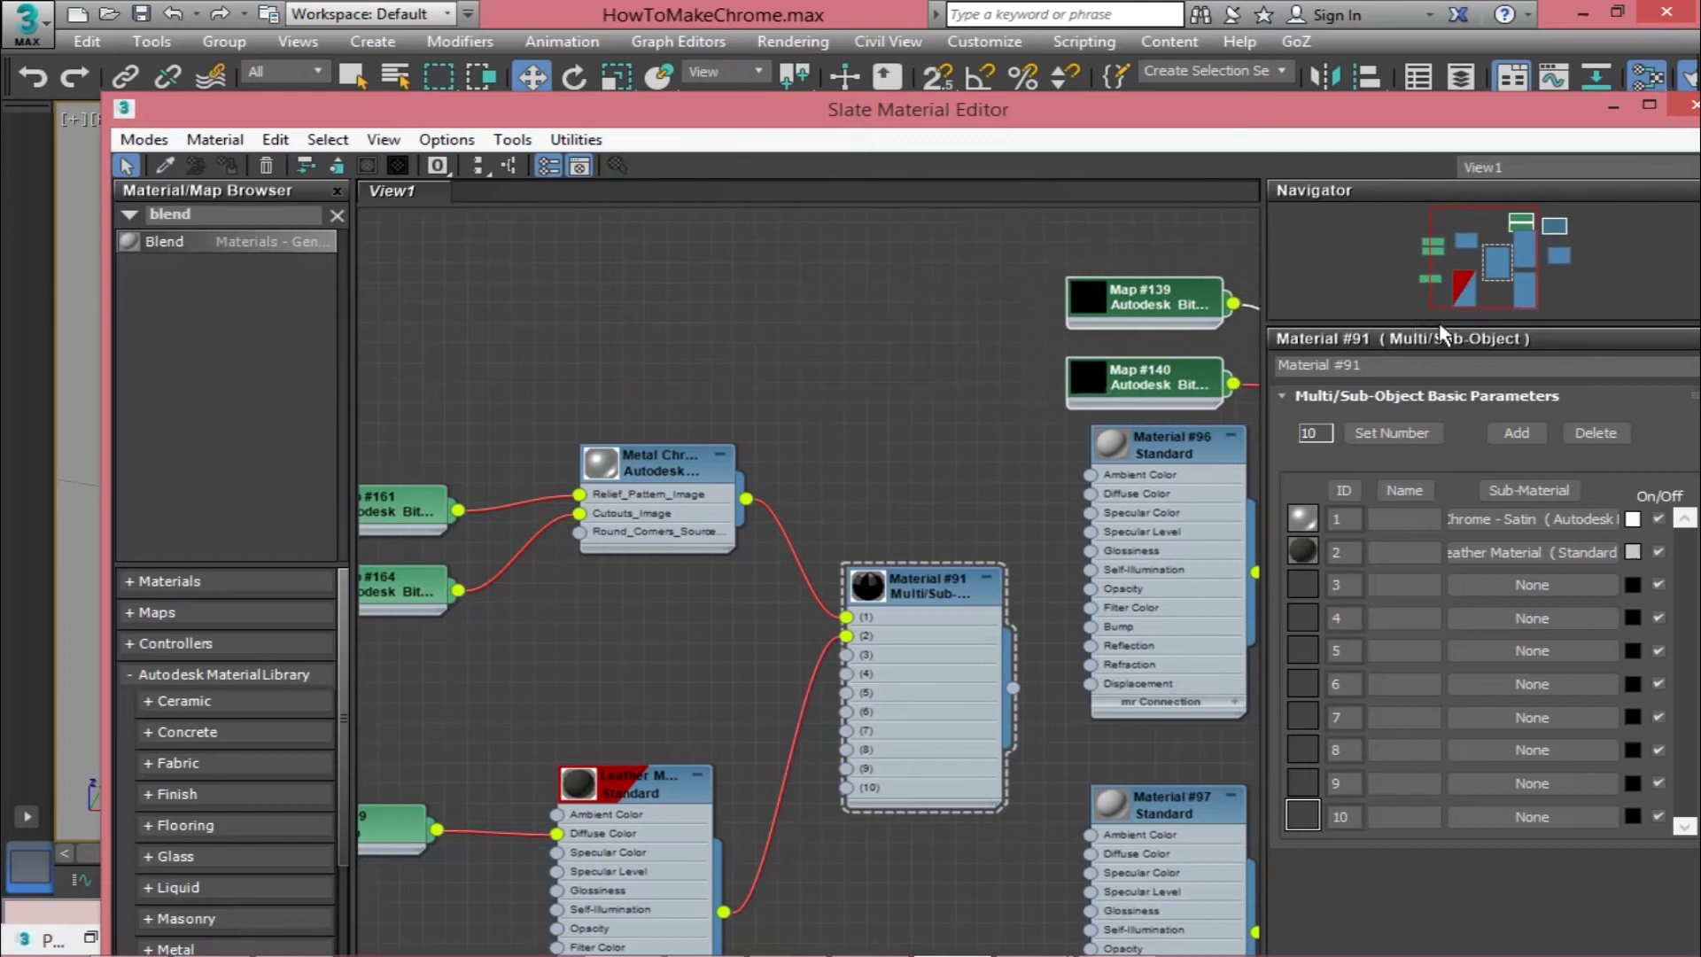
{"action": "right_click", "coordinate": [1188, 454]}
{"action": "middle_click_drag", "start_coordinate": [992, 393], "coordinate": [452, 281]}
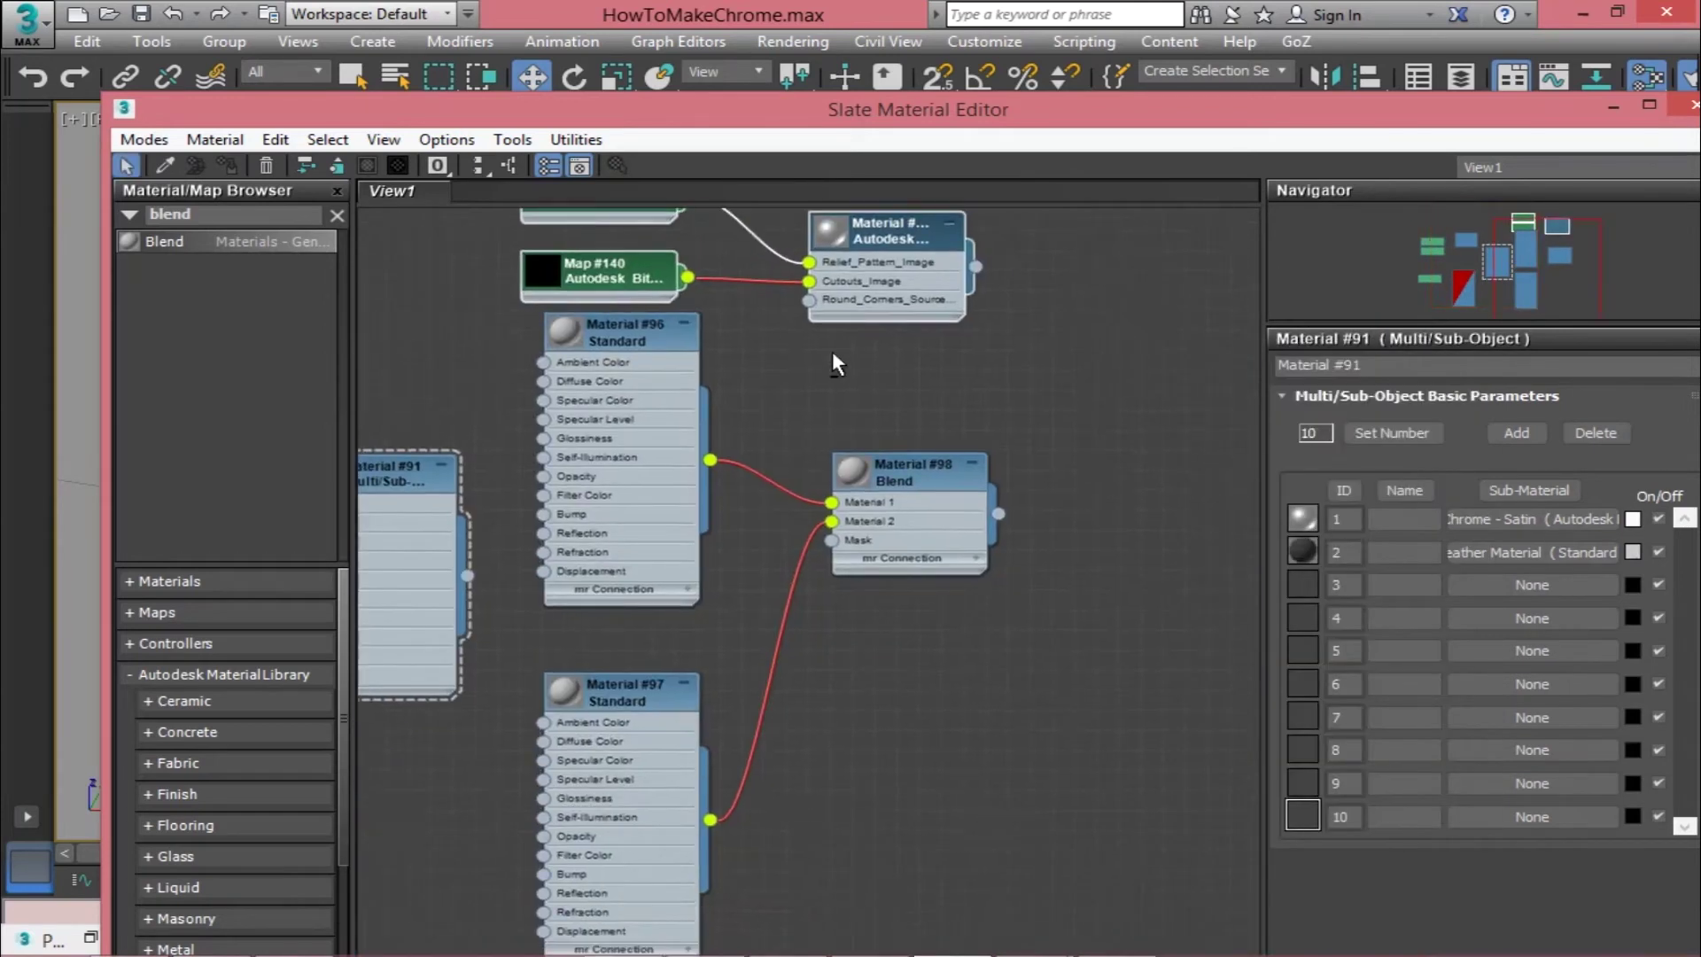
{"action": "left_click_drag", "start_coordinate": [918, 468], "coordinate": [1423, 319]}
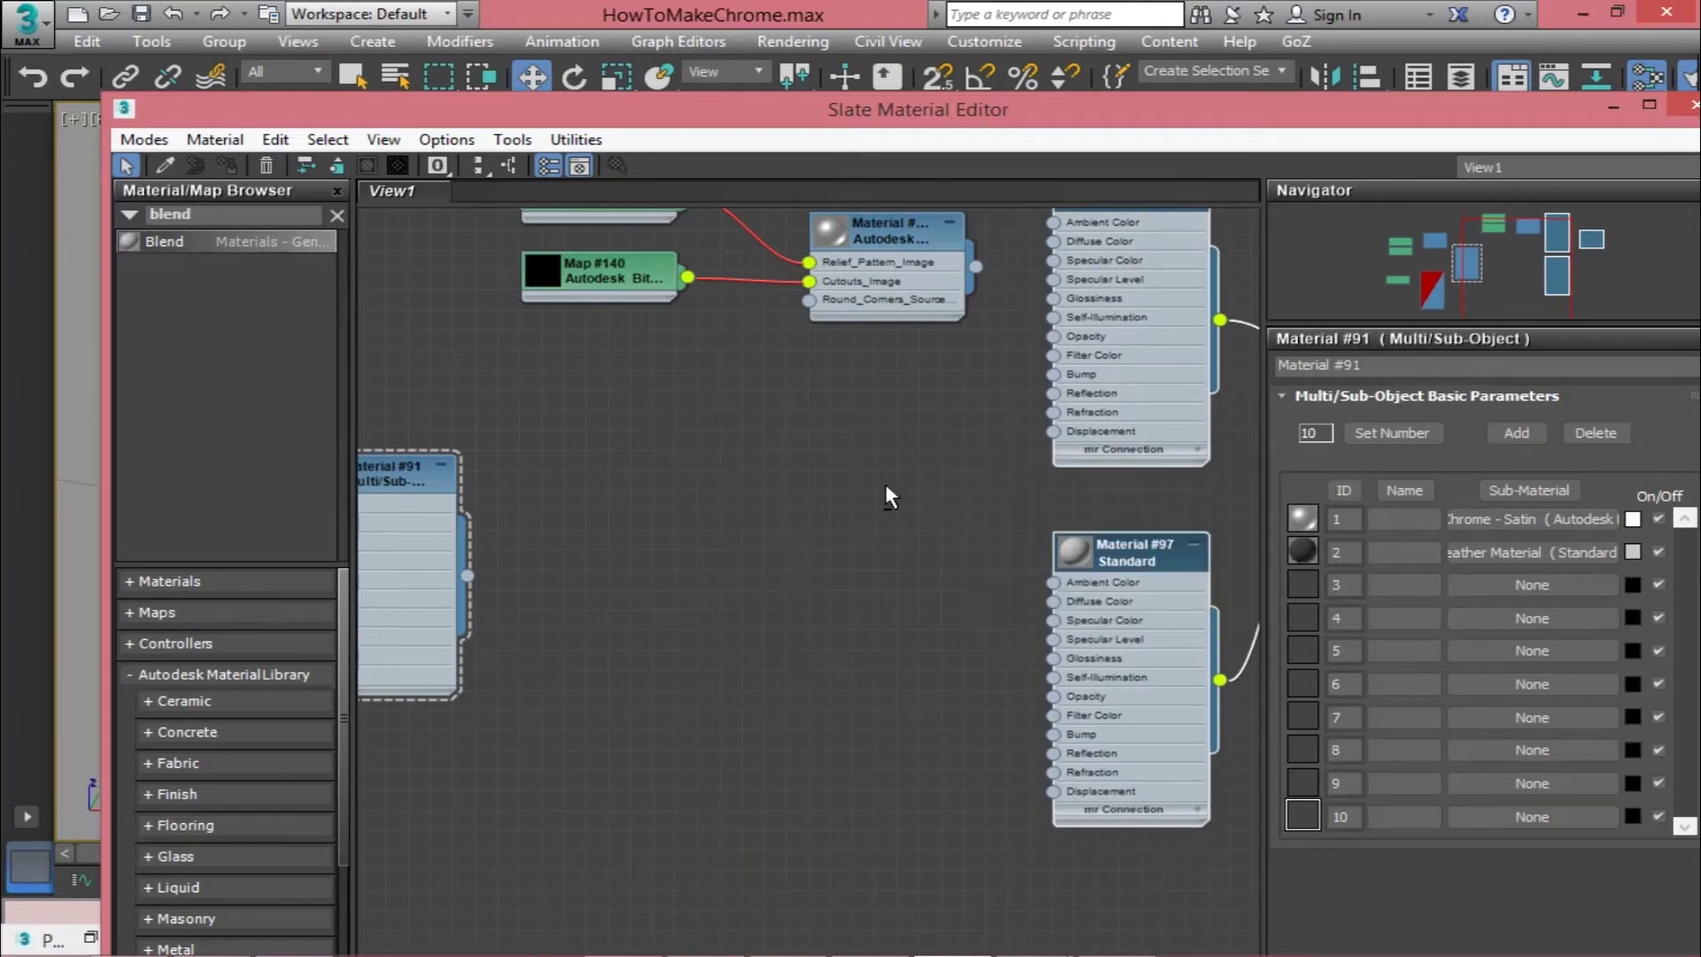
{"action": "middle_click_drag", "start_coordinate": [889, 494], "coordinate": [636, 632]}
{"action": "left_click", "coordinate": [846, 718]}
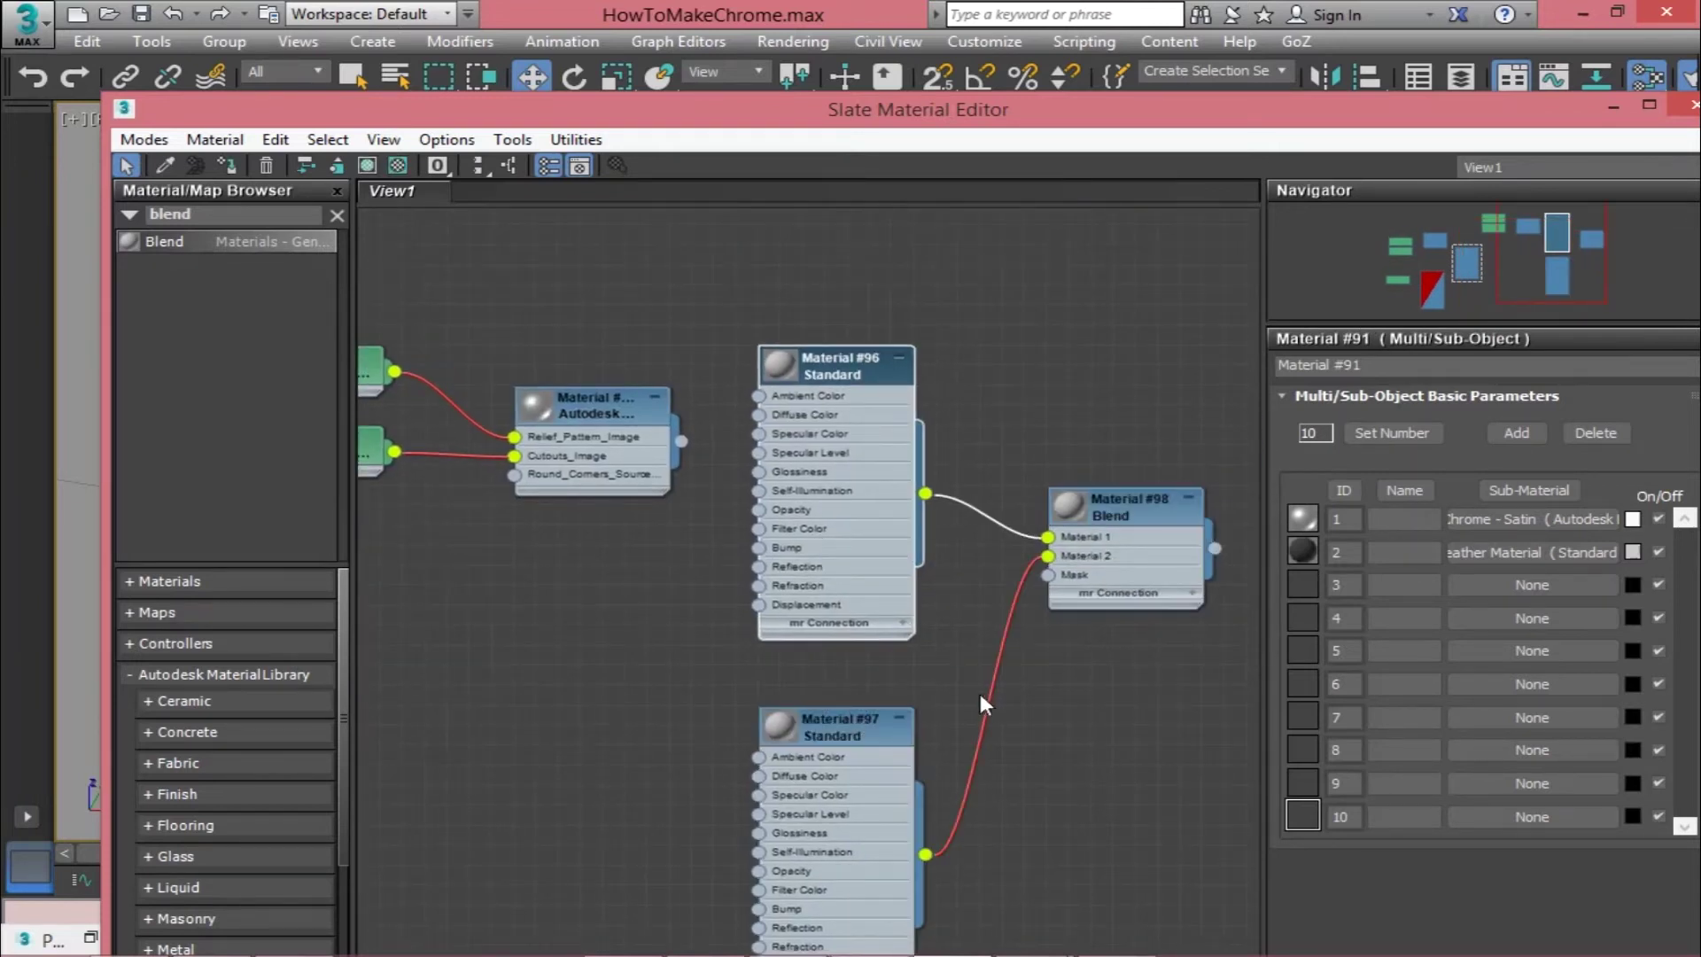
{"action": "key", "text": "Delete"}
Step: Wire the chrome copy to Blend's Material 1 and the Standard material to Material 2
{"action": "left_click_drag", "start_coordinate": [684, 441], "coordinate": [1048, 537]}
{"action": "middle_click_drag", "start_coordinate": [795, 616], "coordinate": [1010, 558]}
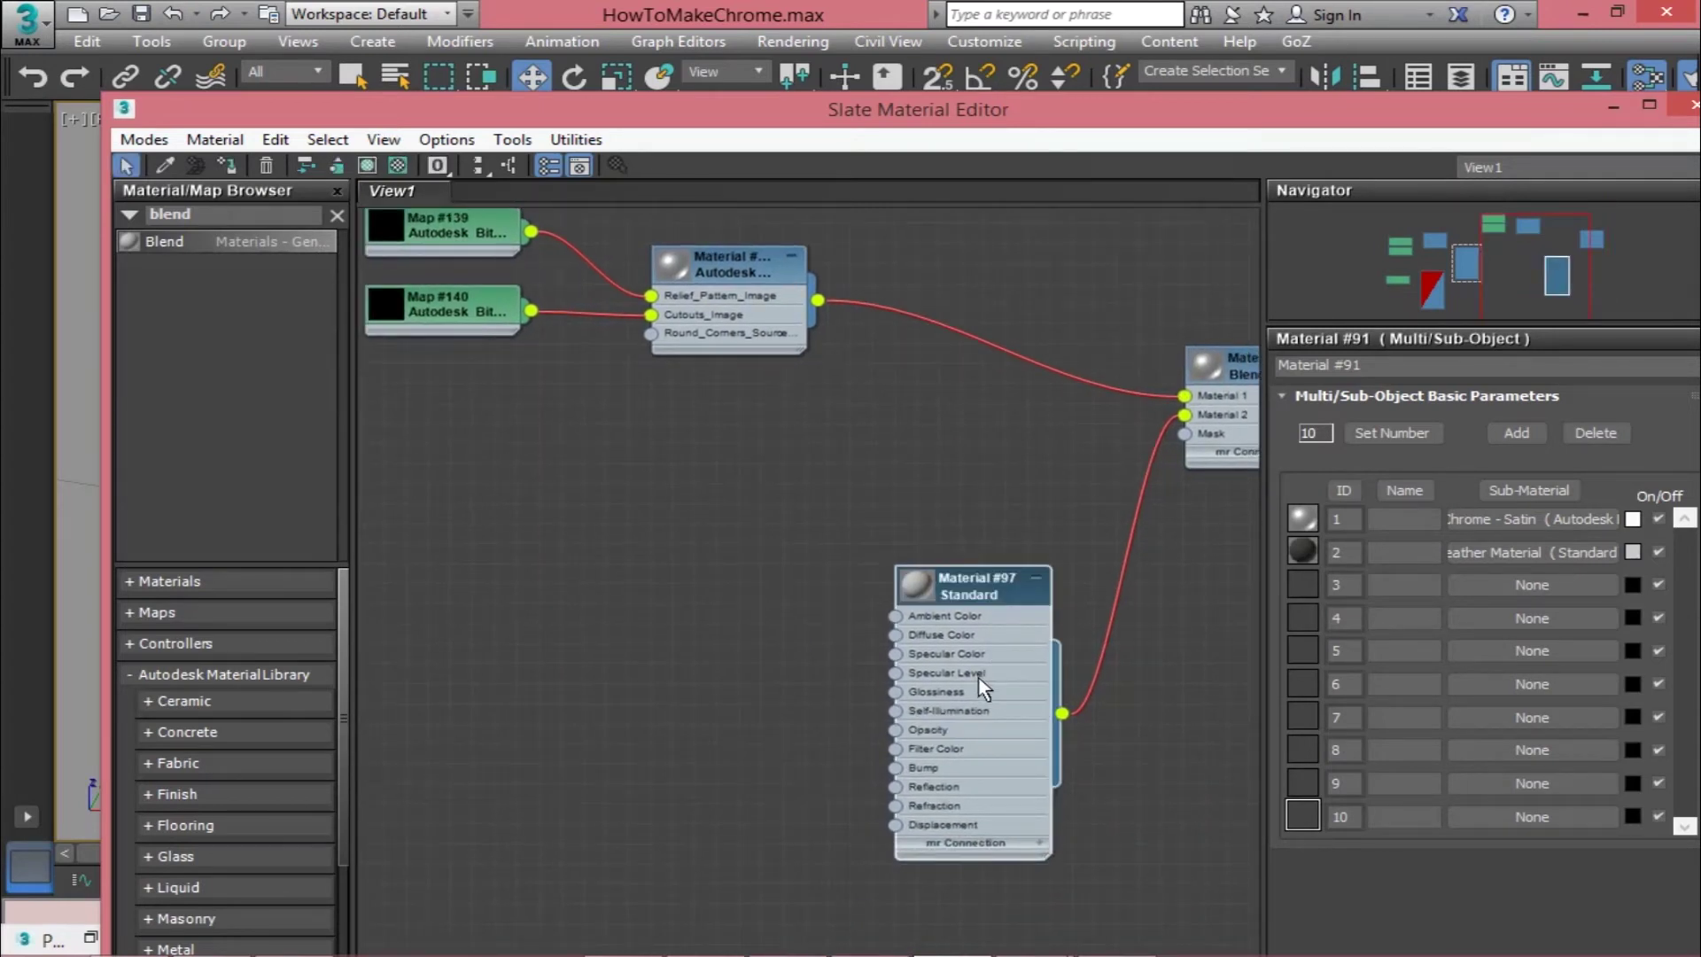
{"action": "key", "text": "Delete"}
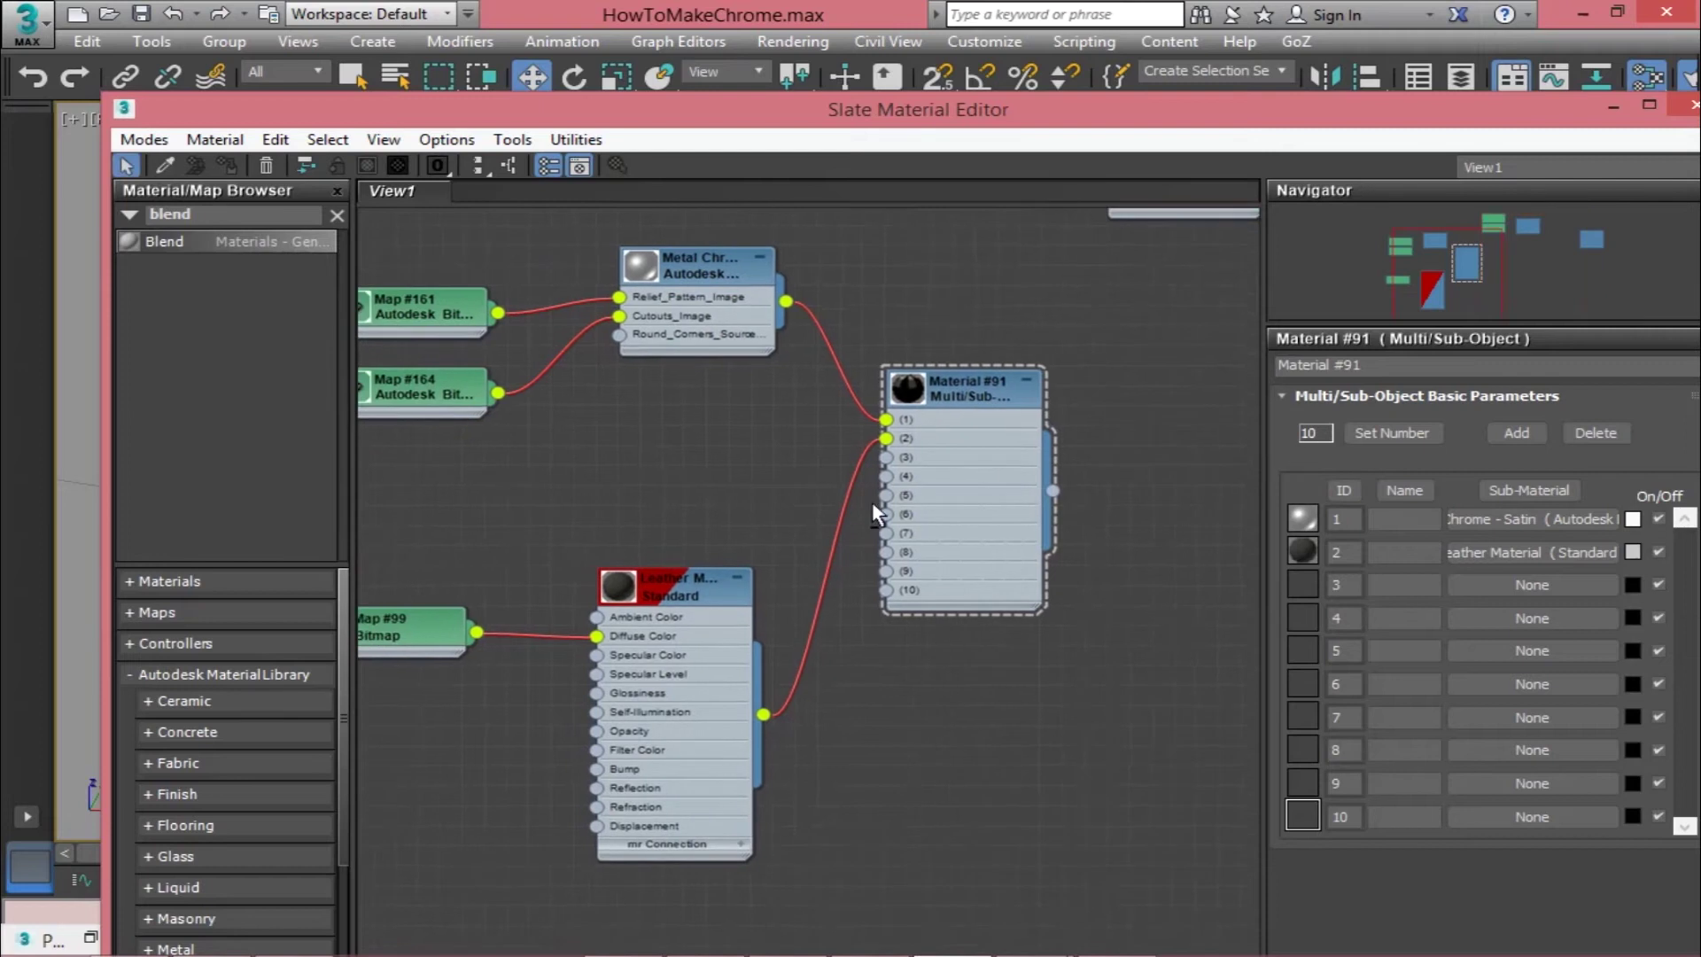
{"action": "left_click", "coordinate": [941, 479]}
{"action": "middle_click_drag", "start_coordinate": [941, 480], "coordinate": [727, 481]}
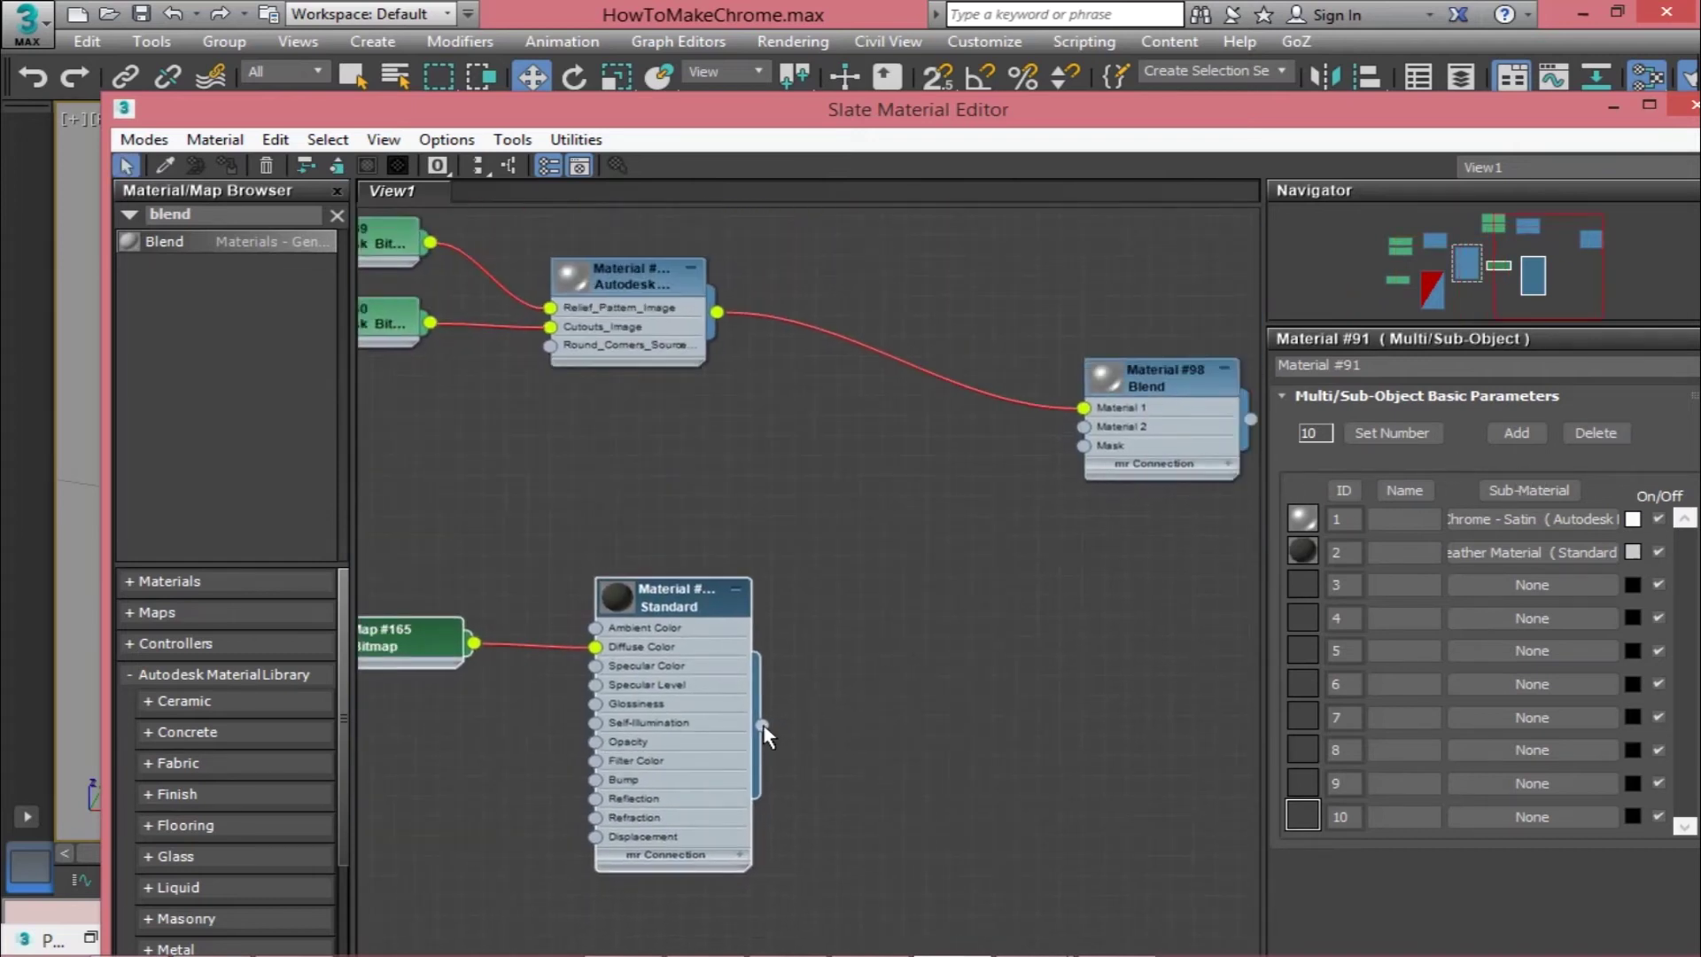
{"action": "left_click_drag", "start_coordinate": [763, 725], "coordinate": [1085, 428]}
{"action": "left_click", "coordinate": [1183, 375]}
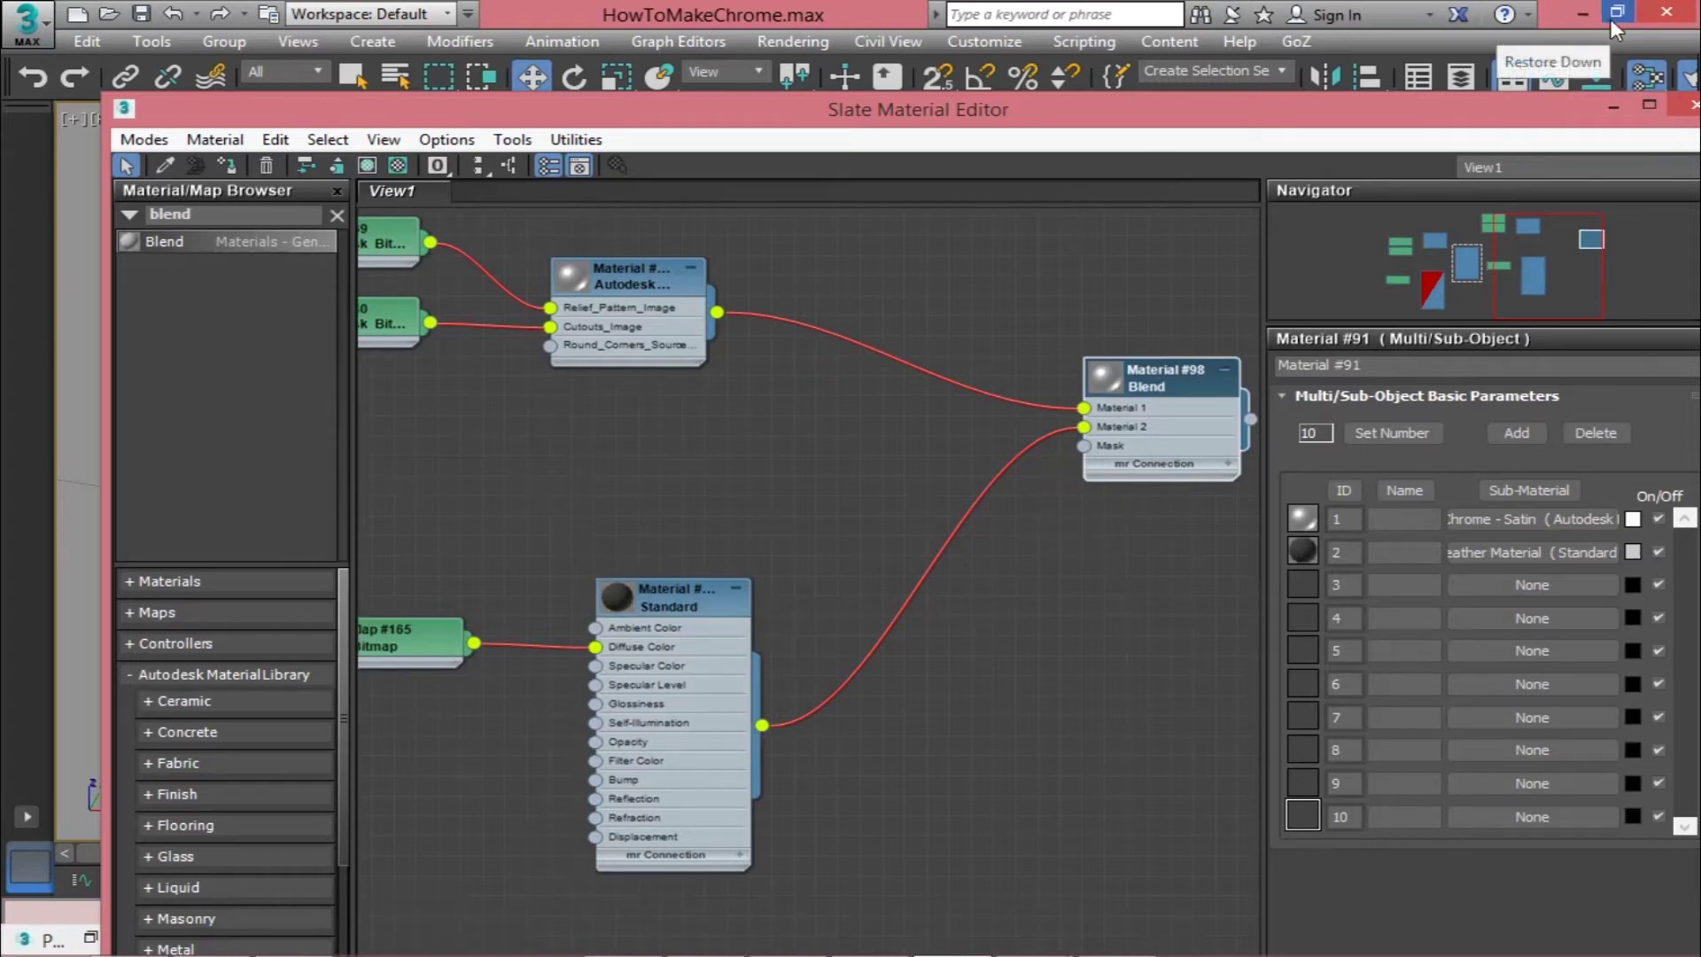
Step: Dock the Slate Material Editor beside the viewport
{"action": "left_click_drag", "start_coordinate": [673, 109], "coordinate": [1700, 68]}
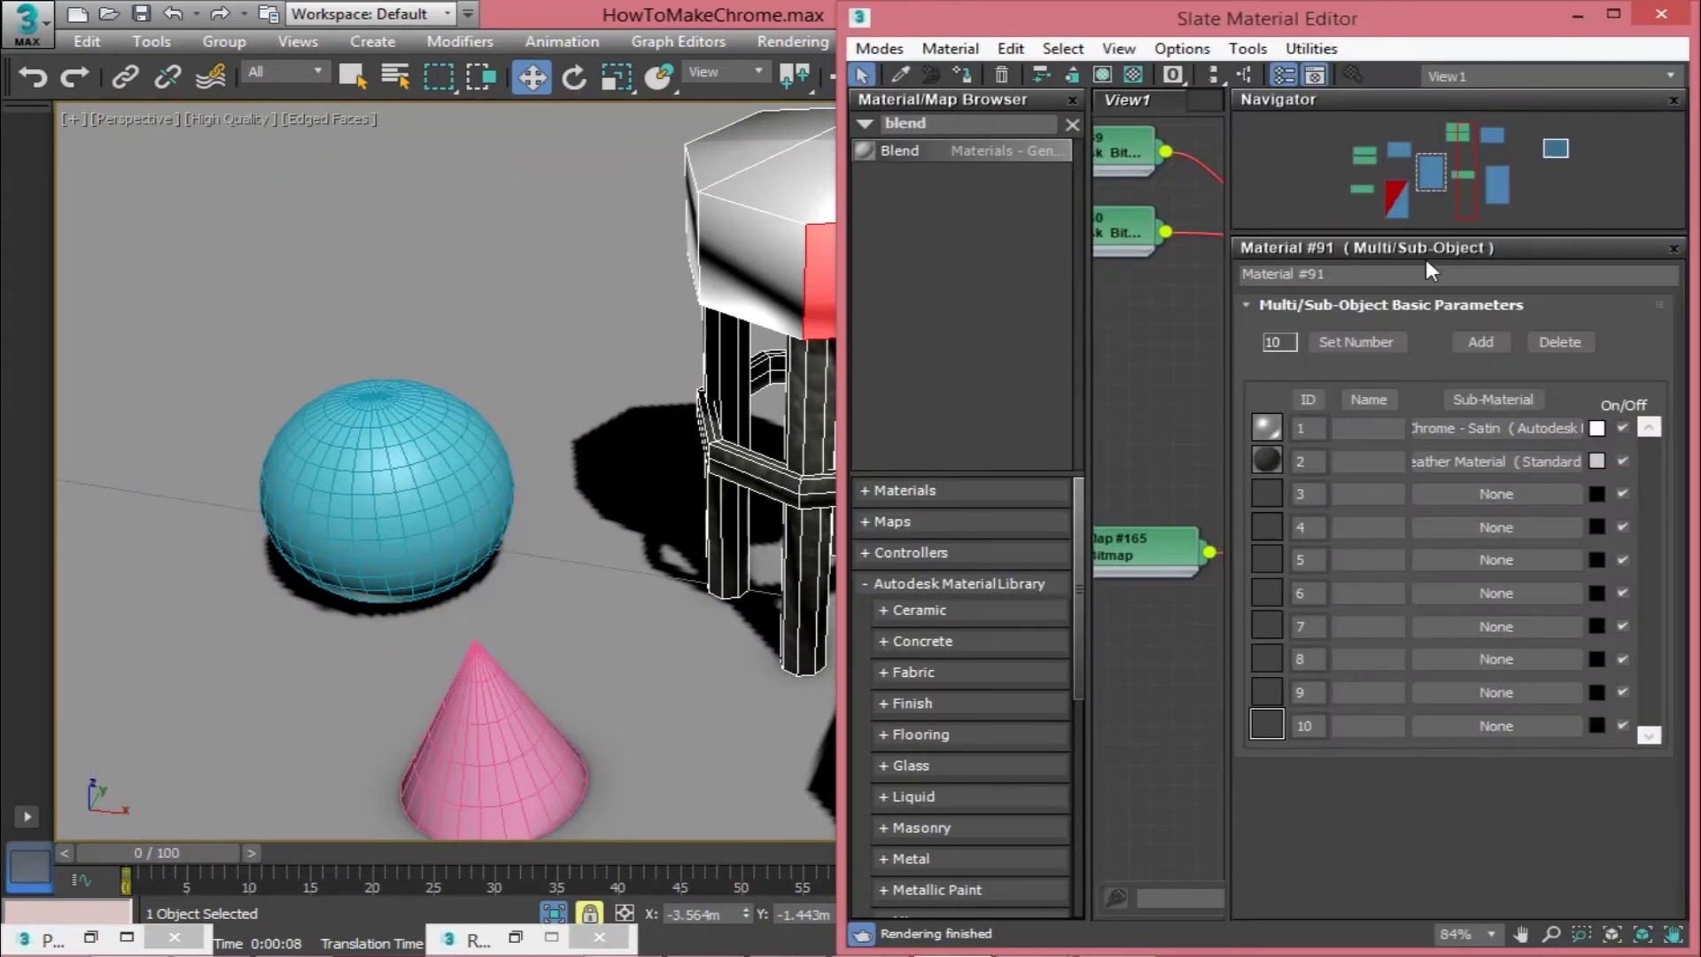
{"action": "middle_click_drag", "start_coordinate": [755, 526], "coordinate": [491, 564]}
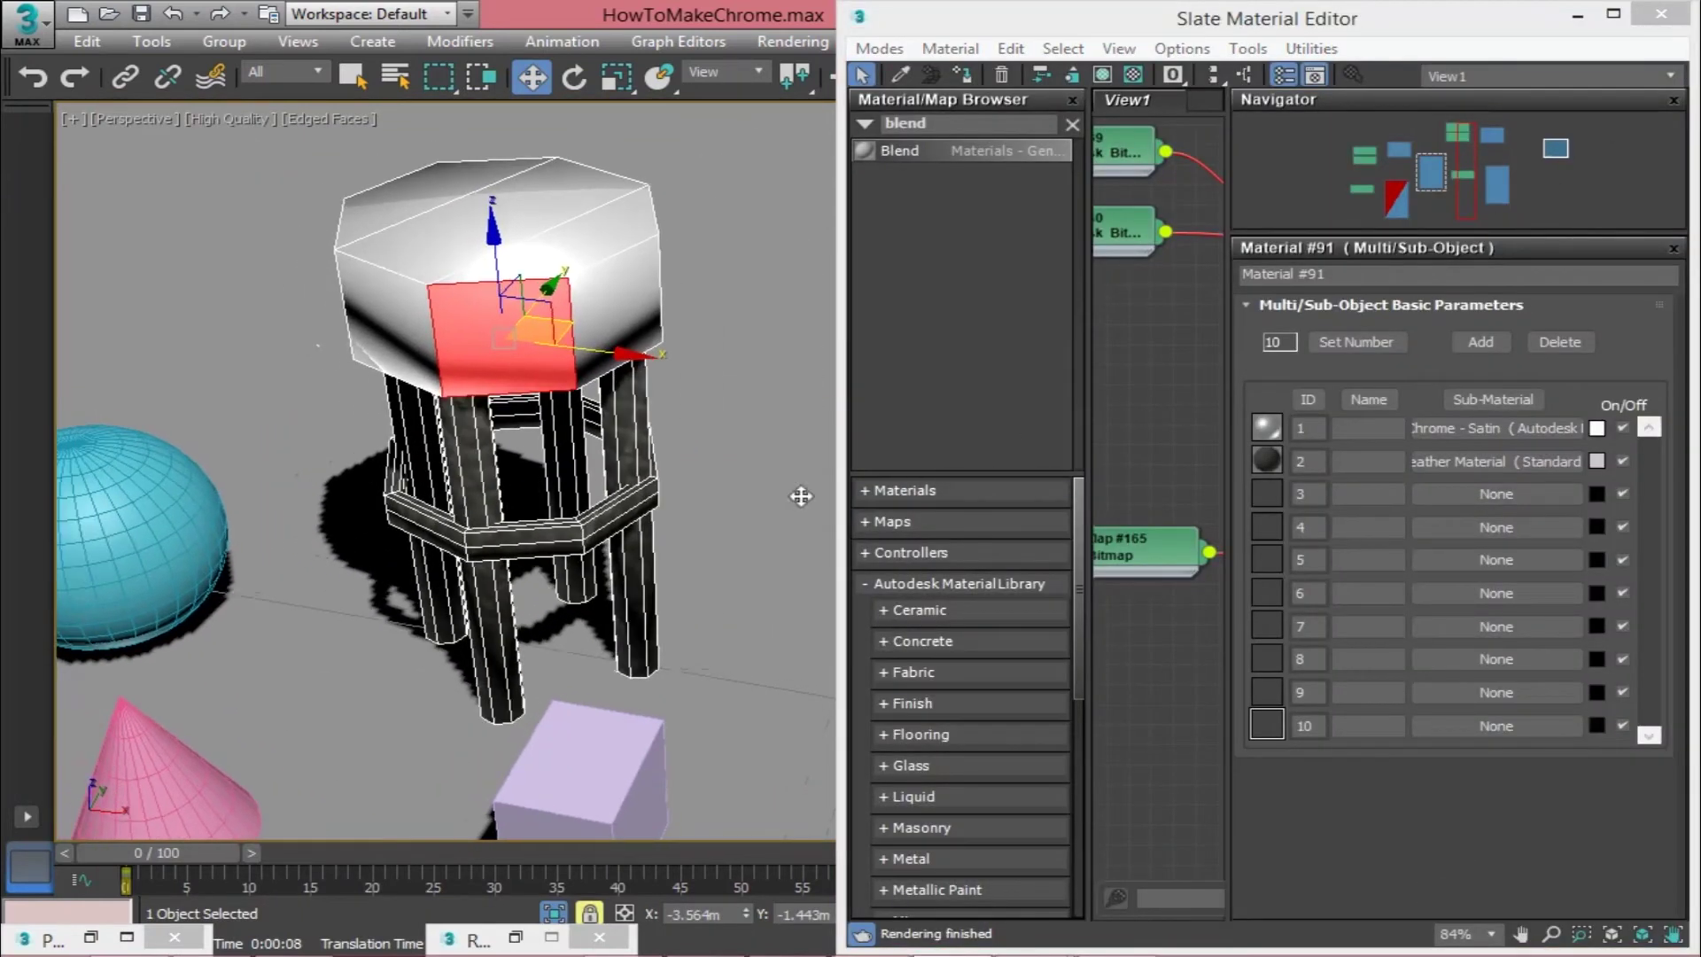
{"action": "left_click_drag", "start_coordinate": [1316, 23], "coordinate": [911, 432]}
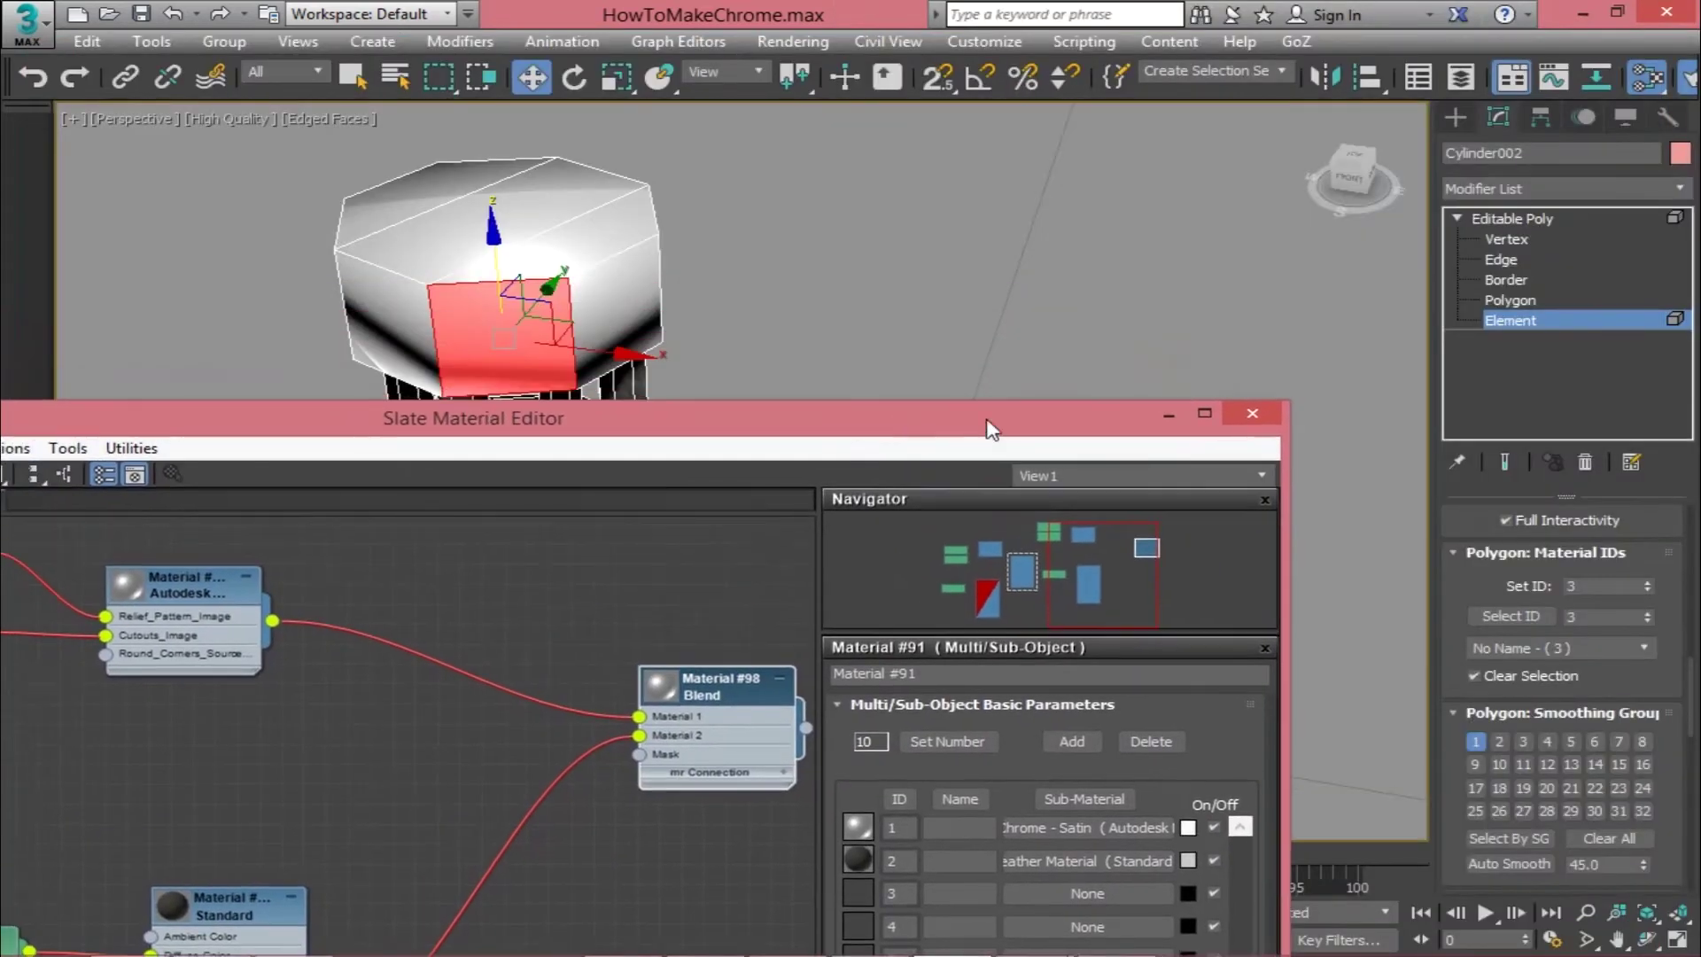
{"action": "left_click", "coordinate": [1559, 343]}
Step: Assign the Blend material to the whole Editable Poly stool and render a test image
{"action": "left_click", "coordinate": [1547, 218]}
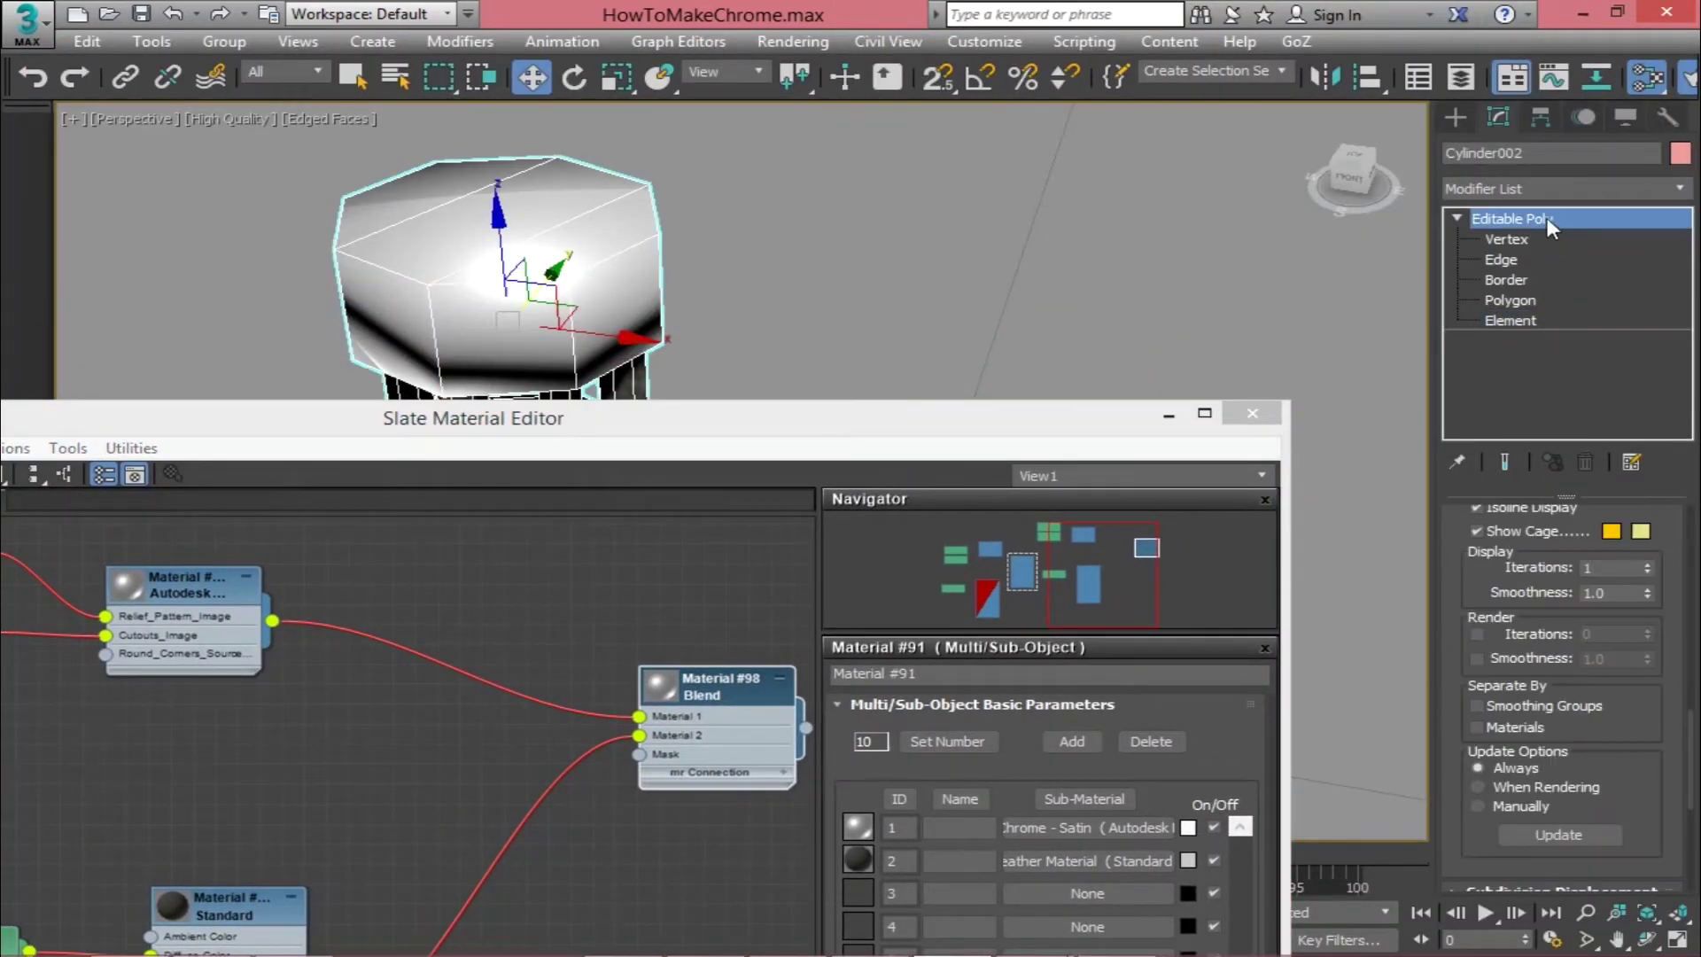
{"action": "left_click", "coordinate": [961, 424]}
{"action": "left_click_drag", "start_coordinate": [962, 424], "coordinate": [1692, 107]}
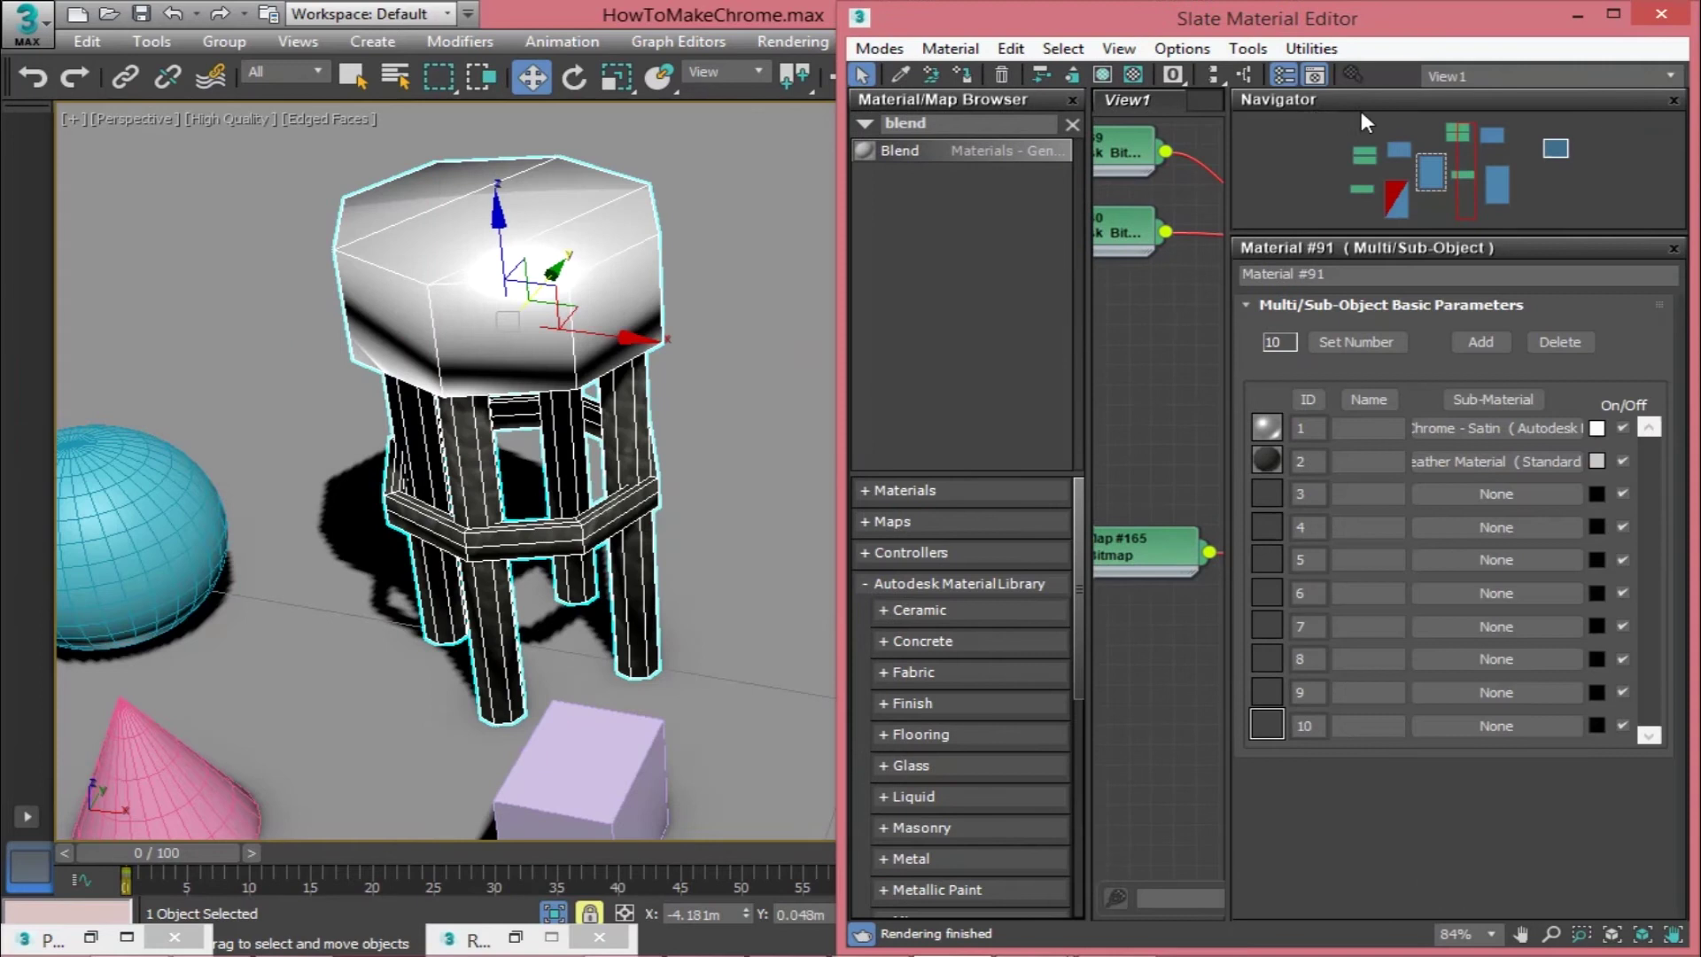
{"action": "left_click", "coordinate": [964, 76]}
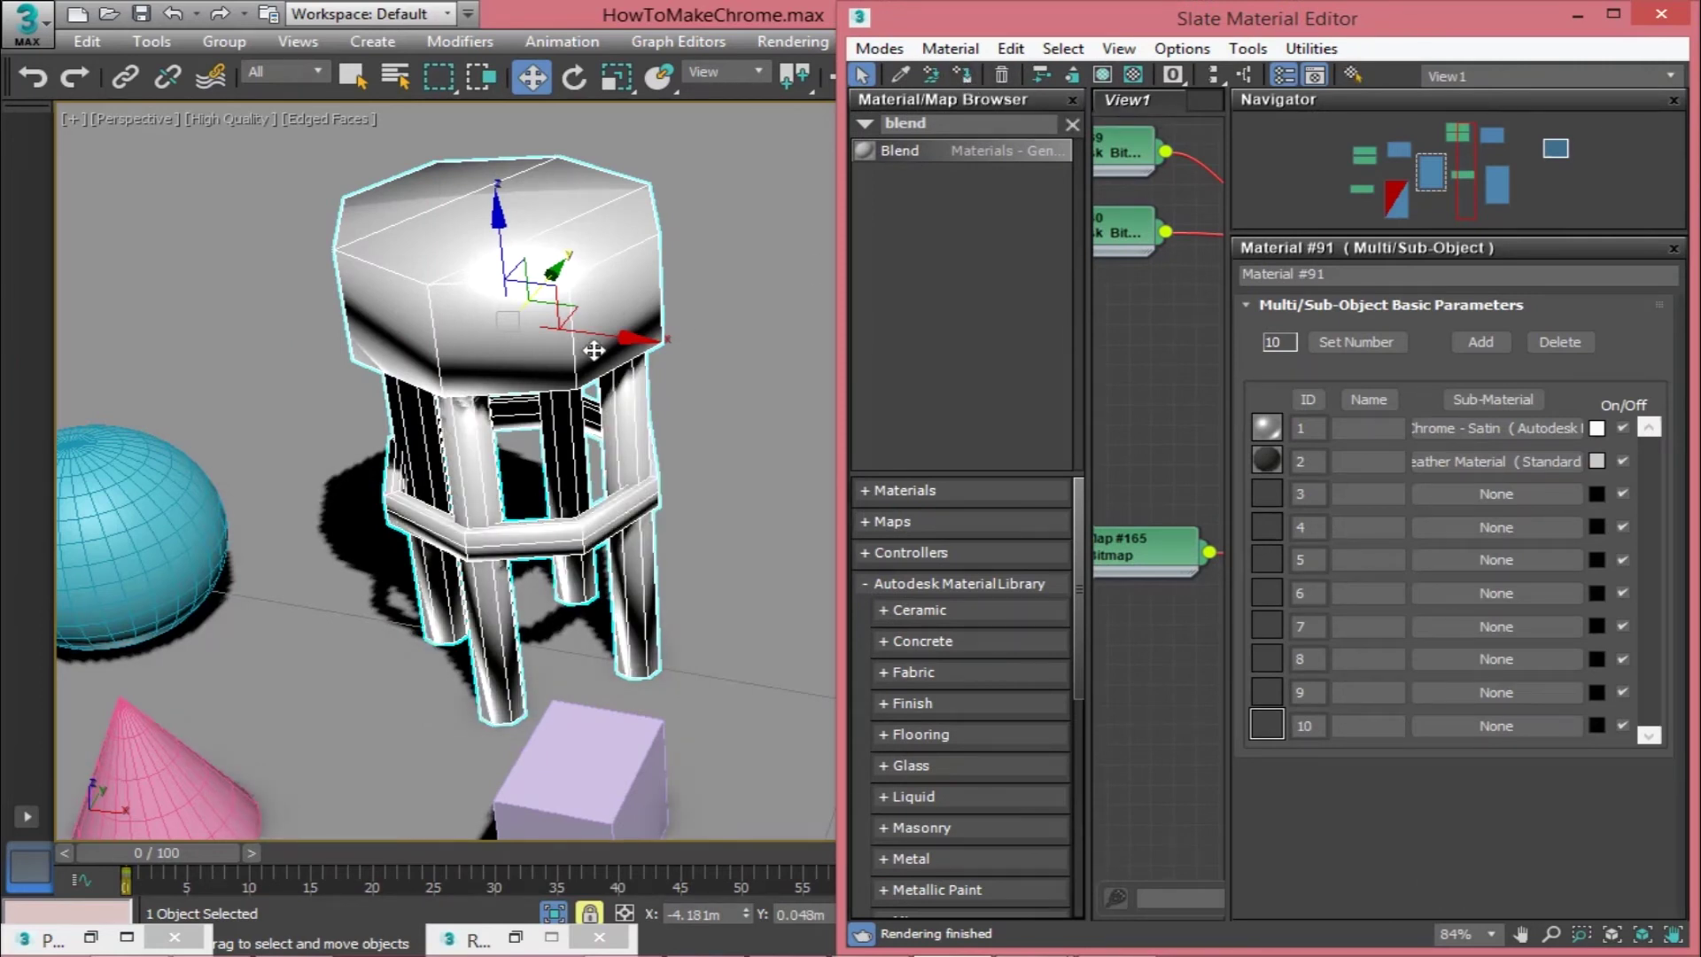
{"action": "key", "text": "shift+q"}
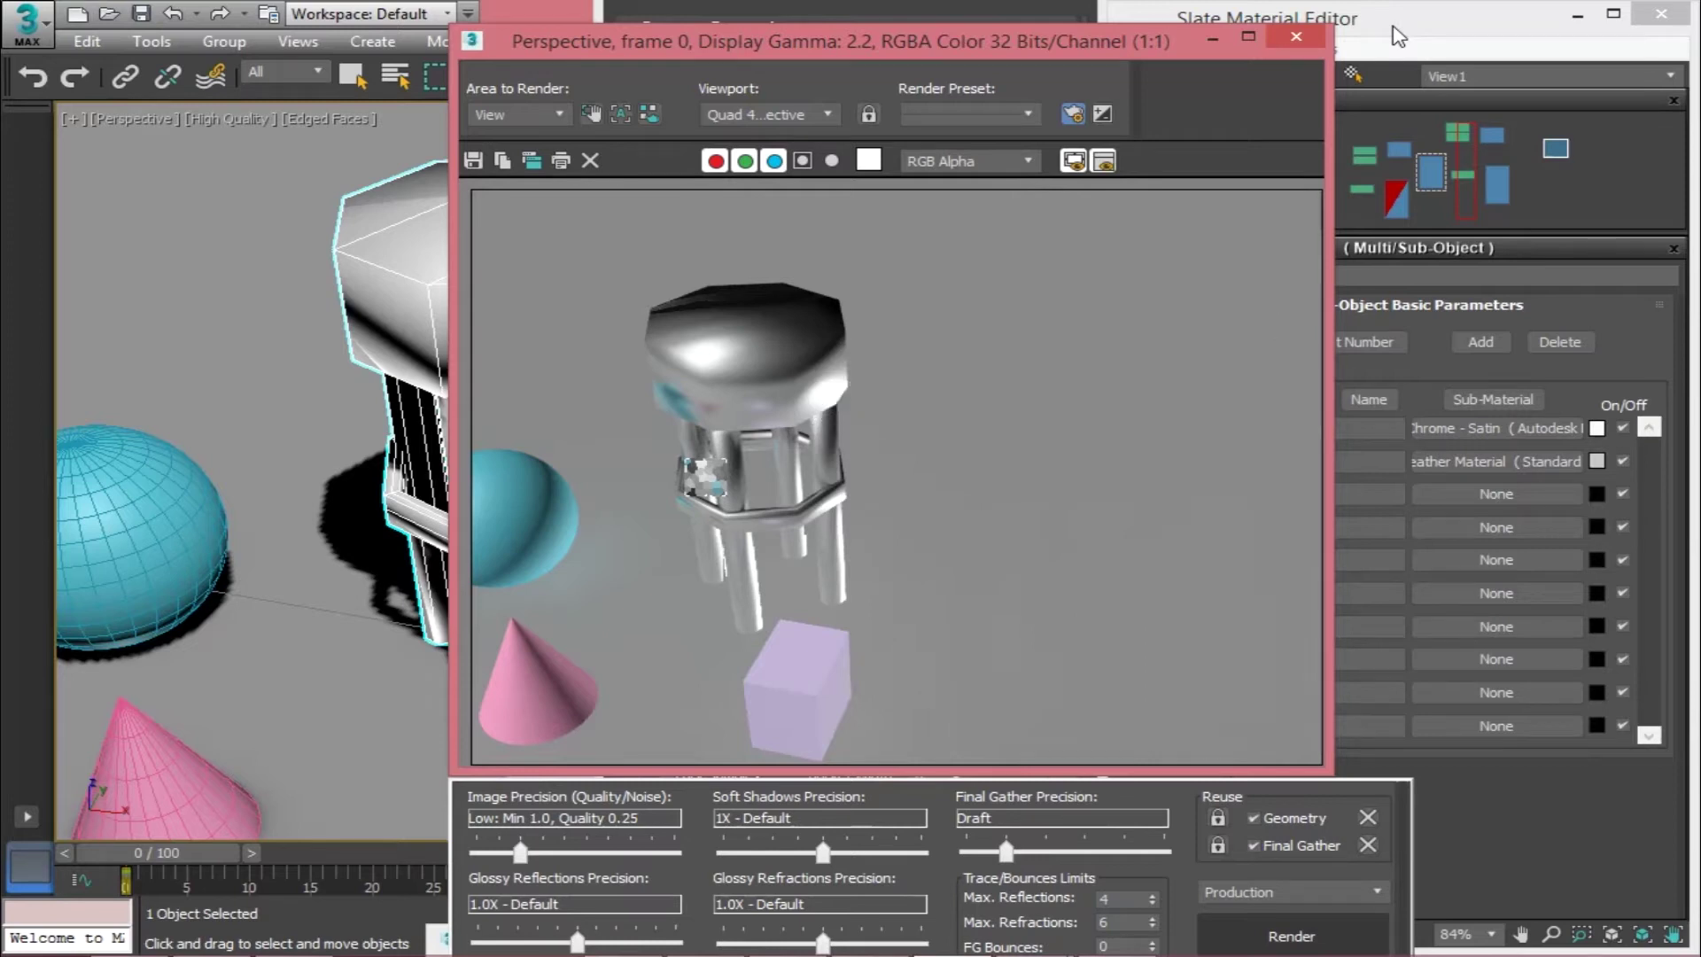
Step: Maximize the Slate editor and inspect the Blend material's parameters, which show no mask
{"action": "left_click_drag", "start_coordinate": [1063, 45], "coordinate": [432, 273]}
{"action": "left_click", "coordinate": [1244, 34]}
{"action": "middle_click_drag", "start_coordinate": [1183, 274], "coordinate": [966, 364]}
{"action": "left_click_drag", "start_coordinate": [1285, 13], "coordinate": [1290, 85]}
{"action": "double_click", "coordinate": [1290, 84]}
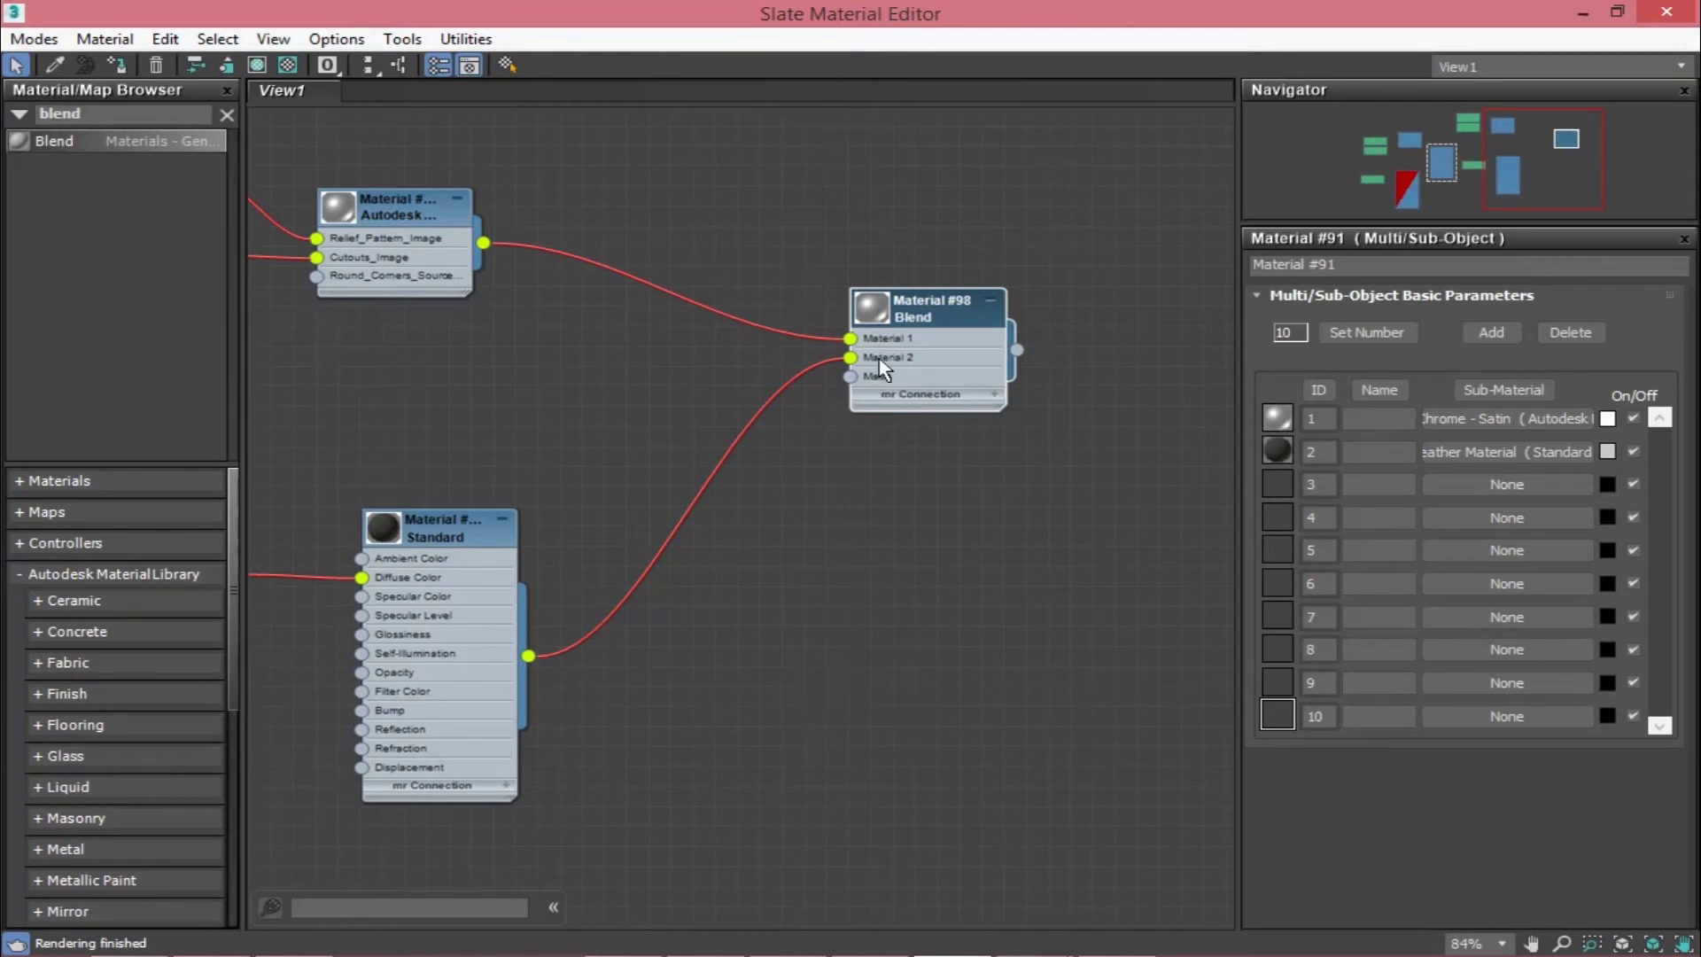
{"action": "double_click", "coordinate": [945, 299]}
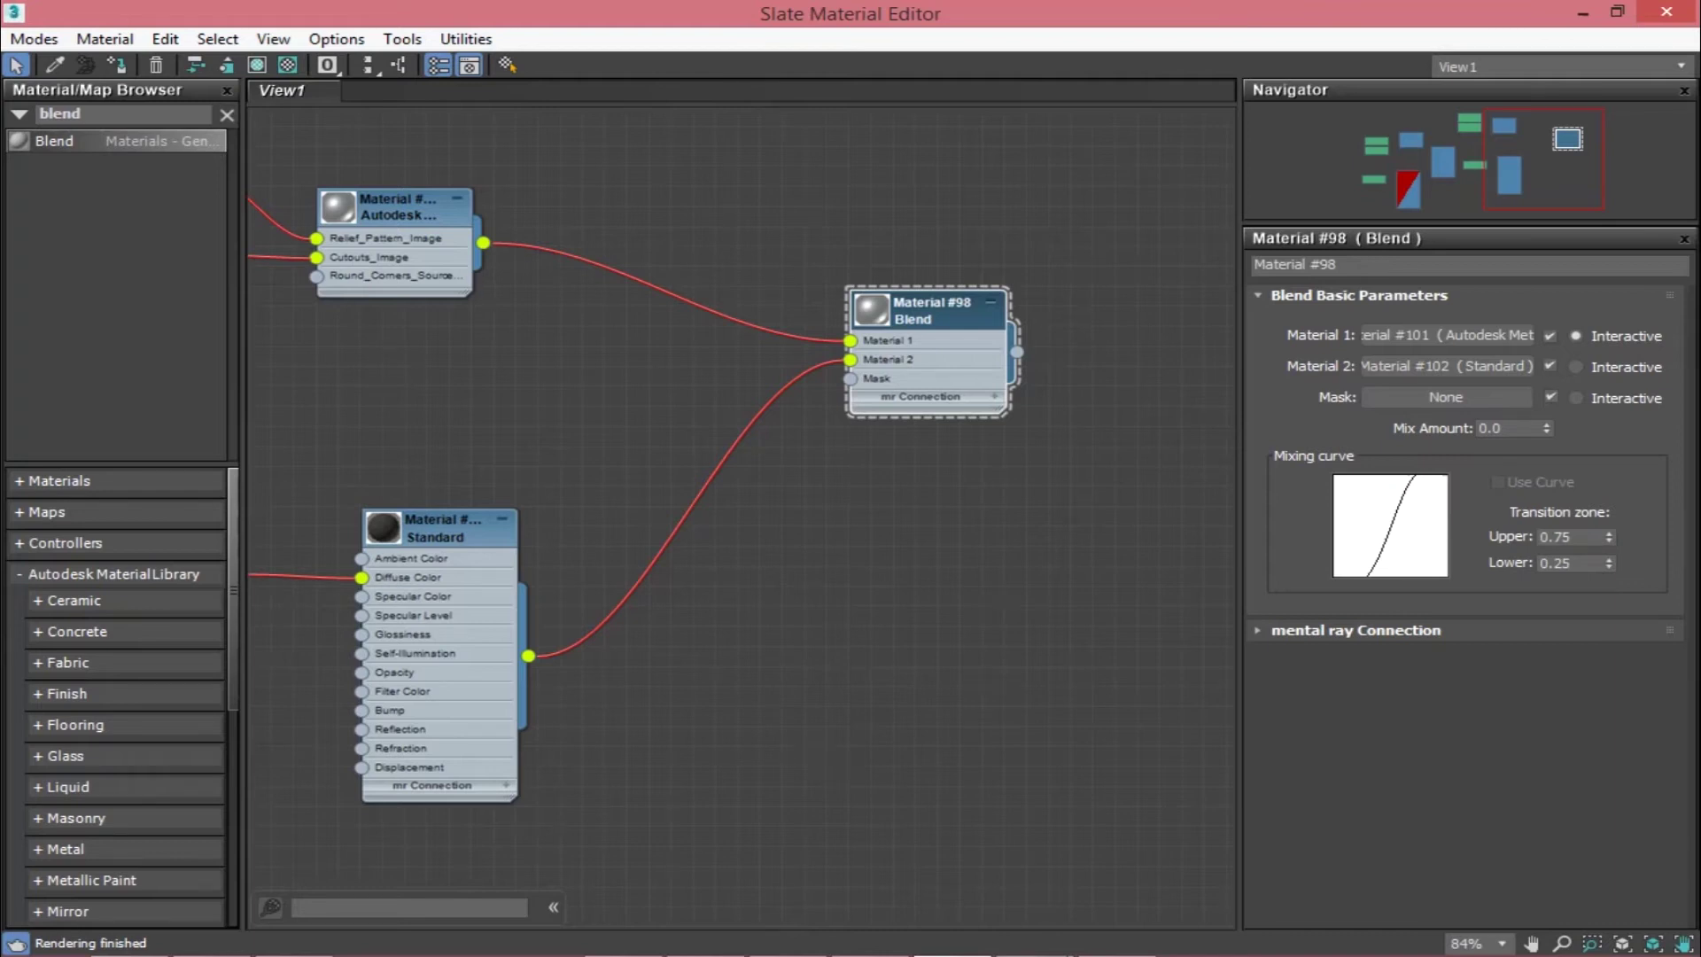
Step: Minimize the material editor and the Rendered Frame Window to return to the viewport
{"action": "left_click", "coordinate": [1584, 15]}
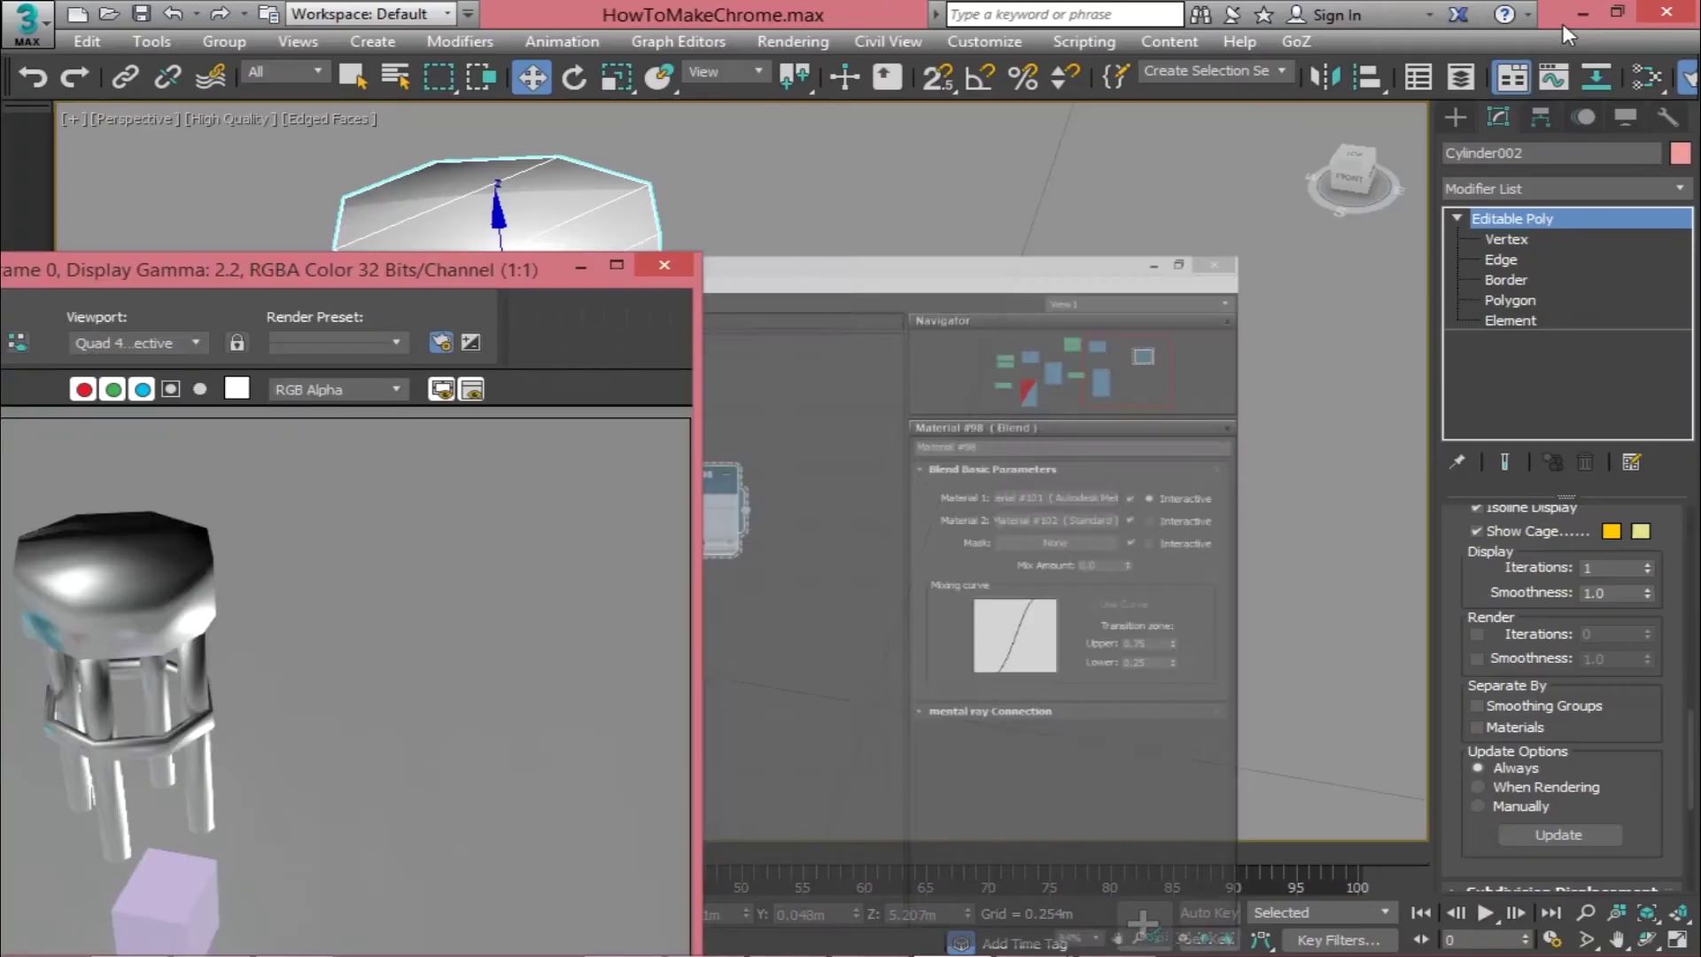
{"action": "left_click_drag", "start_coordinate": [310, 280], "coordinate": [945, 298]}
{"action": "left_click_drag", "start_coordinate": [645, 295], "coordinate": [236, 39]}
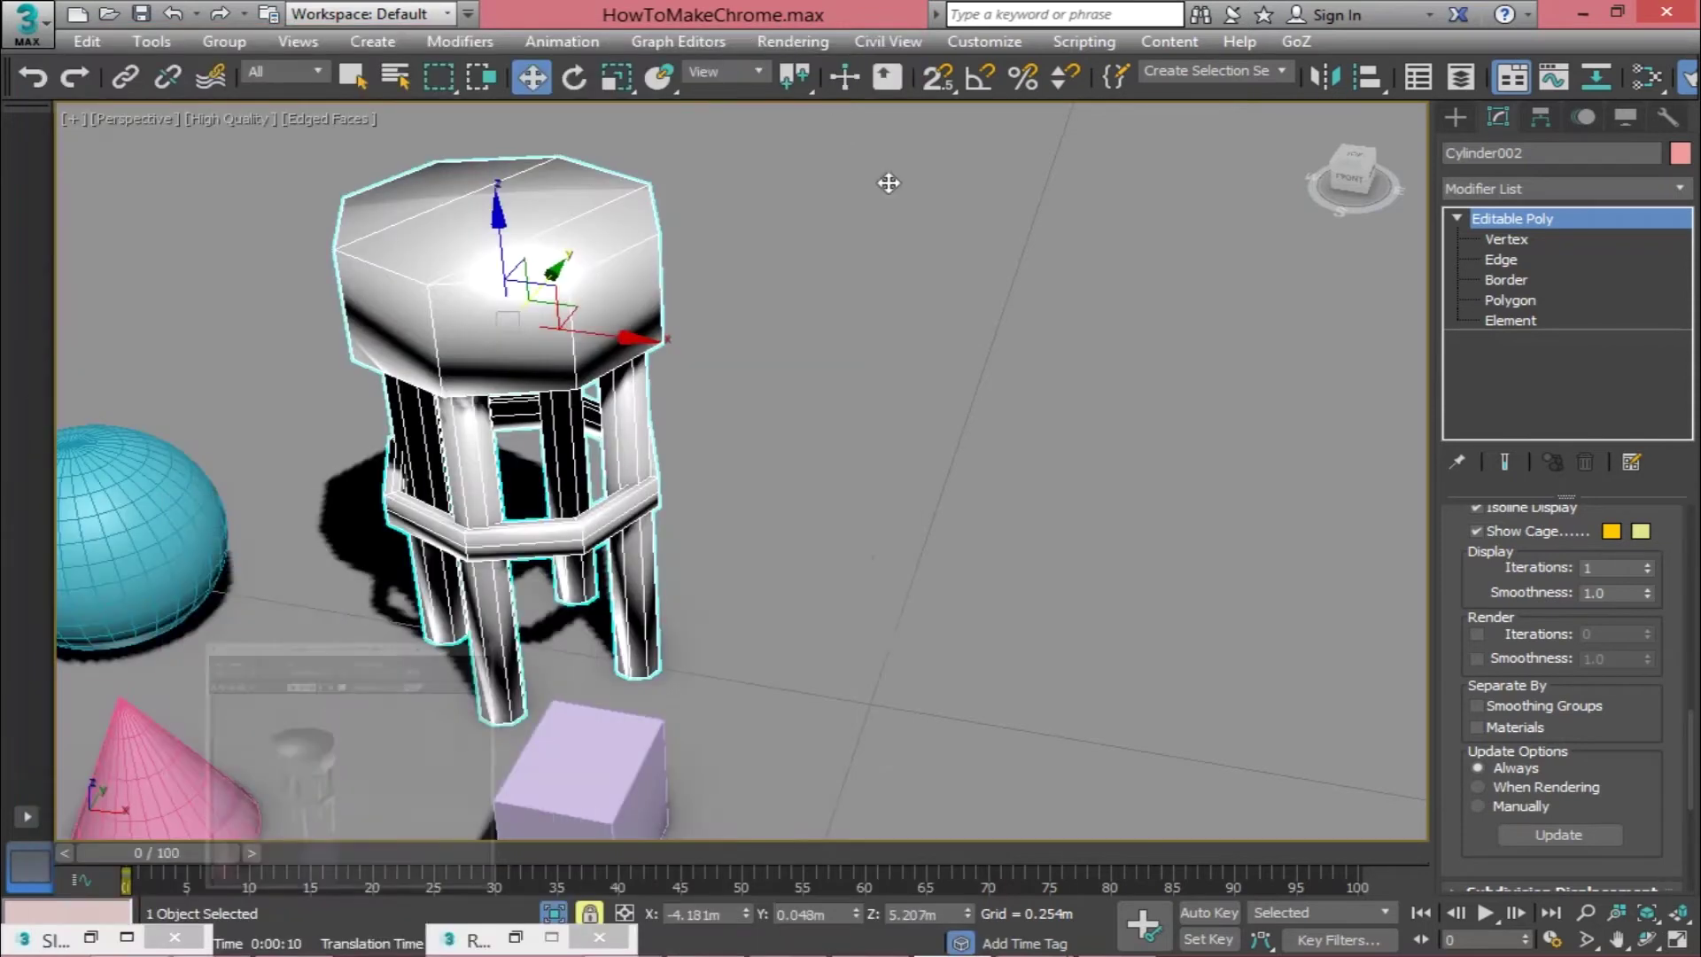
{"action": "left_click", "coordinate": [796, 37]}
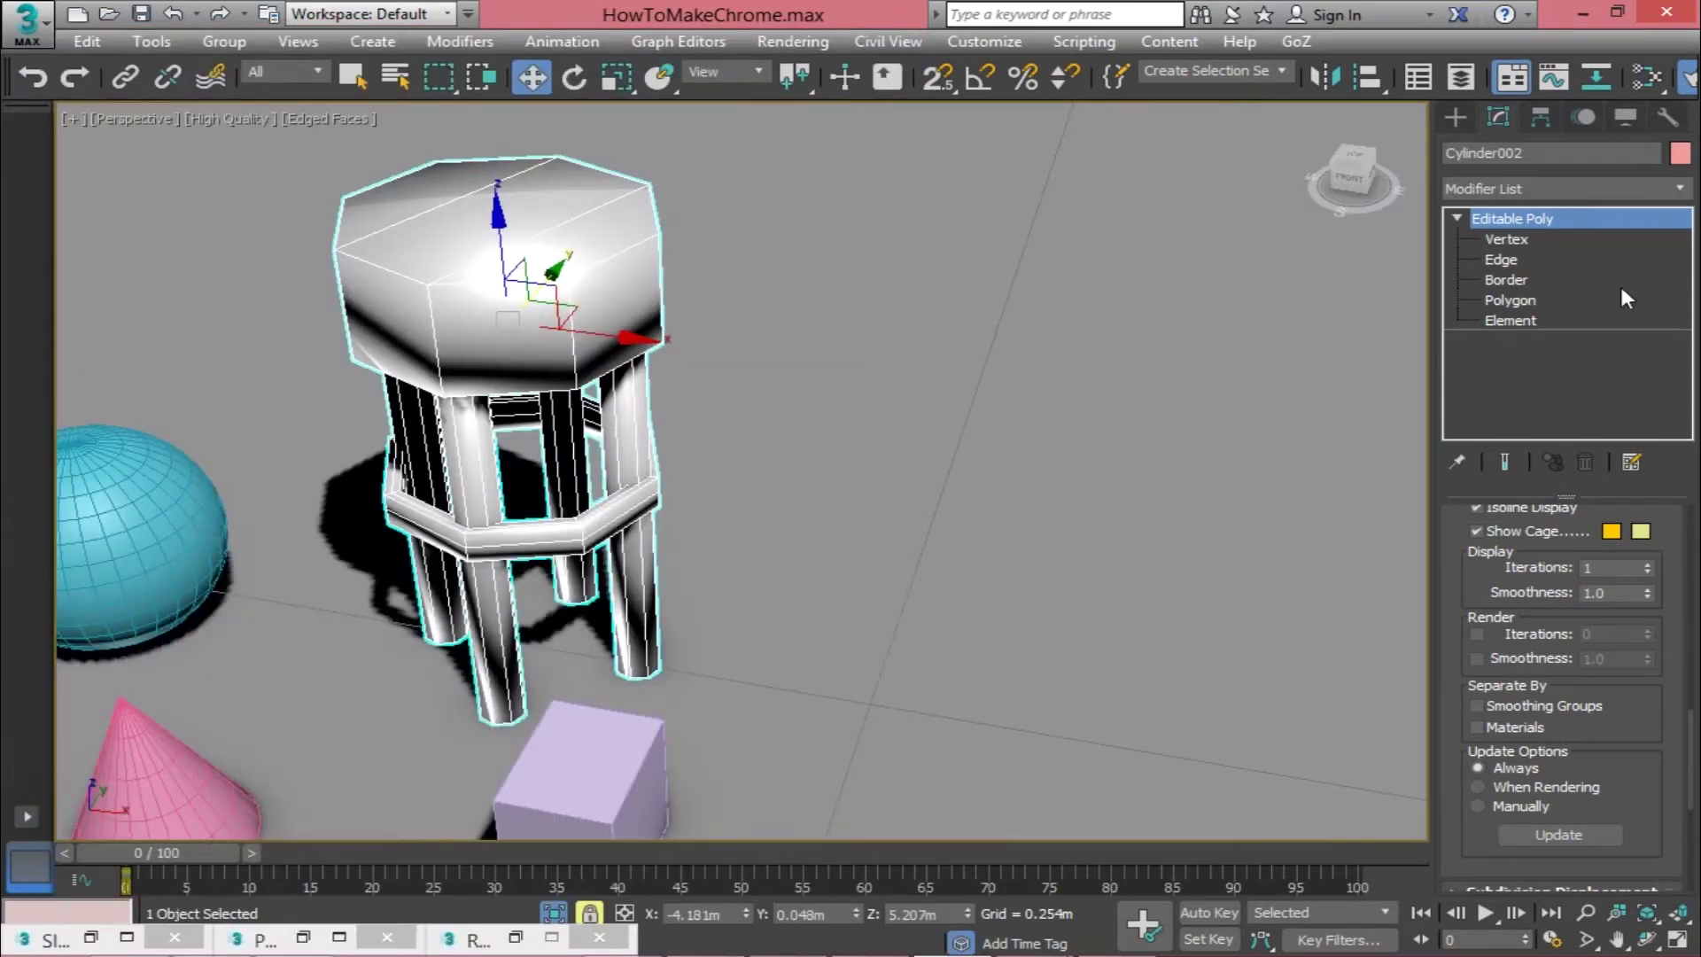
{"action": "left_click", "coordinate": [1551, 184]}
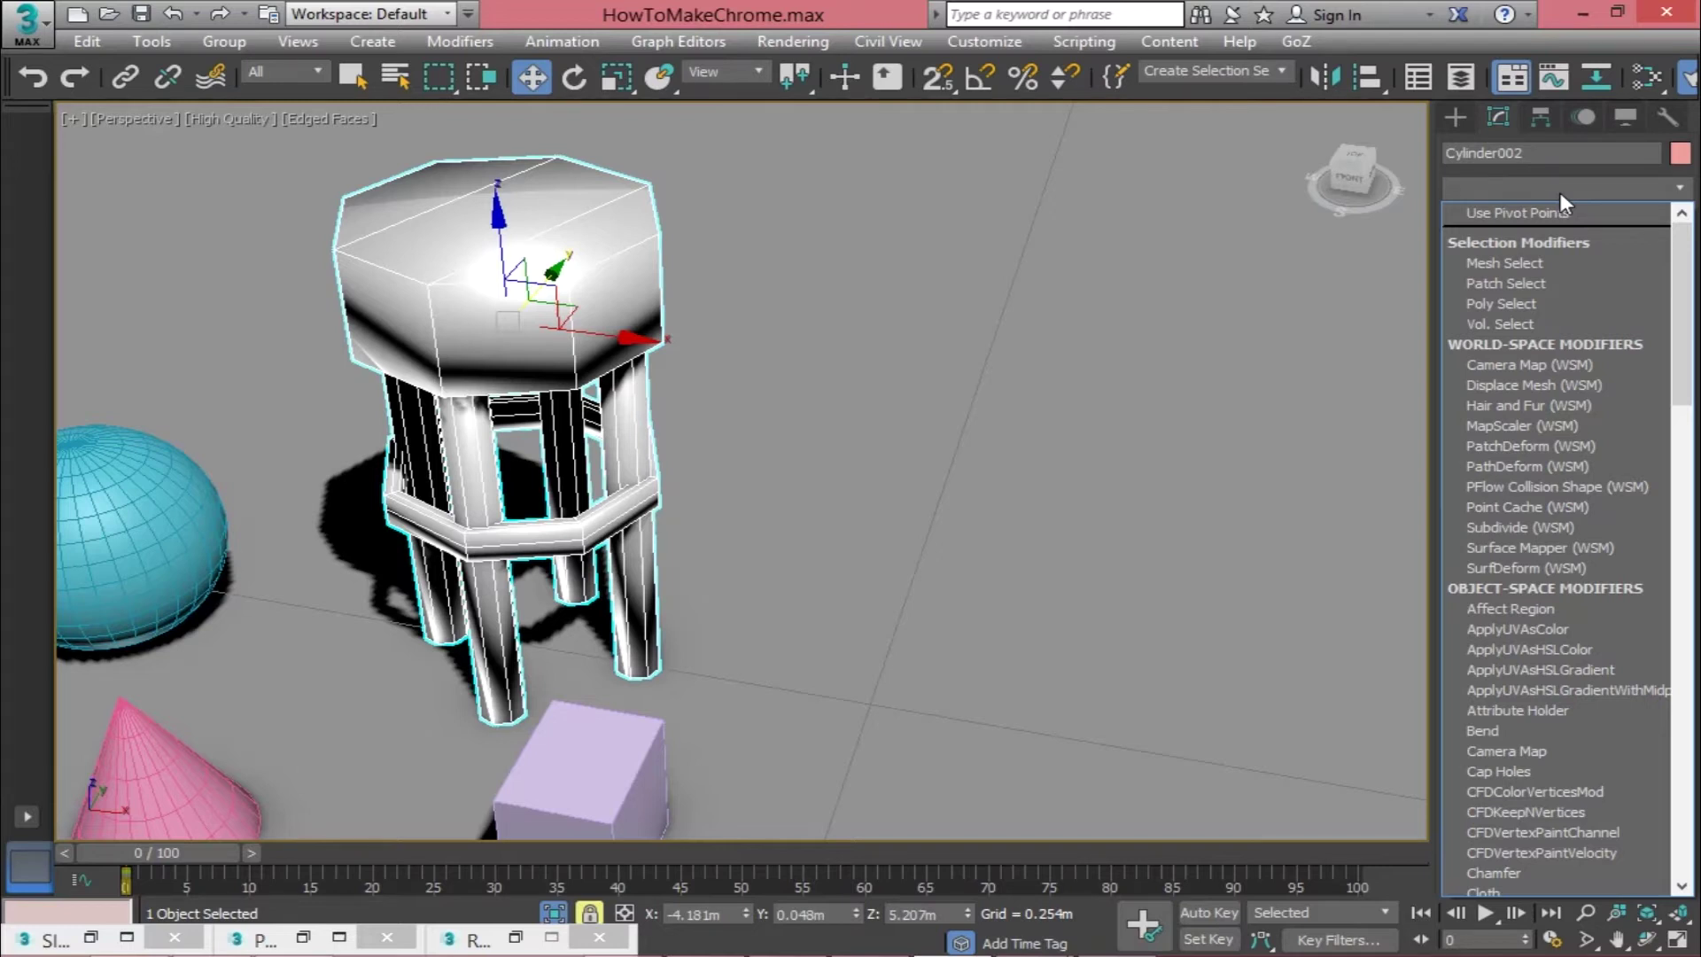
Step: Pick Unwrap UVW from the Modifier List to stack it on the stool's Editable Poly
{"action": "key", "text": "u"}
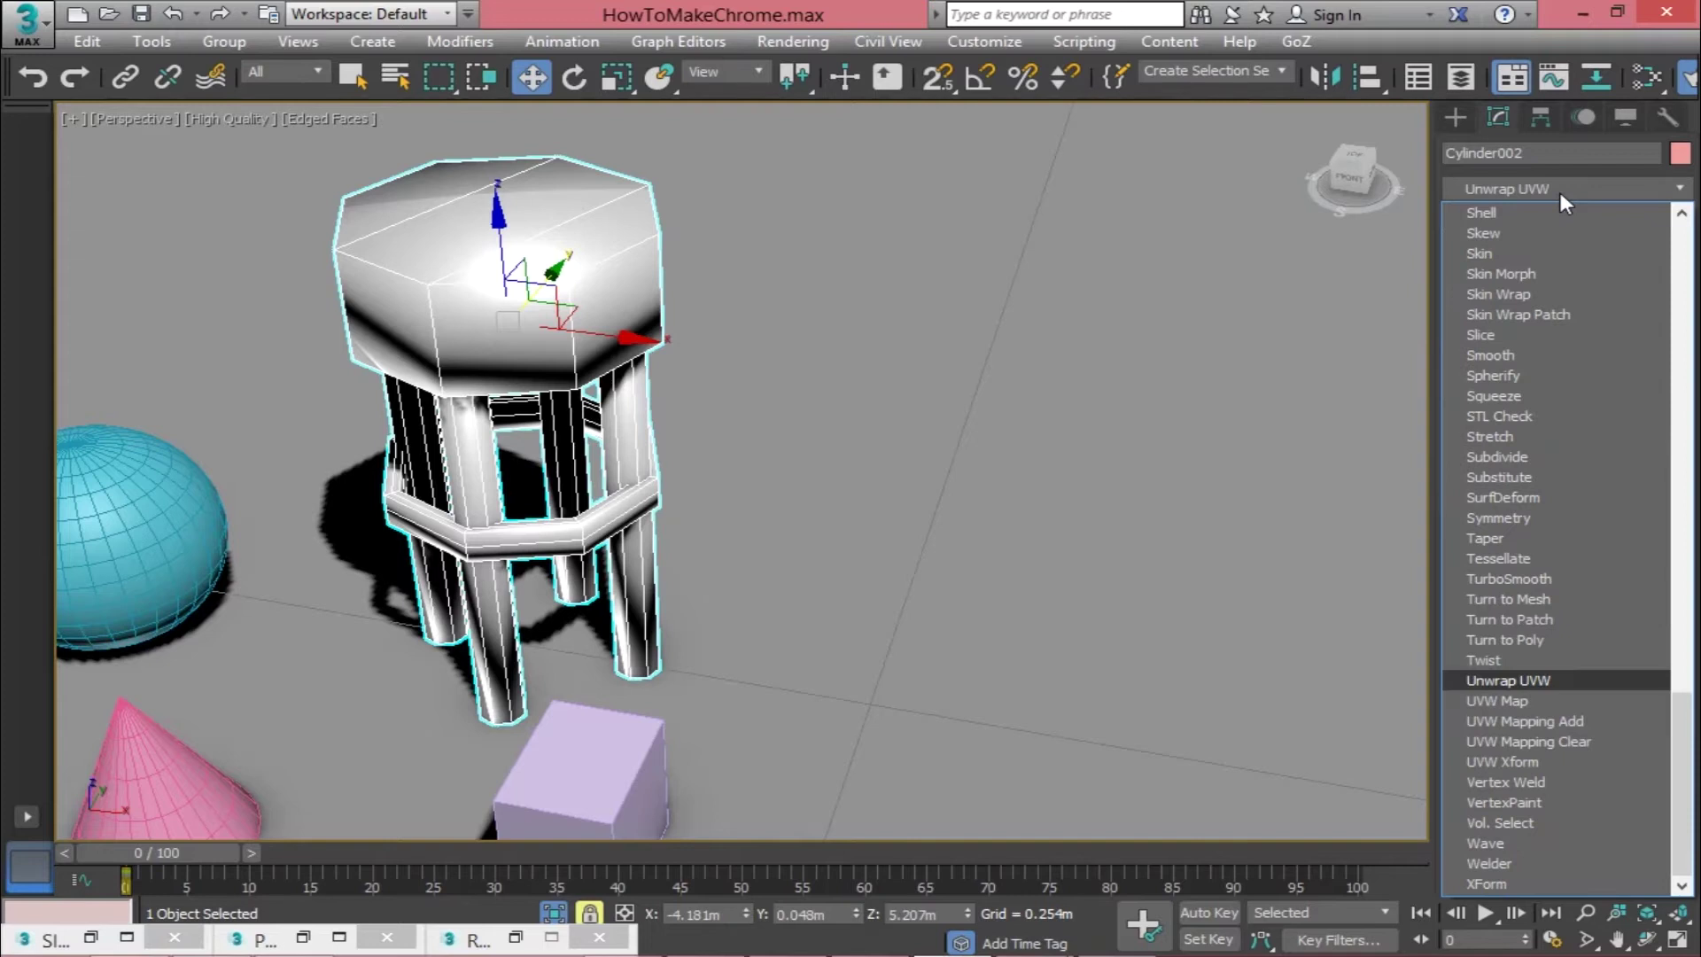
{"action": "key", "text": "Escape"}
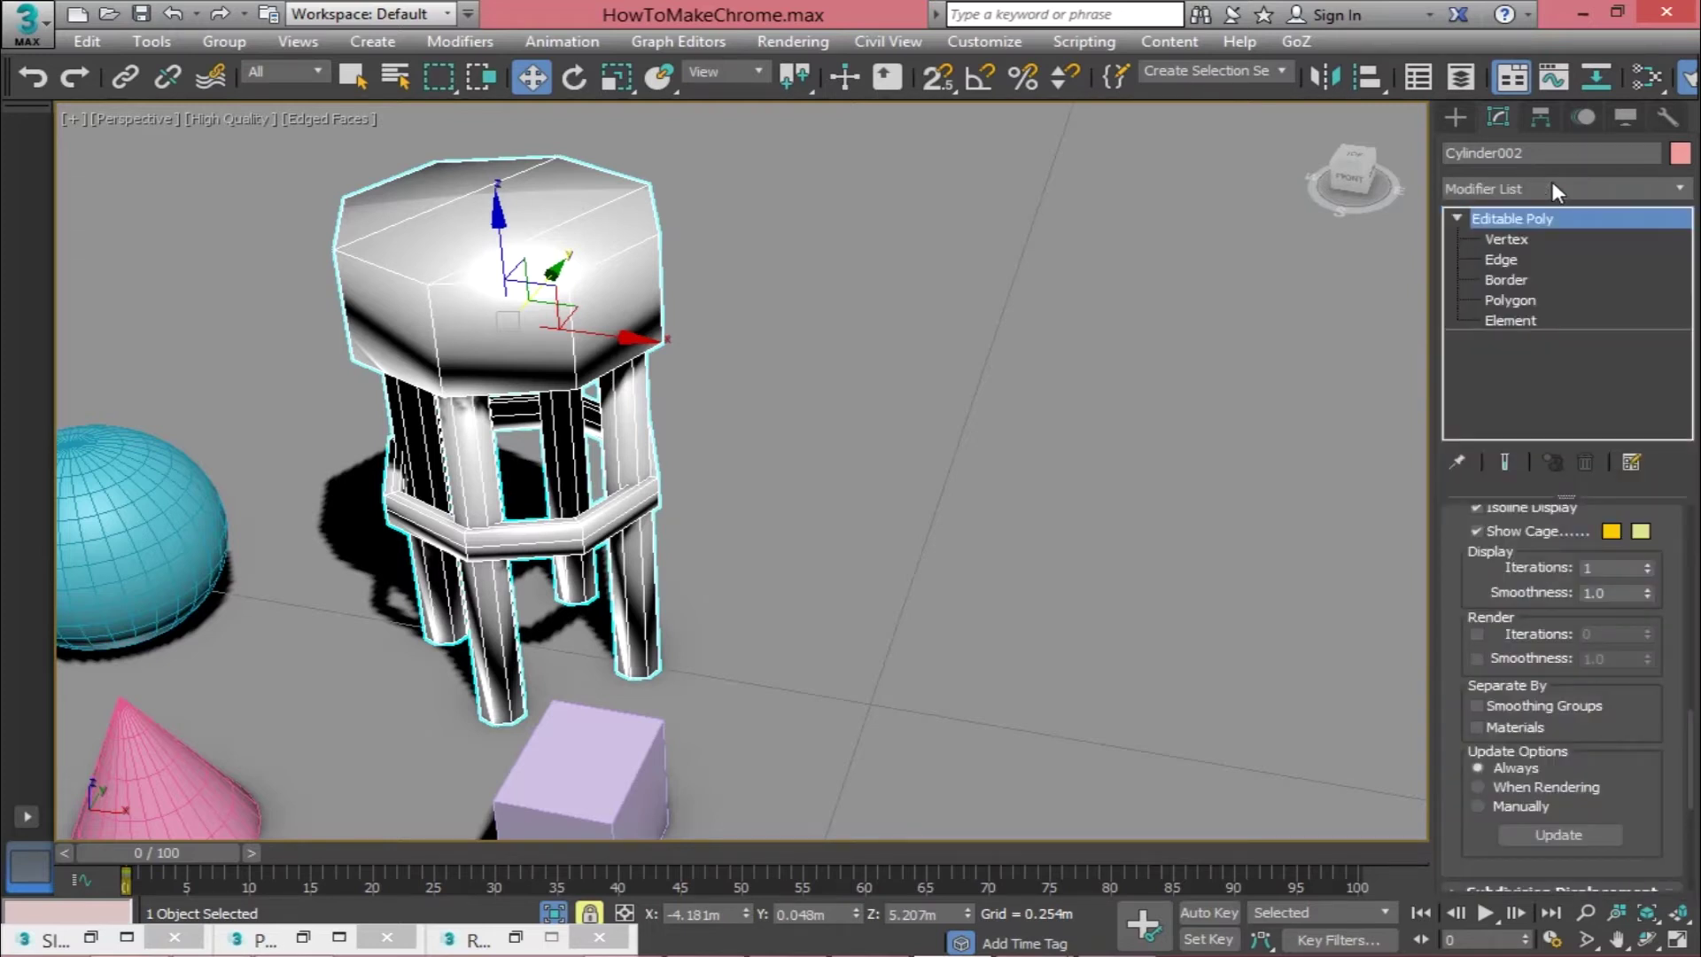
{"action": "left_click", "coordinate": [1517, 186]}
{"action": "key", "text": "u"}
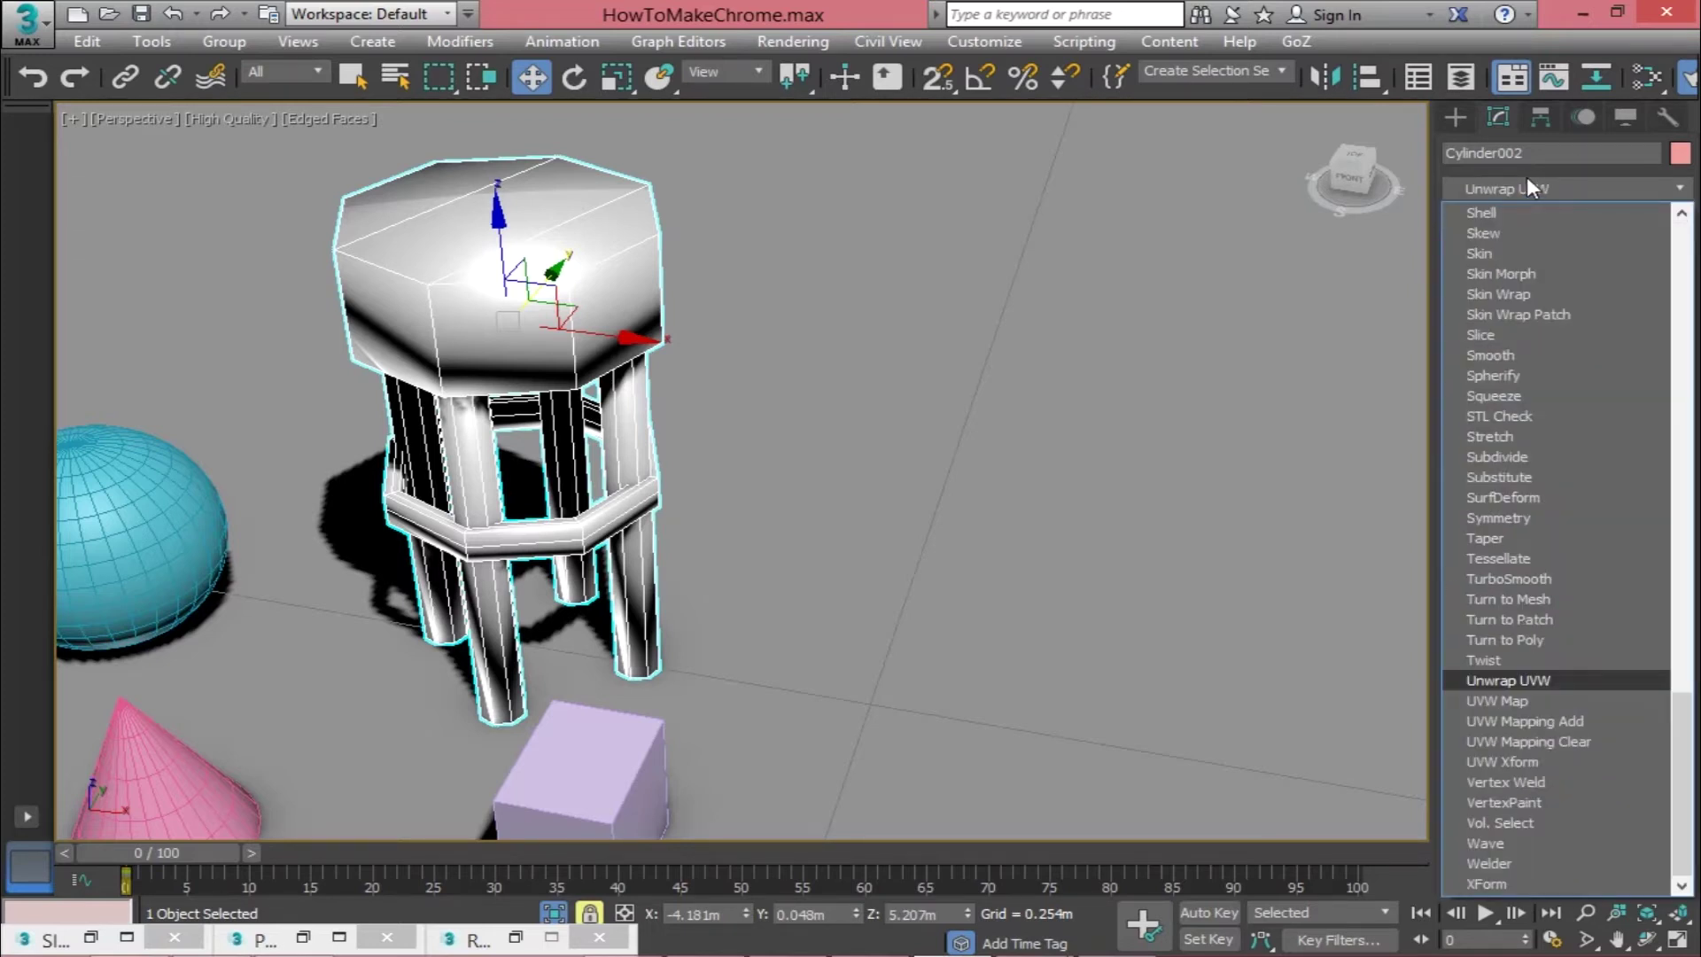
{"action": "left_click", "coordinate": [1614, 684]}
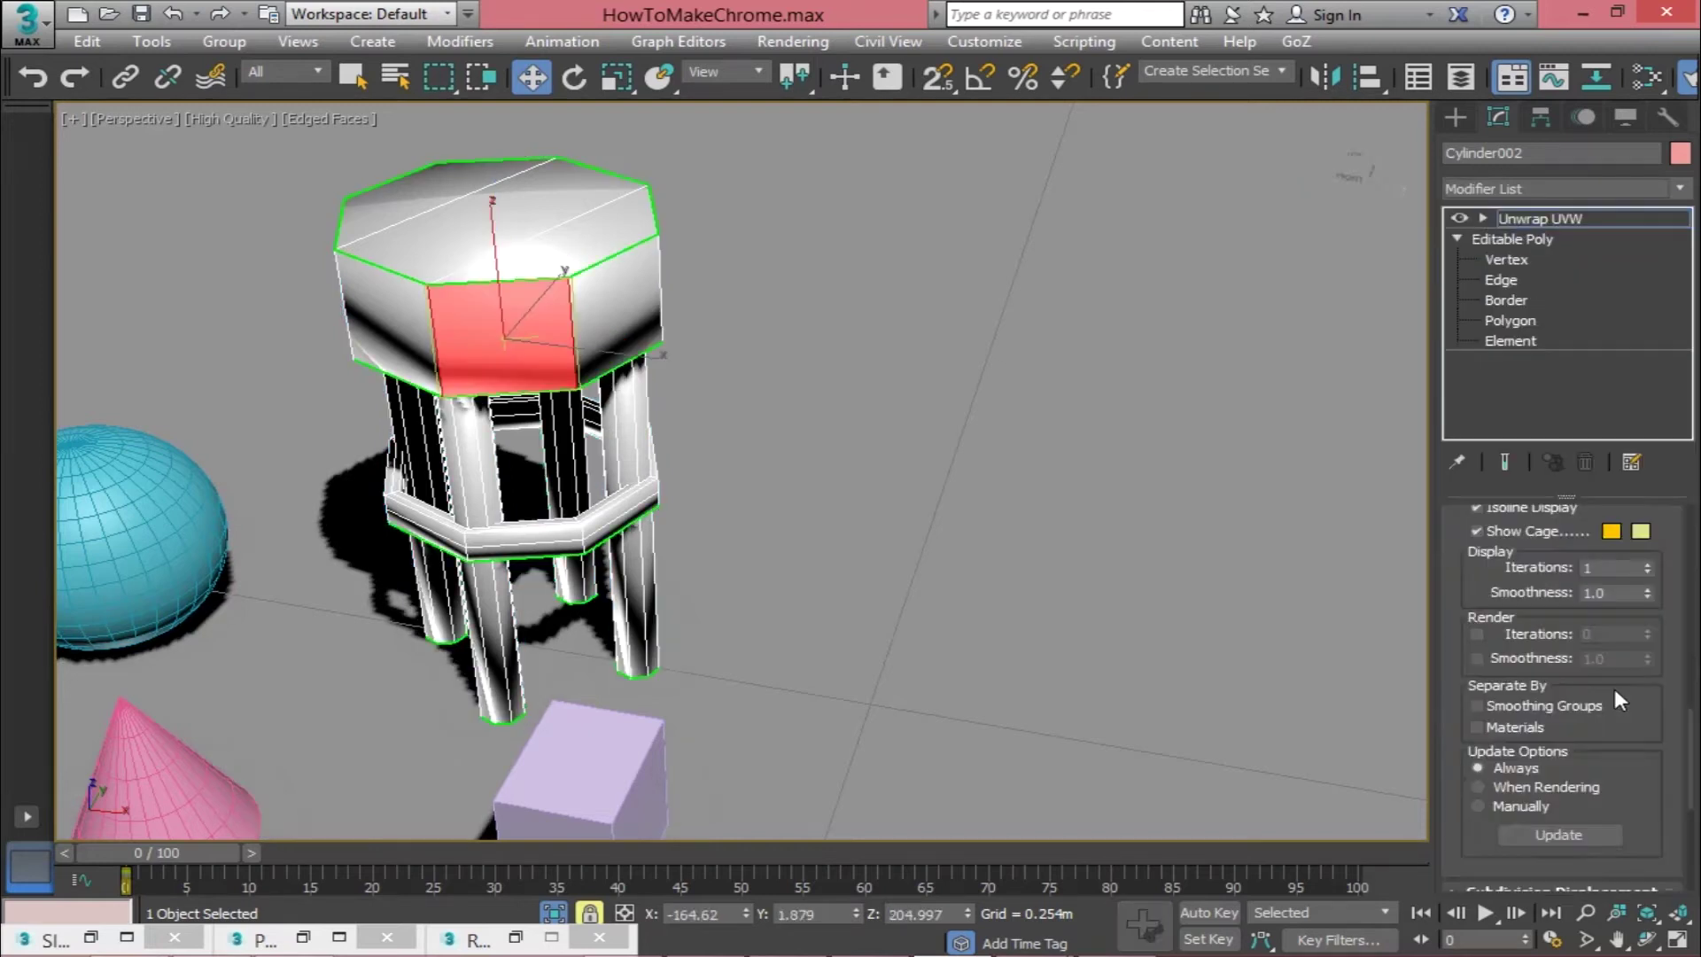
{"action": "left_click", "coordinate": [1549, 604]}
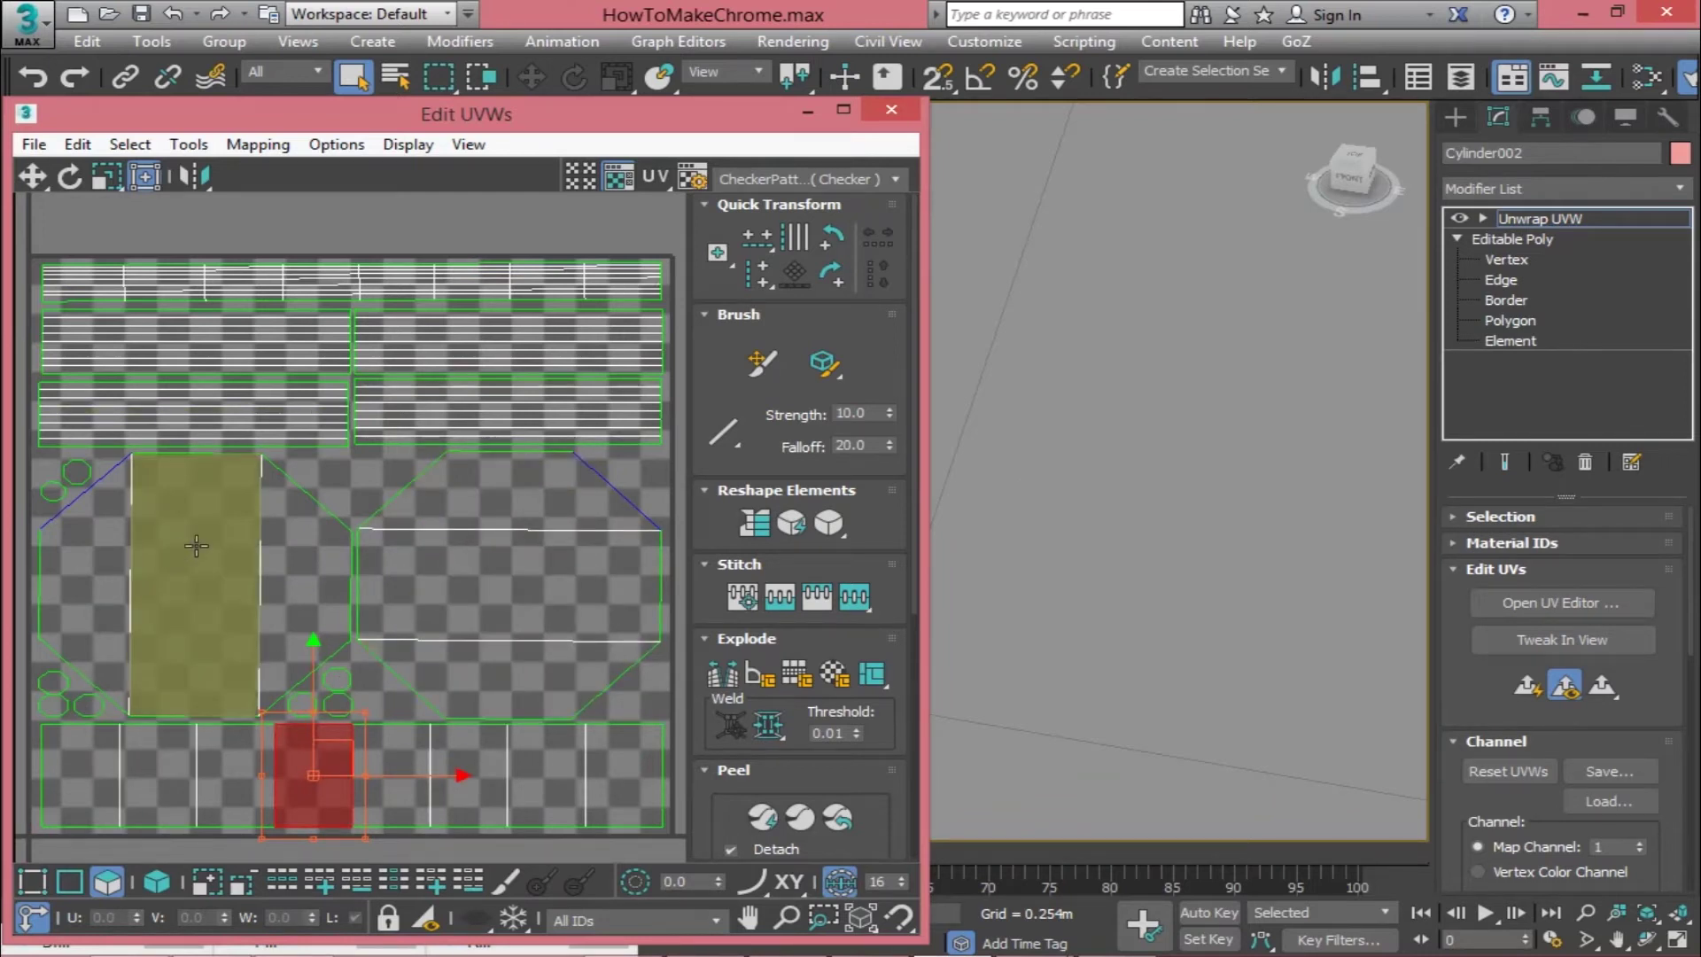
Step: Render a 2048 × 2048 UVW template of the stool from the UV editor's Tools menu
{"action": "left_click", "coordinate": [266, 149]}
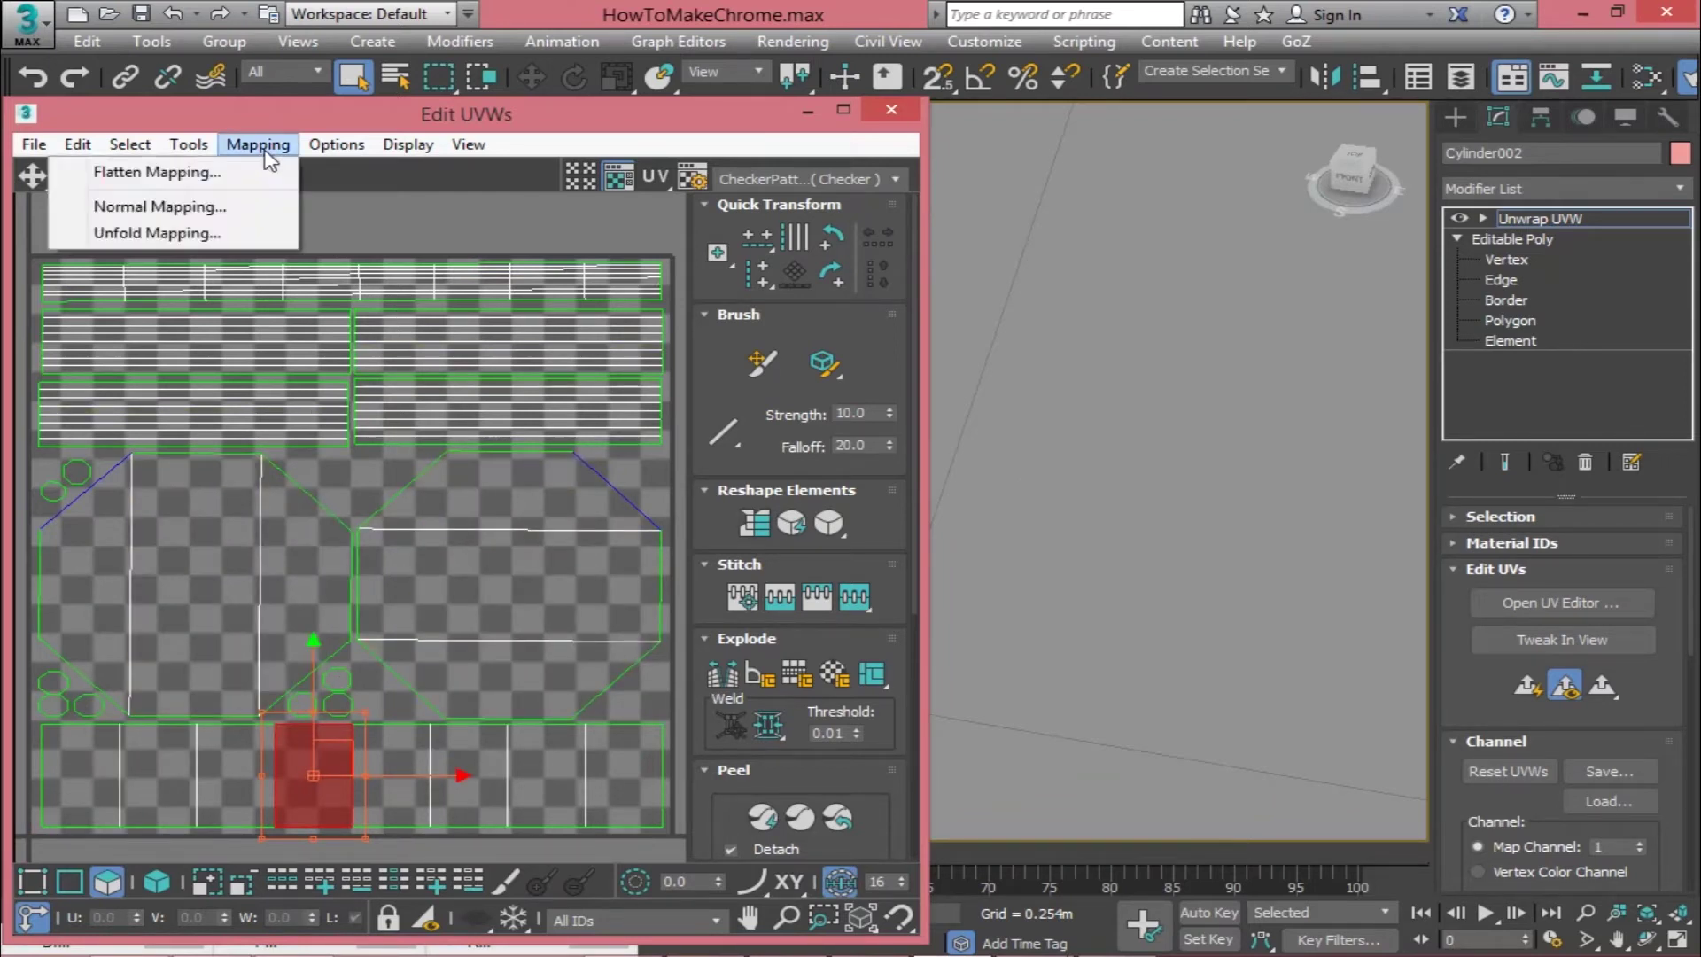
{"action": "mouse_move", "coordinate": [189, 144]}
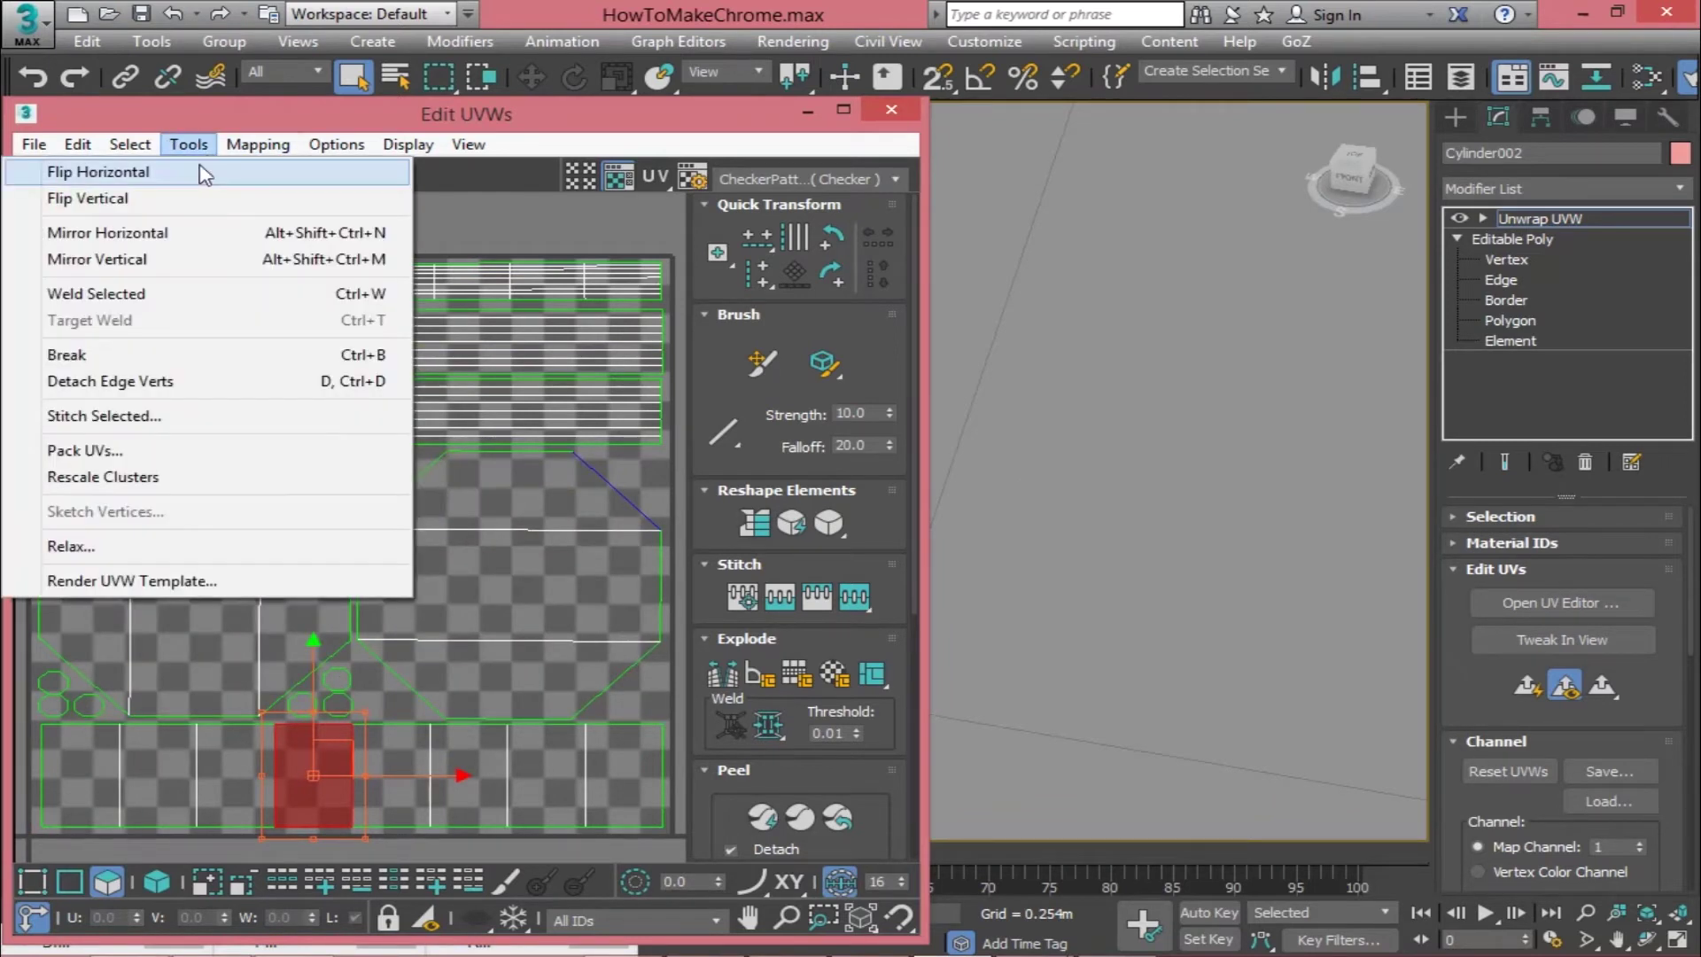
{"action": "left_click", "coordinate": [186, 576]}
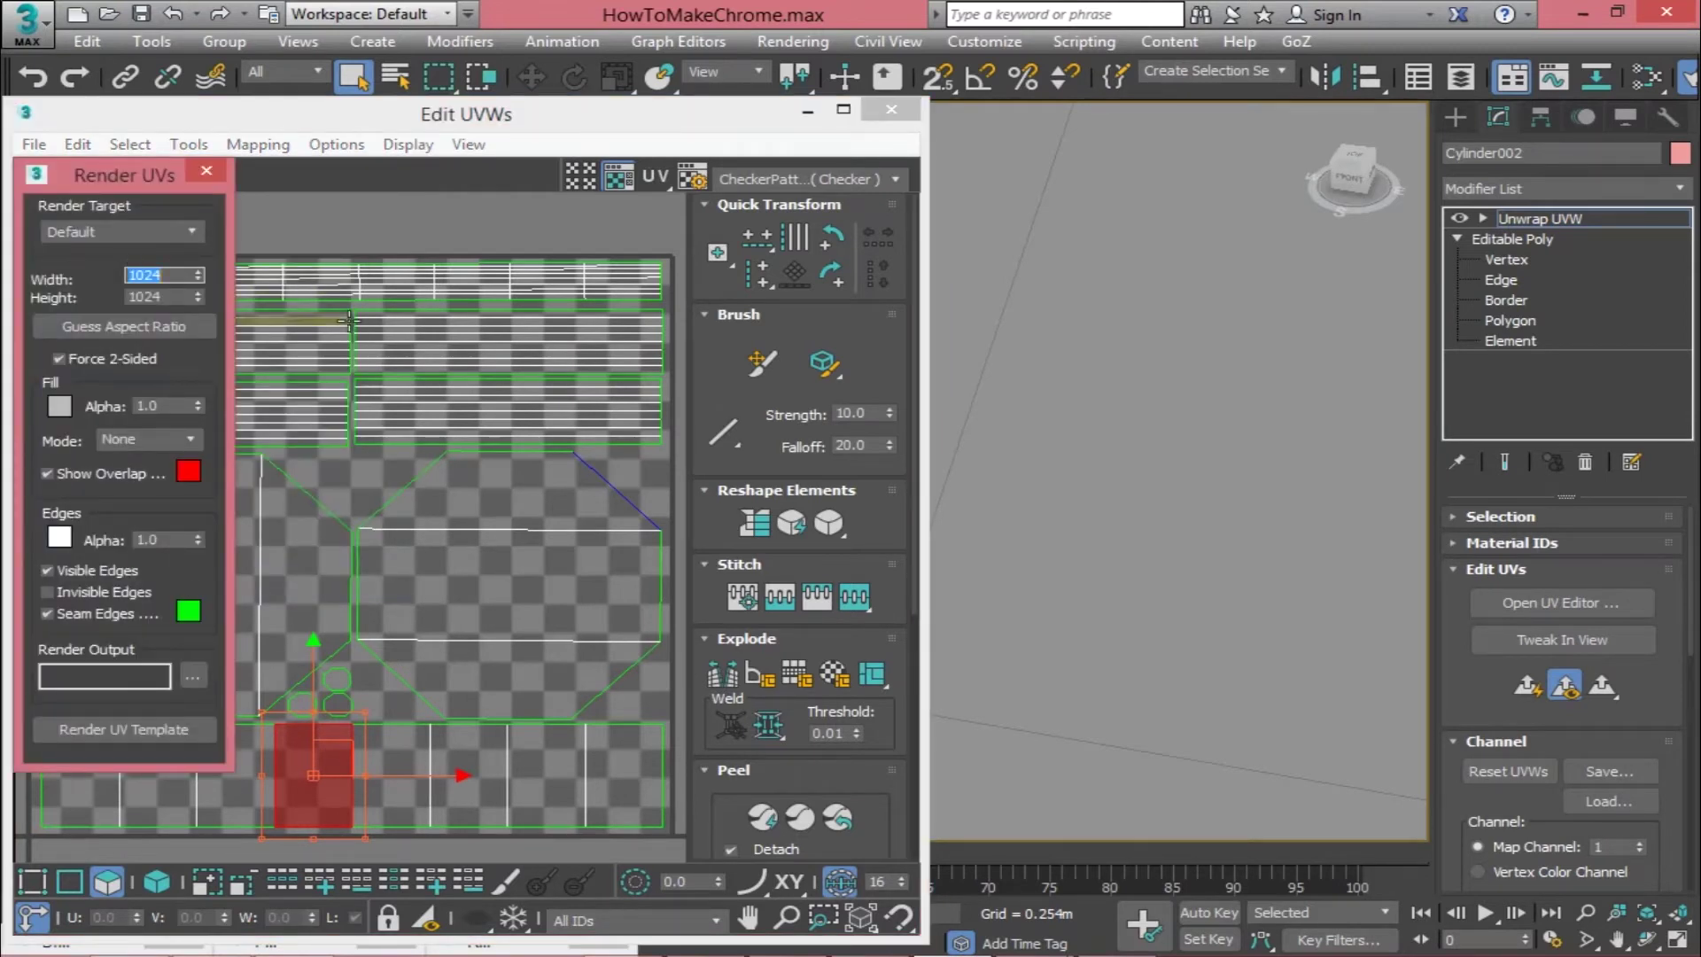
{"action": "type", "text": "2048"}
{"action": "key", "text": "Tab"}
{"action": "type", "text": "2"}
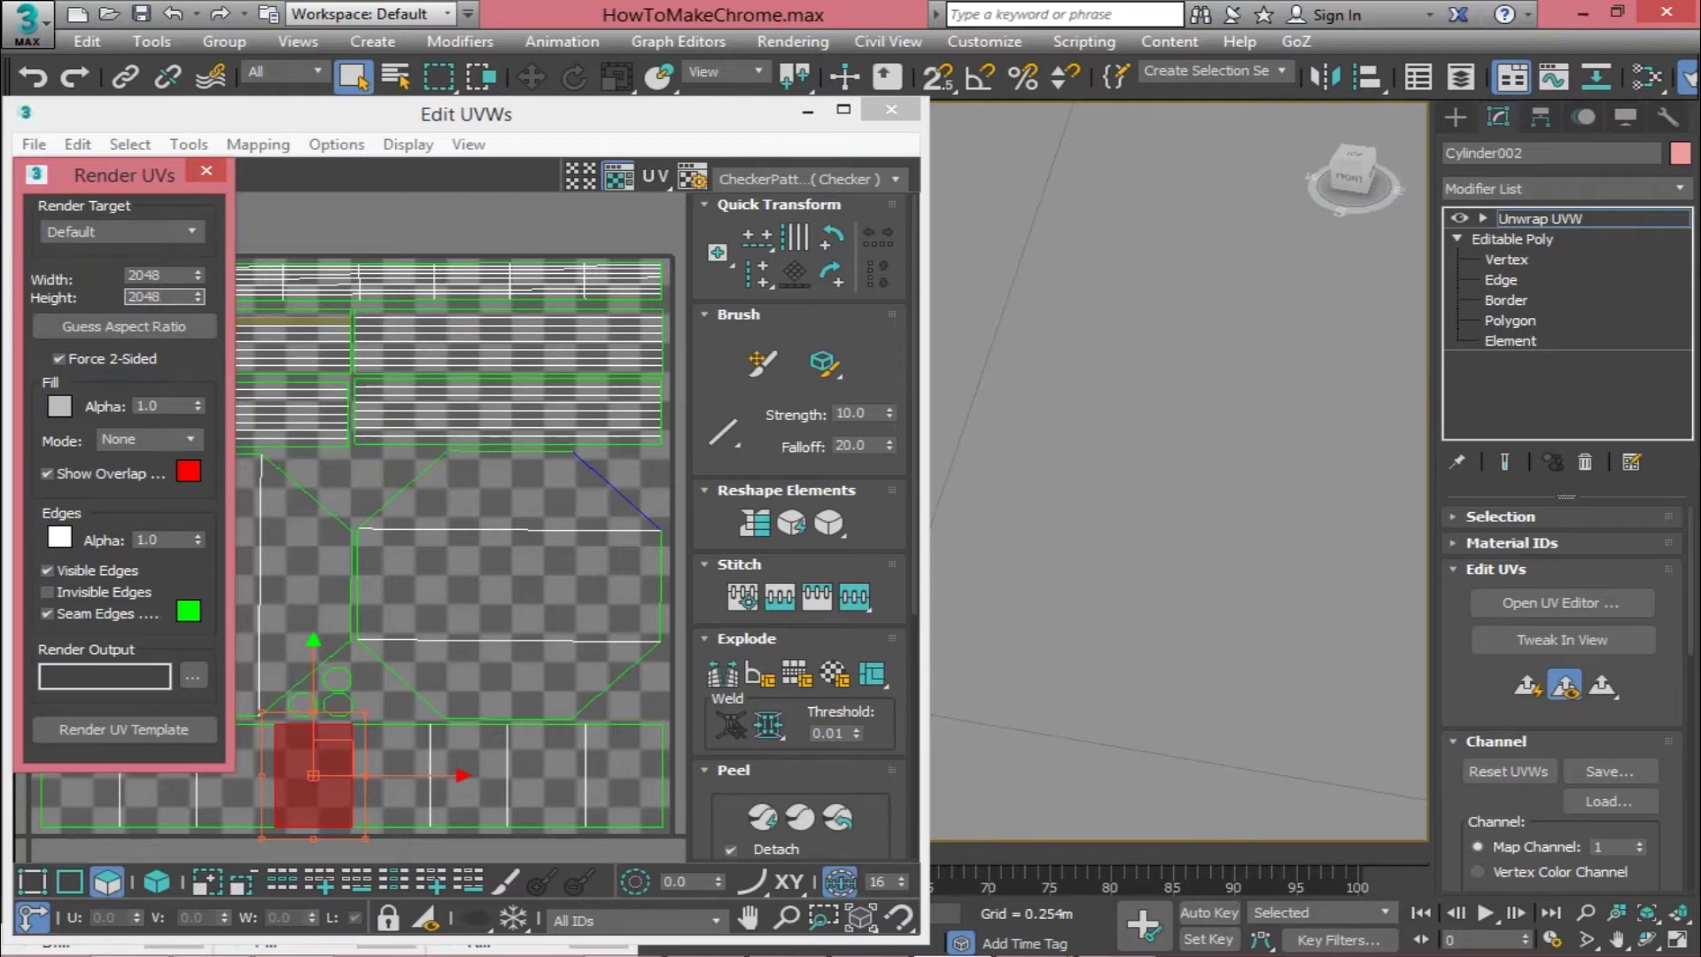
{"action": "left_click", "coordinate": [78, 731]}
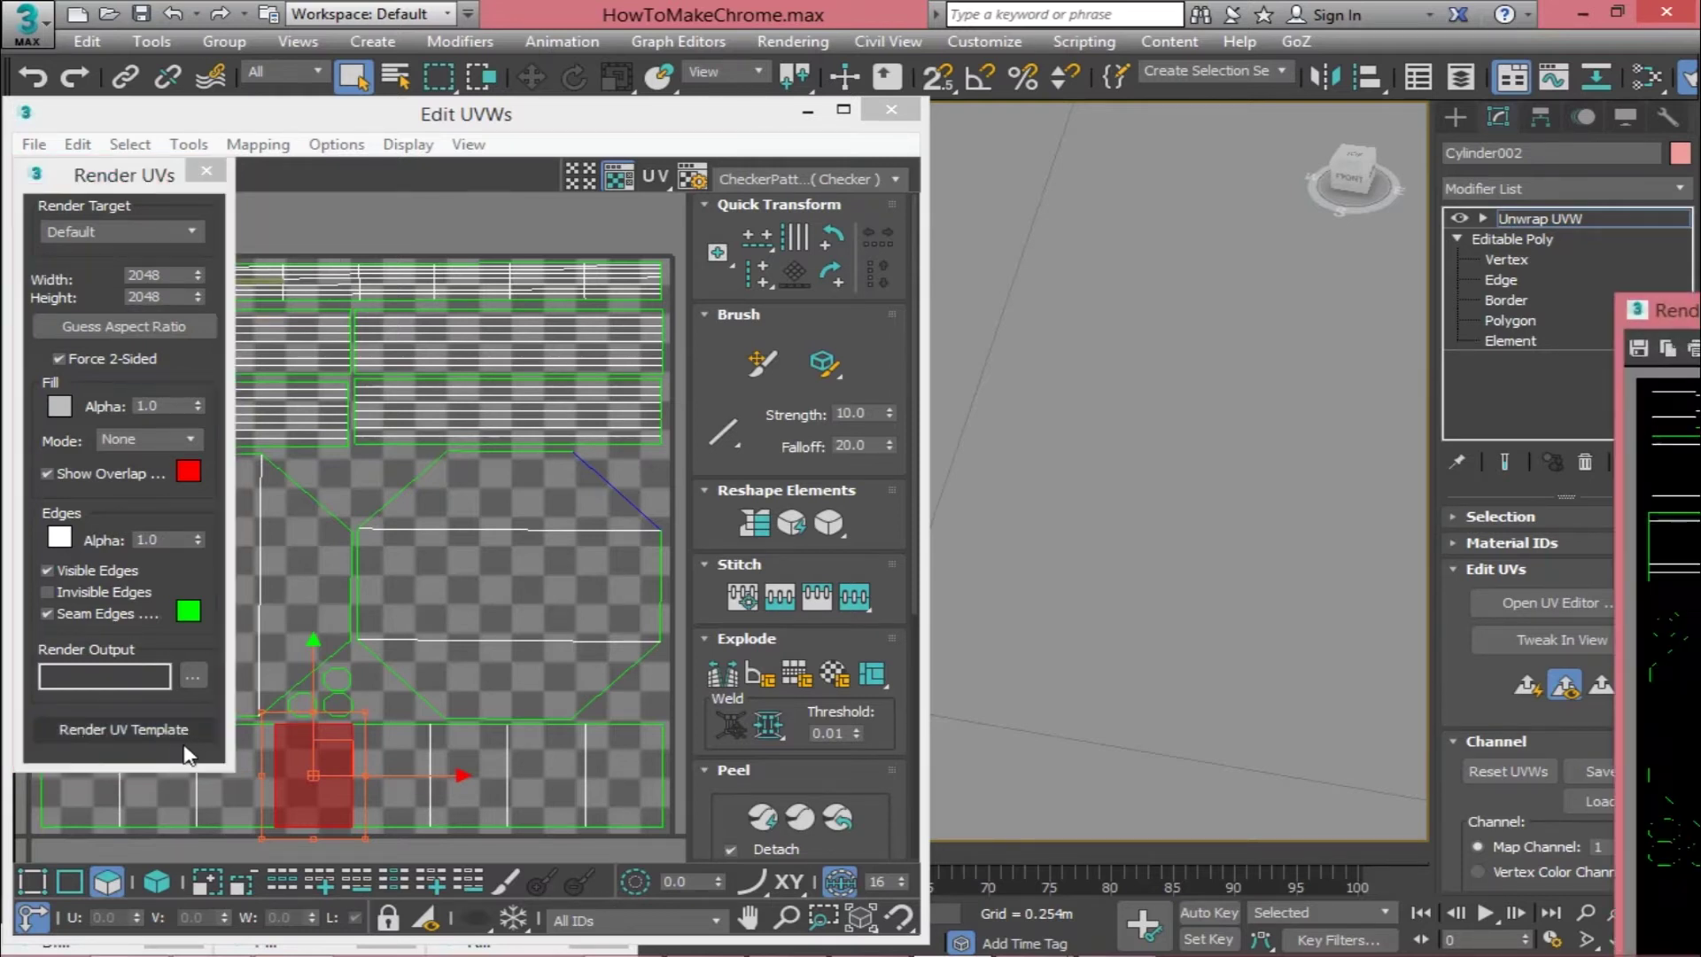
{"action": "left_click", "coordinate": [141, 723]}
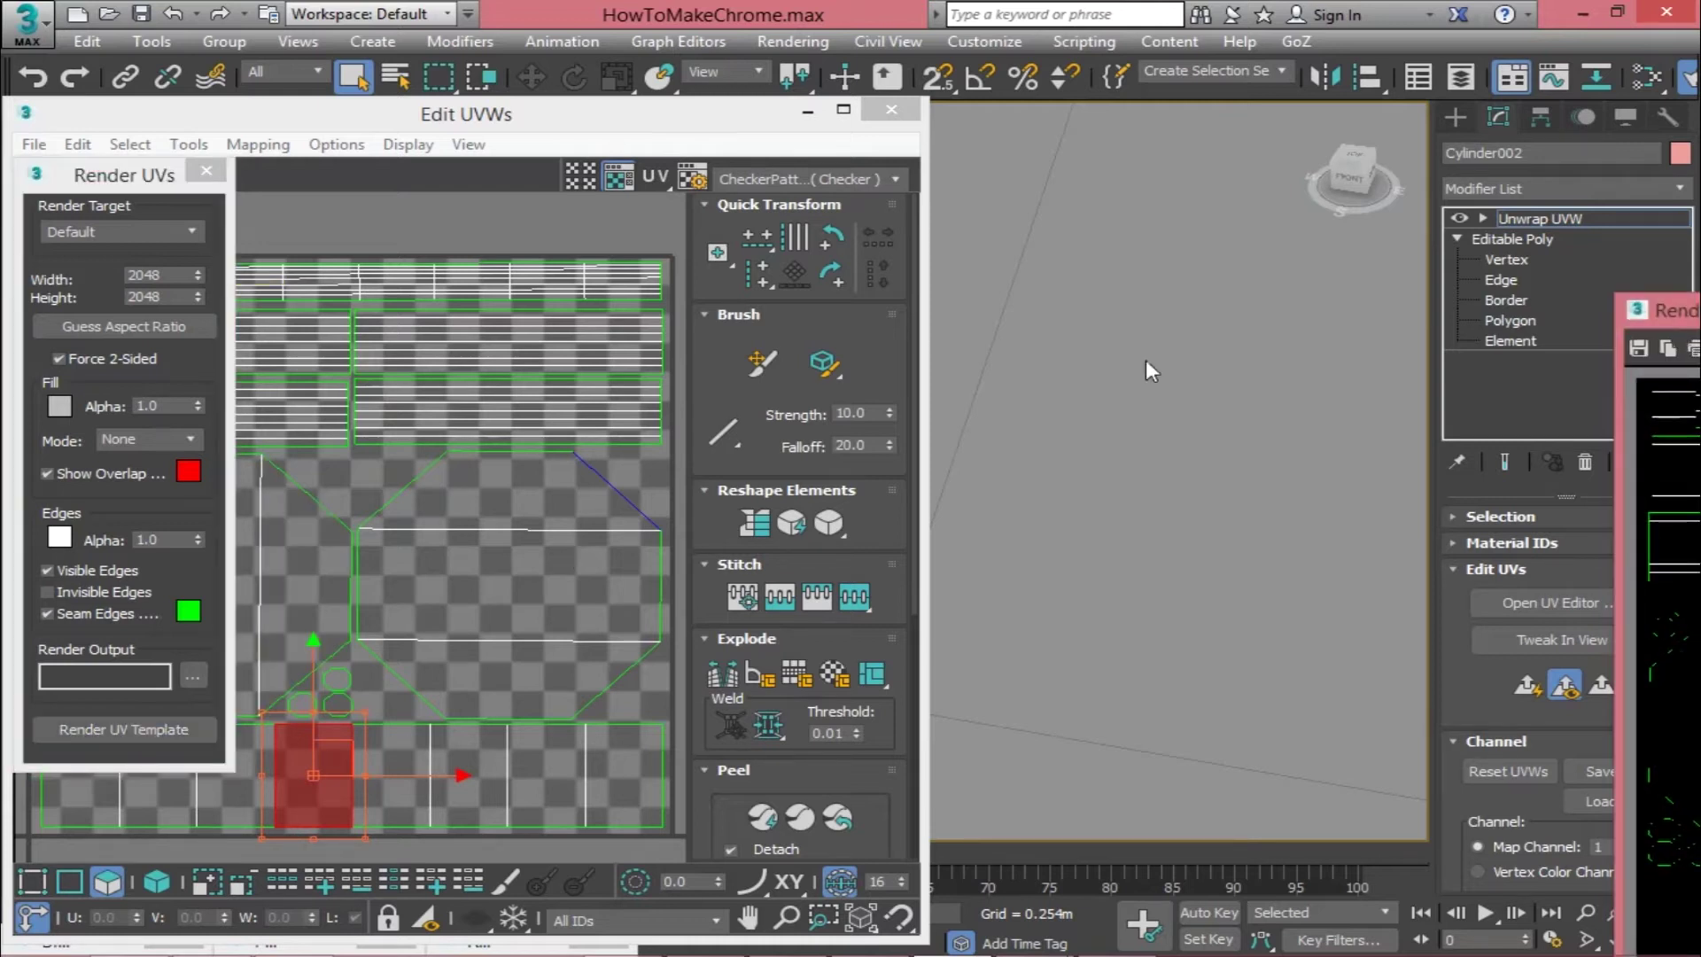
{"action": "left_click_drag", "start_coordinate": [1695, 310], "coordinate": [216, 134]}
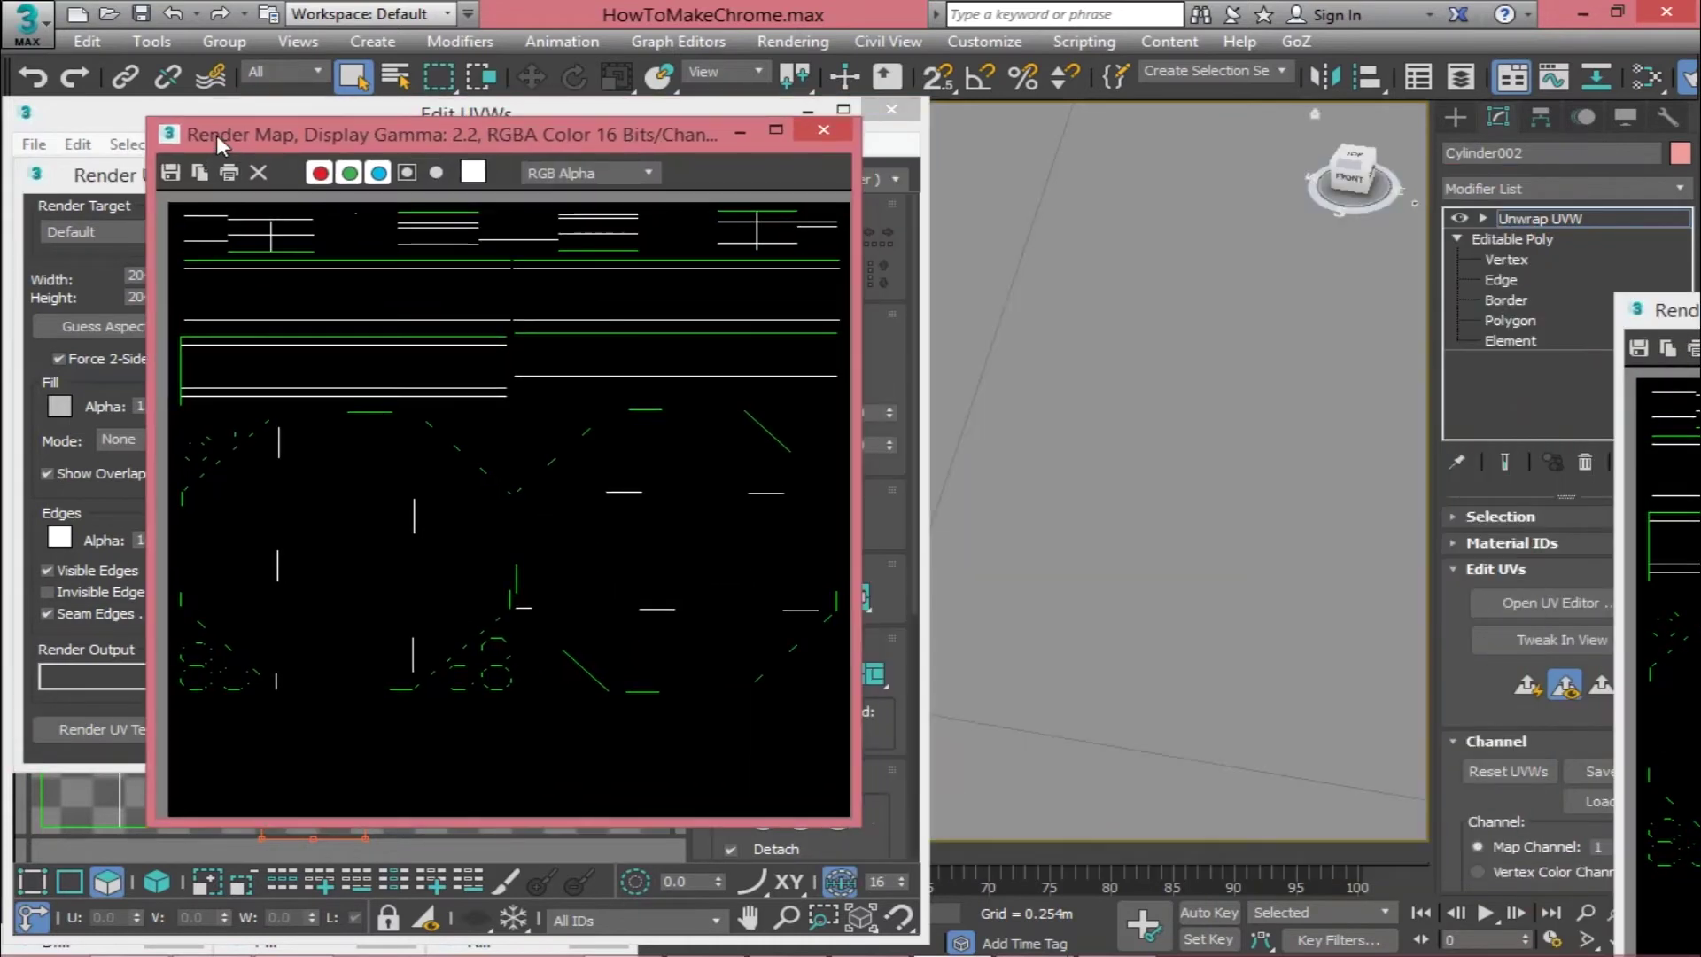
Step: Save the UV template over ChairUVs.jpg and accept the JPEG settings
{"action": "left_click", "coordinate": [172, 174]}
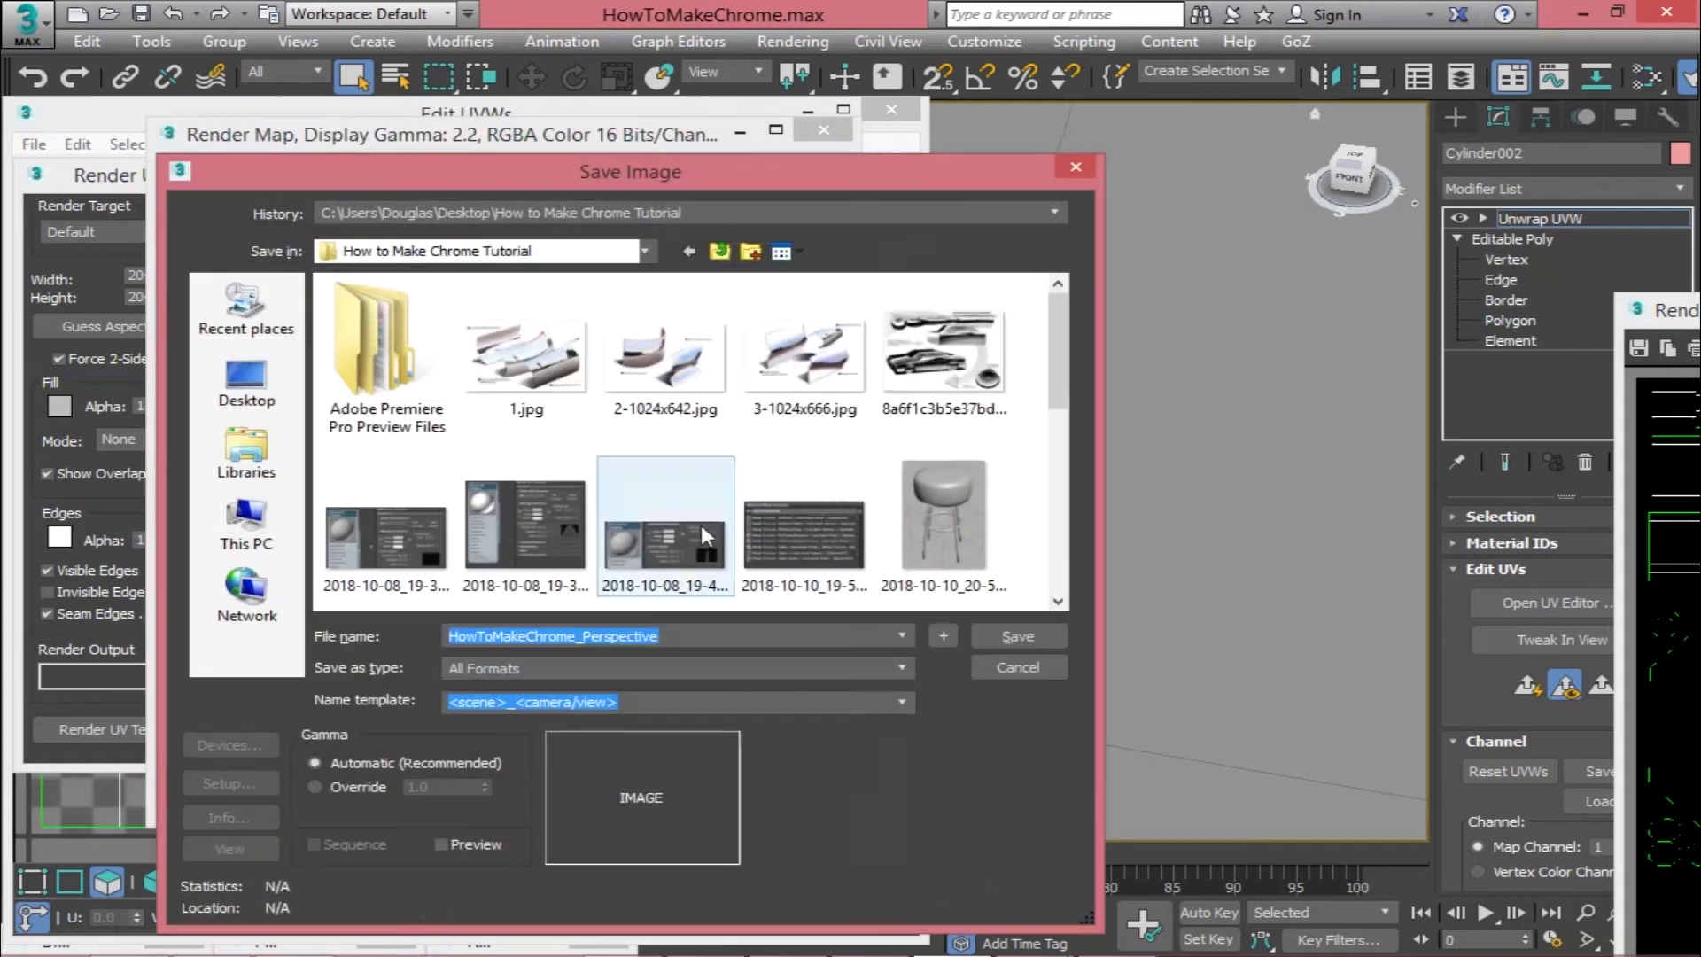
{"action": "left_click_drag", "start_coordinate": [1065, 386], "coordinate": [1061, 567]}
{"action": "left_click", "coordinate": [945, 397]}
{"action": "left_click", "coordinate": [1015, 632]}
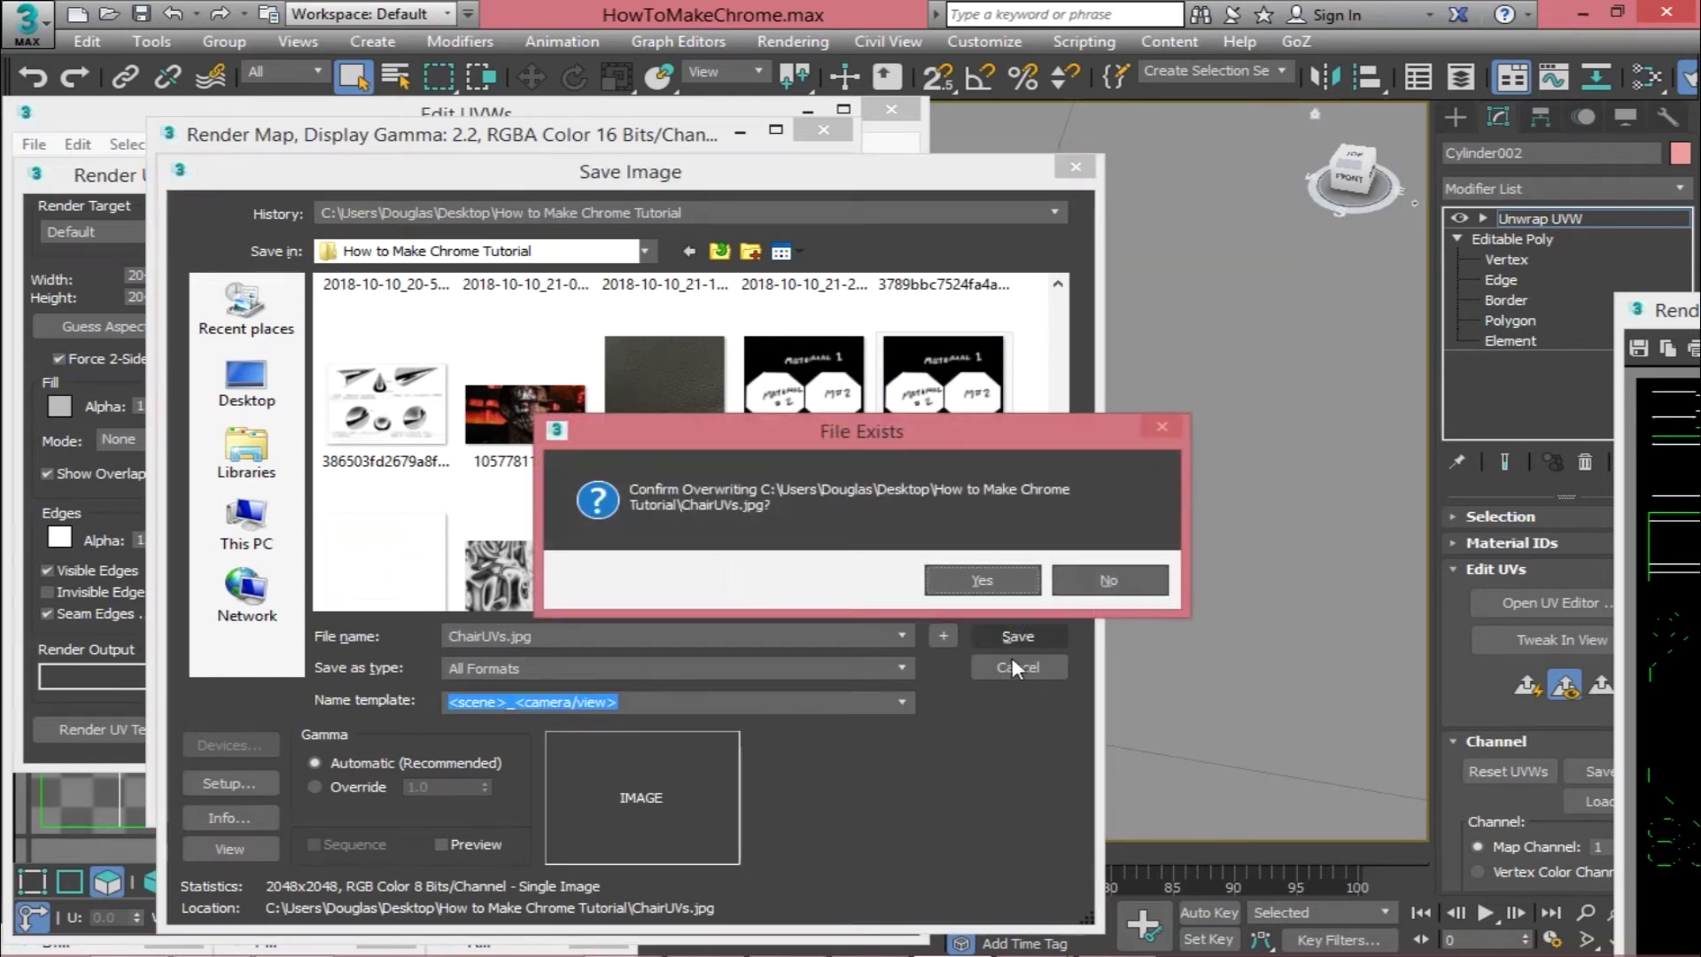
{"action": "left_click", "coordinate": [982, 581]}
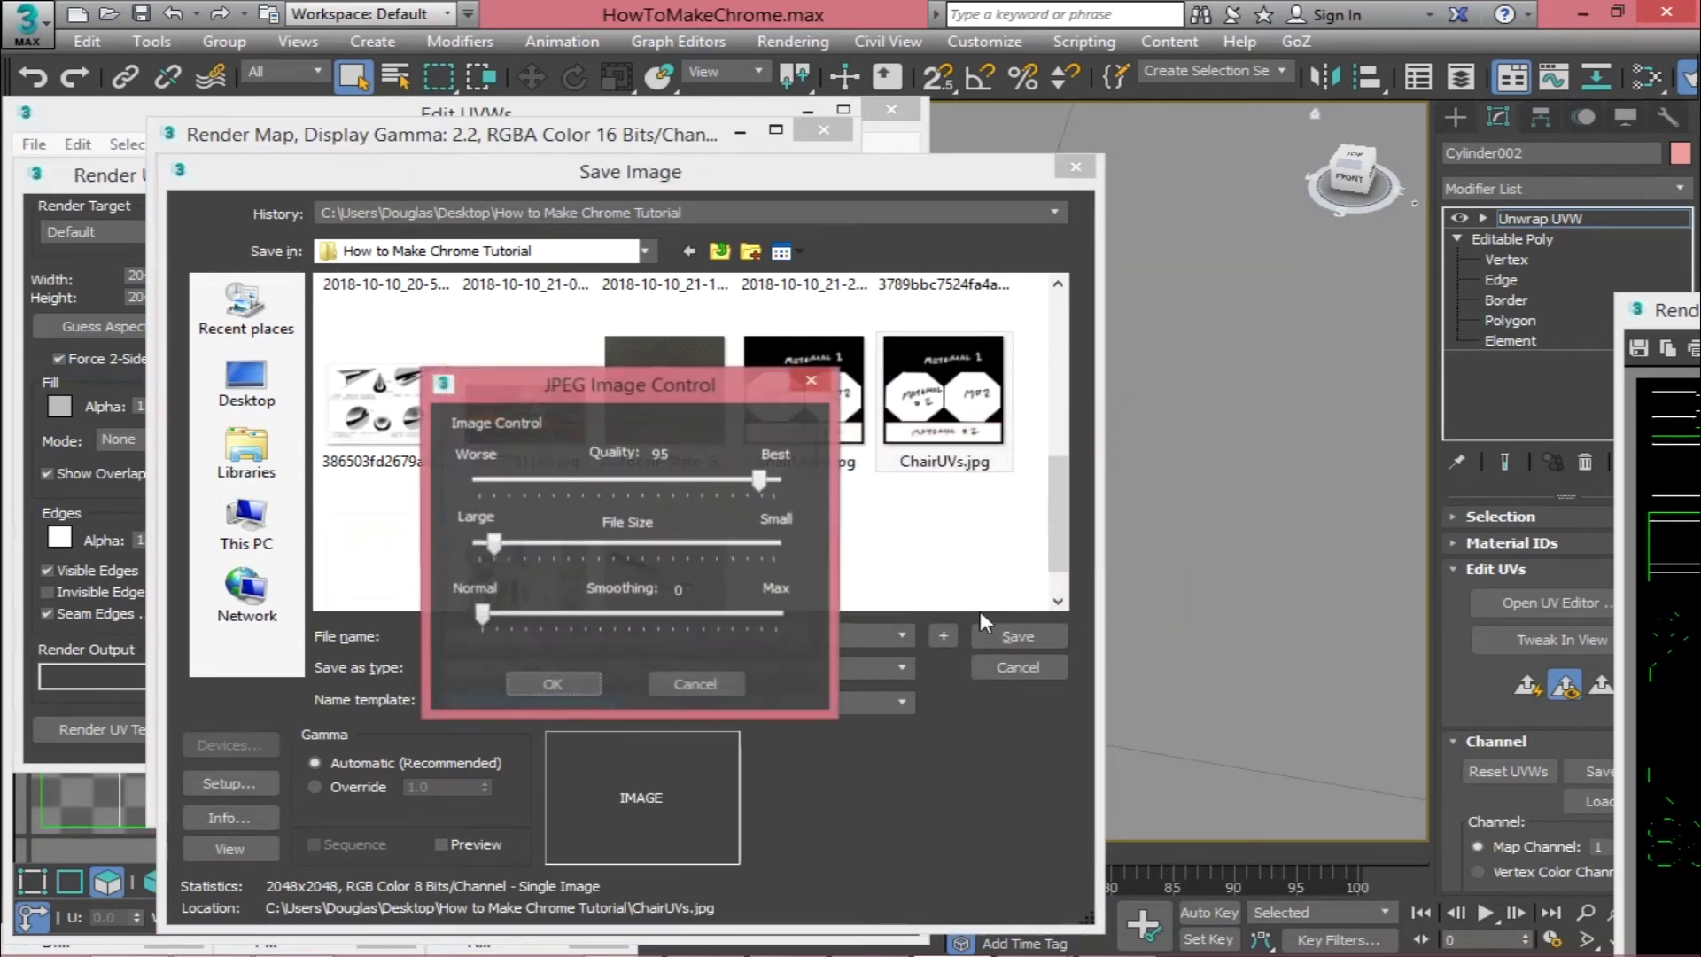
{"action": "left_click", "coordinate": [665, 683]}
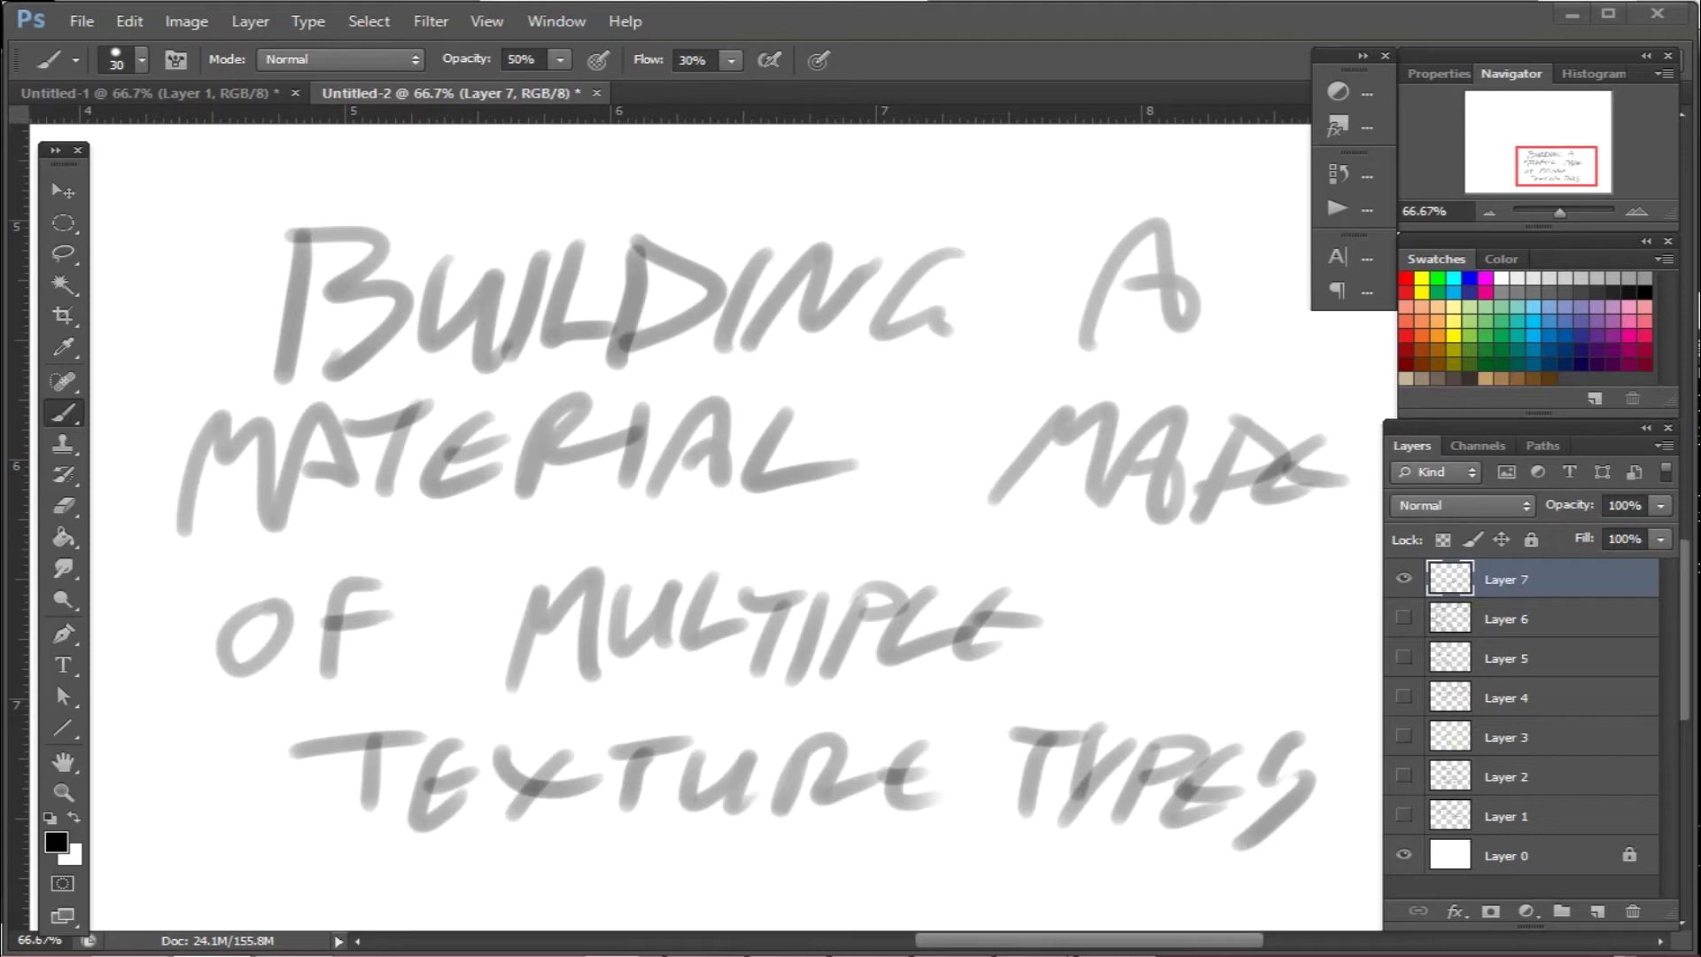
Step: Open ChairUVs in Photoshop, convert Background to Layer 0, and invert the UV layout
{"action": "left_click_drag", "start_coordinate": [118, 770], "coordinate": [797, 99]}
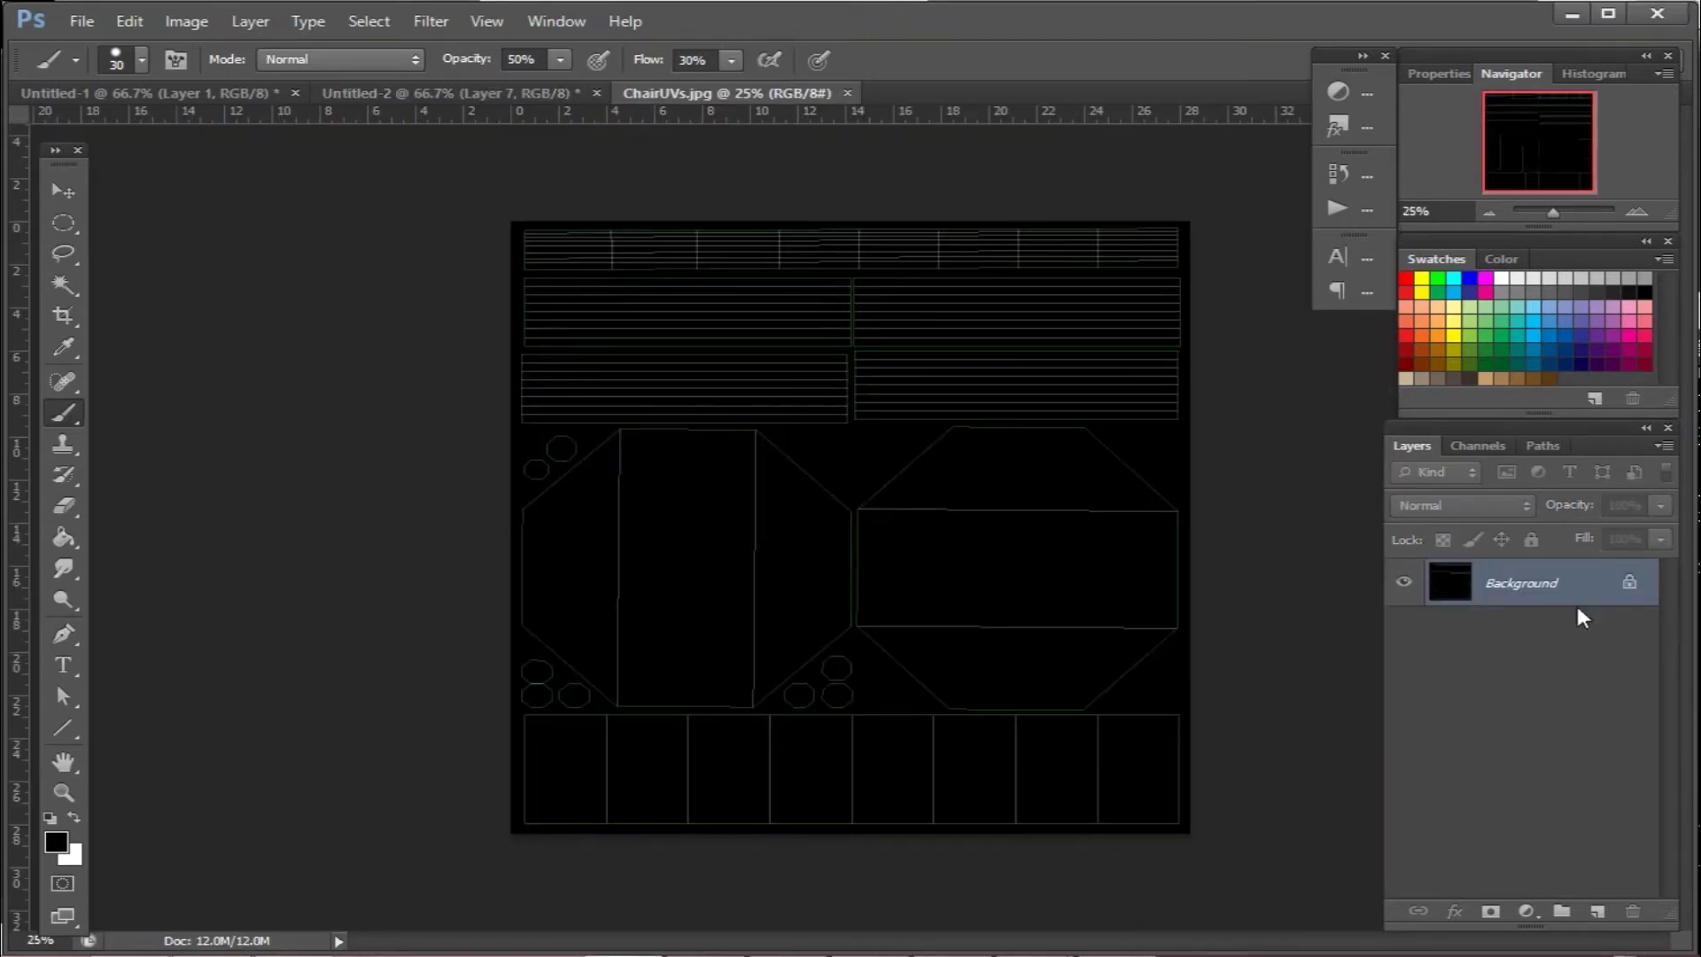
{"action": "double_click", "coordinate": [1560, 583]}
{"action": "key", "text": "Return"}
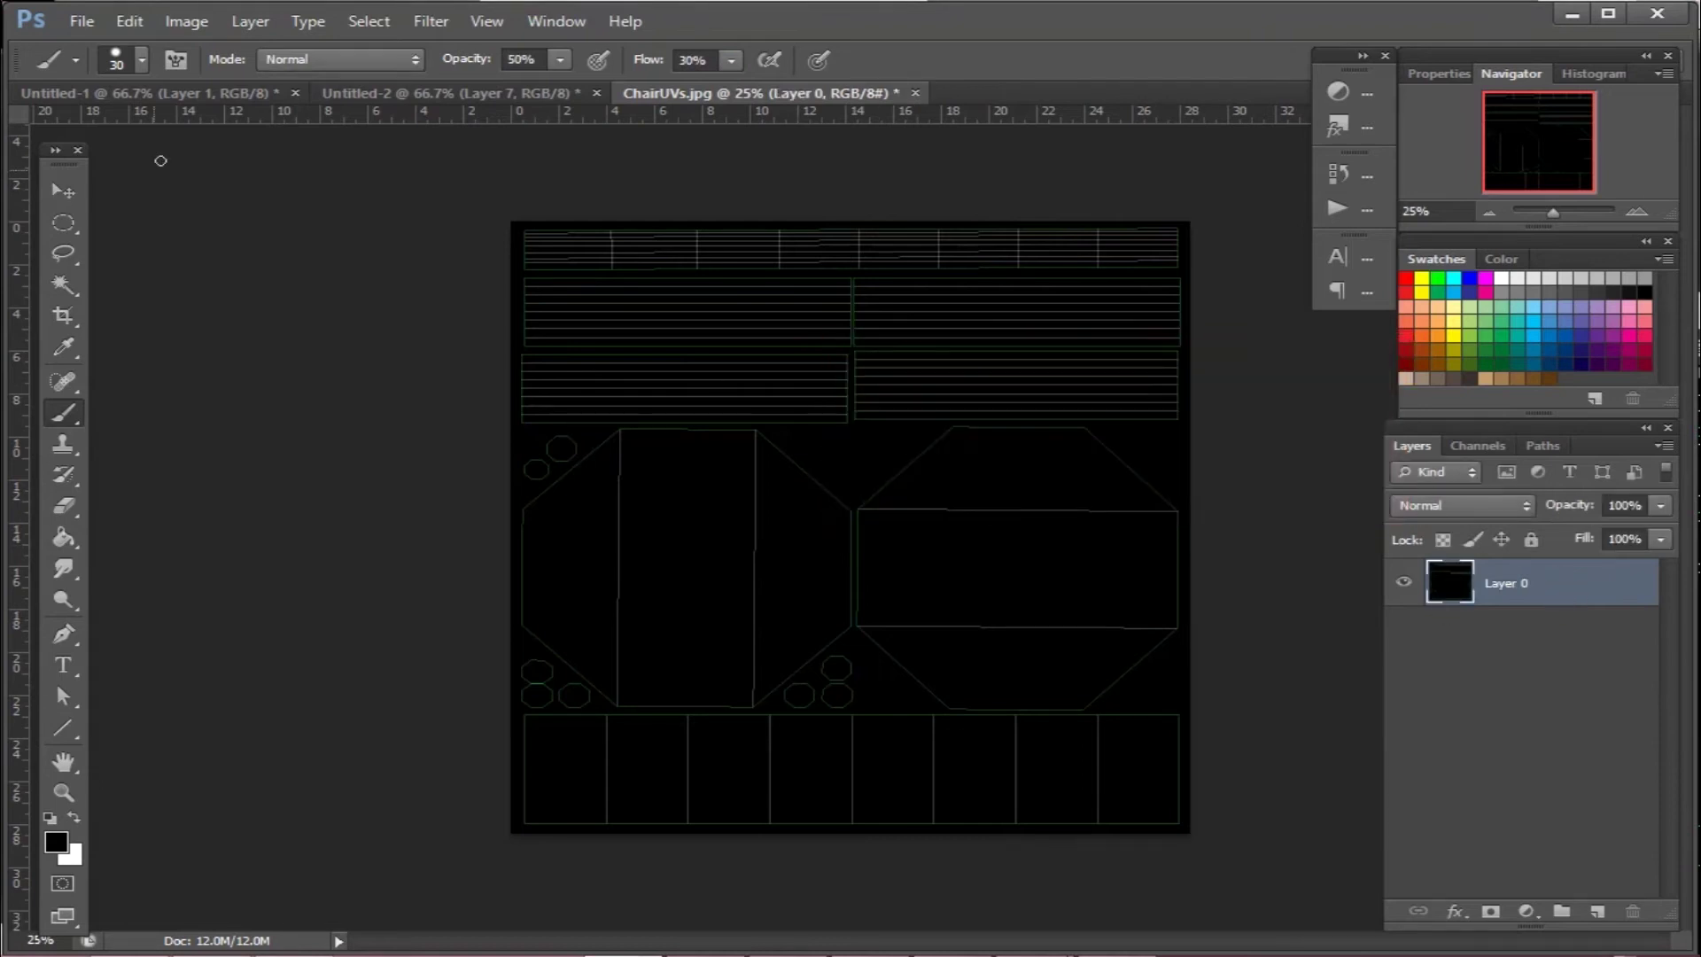
{"action": "left_click", "coordinate": [186, 21]}
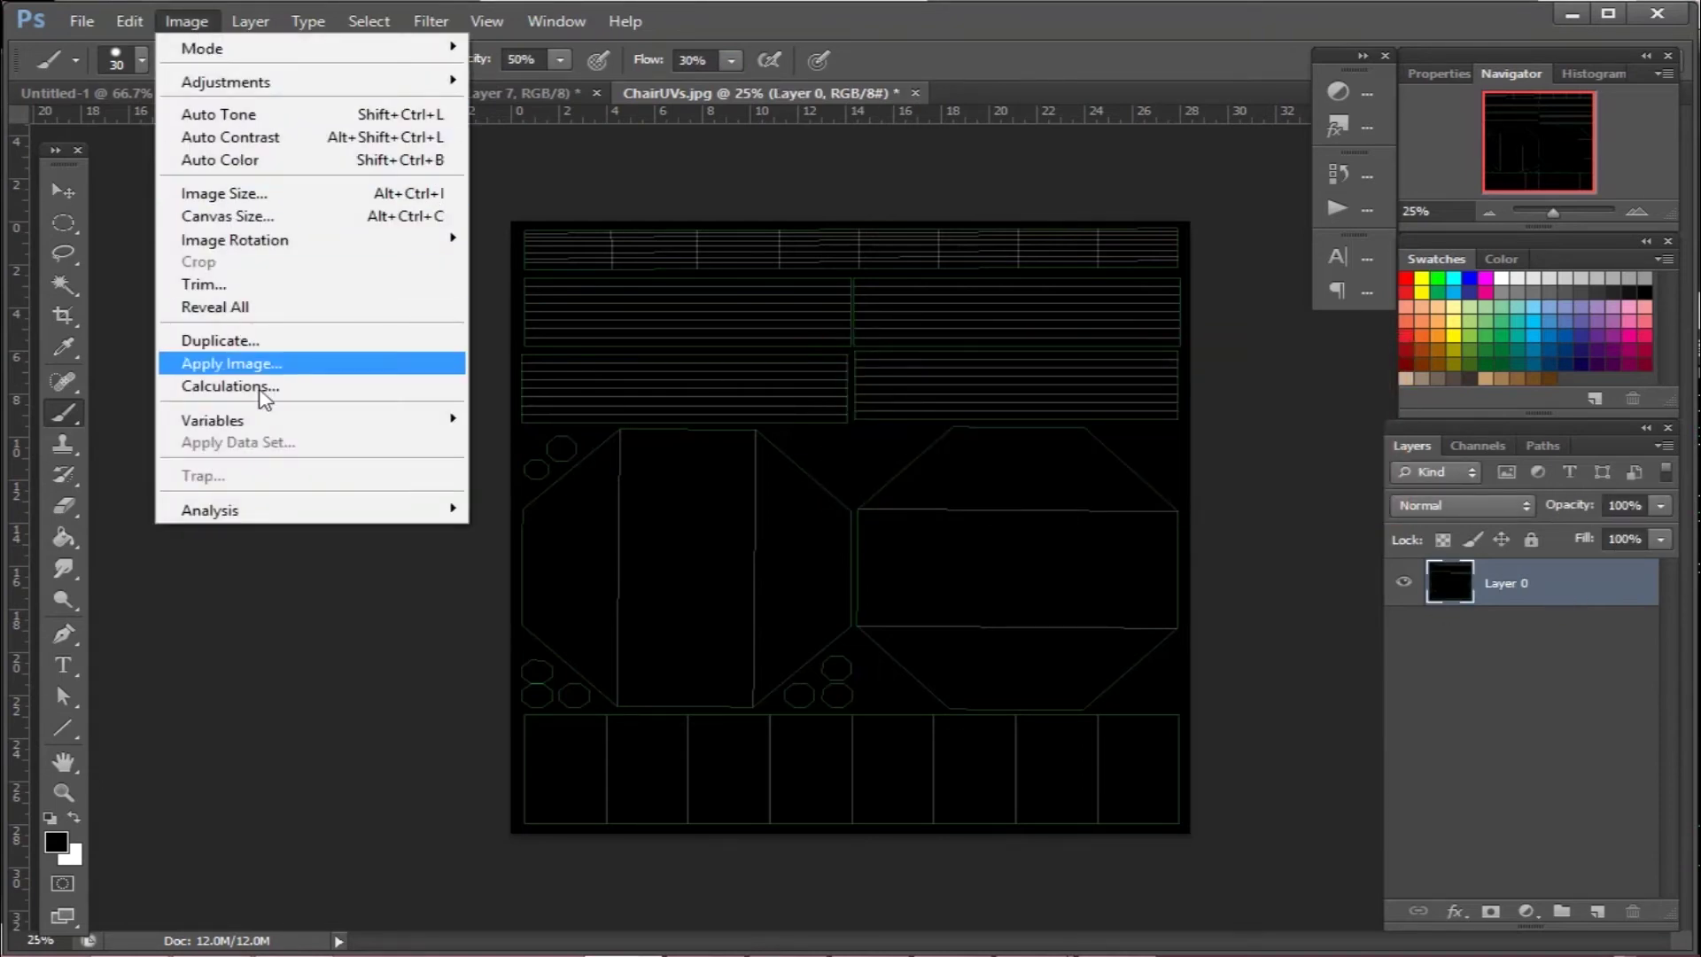
{"action": "mouse_move", "coordinate": [253, 84]}
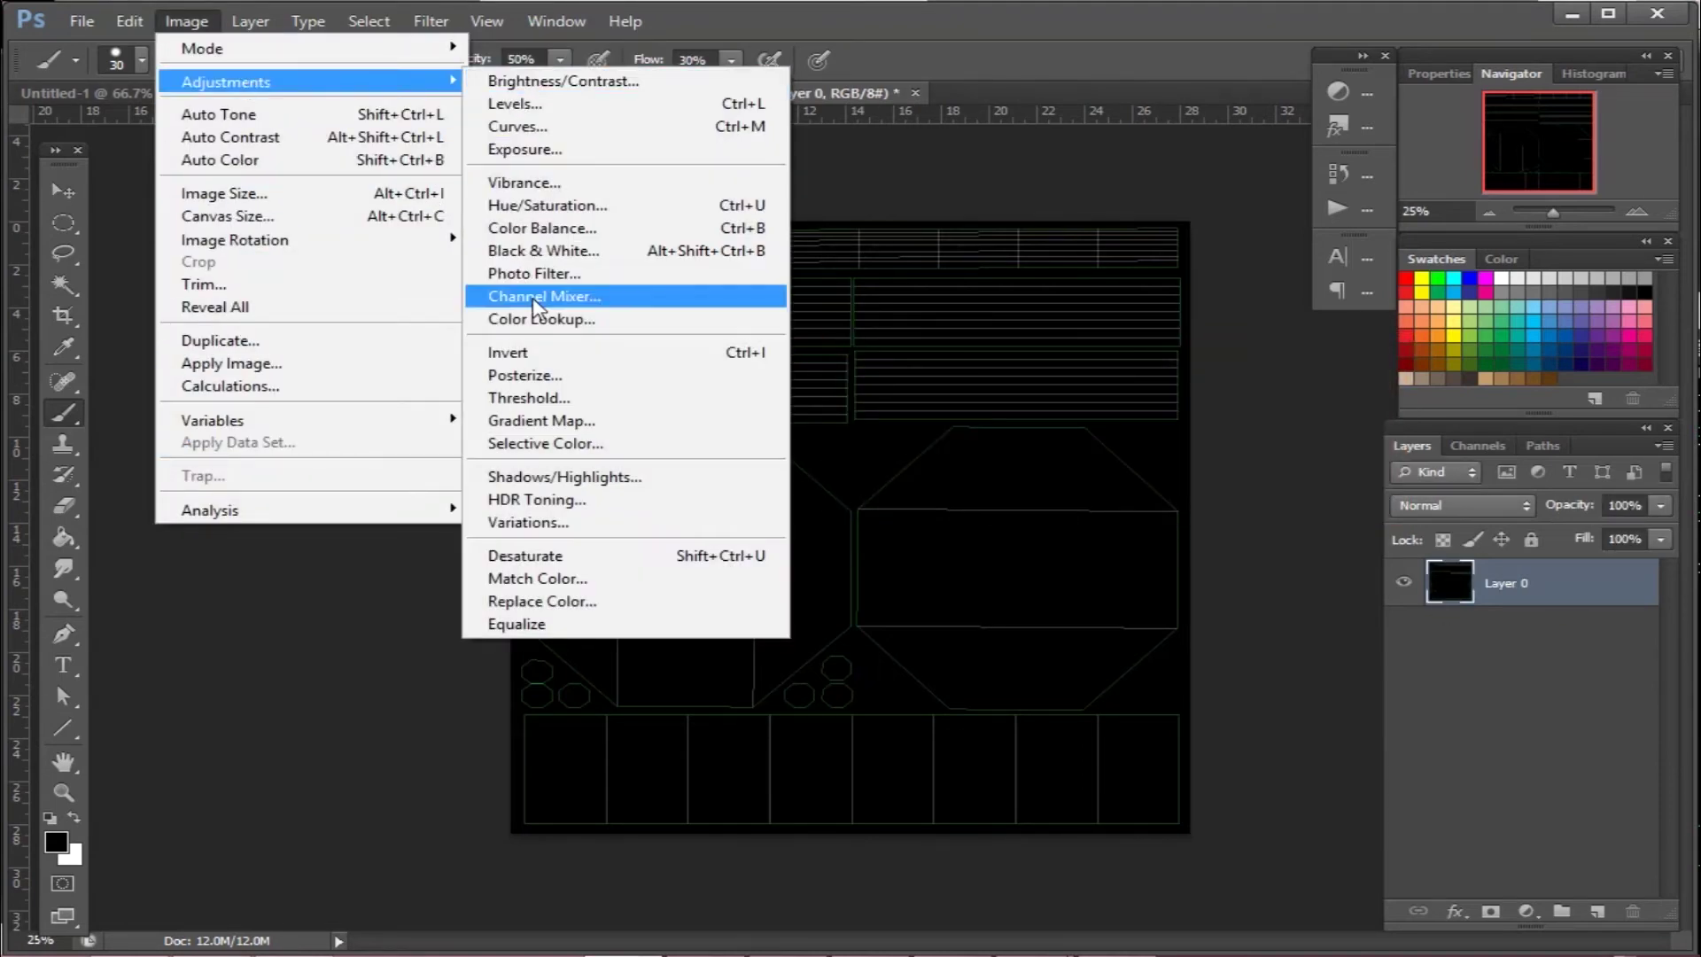
{"action": "left_click", "coordinate": [554, 354]}
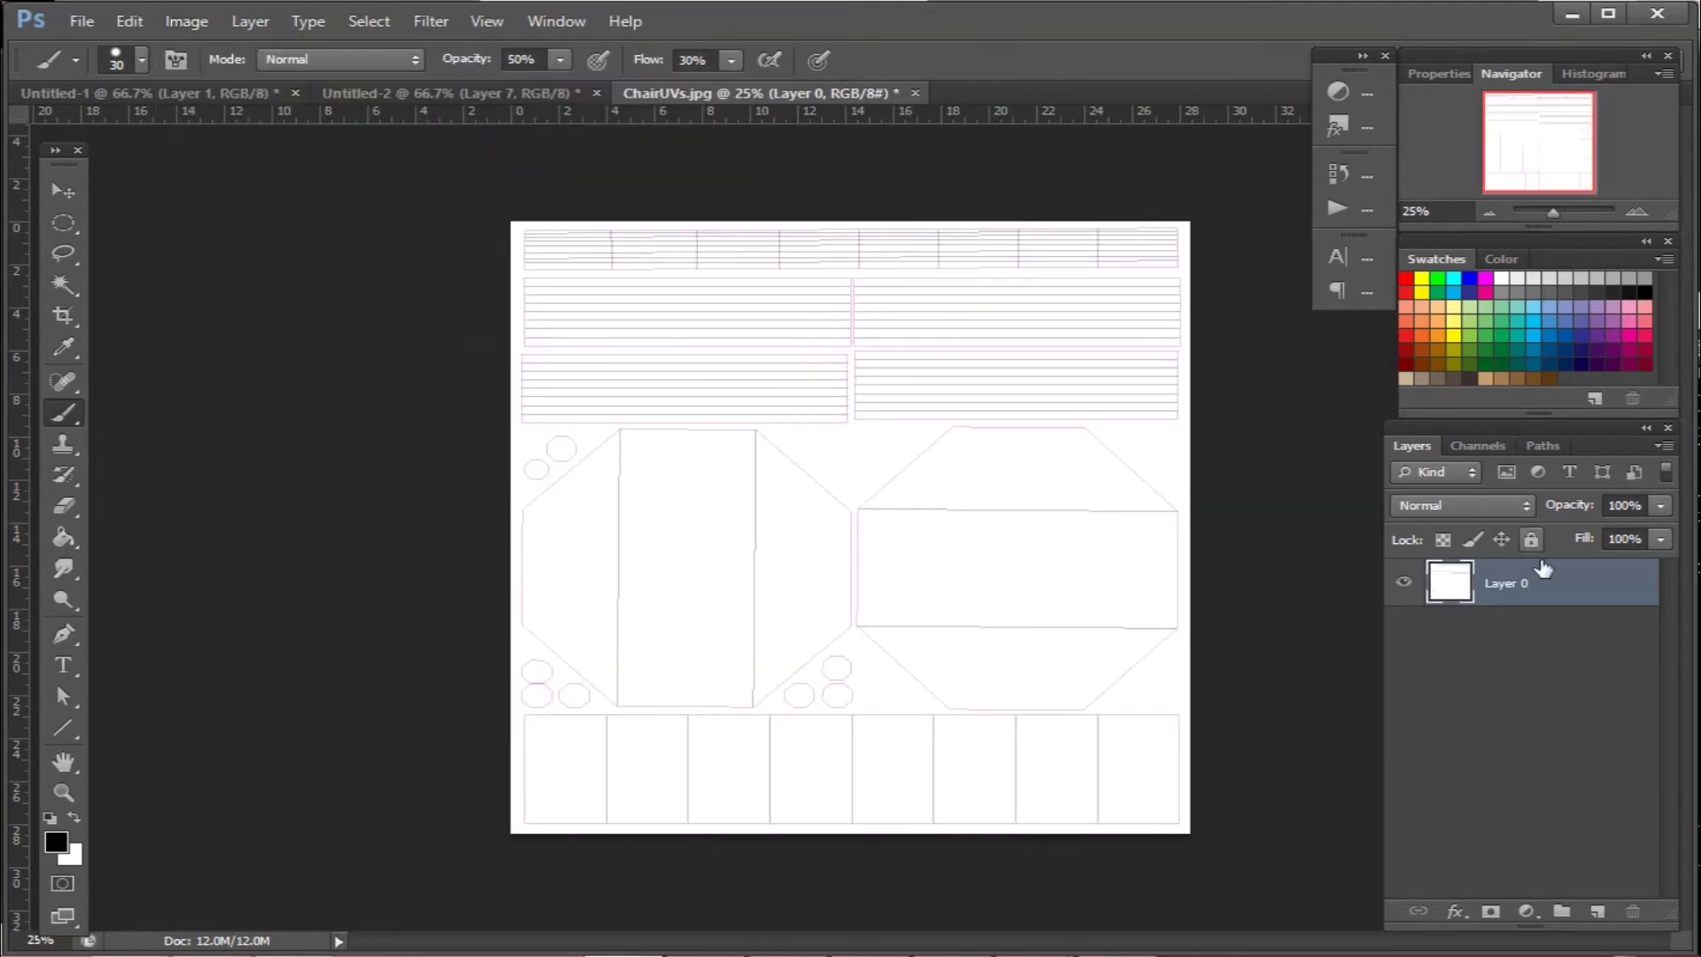
Step: Add a Layer 1 below Layer 0, fill it white, and lock it
{"action": "left_click", "coordinate": [1597, 911]}
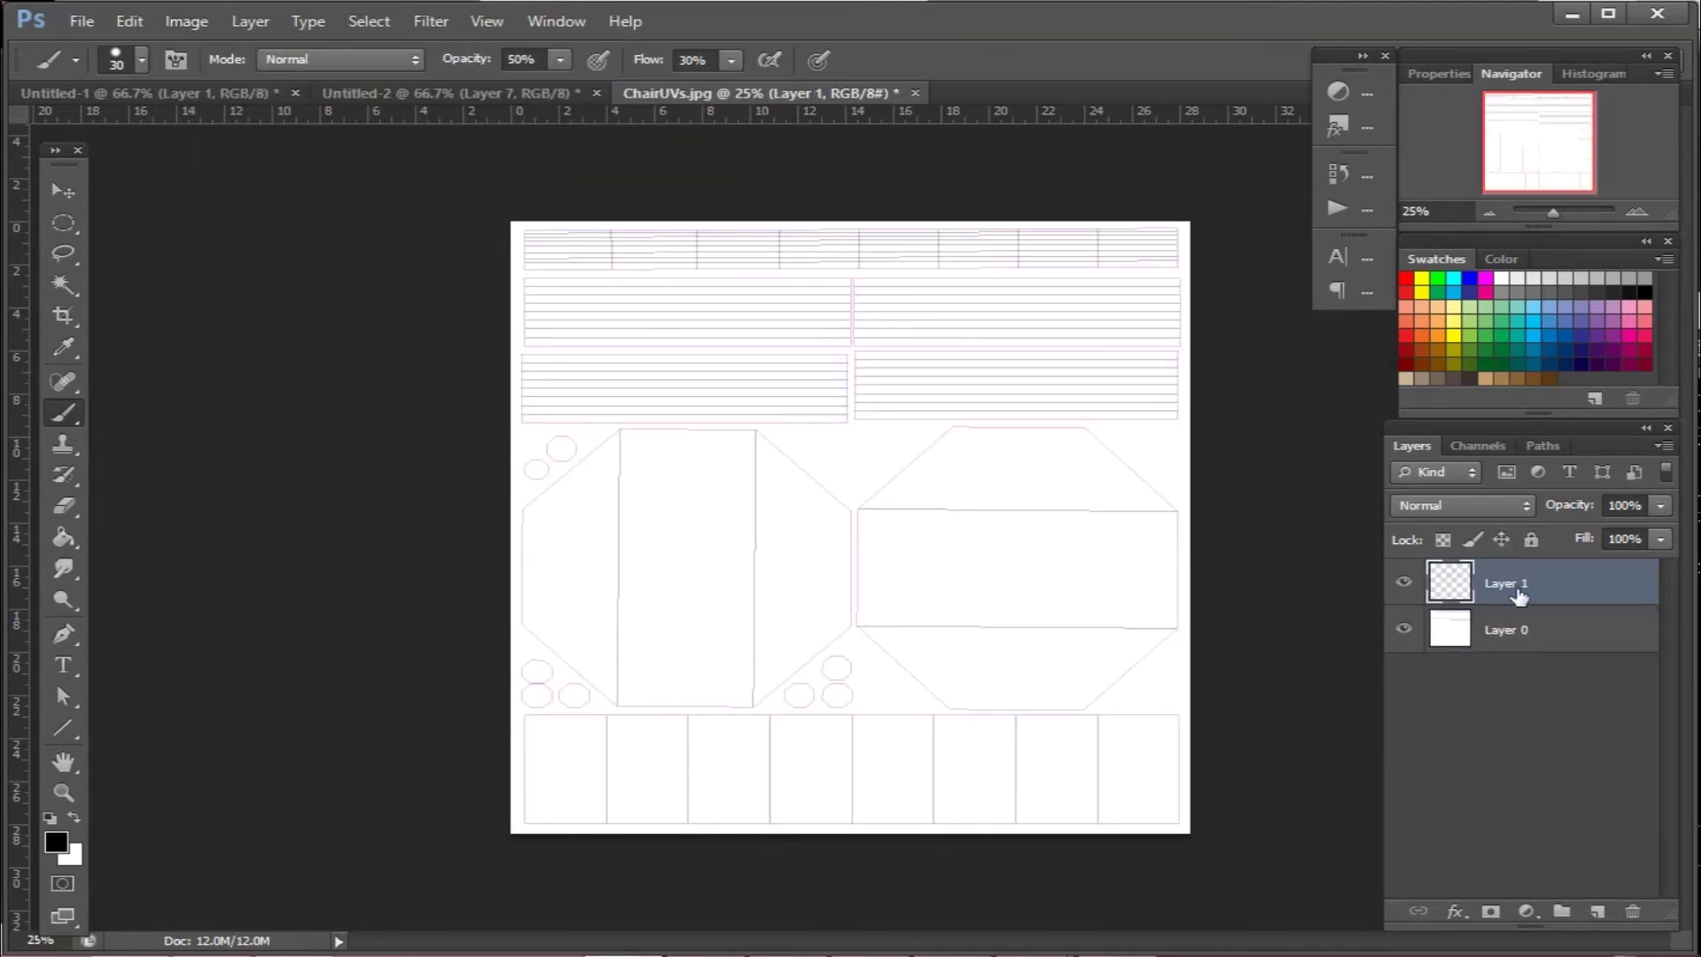
{"action": "left_click_drag", "start_coordinate": [1511, 585], "coordinate": [1529, 673]}
{"action": "key", "text": "alt+BackSpace"}
{"action": "key", "text": "ctrl+i"}
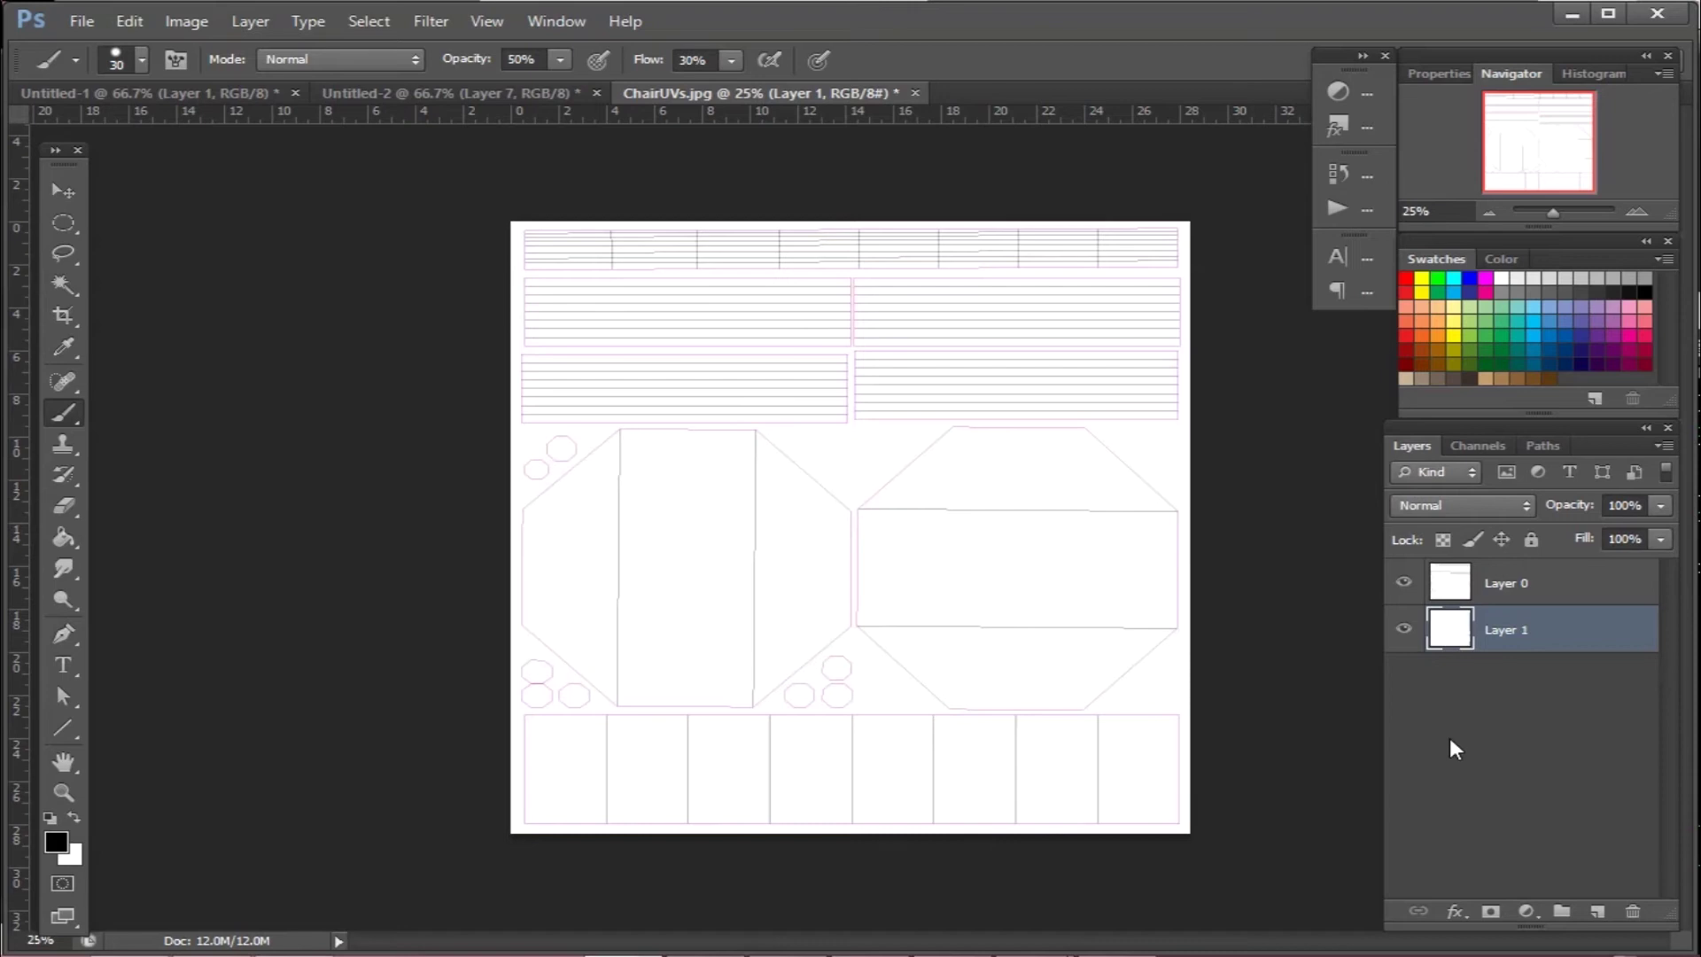
{"action": "left_click", "coordinate": [1531, 539]}
Step: Set Layer 0's blending mode to Multiply
{"action": "left_click", "coordinate": [1512, 585]}
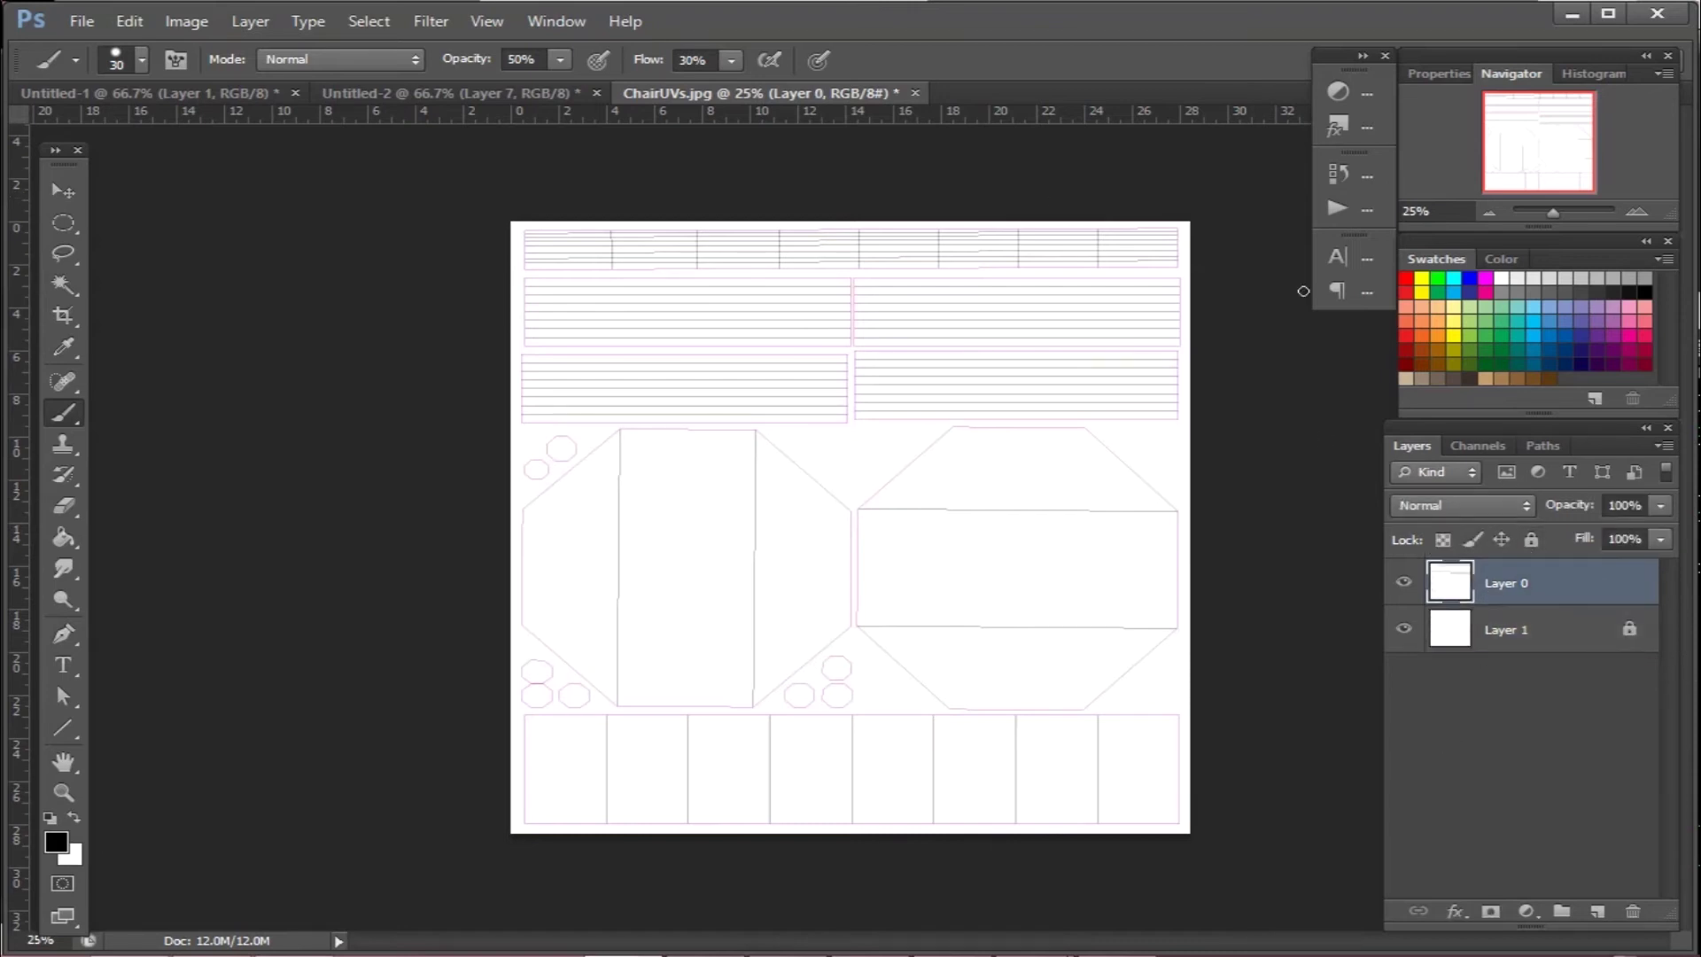
{"action": "left_click", "coordinate": [1466, 503]}
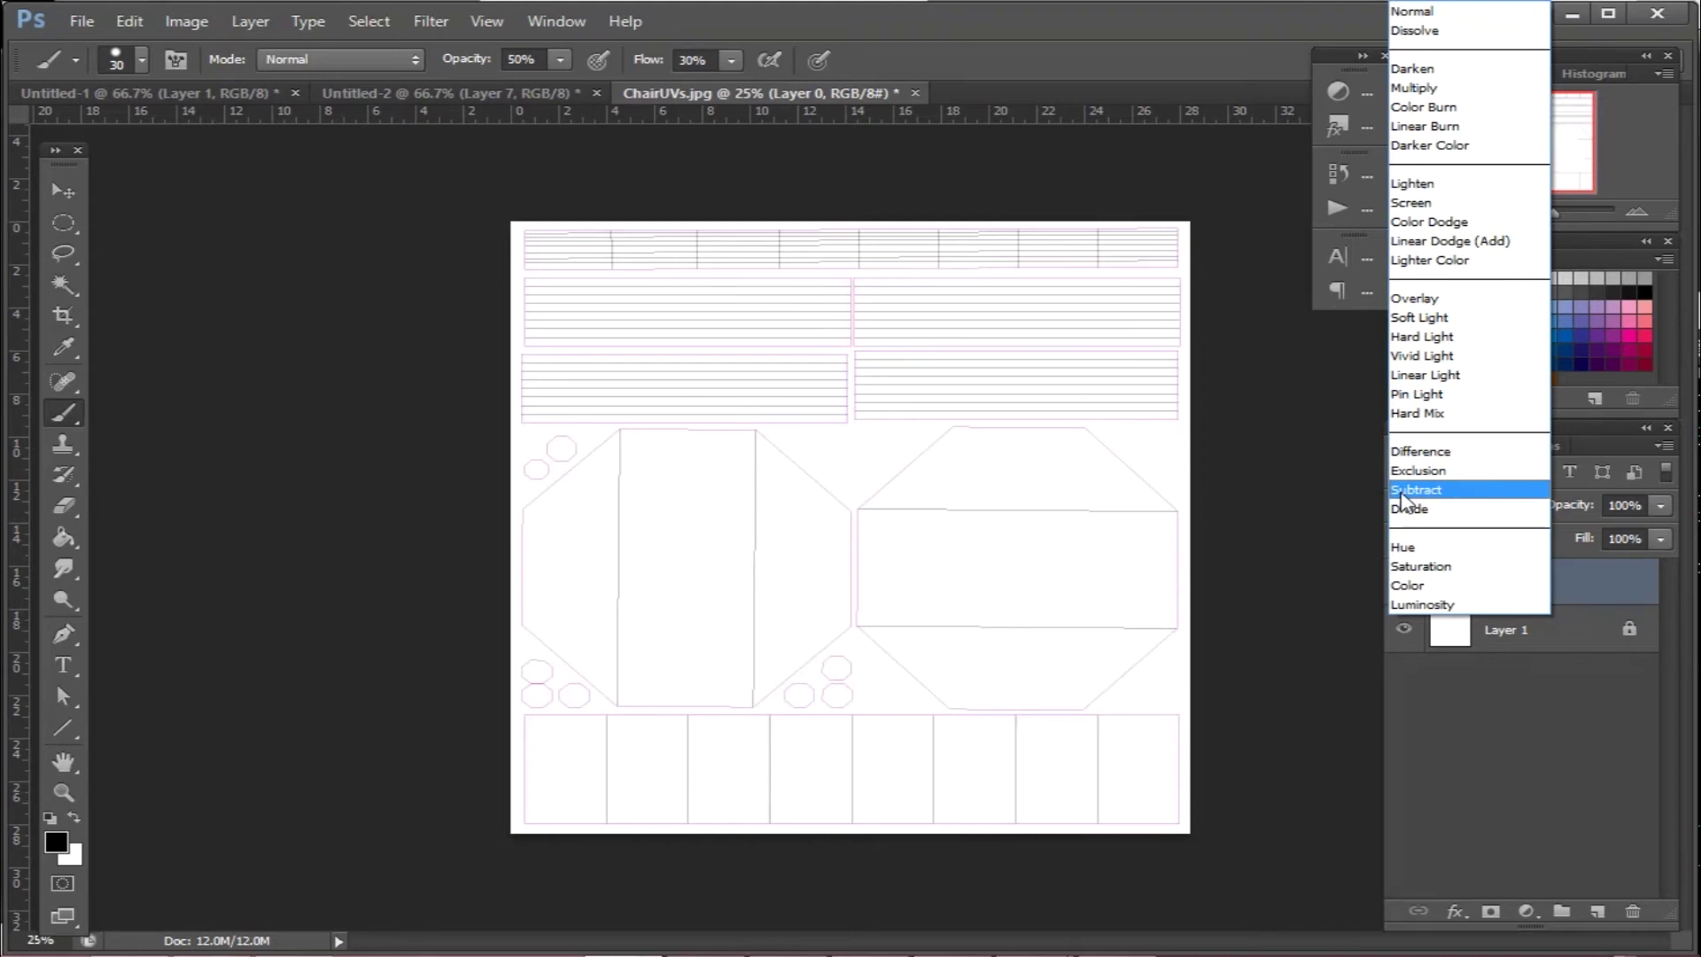
{"action": "left_click", "coordinate": [1471, 88]}
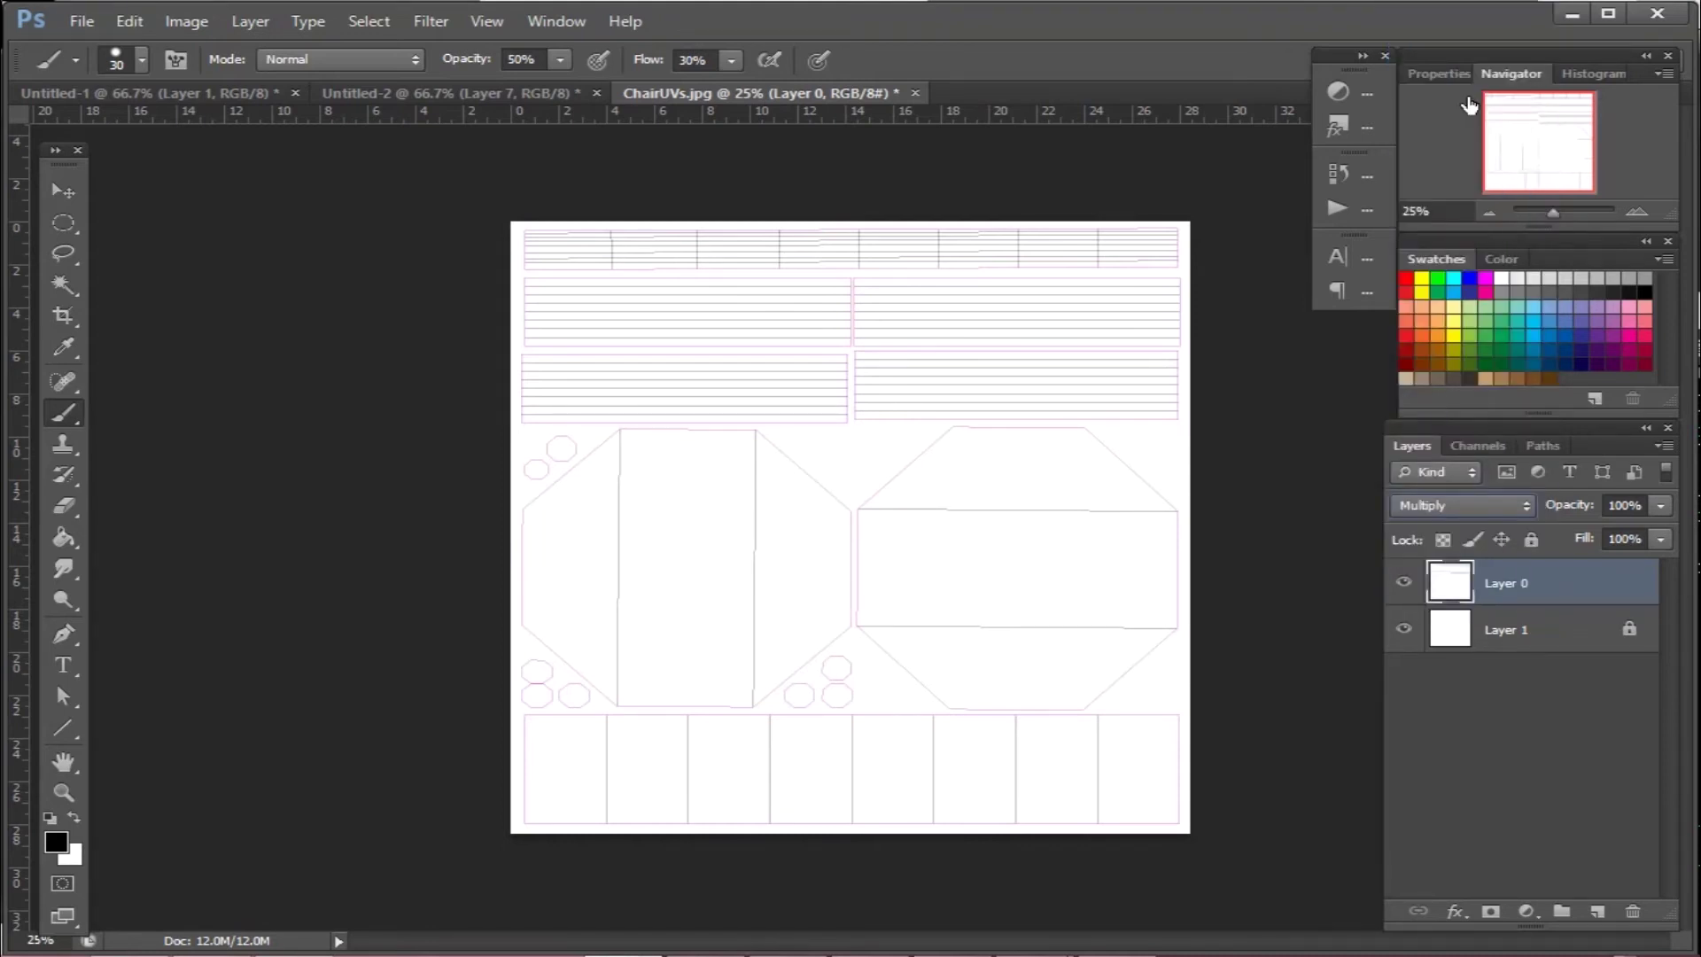
{"action": "left_click", "coordinate": [61, 538]}
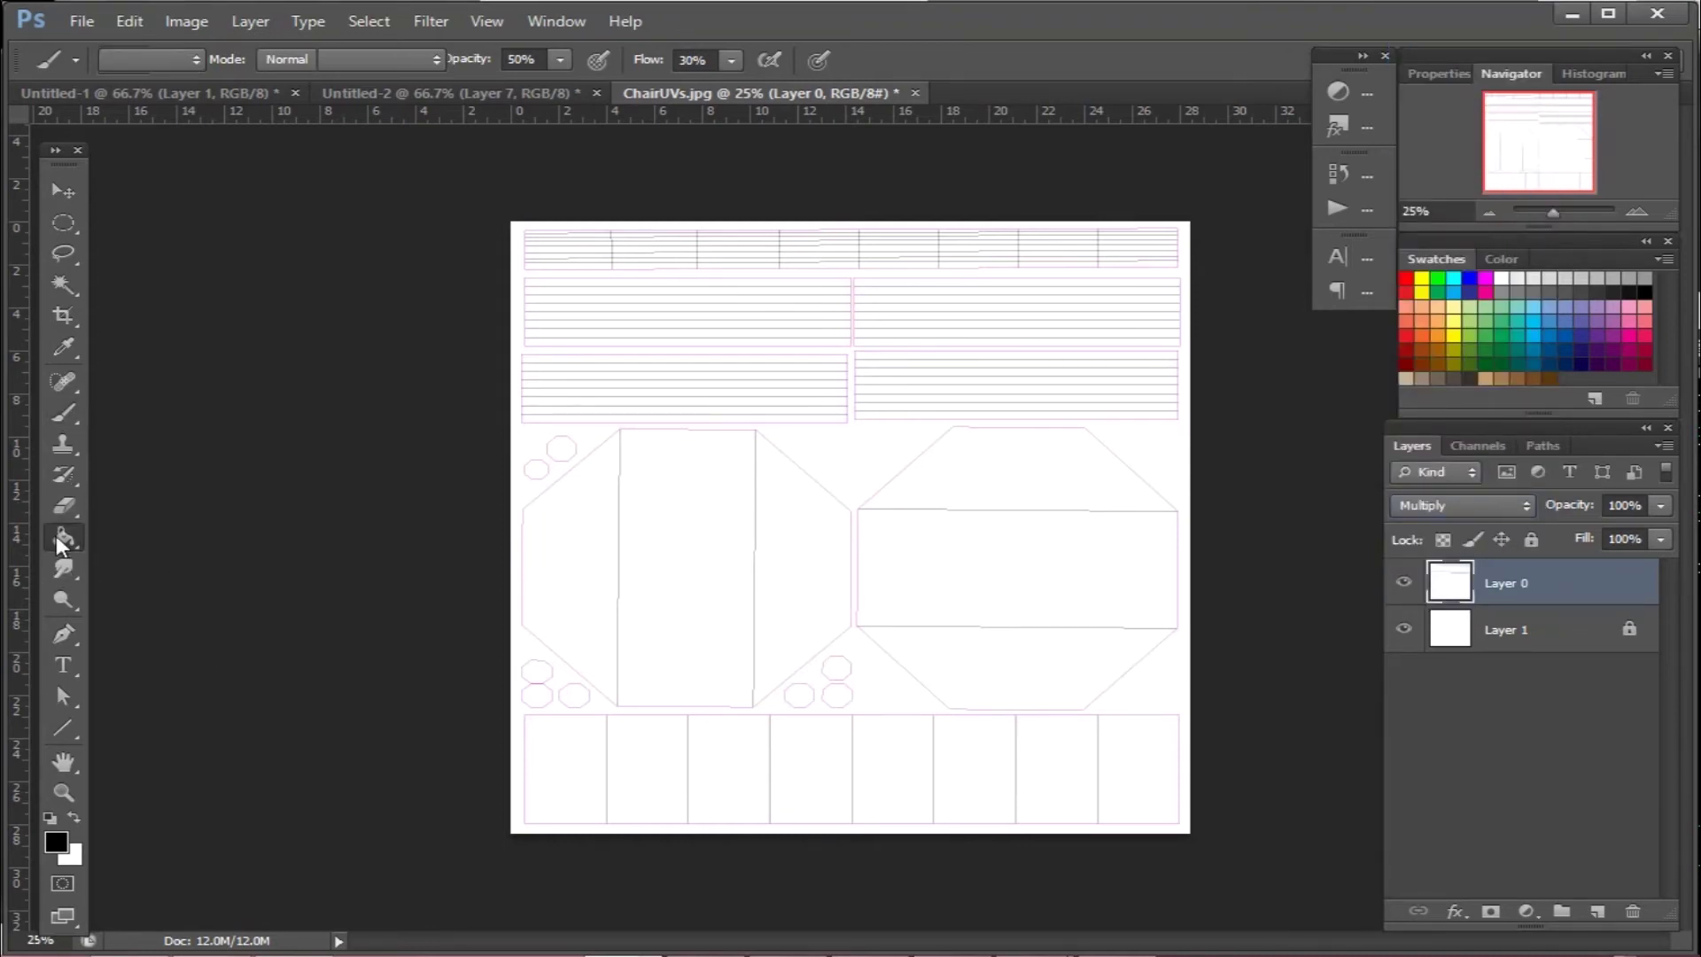
Step: Magic Wand select all pieces of the right and left octagons
{"action": "left_click", "coordinate": [63, 283]}
{"action": "left_click", "coordinate": [1016, 618]}
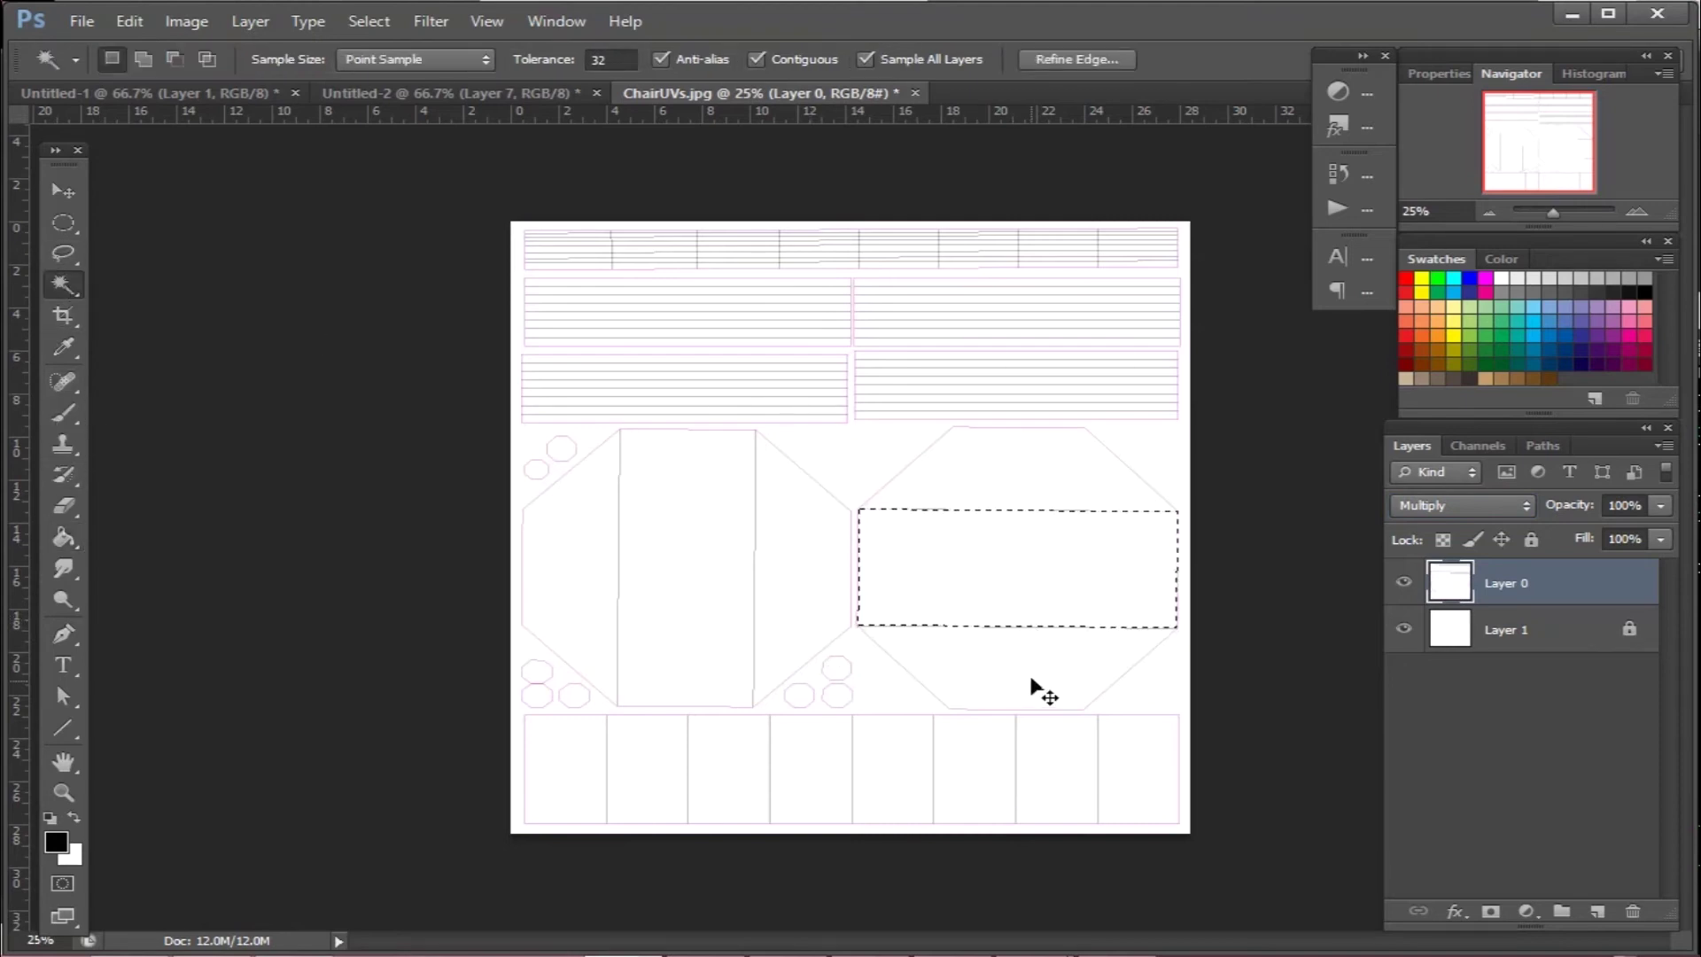
{"action": "left_click", "coordinate": [1044, 483], "text": "shift"}
{"action": "left_click", "coordinate": [1043, 668], "text": "shift"}
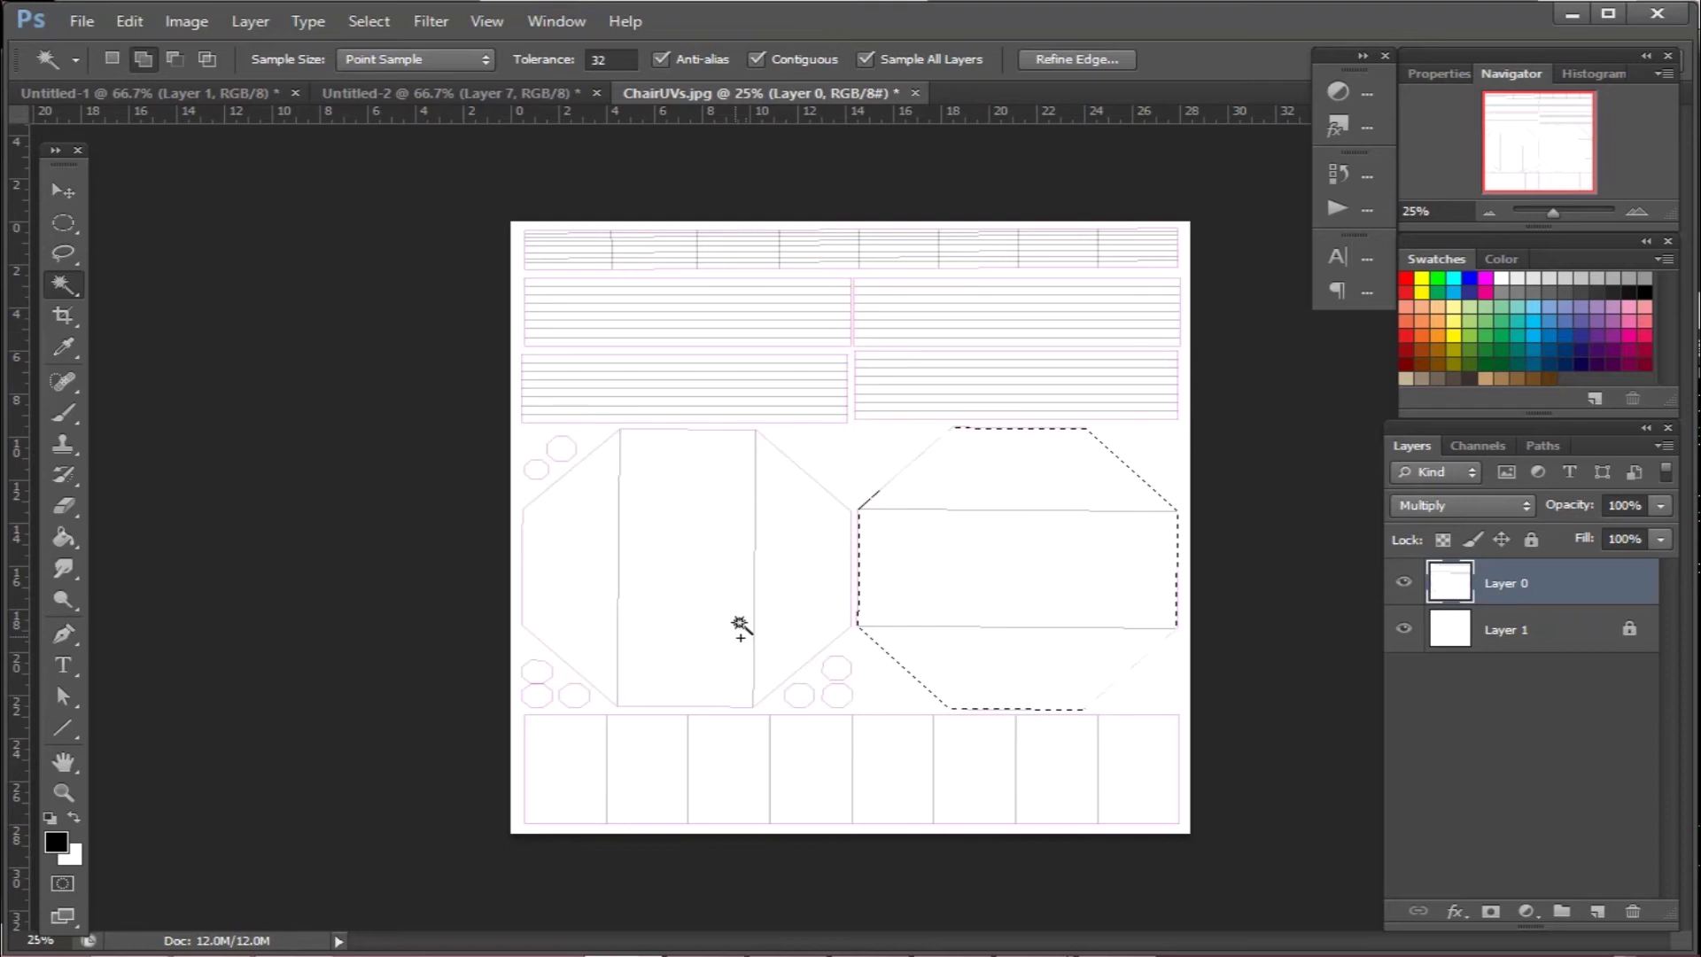
{"action": "left_click", "coordinate": [770, 589], "text": "shift"}
{"action": "left_click", "coordinate": [689, 600], "text": "shift"}
{"action": "left_click", "coordinate": [570, 588], "text": "shift"}
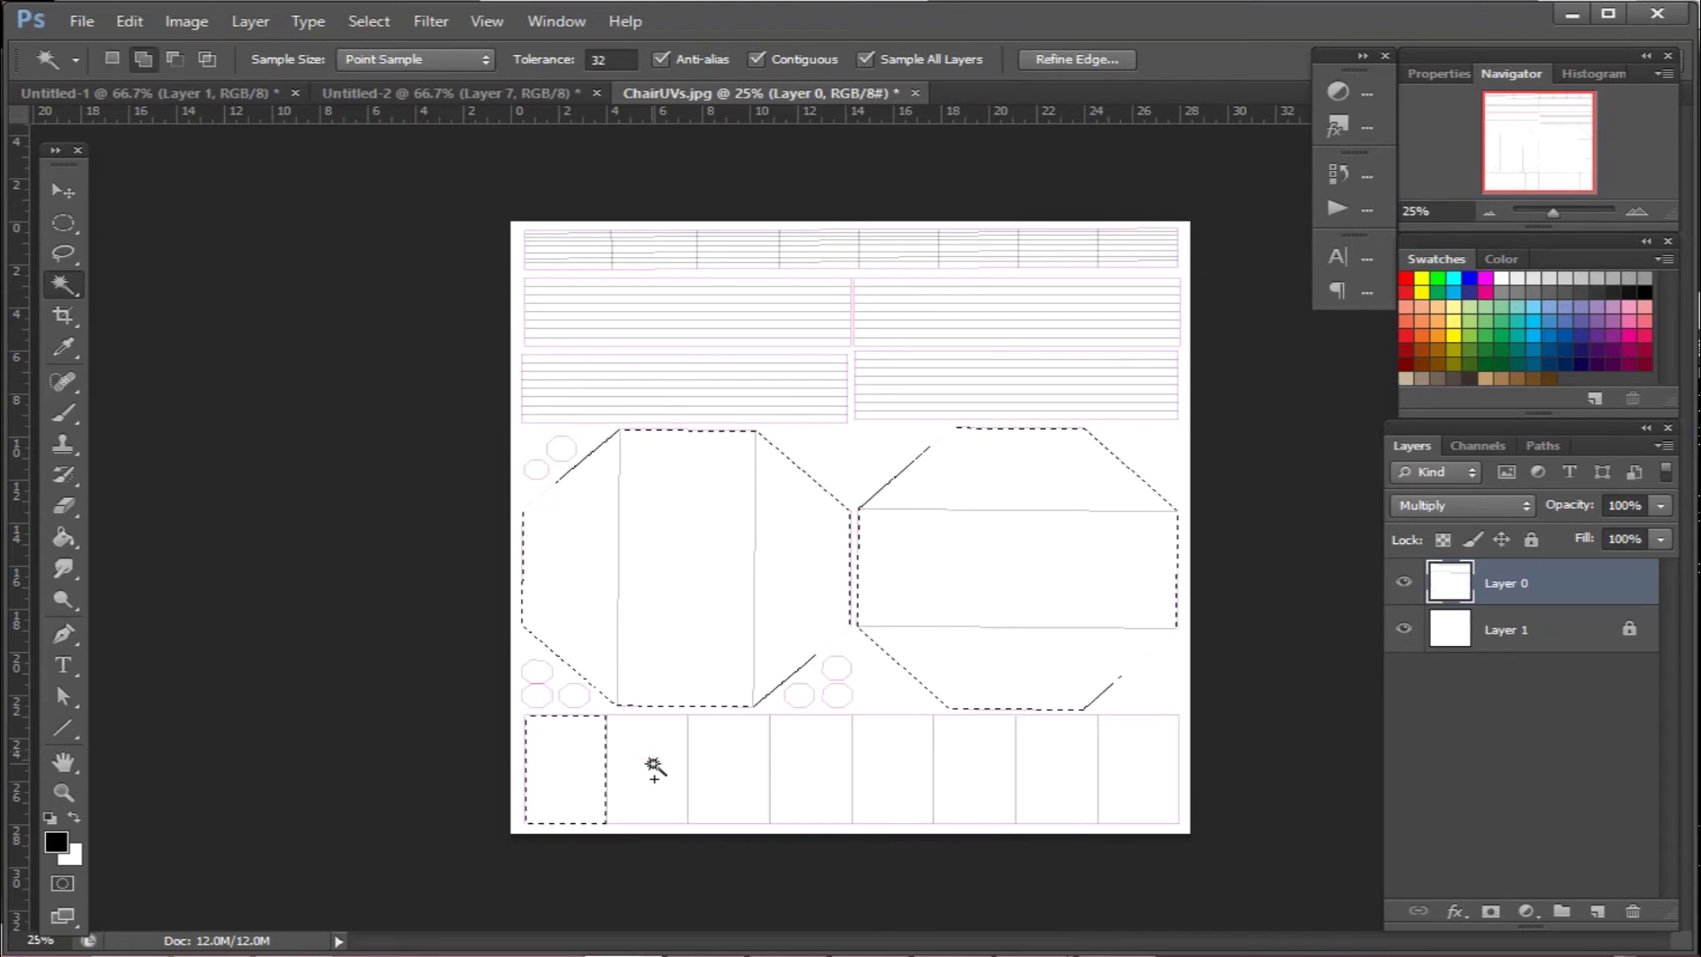
Step: Add the five bottom-row cells to the selection
{"action": "left_click", "coordinate": [811, 751], "text": "shift"}
{"action": "left_click", "coordinate": [886, 750], "text": "shift"}
{"action": "left_click", "coordinate": [980, 768], "text": "shift"}
{"action": "left_click", "coordinate": [1057, 769], "text": "shift"}
{"action": "left_click", "coordinate": [1135, 771], "text": "shift"}
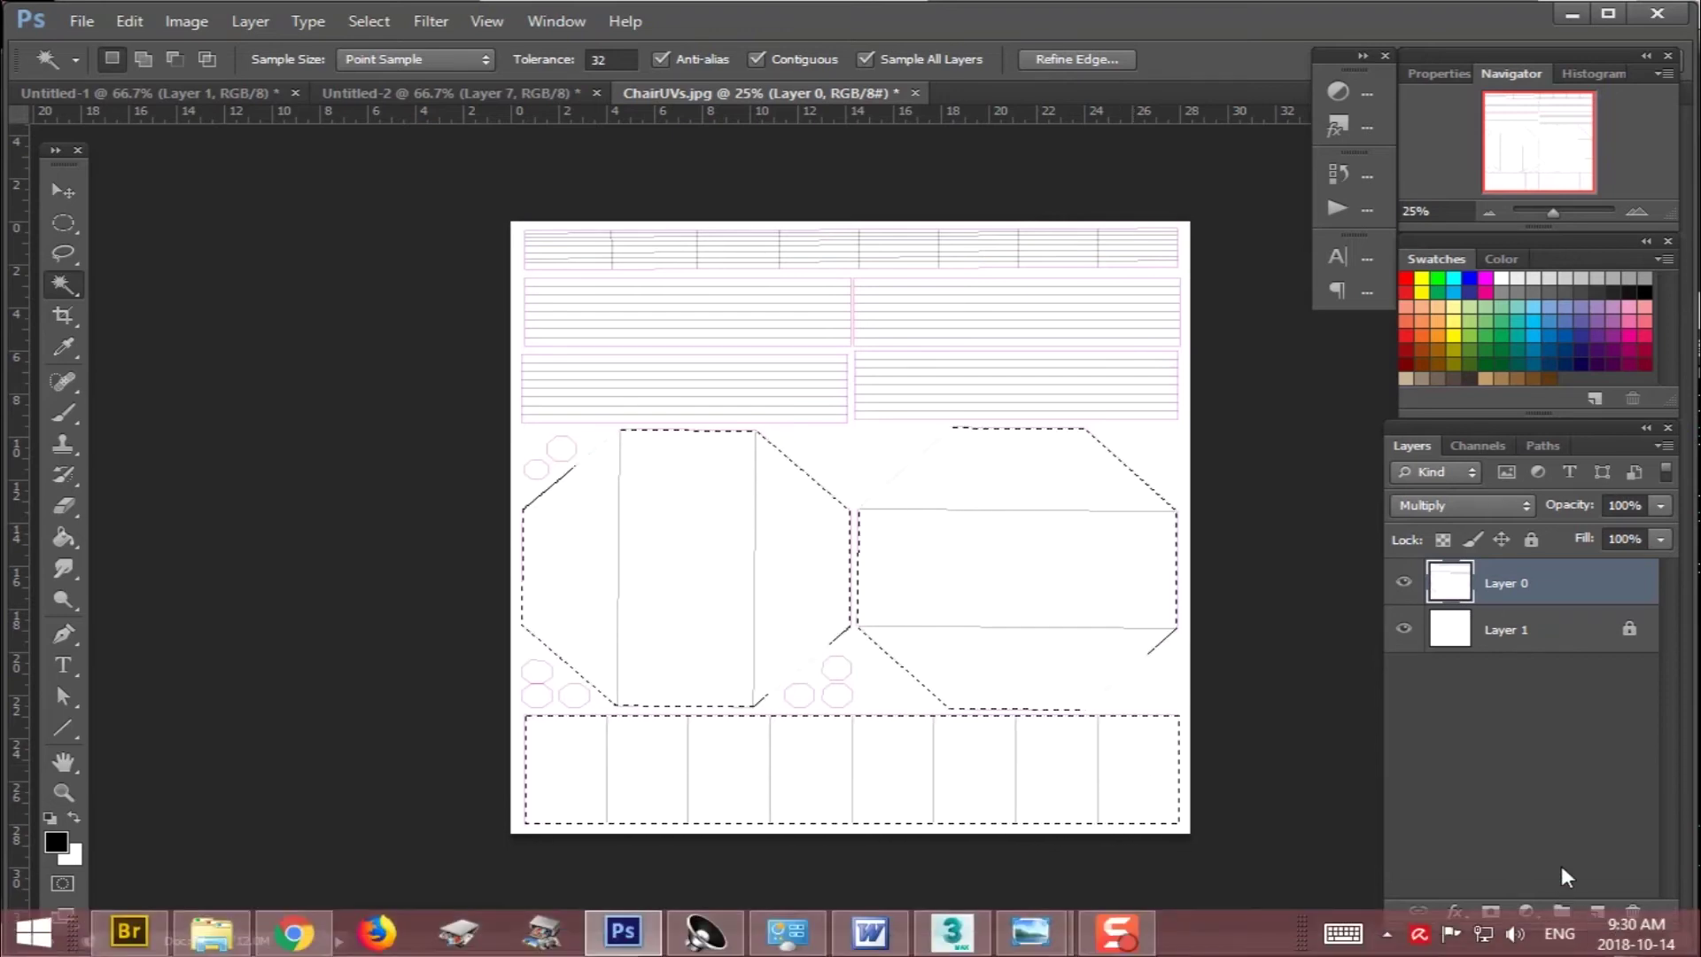
Step: Fill the selected shapes white on a new Layer 2
{"action": "left_click", "coordinate": [1598, 912]}
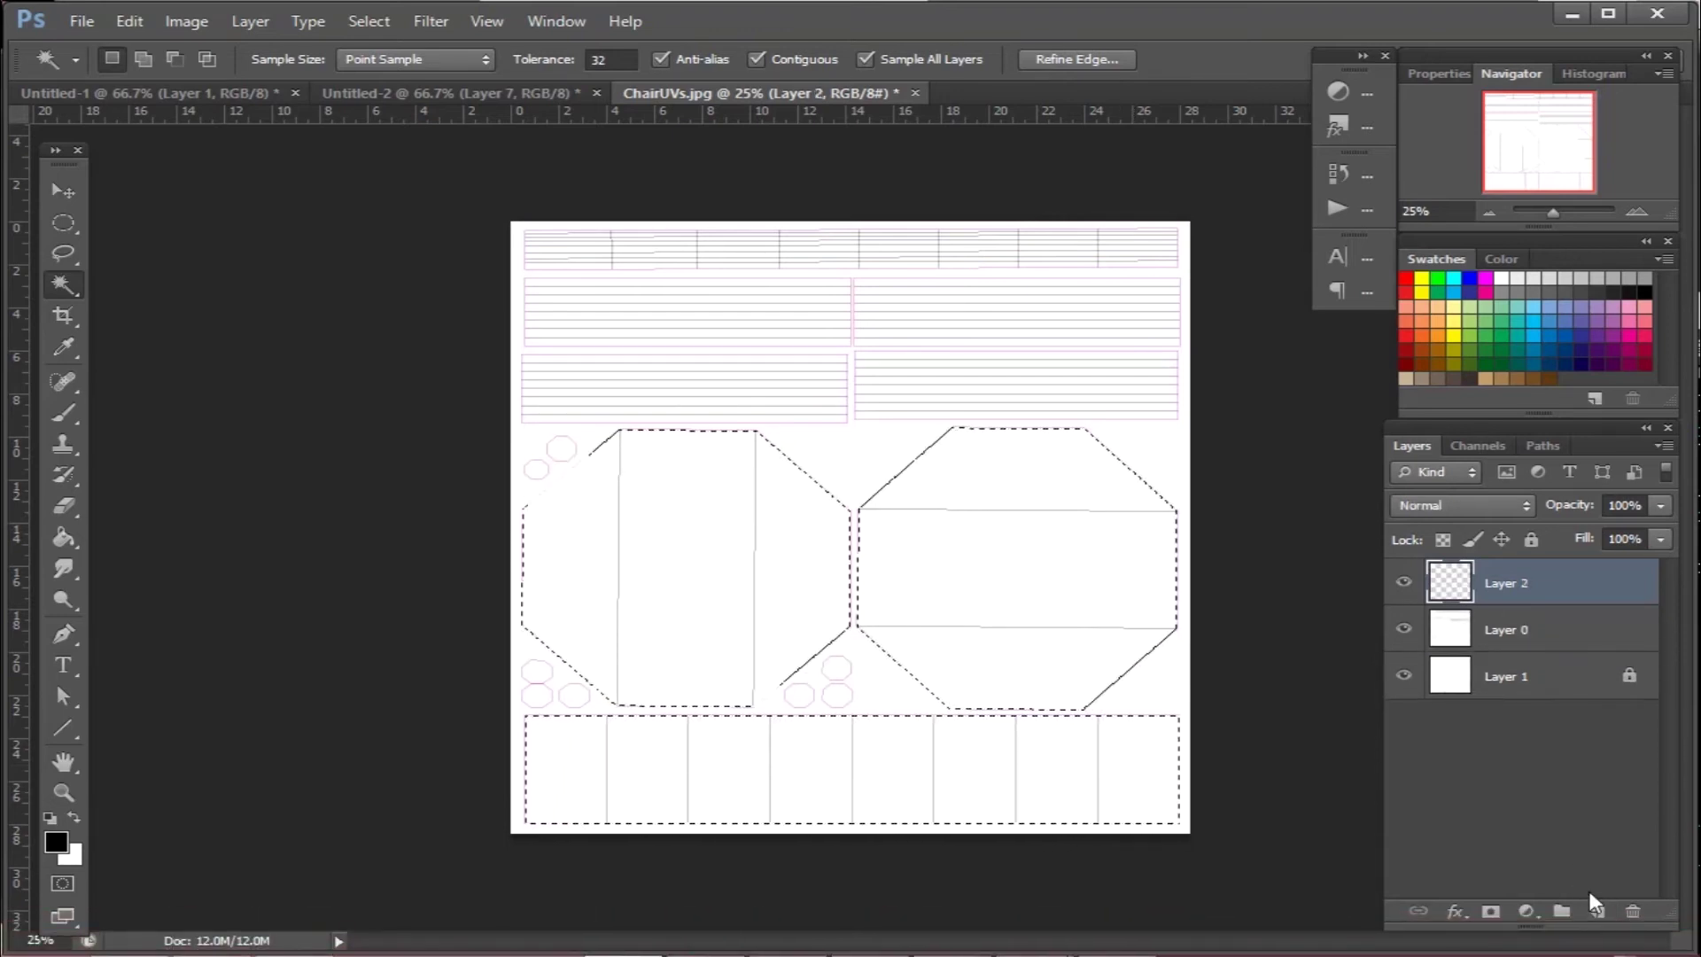
{"action": "key", "text": "ctrl+BackSpace"}
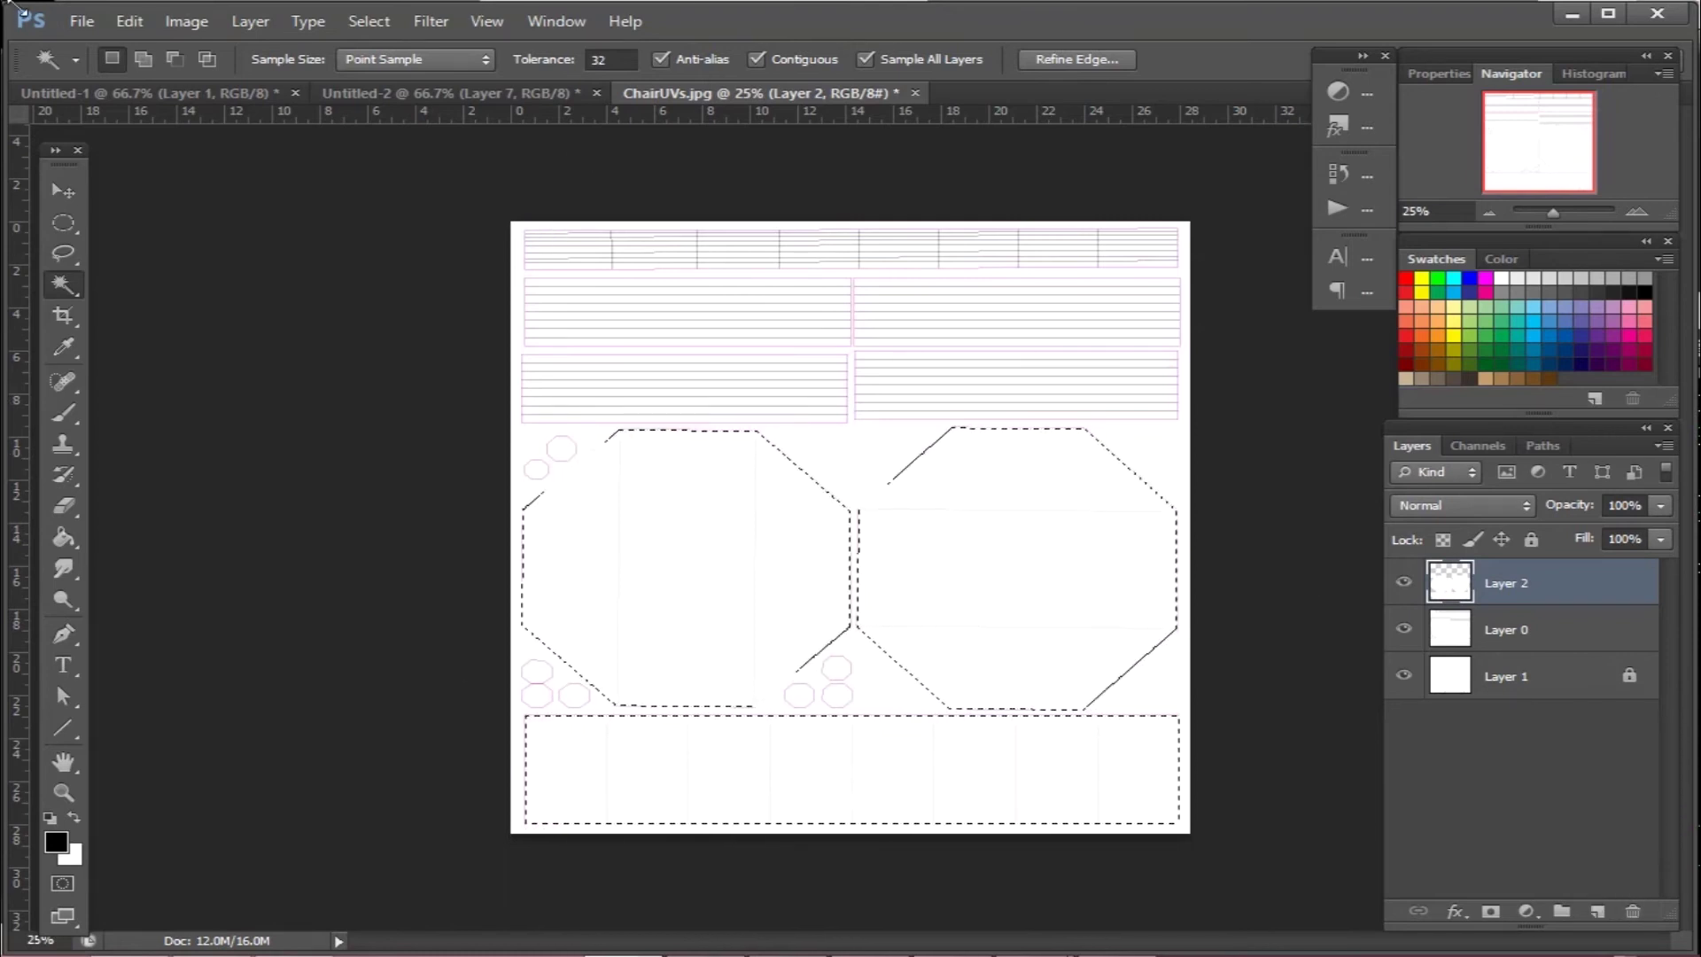
{"action": "left_click", "coordinate": [368, 21]}
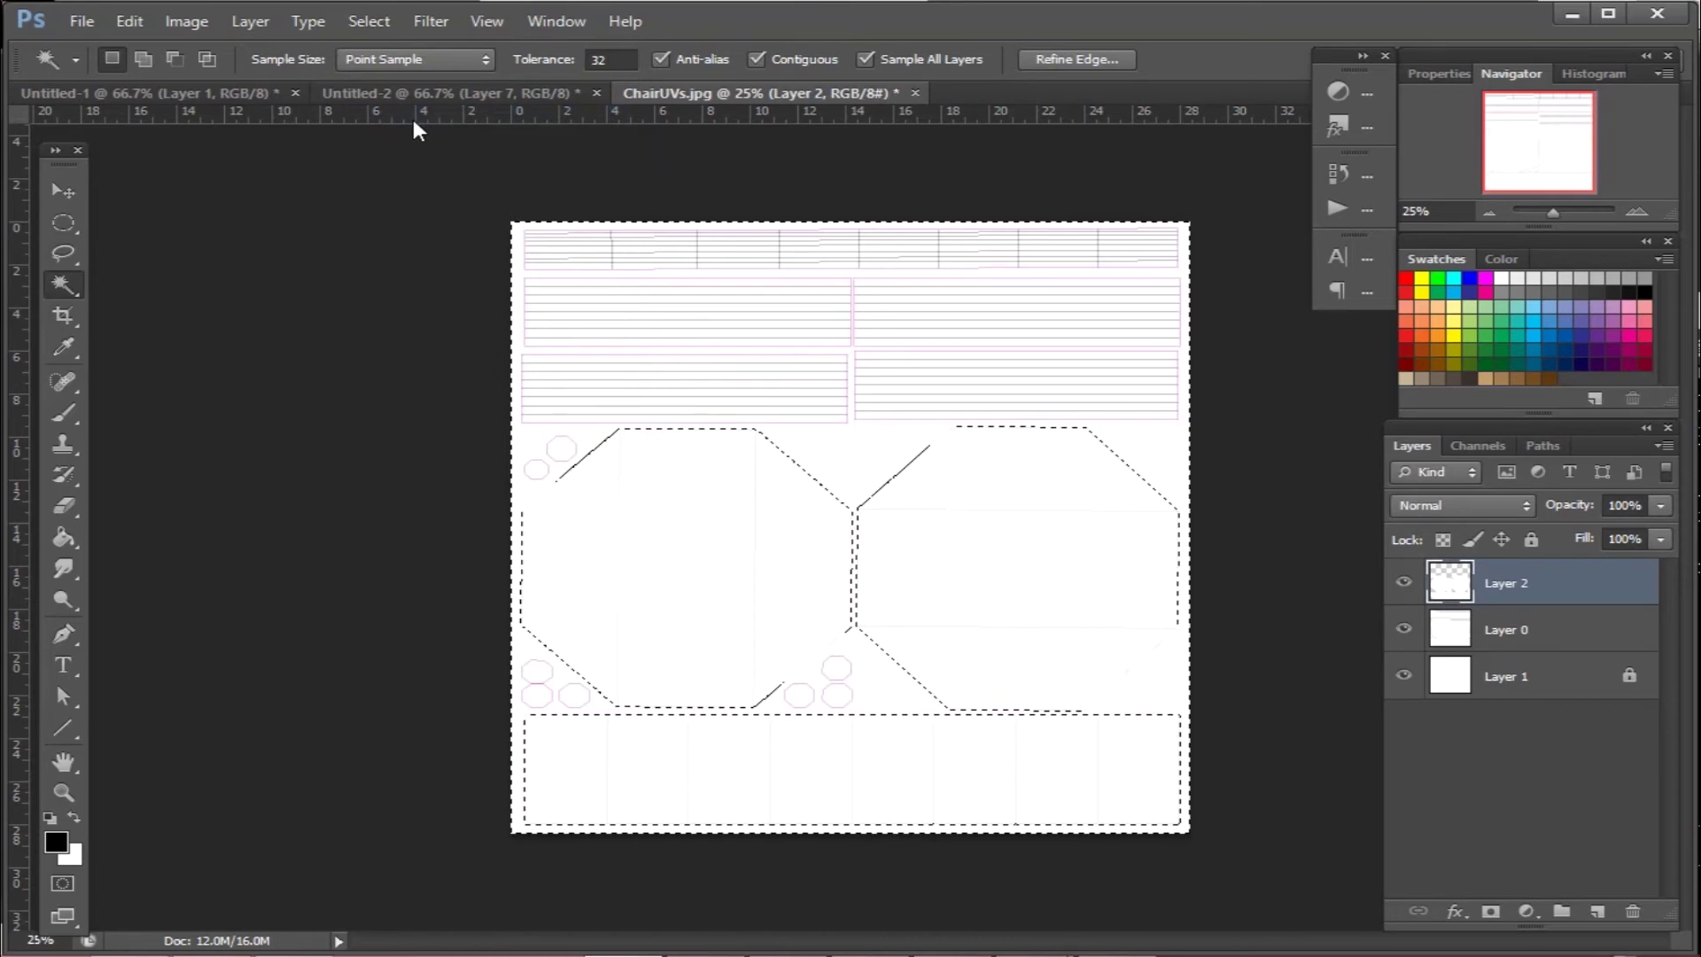
Step: Fill the inverse area black, move Layer 0 above Layer 2, and hide Layer 0
{"action": "key", "text": "alt+BackSpace"}
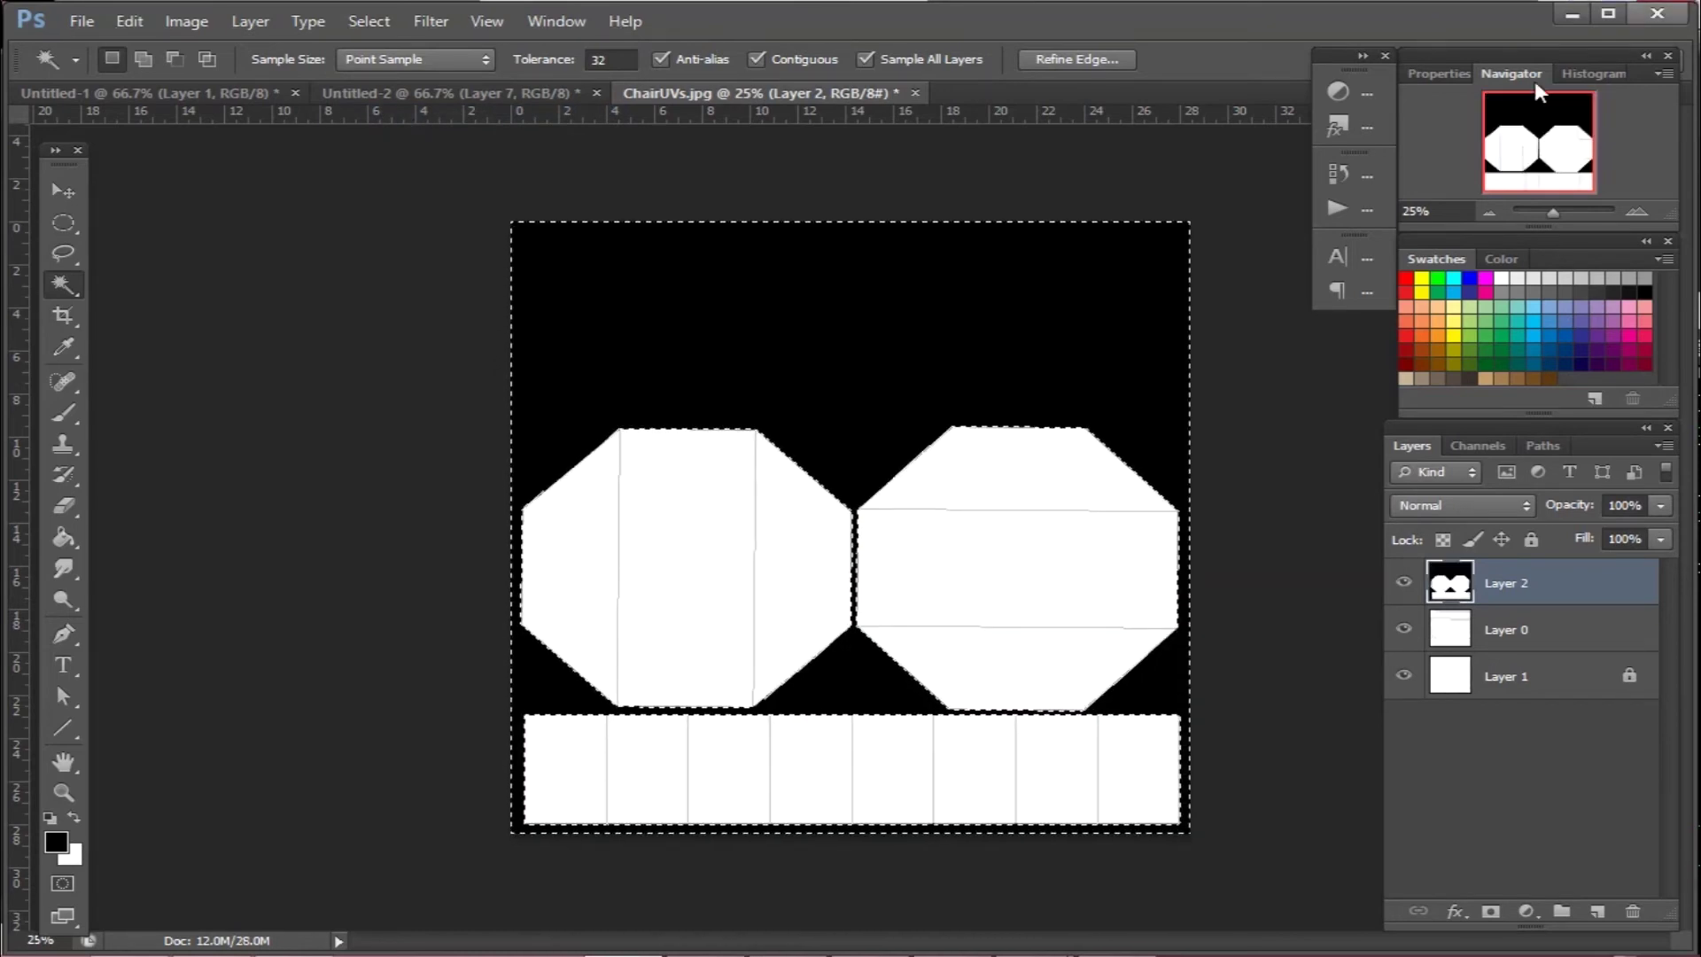
{"action": "left_click_drag", "start_coordinate": [1558, 633], "coordinate": [1534, 571]}
{"action": "left_click", "coordinate": [1404, 630]}
{"action": "left_click", "coordinate": [1403, 630]}
{"action": "left_click", "coordinate": [1403, 582]}
Step: Expand the selection by 1 pixel
{"action": "left_click", "coordinate": [369, 20]}
{"action": "mouse_move", "coordinate": [472, 284]}
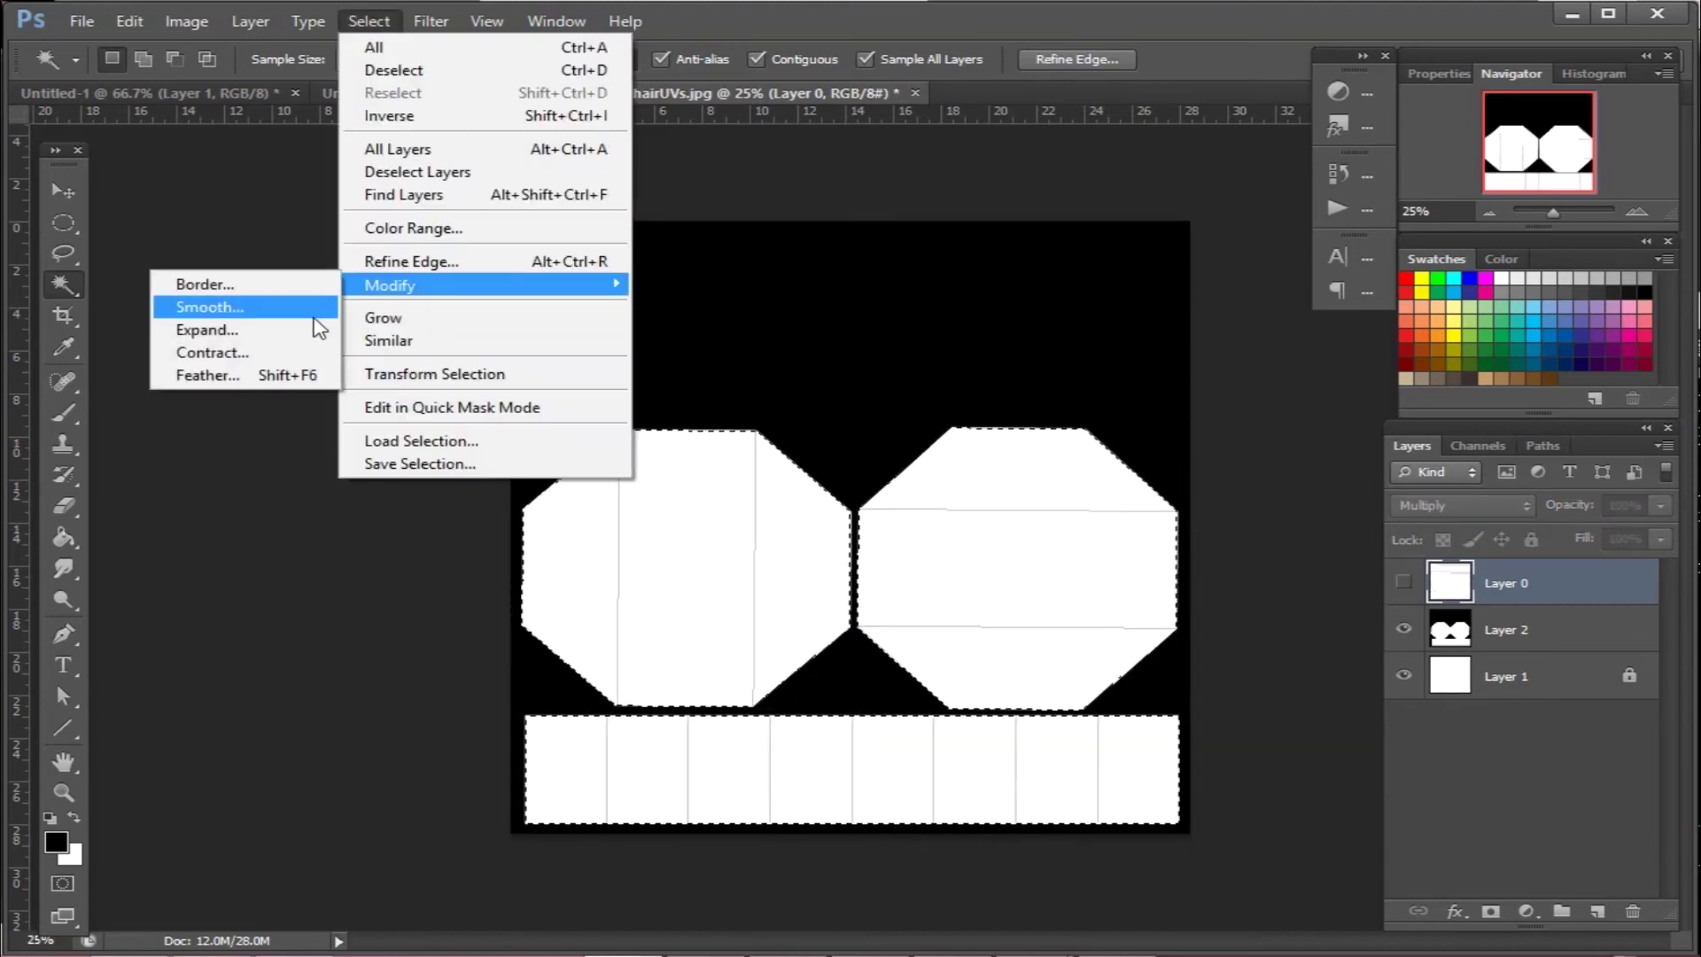
{"action": "left_click", "coordinate": [305, 331]}
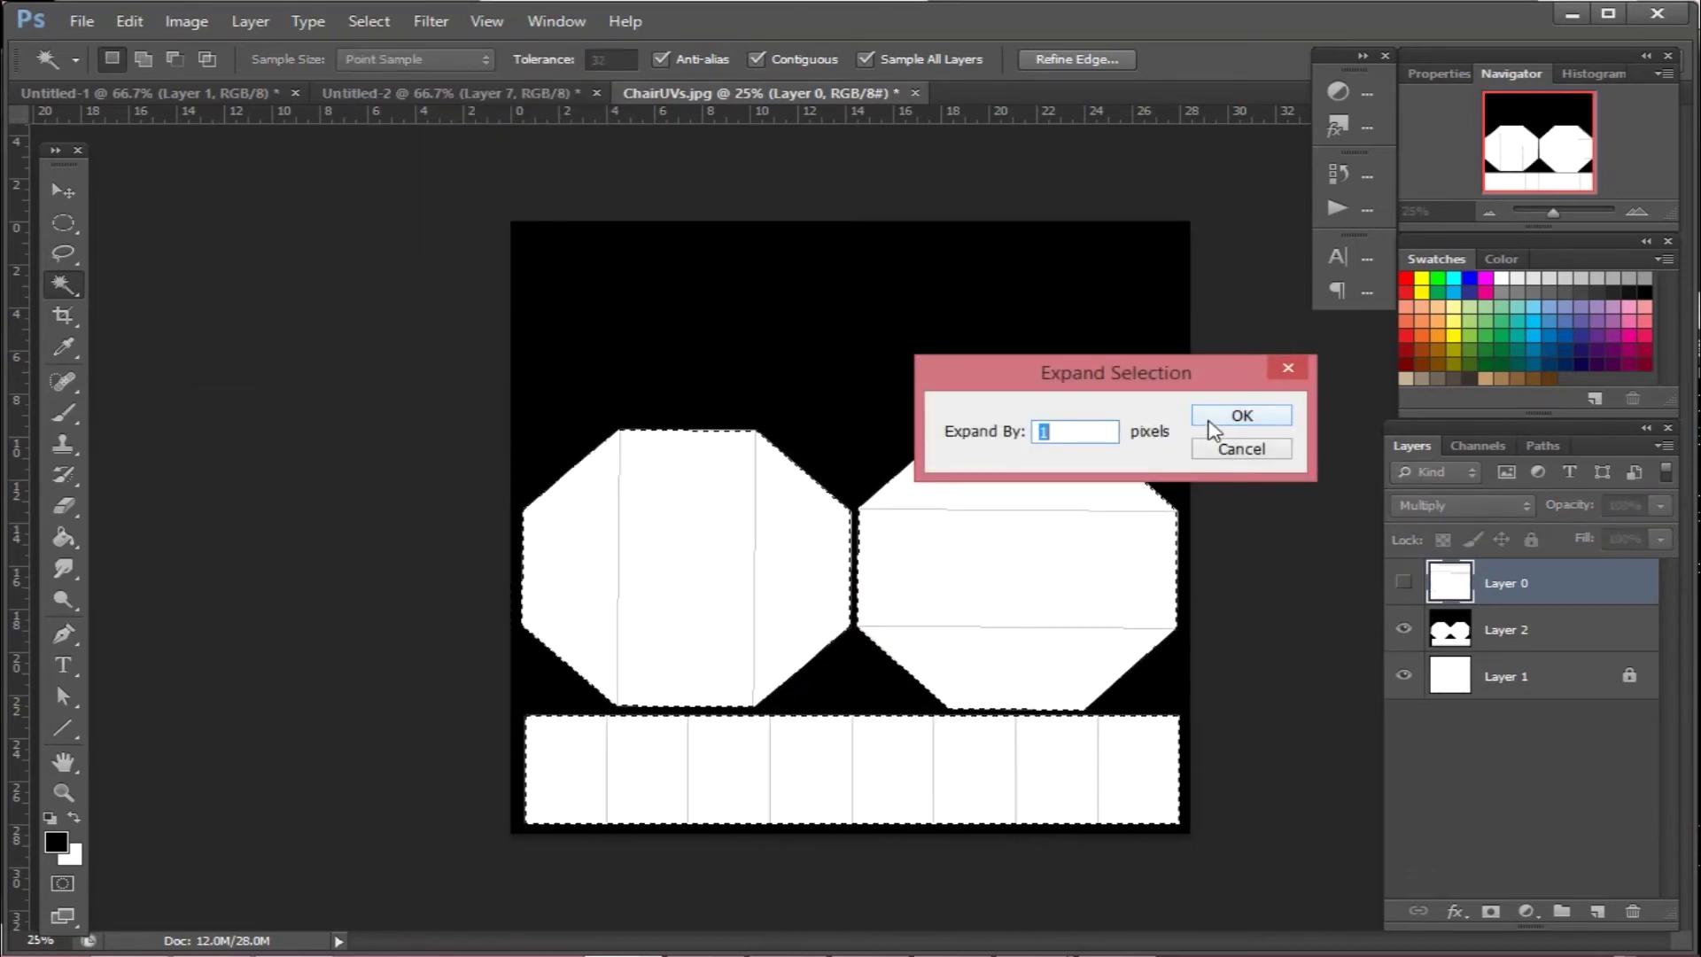
{"action": "left_click", "coordinate": [1210, 421]}
Step: Fill the expanded shapes white on Layer 2, then deselect
{"action": "key", "text": "alt+BackSpace"}
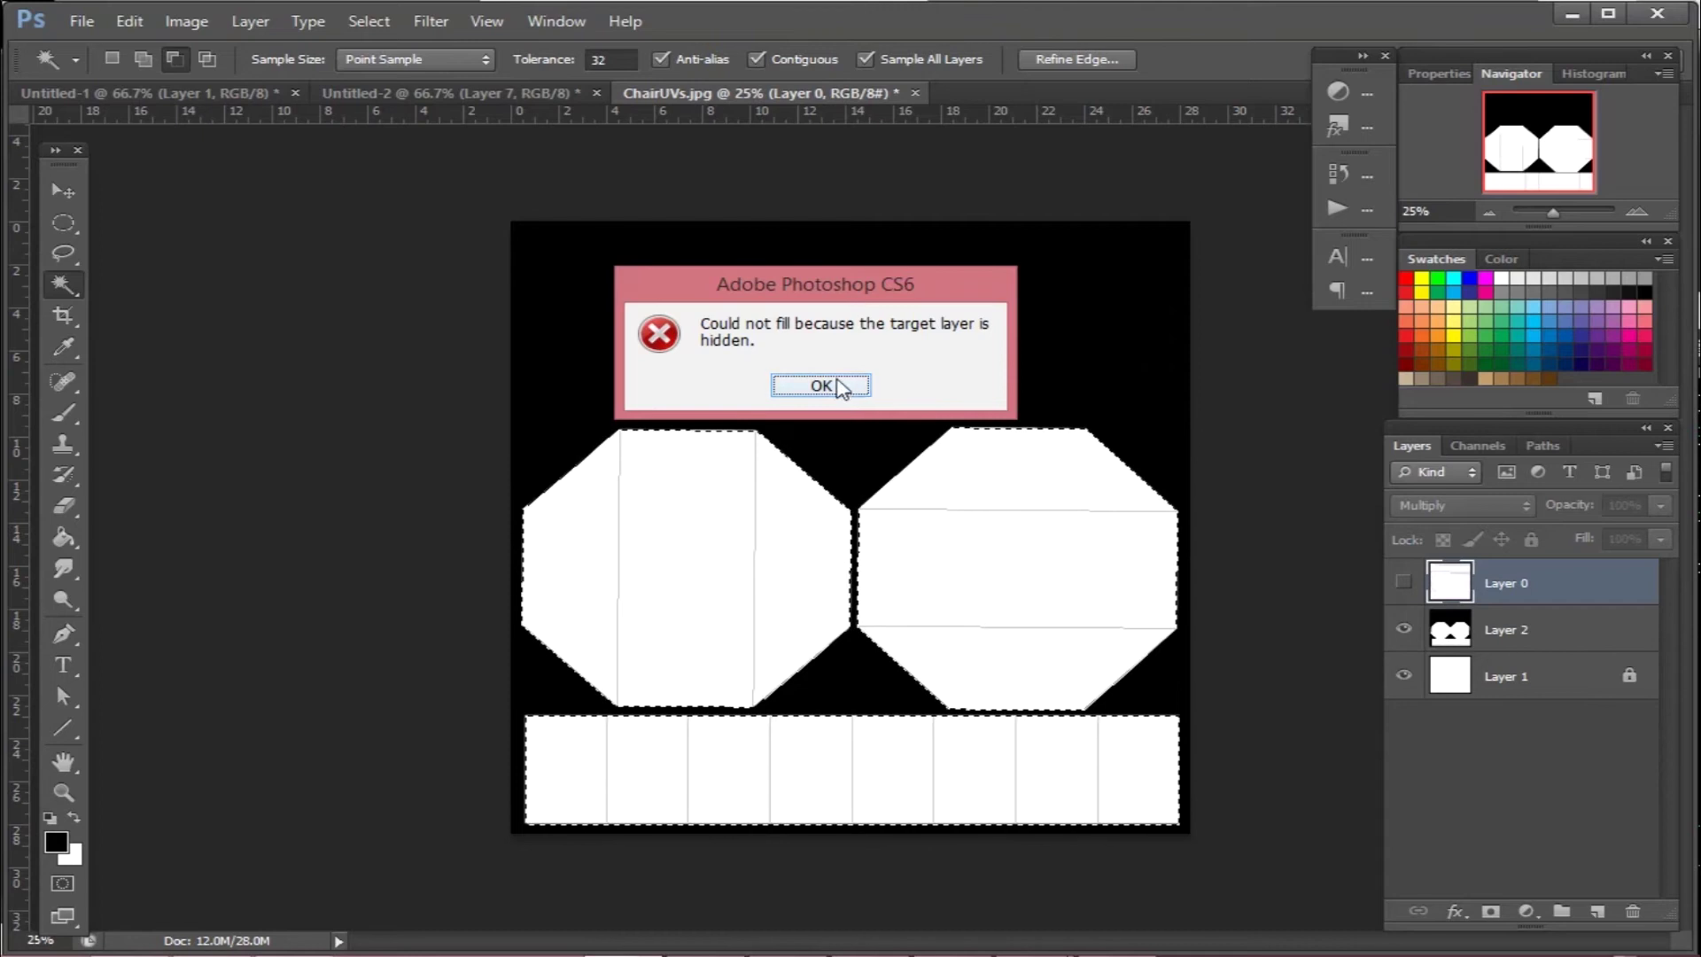
{"action": "left_click", "coordinate": [821, 385]}
{"action": "left_click", "coordinate": [1517, 642]}
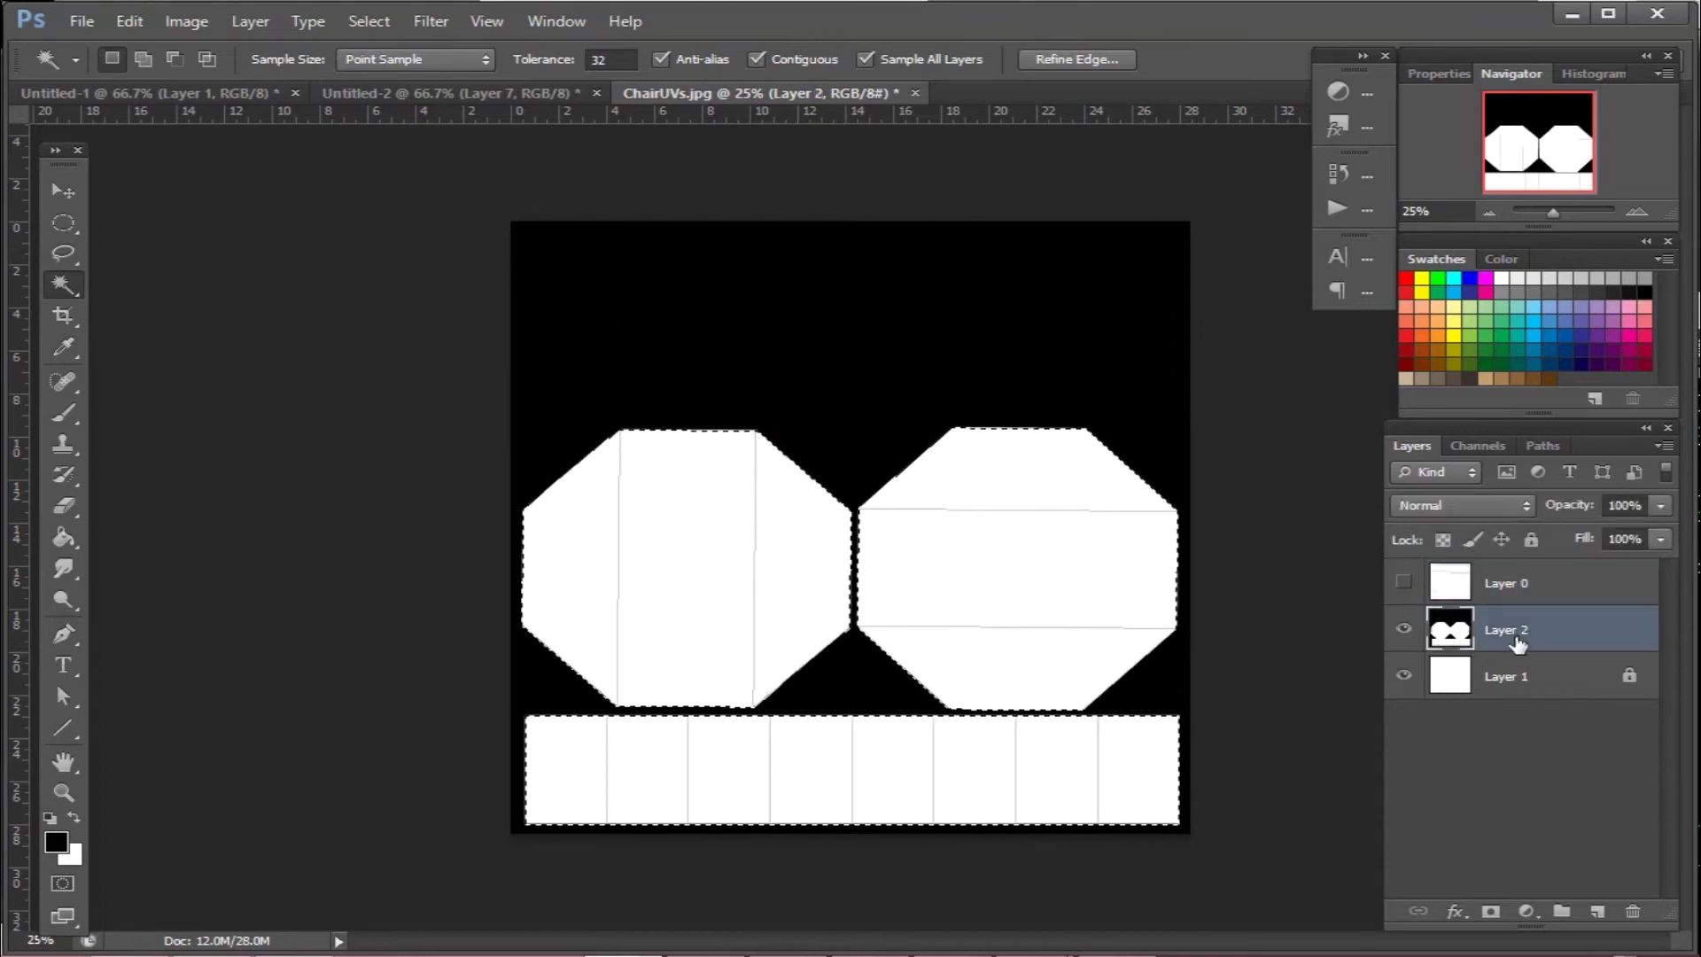
{"action": "key", "text": "alt+BackSpace"}
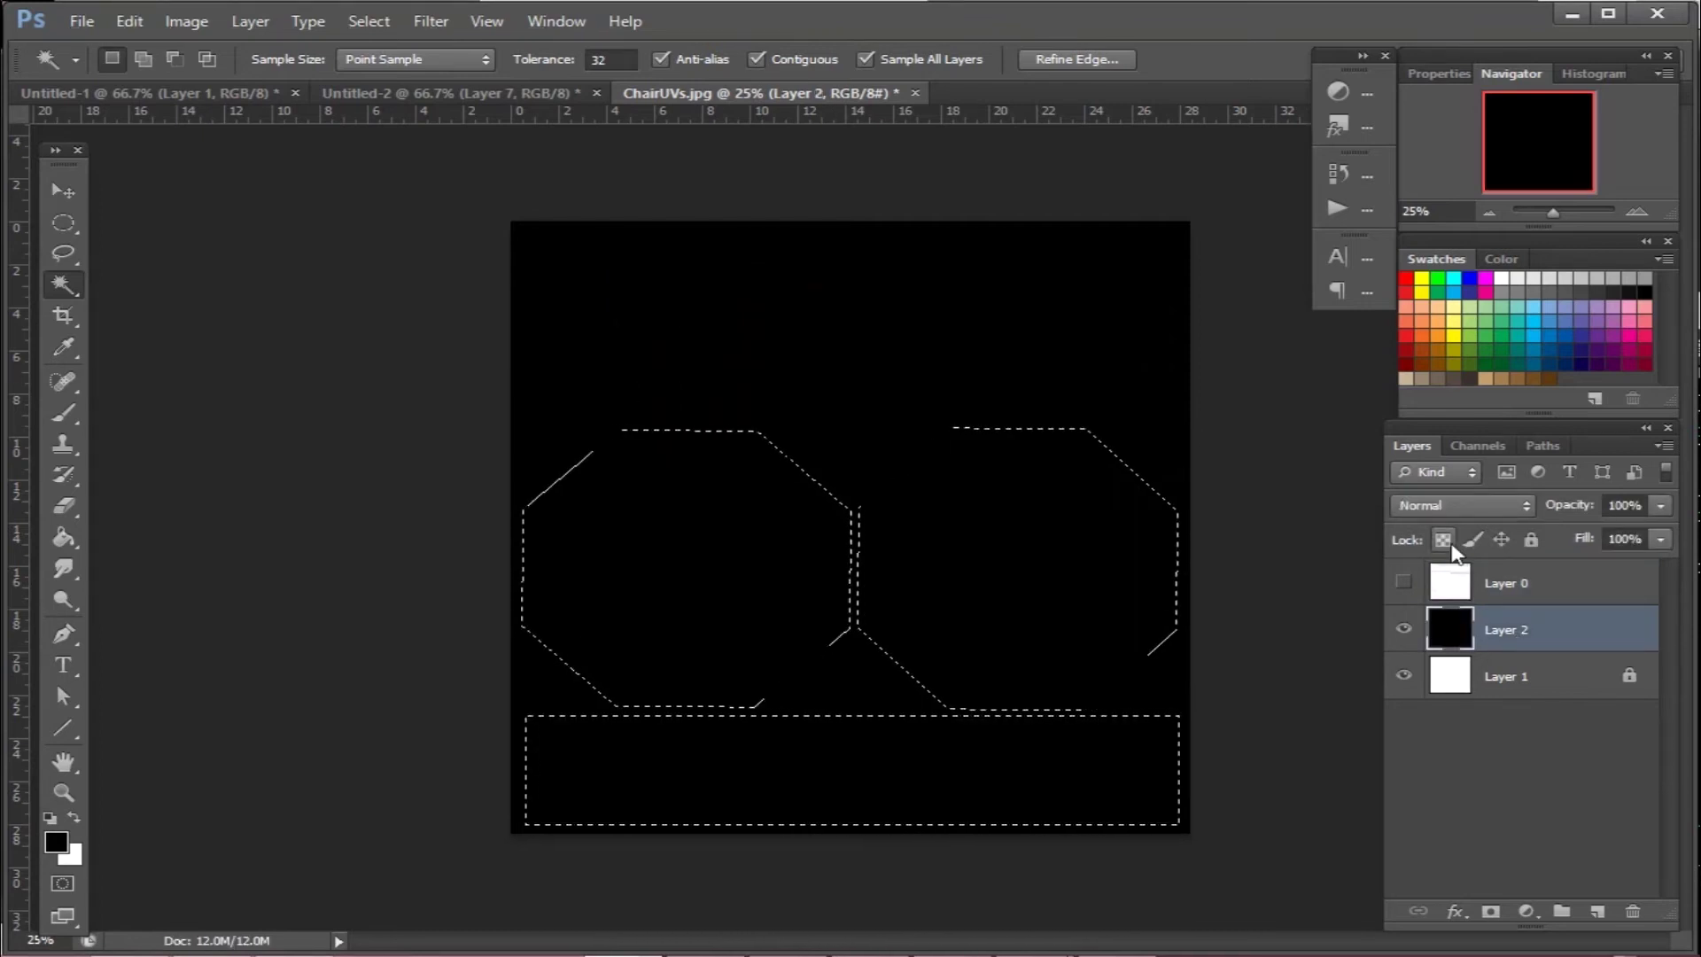
{"action": "key", "text": "ctrl+BackSpace"}
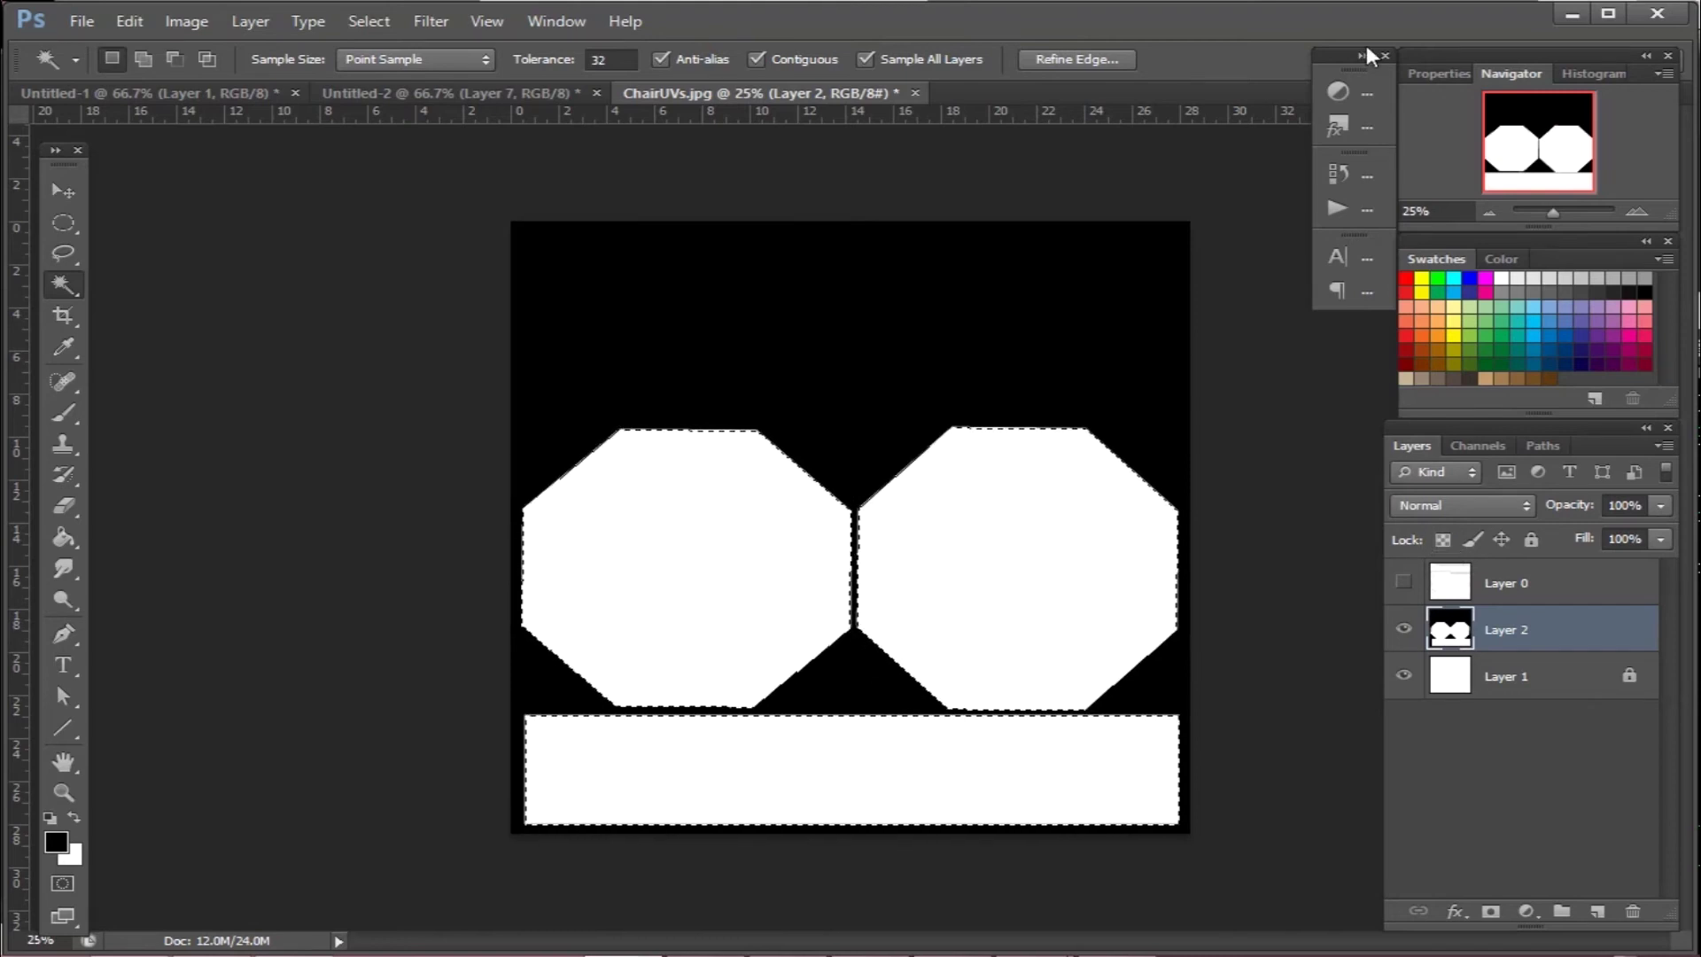
{"action": "key", "text": "ctrl+d"}
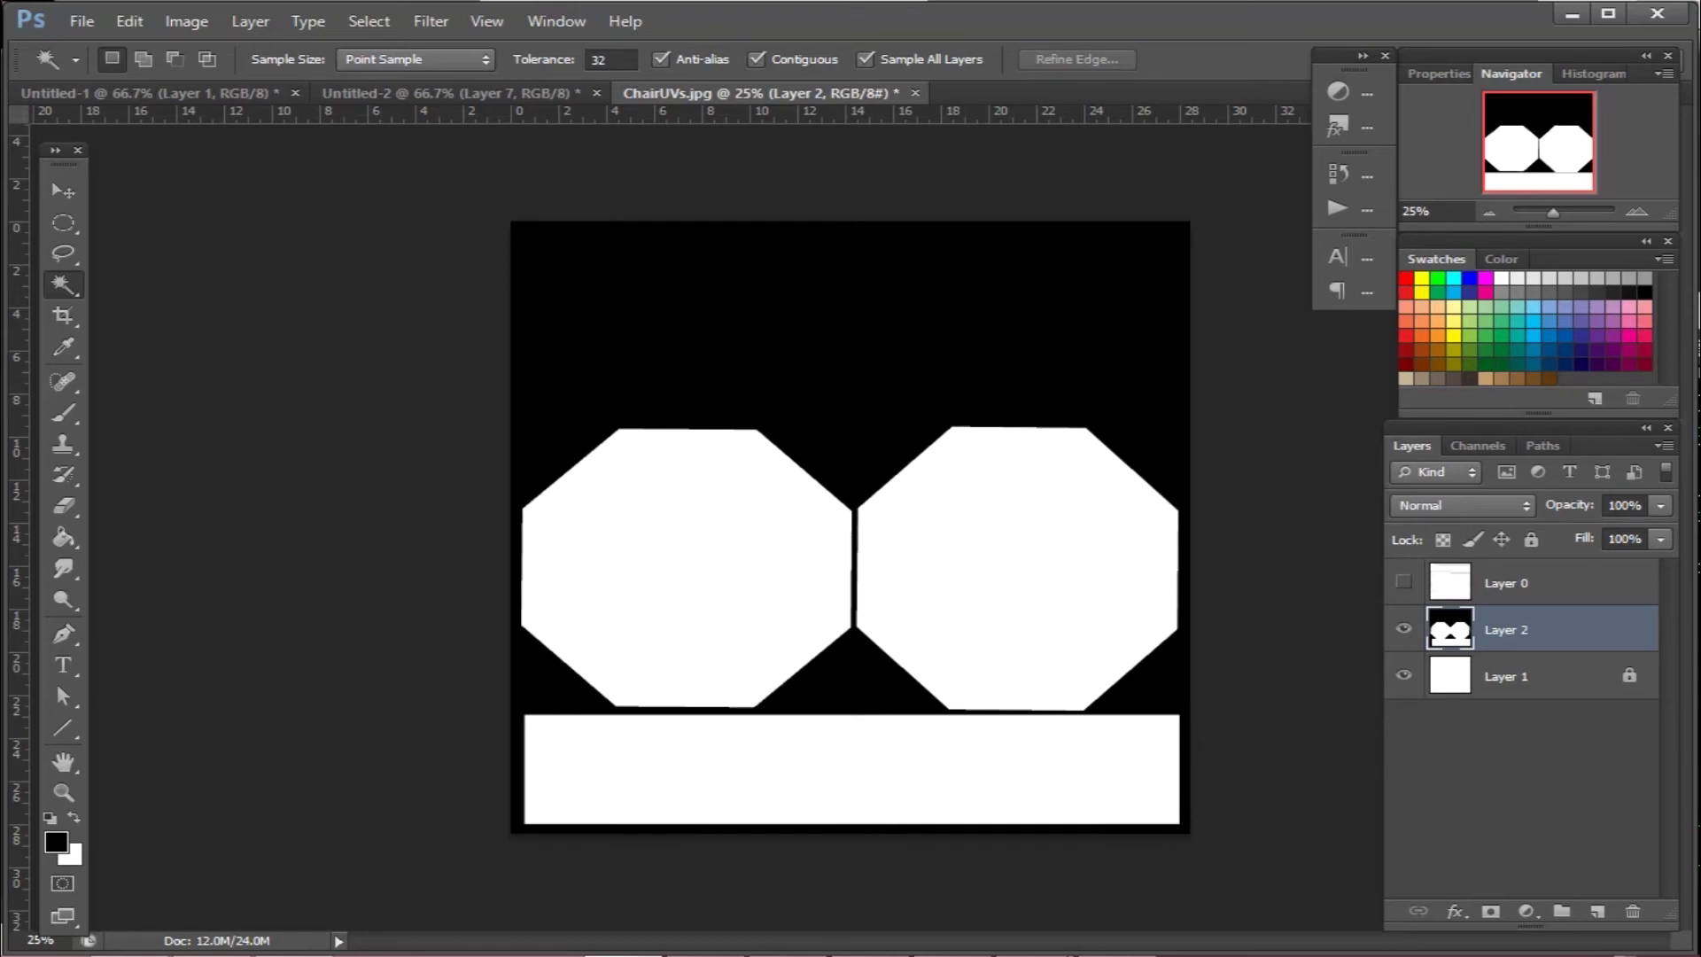
Step: Save the layered document as ChairUVs.psd, replacing the existing file
{"action": "left_click", "coordinate": [81, 20]}
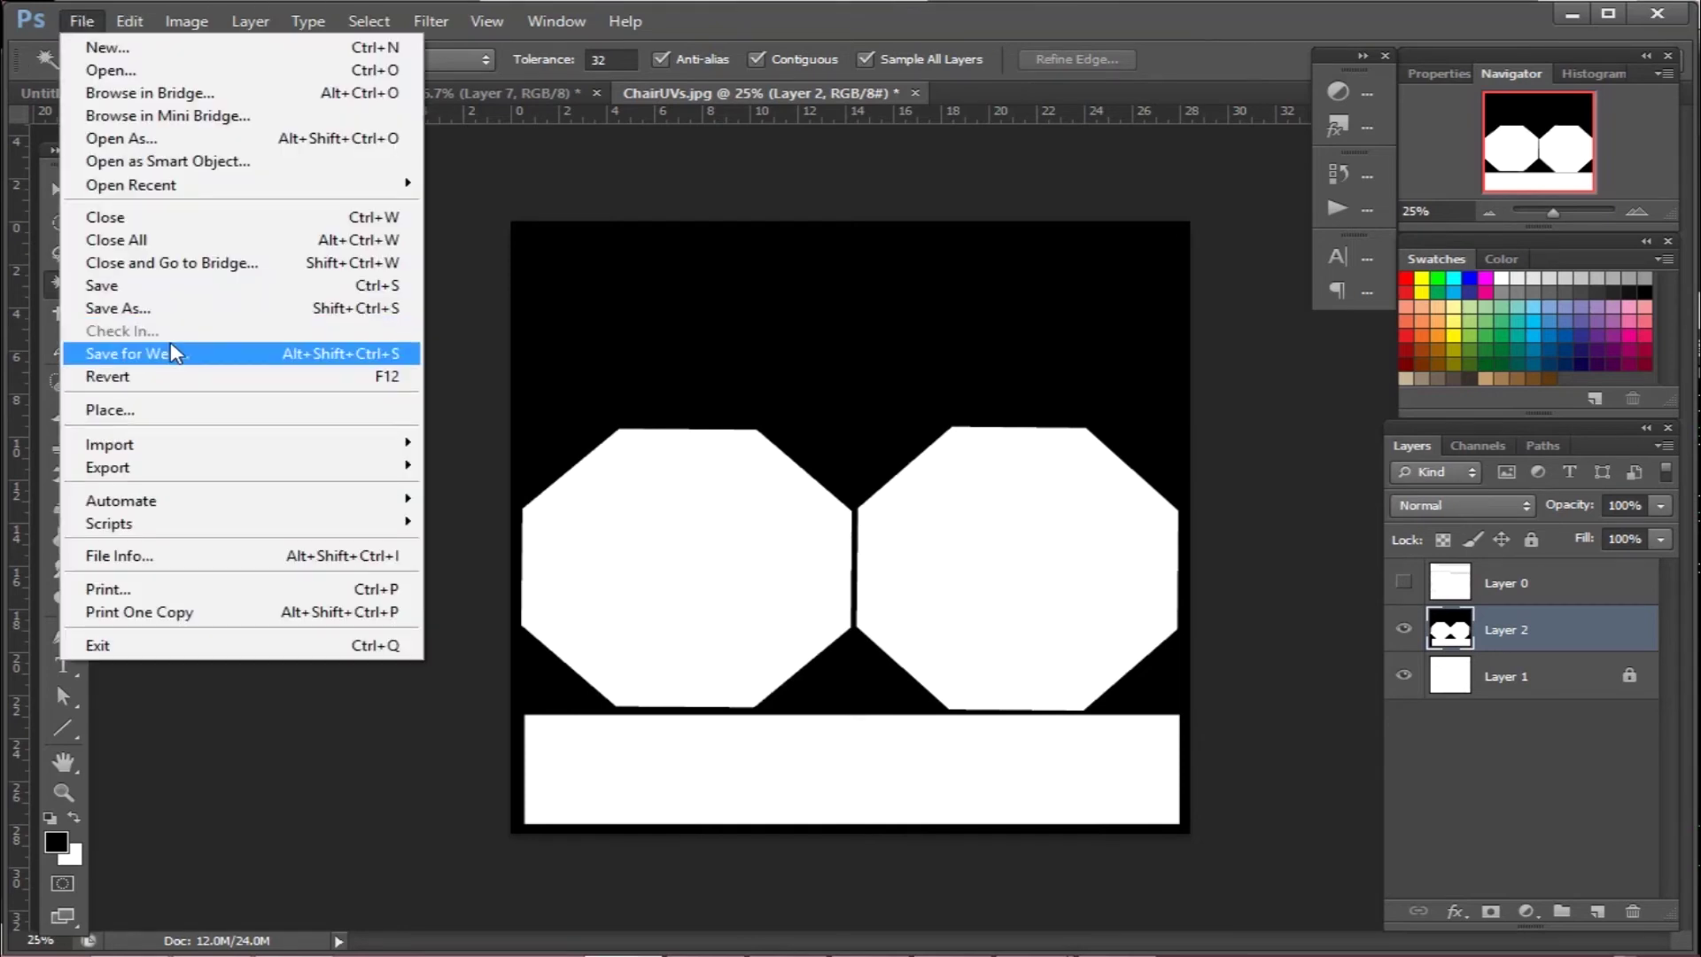
{"action": "left_click", "coordinate": [163, 308]}
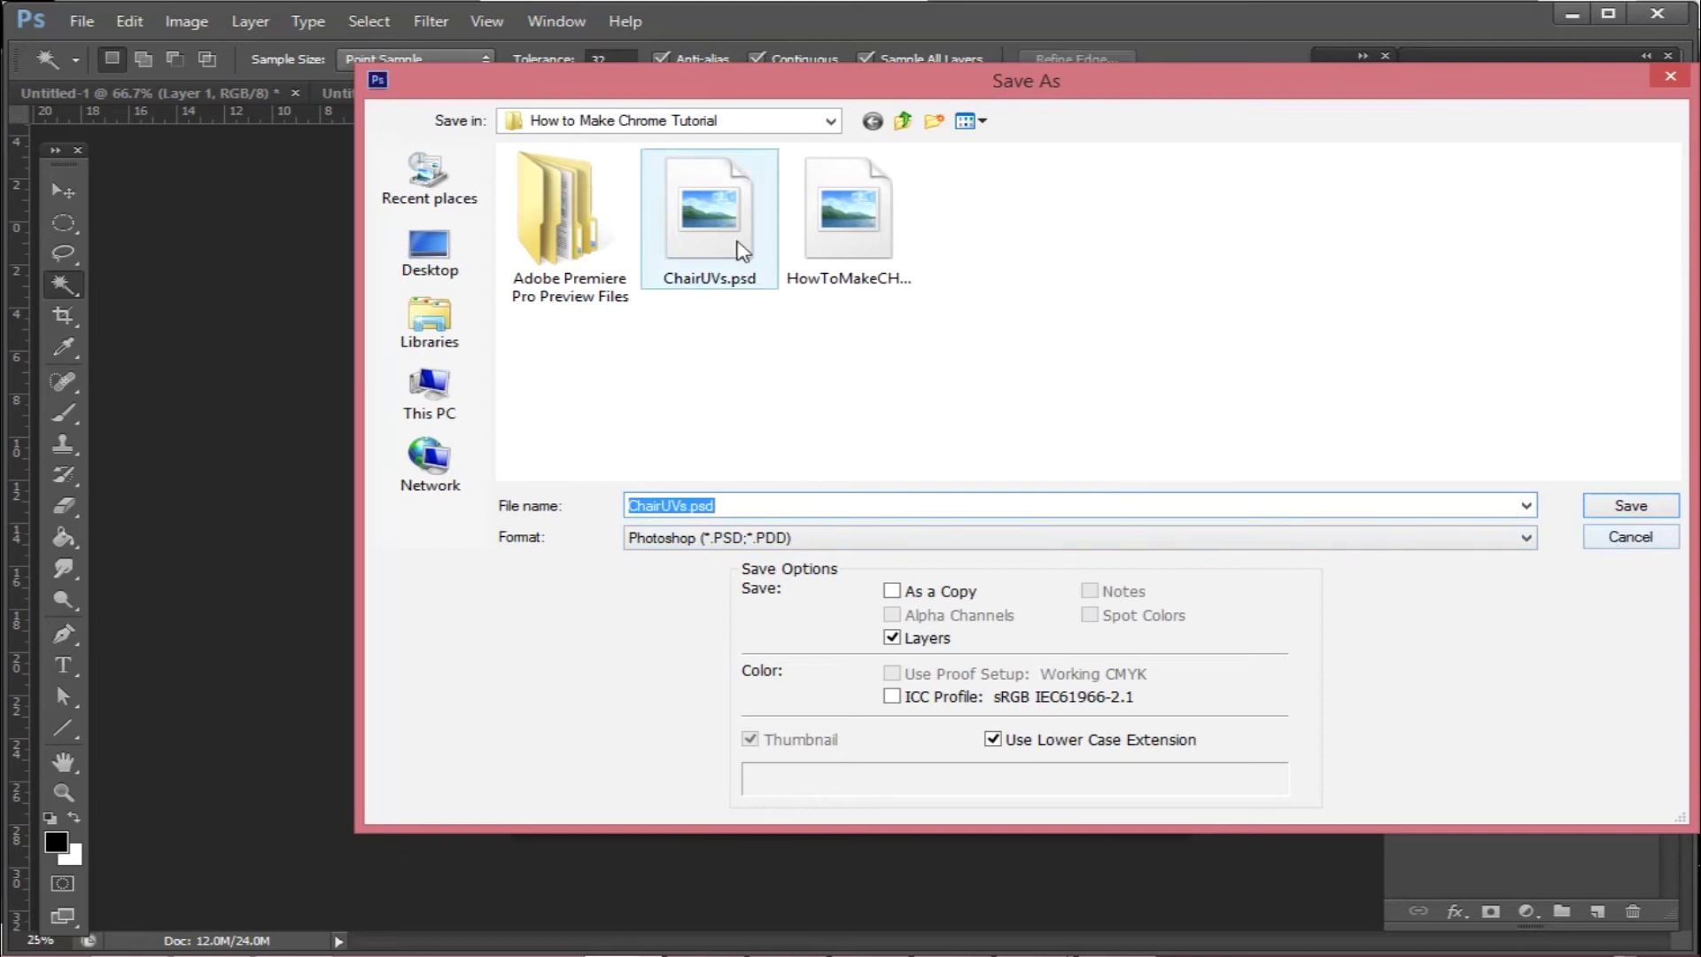
{"action": "left_click", "coordinate": [1634, 506]}
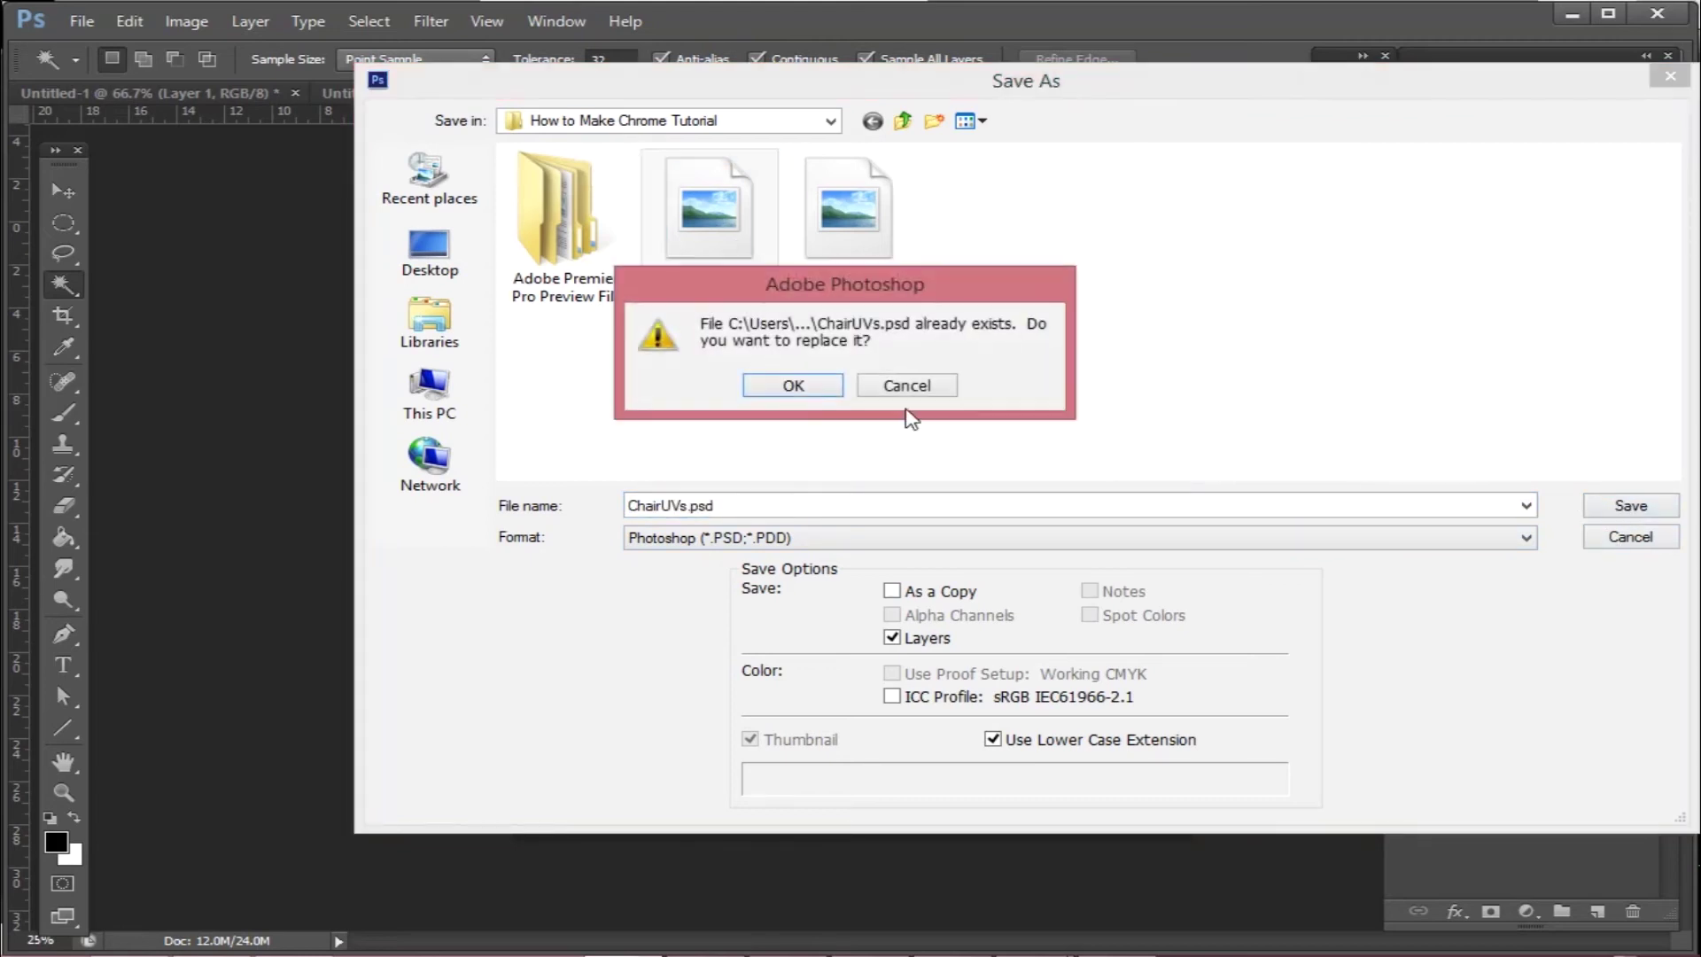
{"action": "left_click", "coordinate": [754, 383]}
{"action": "left_click", "coordinate": [1376, 376]}
Step: Export a maximum-quality JPEG via Save for Web, overwriting ChairMask.jpg
{"action": "left_click", "coordinate": [71, 23]}
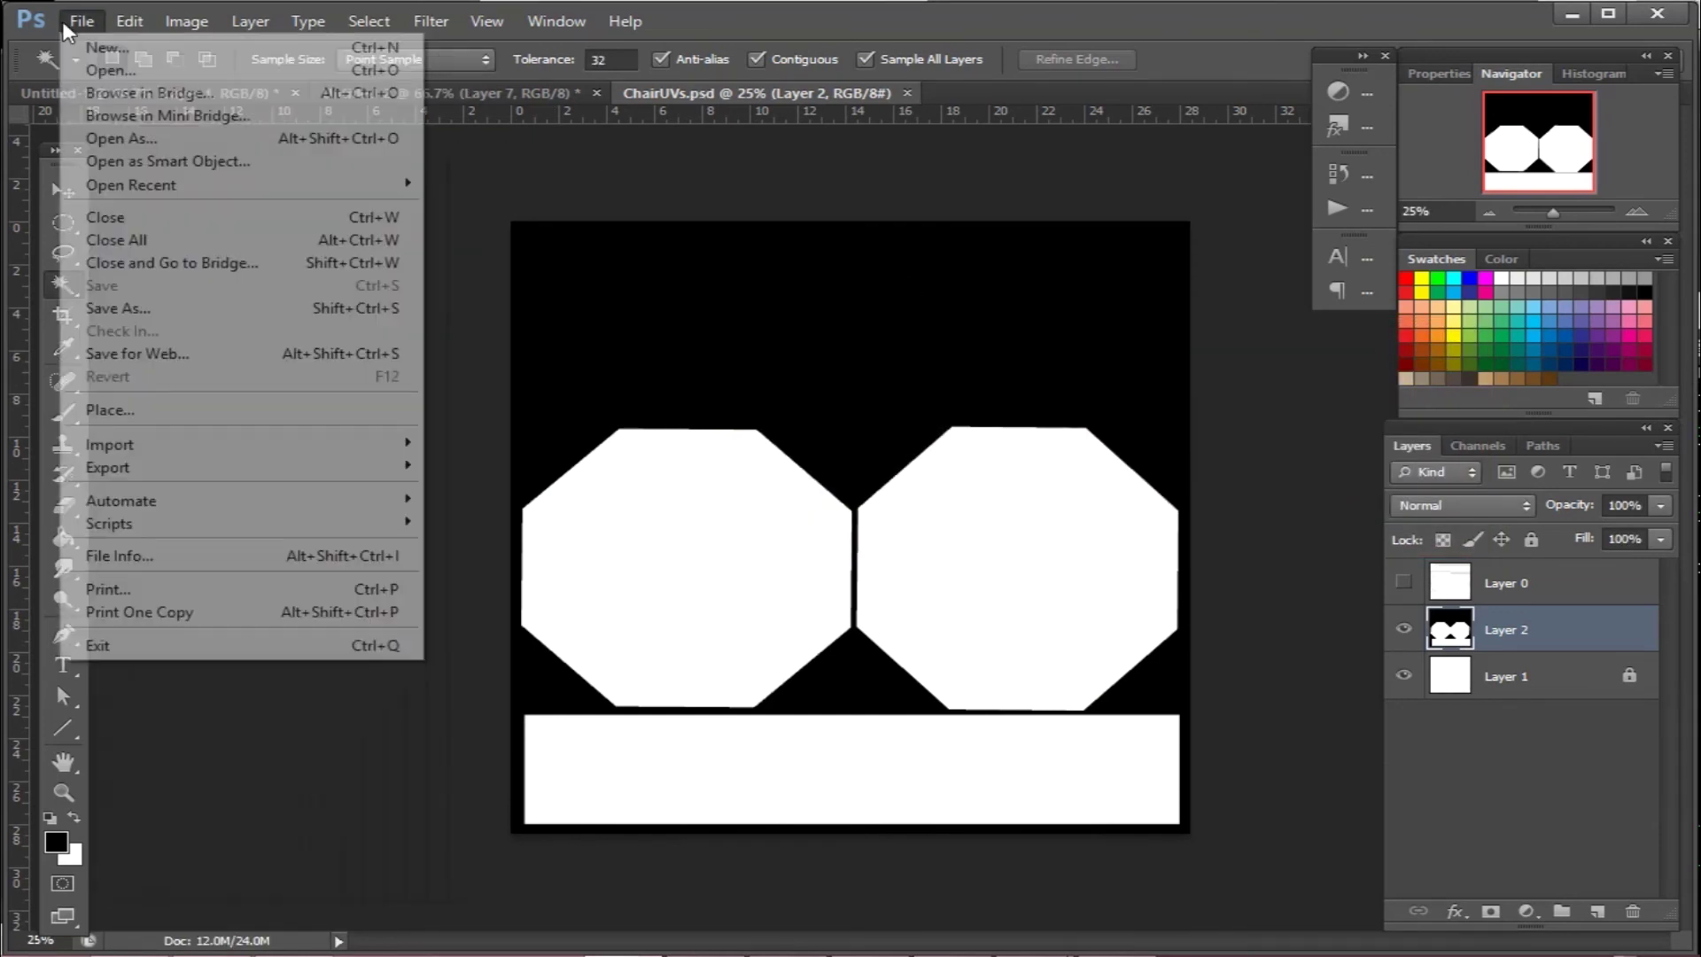
{"action": "left_click", "coordinate": [186, 354]}
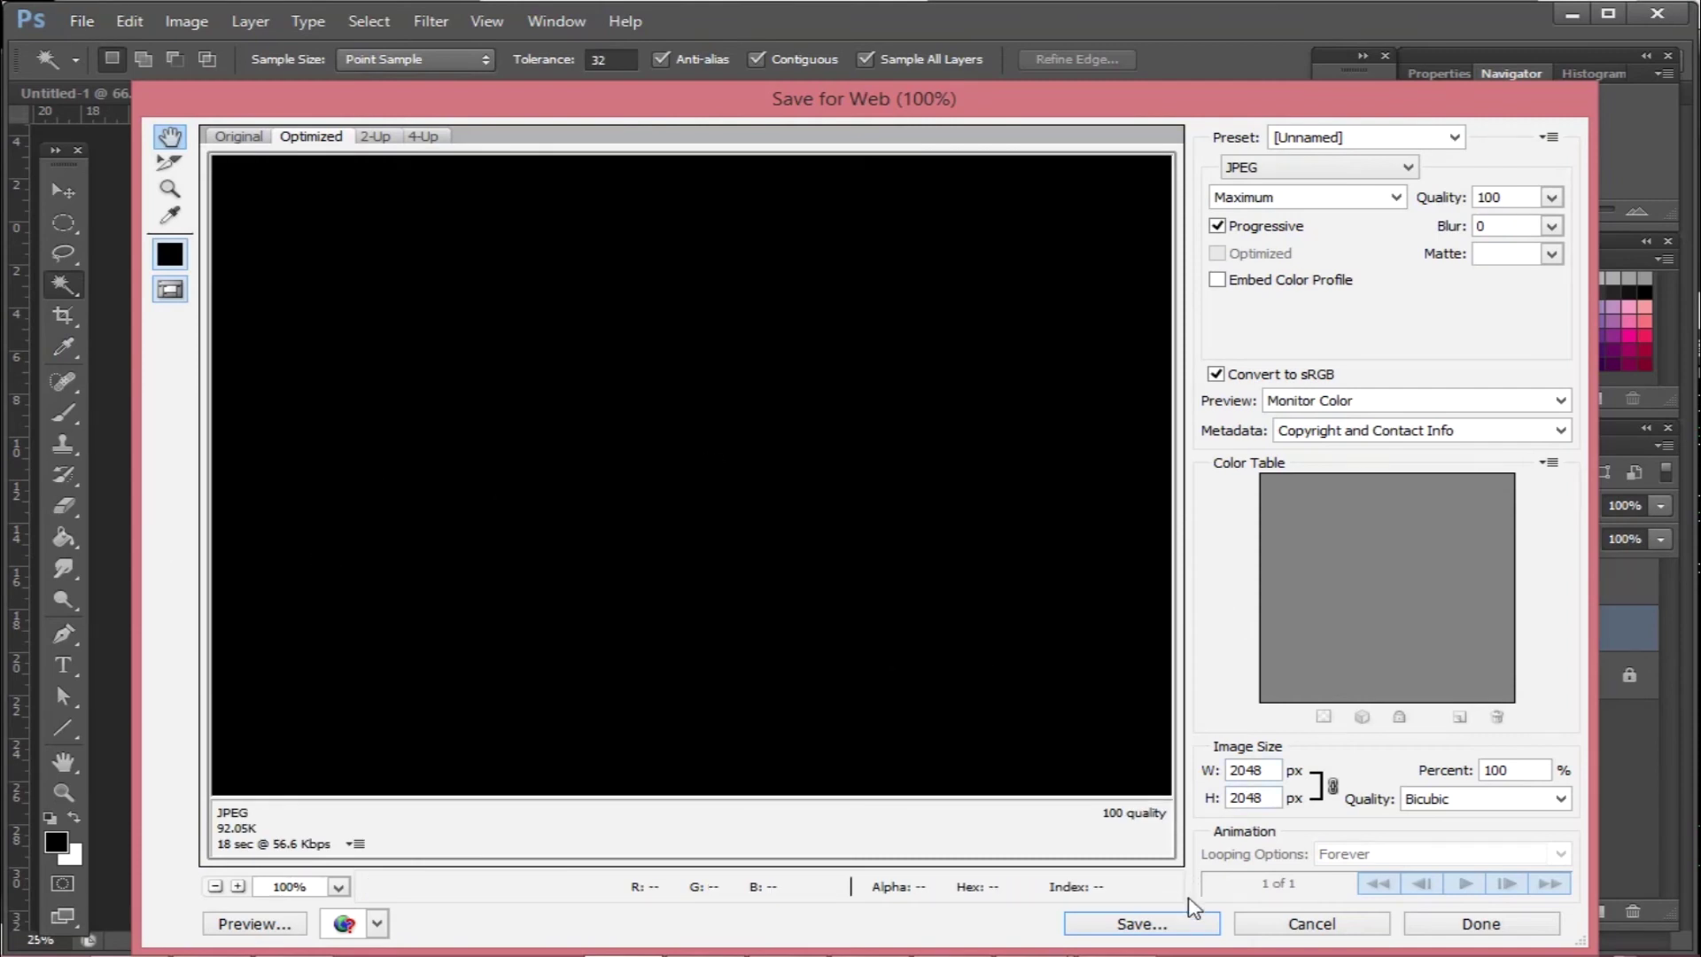
{"action": "left_click", "coordinate": [1169, 922]}
{"action": "left_click", "coordinate": [499, 451]}
{"action": "left_click", "coordinate": [1418, 756]}
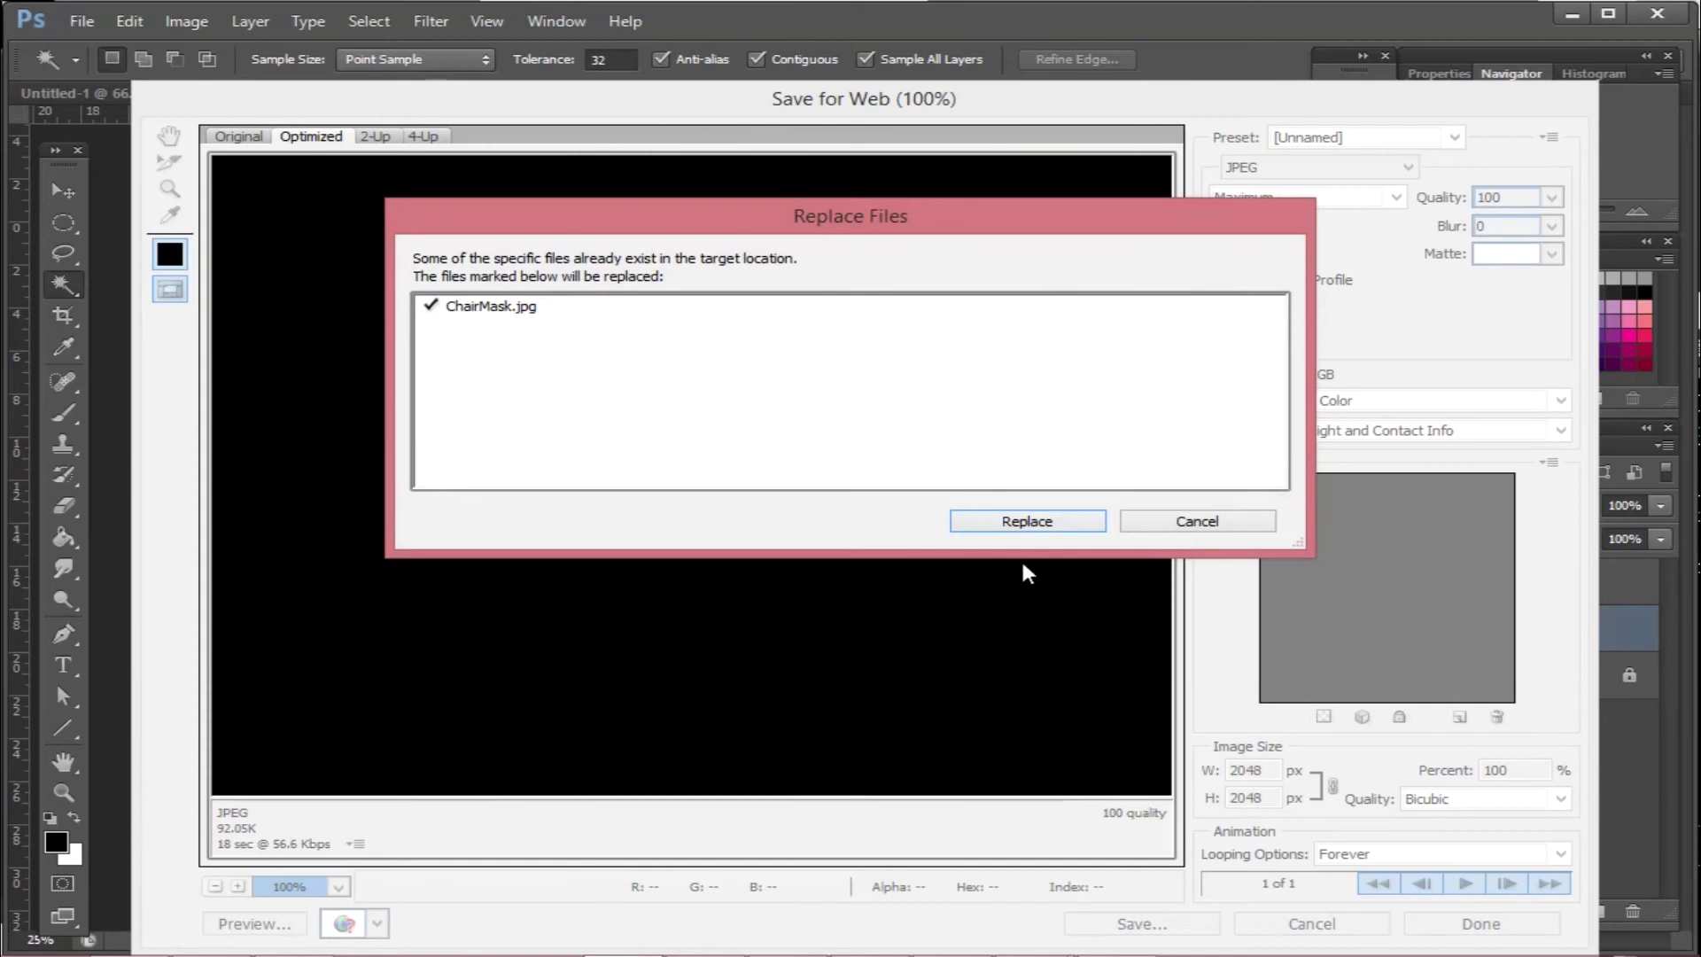
{"action": "left_click", "coordinate": [1027, 525]}
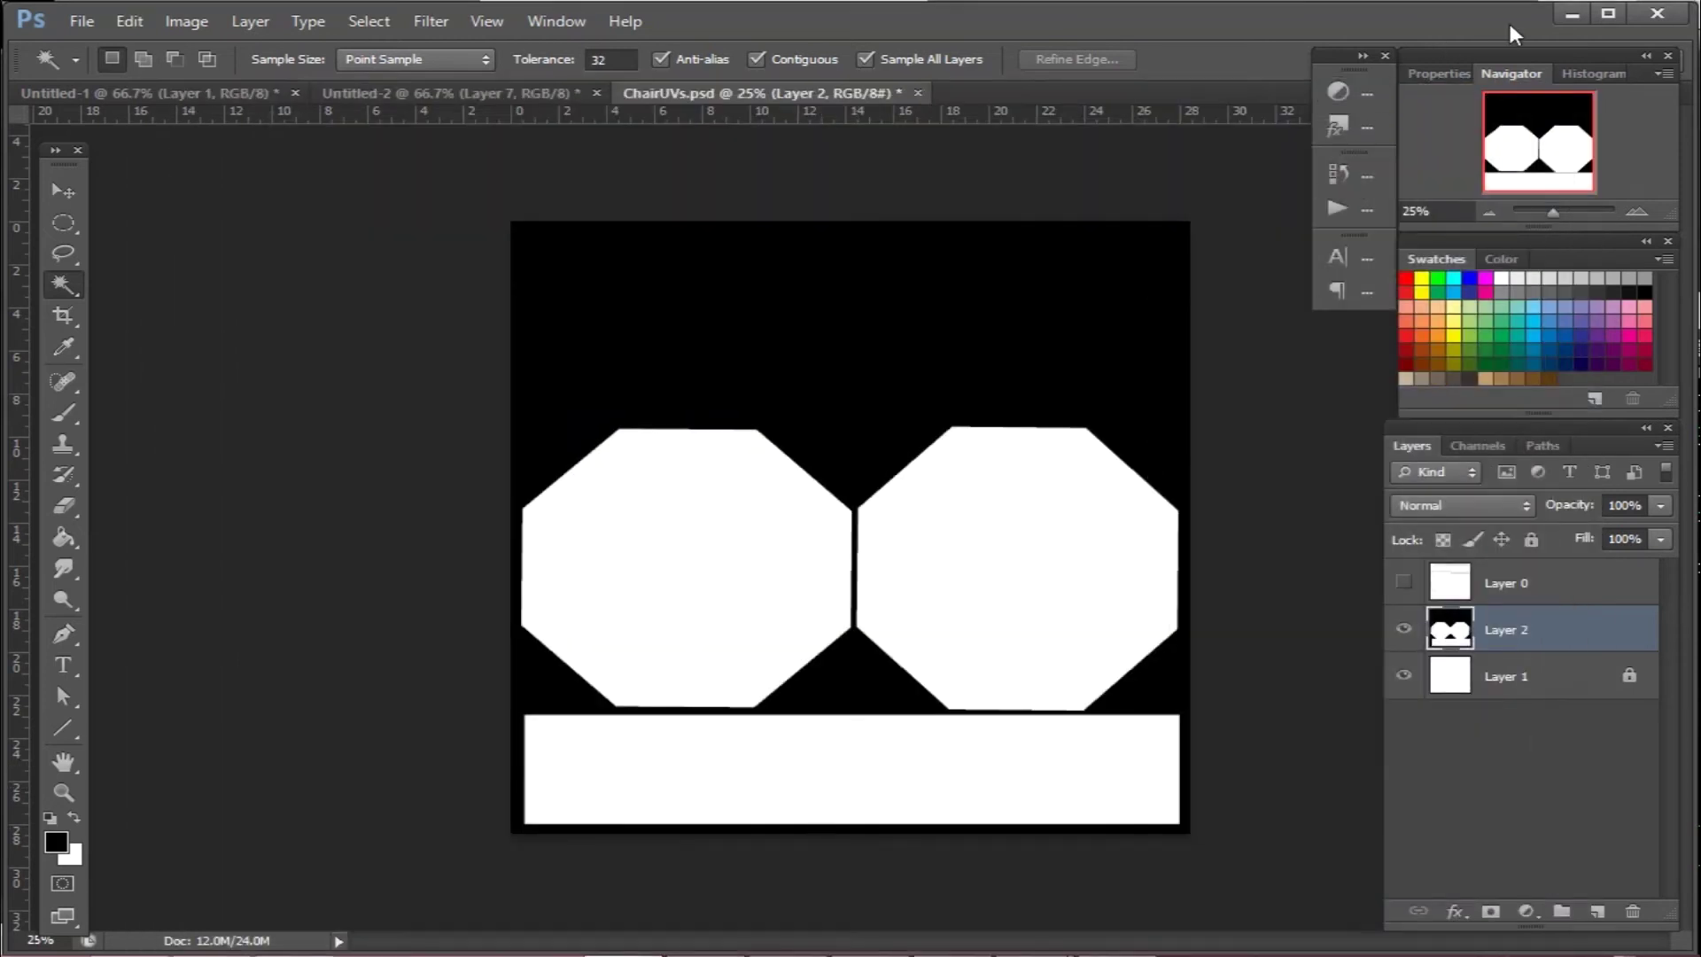
{"action": "left_click", "coordinate": [1573, 13]}
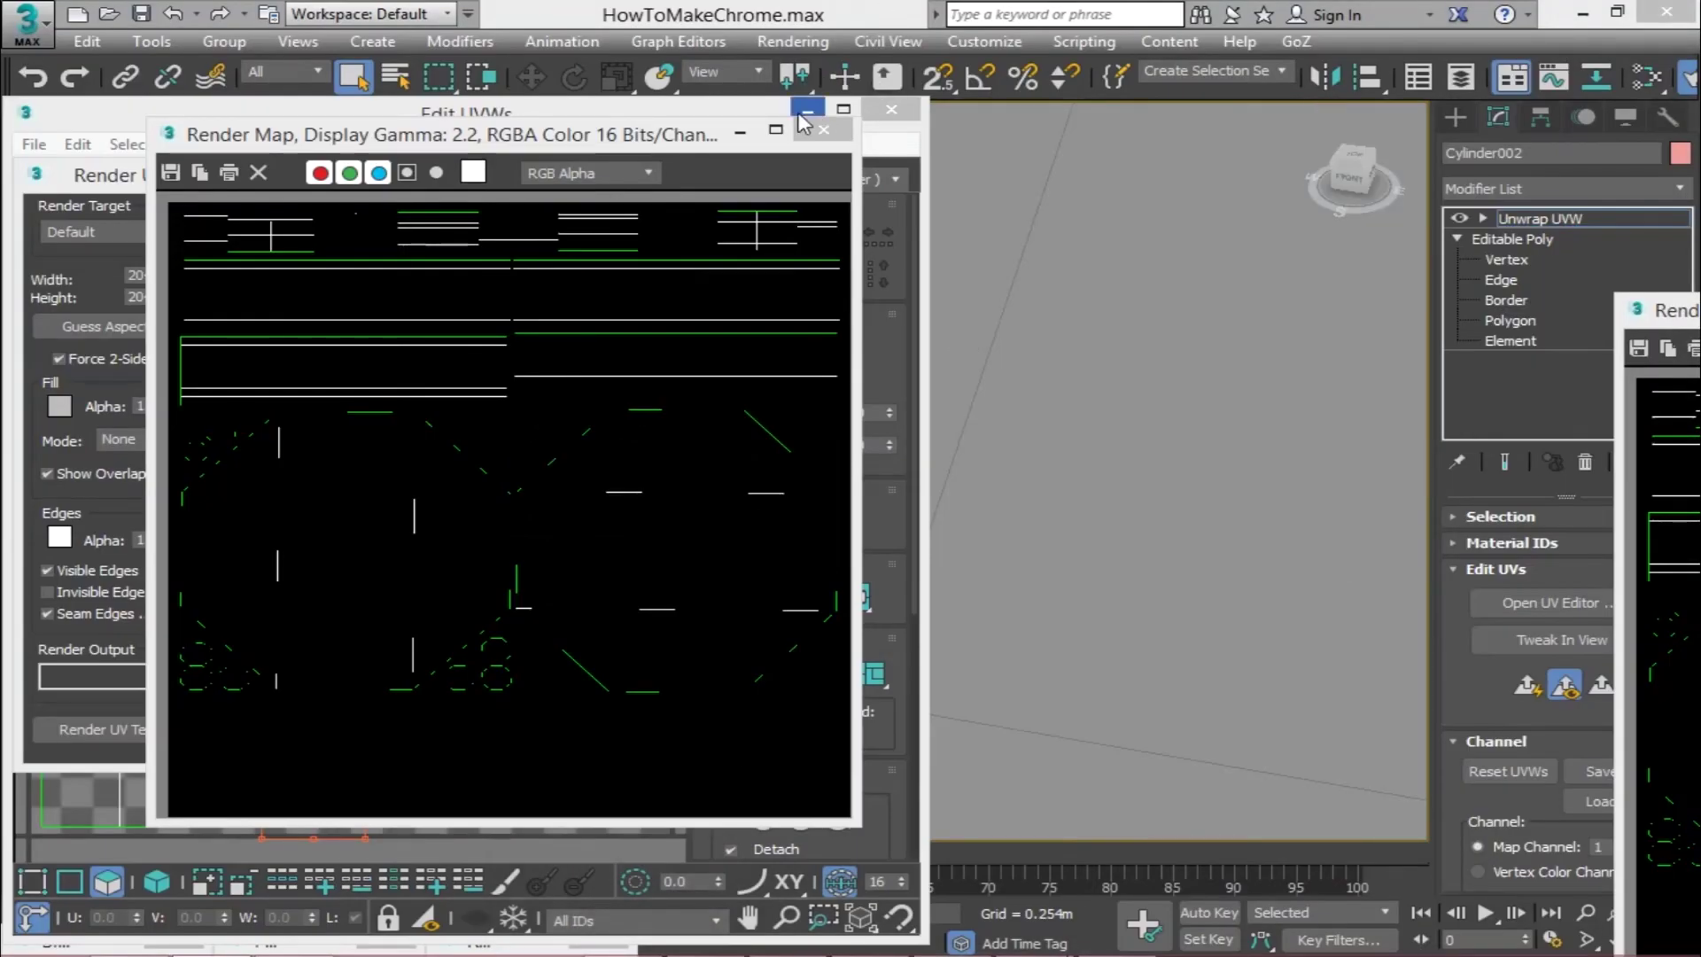
Step: Close the UV render windows and load ChairMask.jpg as the Edit UVWs background bitmap
{"action": "left_click", "coordinate": [741, 131]}
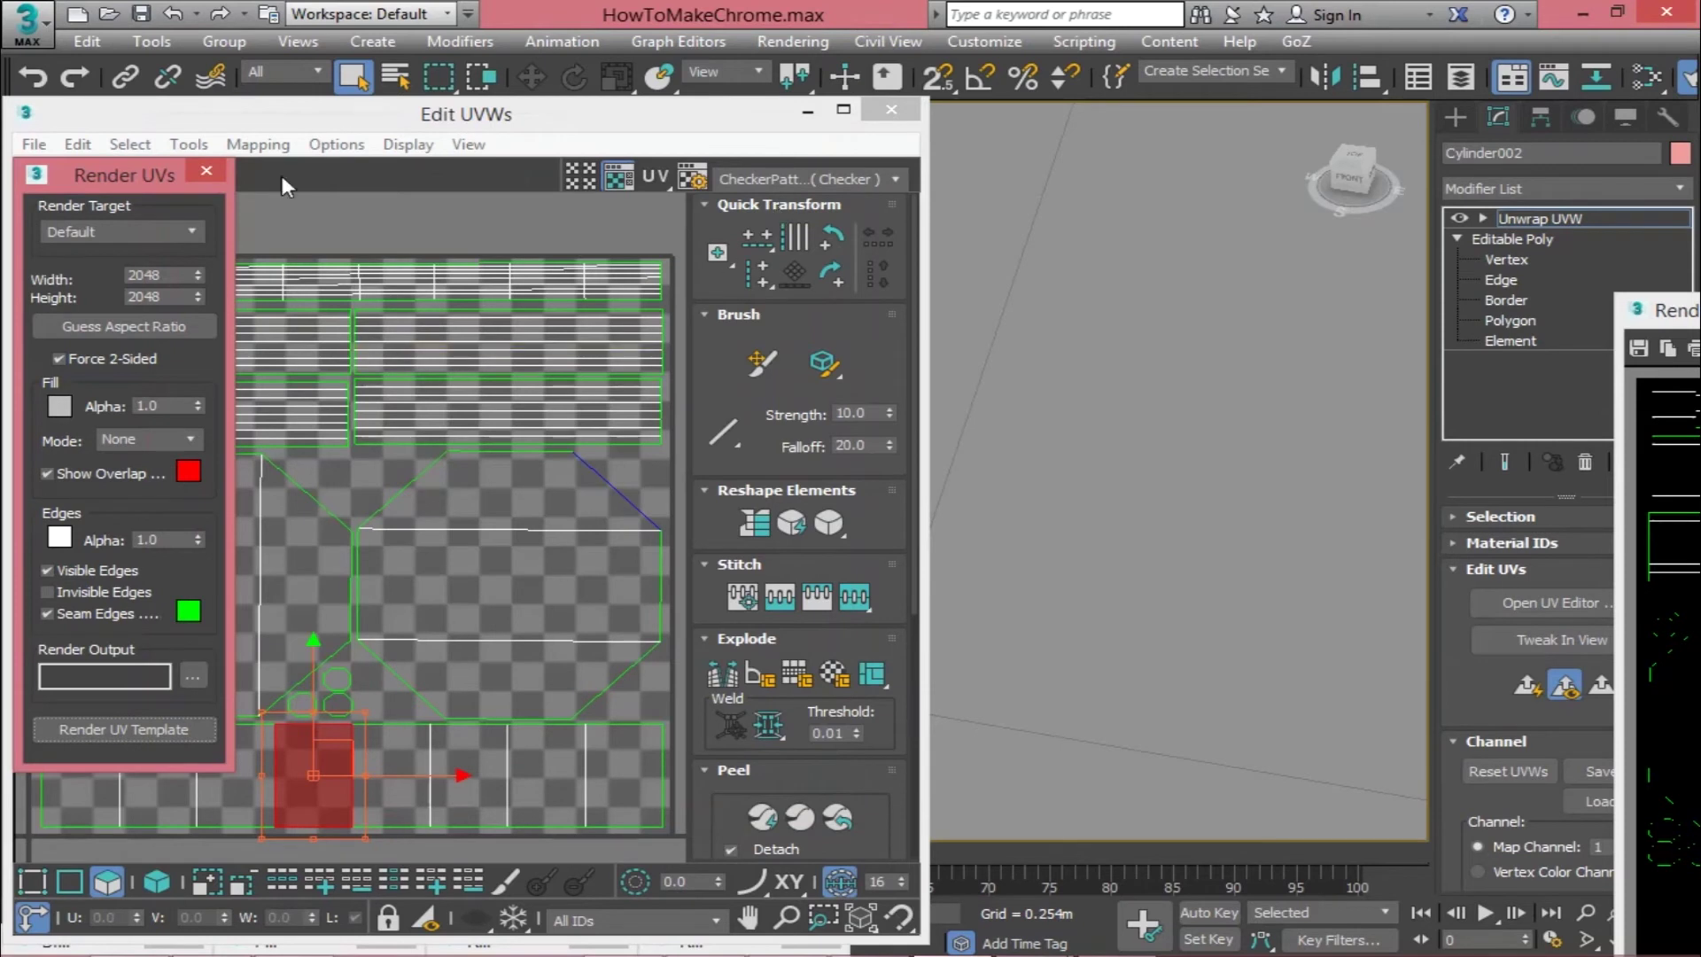
{"action": "left_click", "coordinate": [207, 170]}
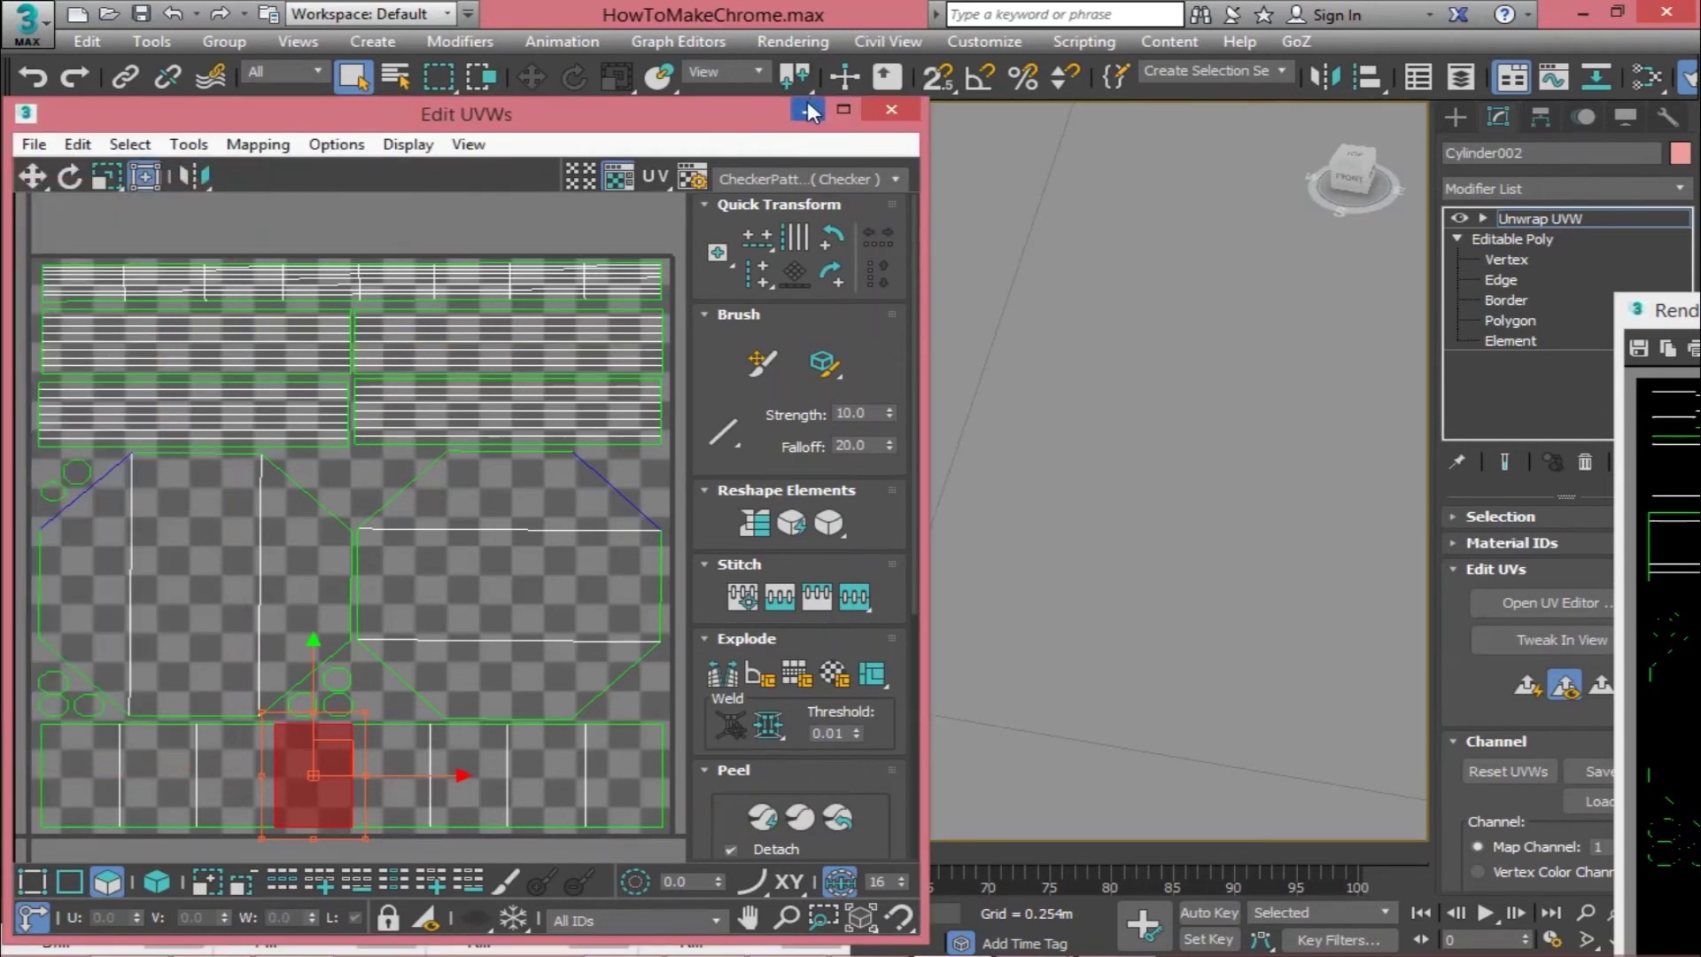
{"action": "left_click", "coordinate": [852, 179]}
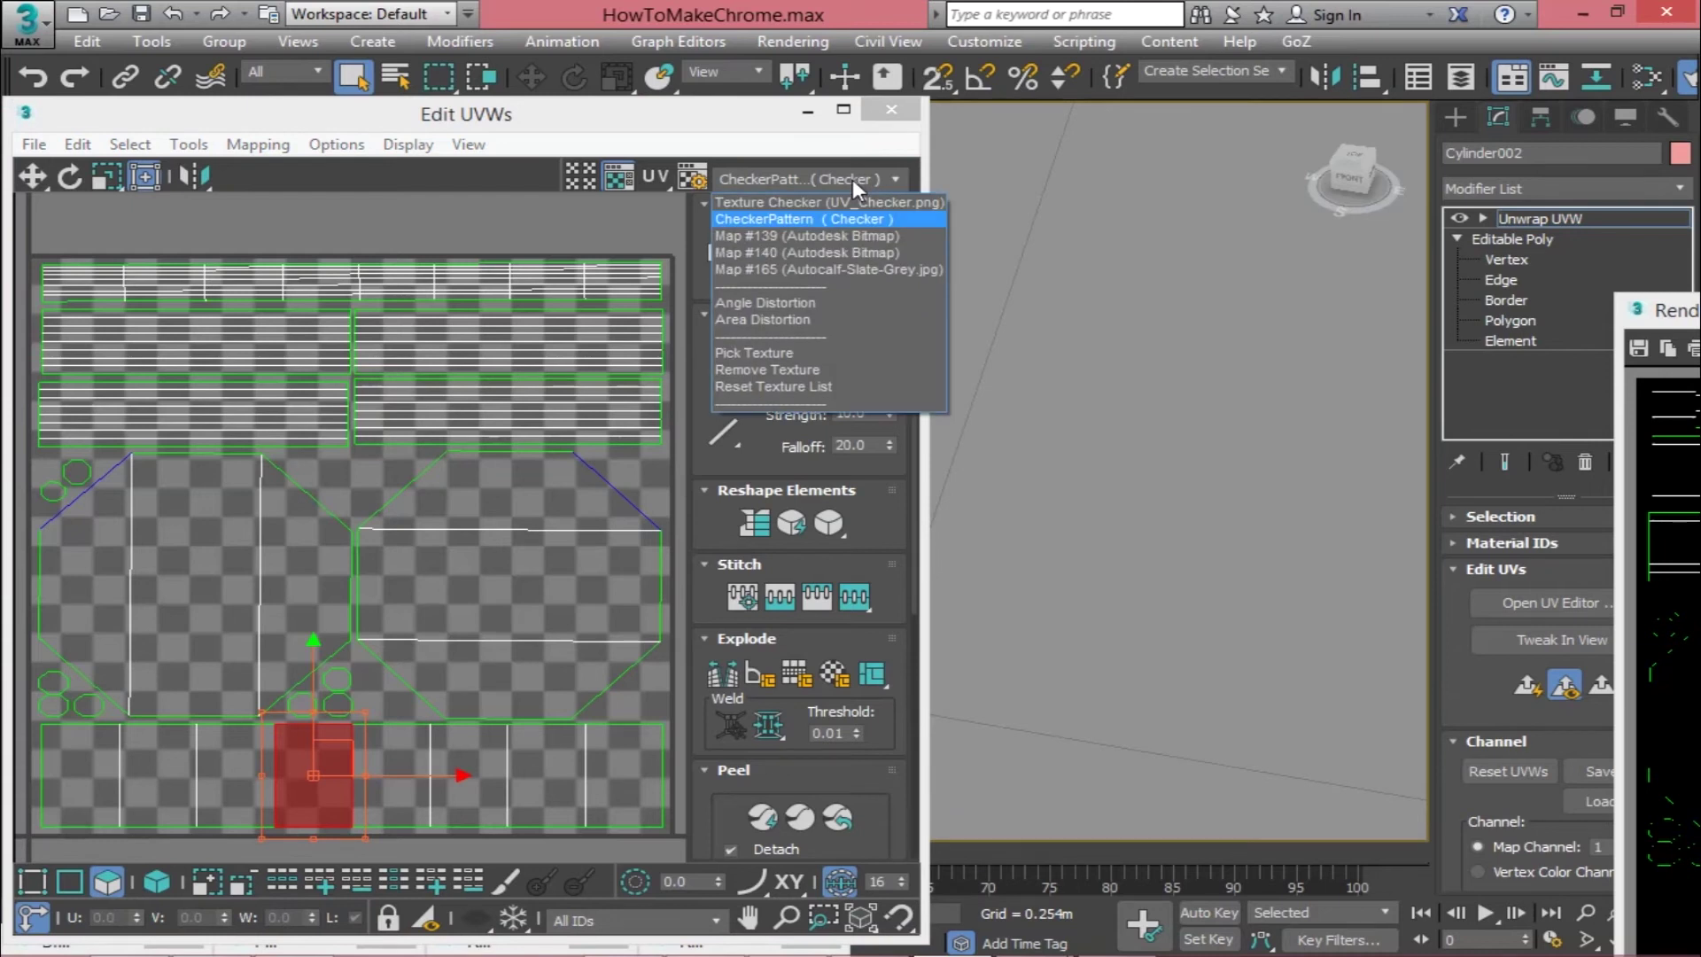
{"action": "left_click", "coordinate": [834, 351]}
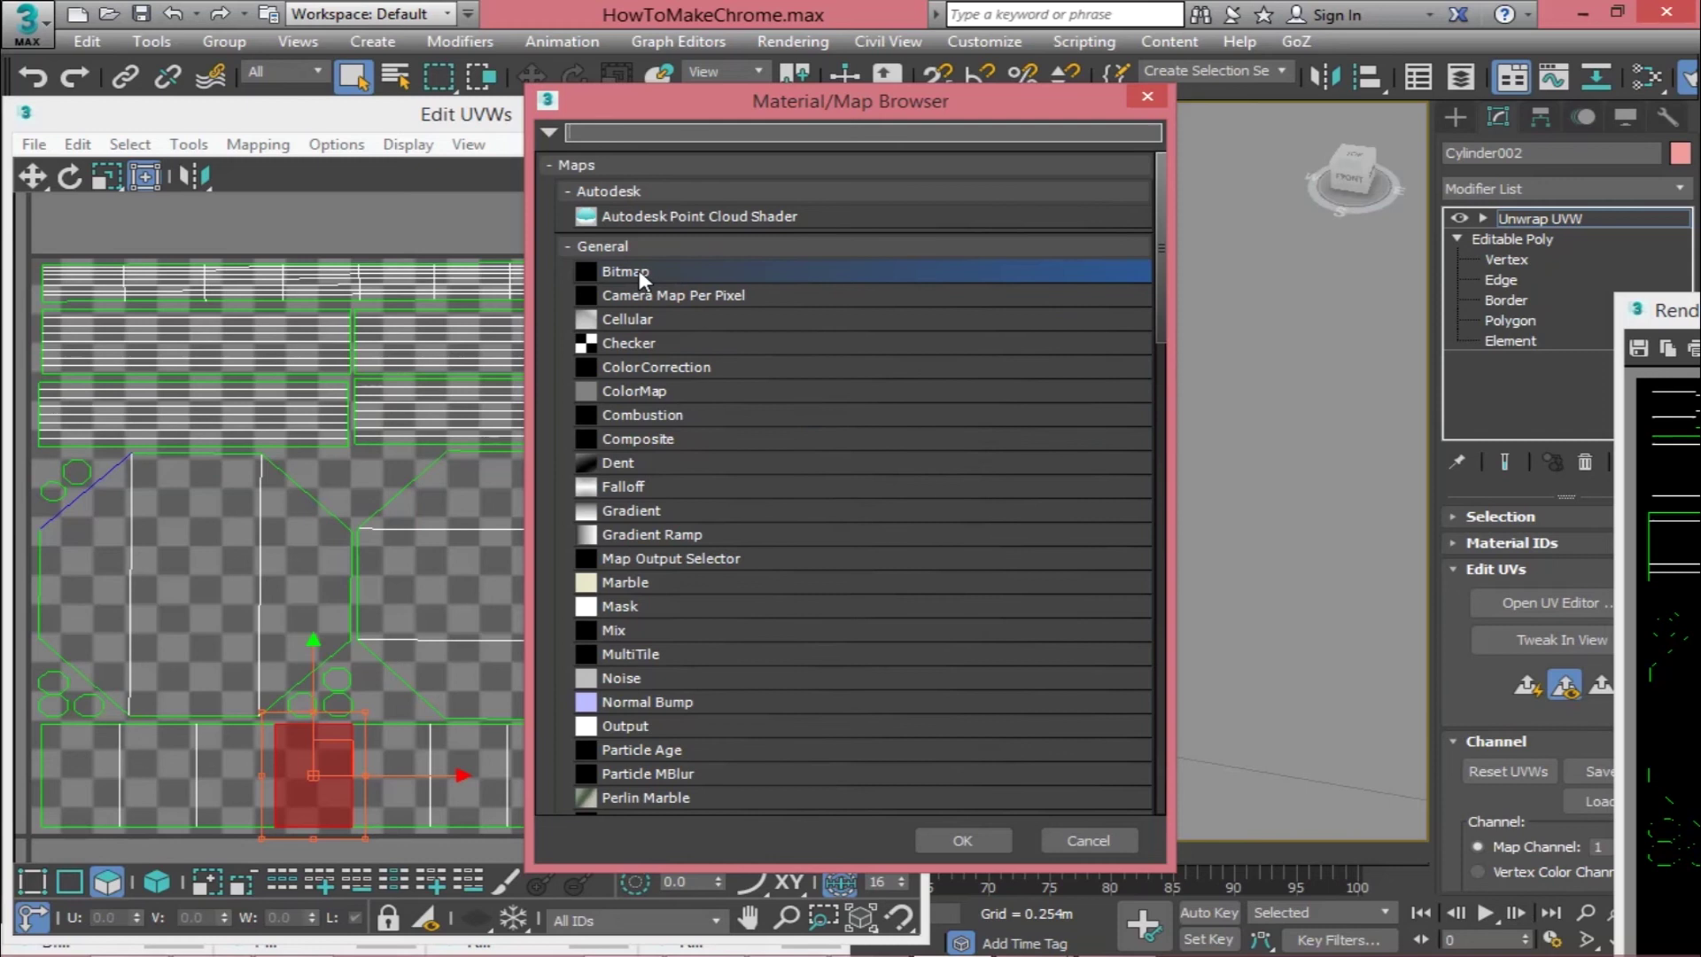
{"action": "double_click", "coordinate": [635, 272]}
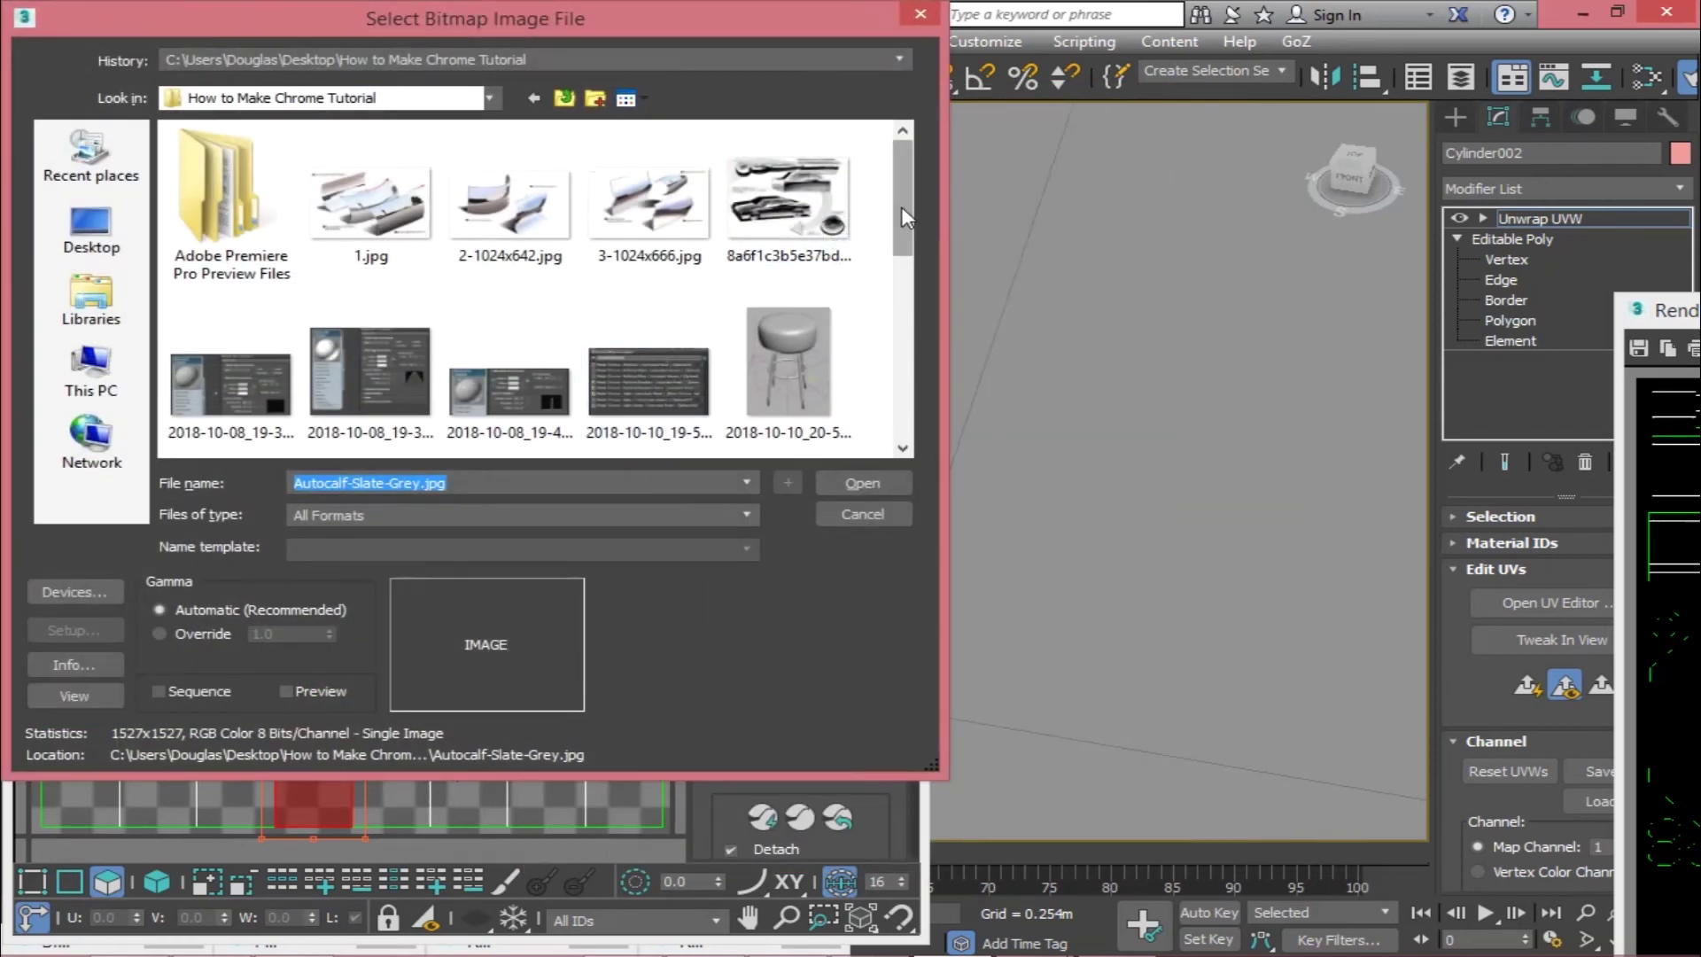
{"action": "left_click_drag", "start_coordinate": [905, 217], "coordinate": [908, 426]}
{"action": "left_click", "coordinate": [649, 191]}
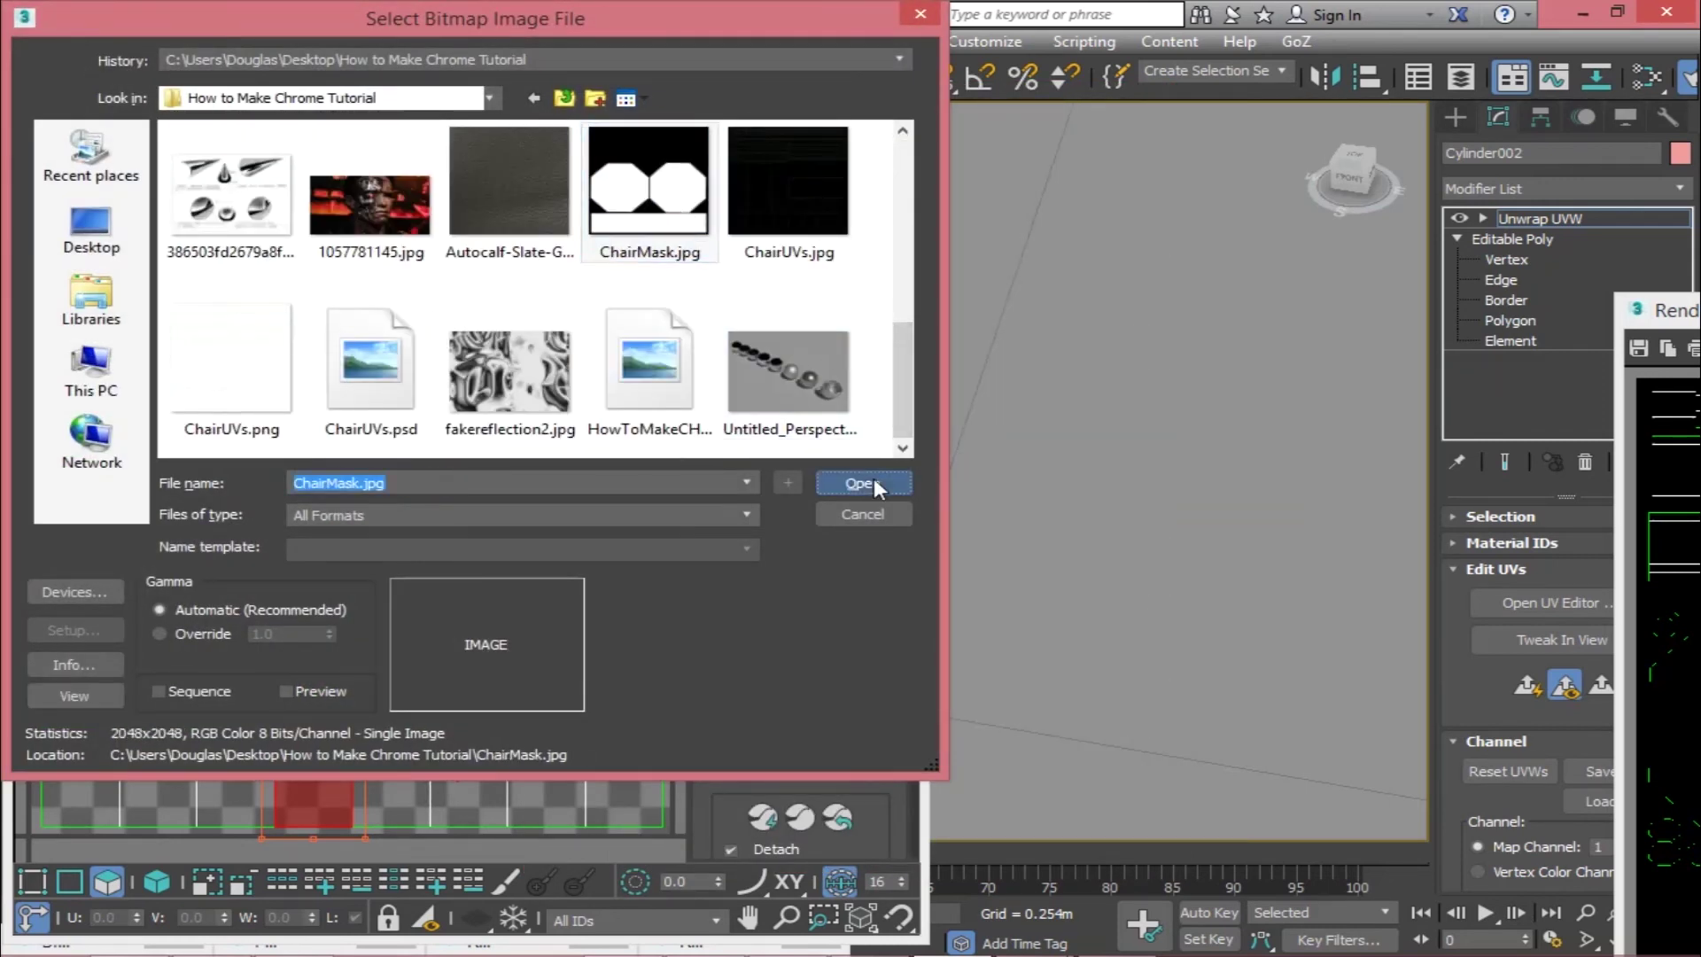
{"action": "left_click", "coordinate": [875, 481]}
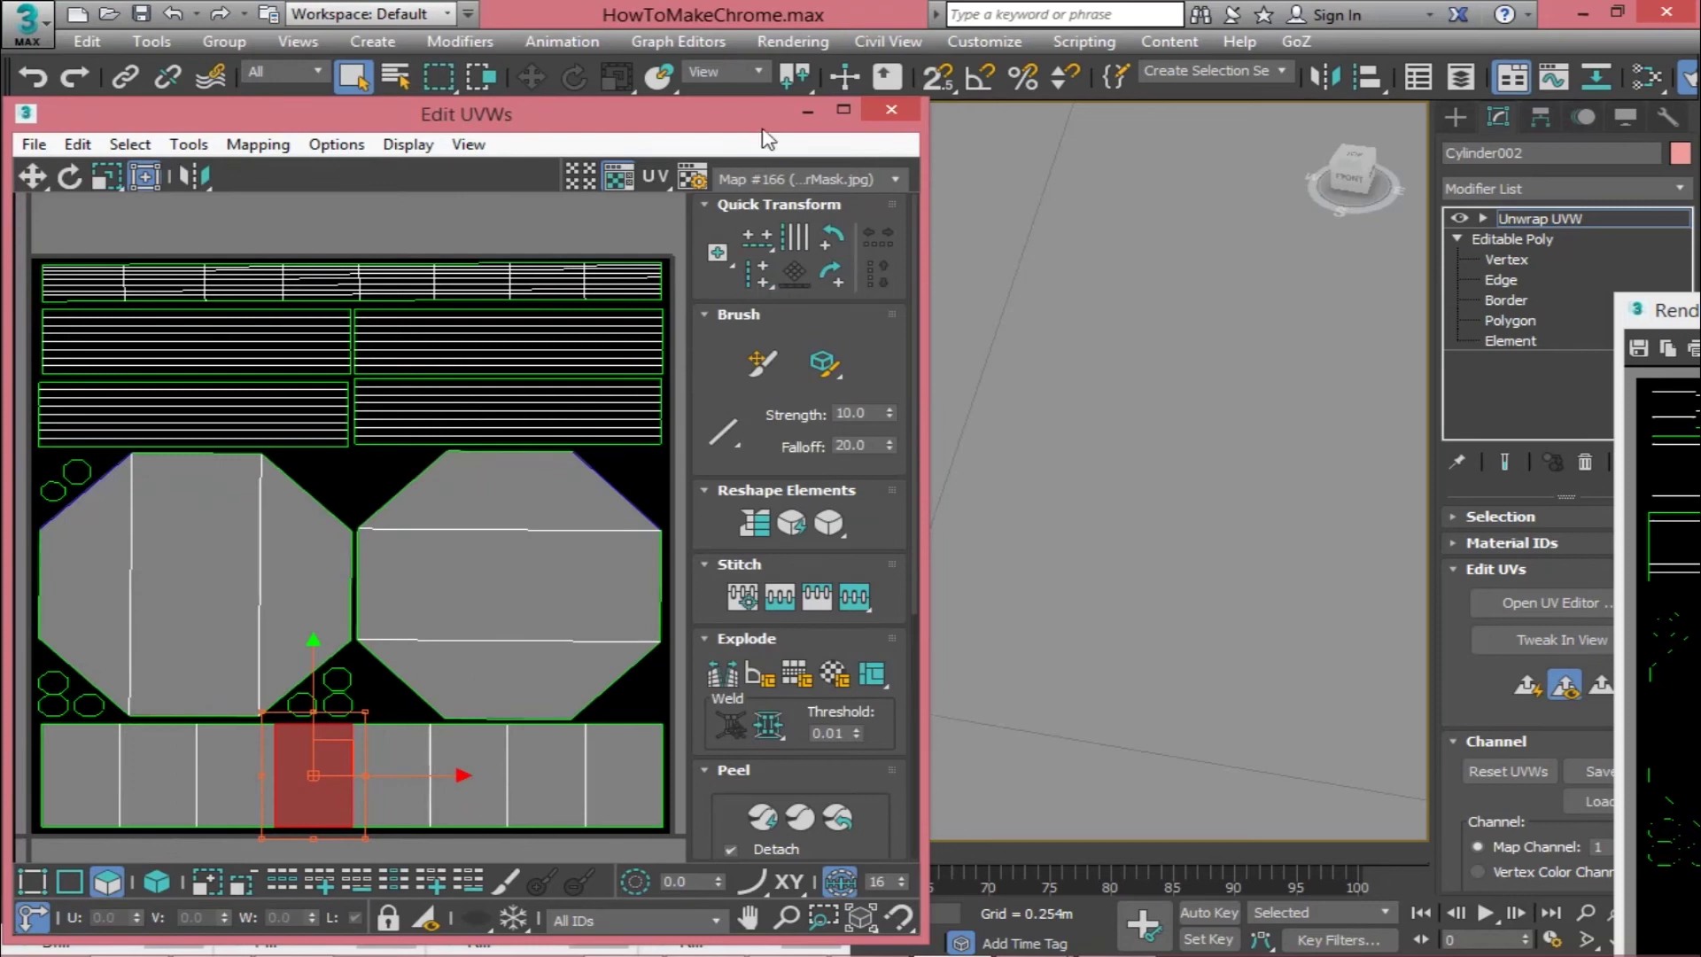
{"action": "left_click", "coordinate": [807, 111]}
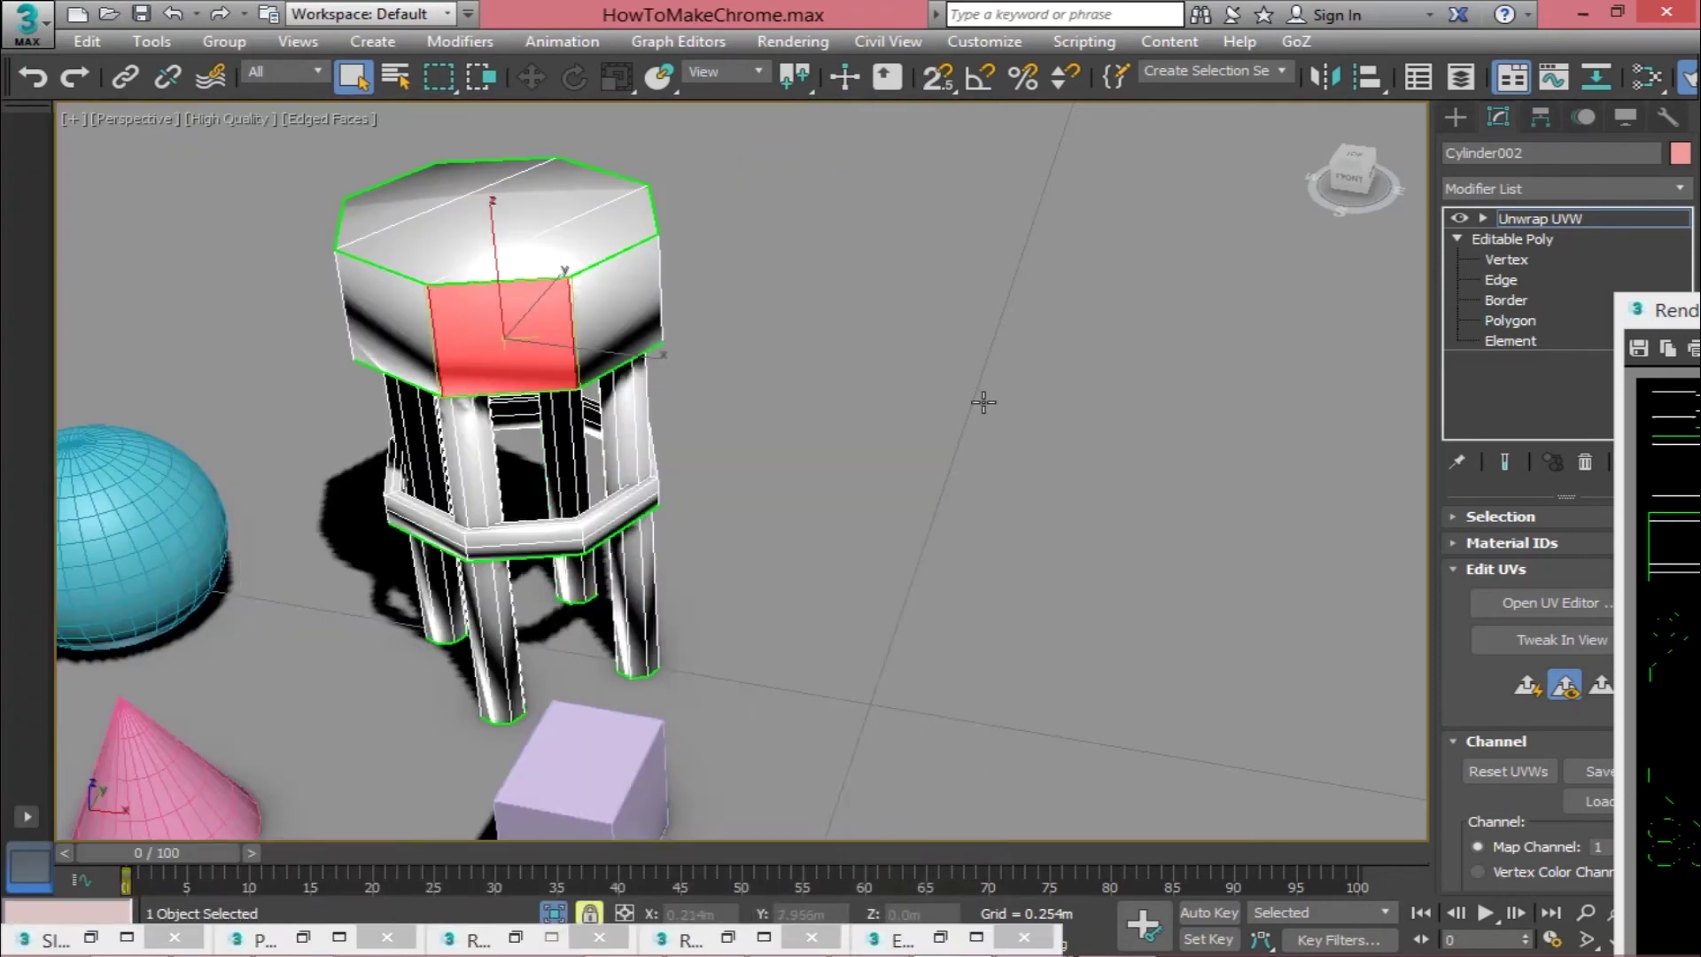
Step: Connect a ChairMask.jpg Bitmap node to the Blend material's Mask input
{"action": "key", "text": "m"}
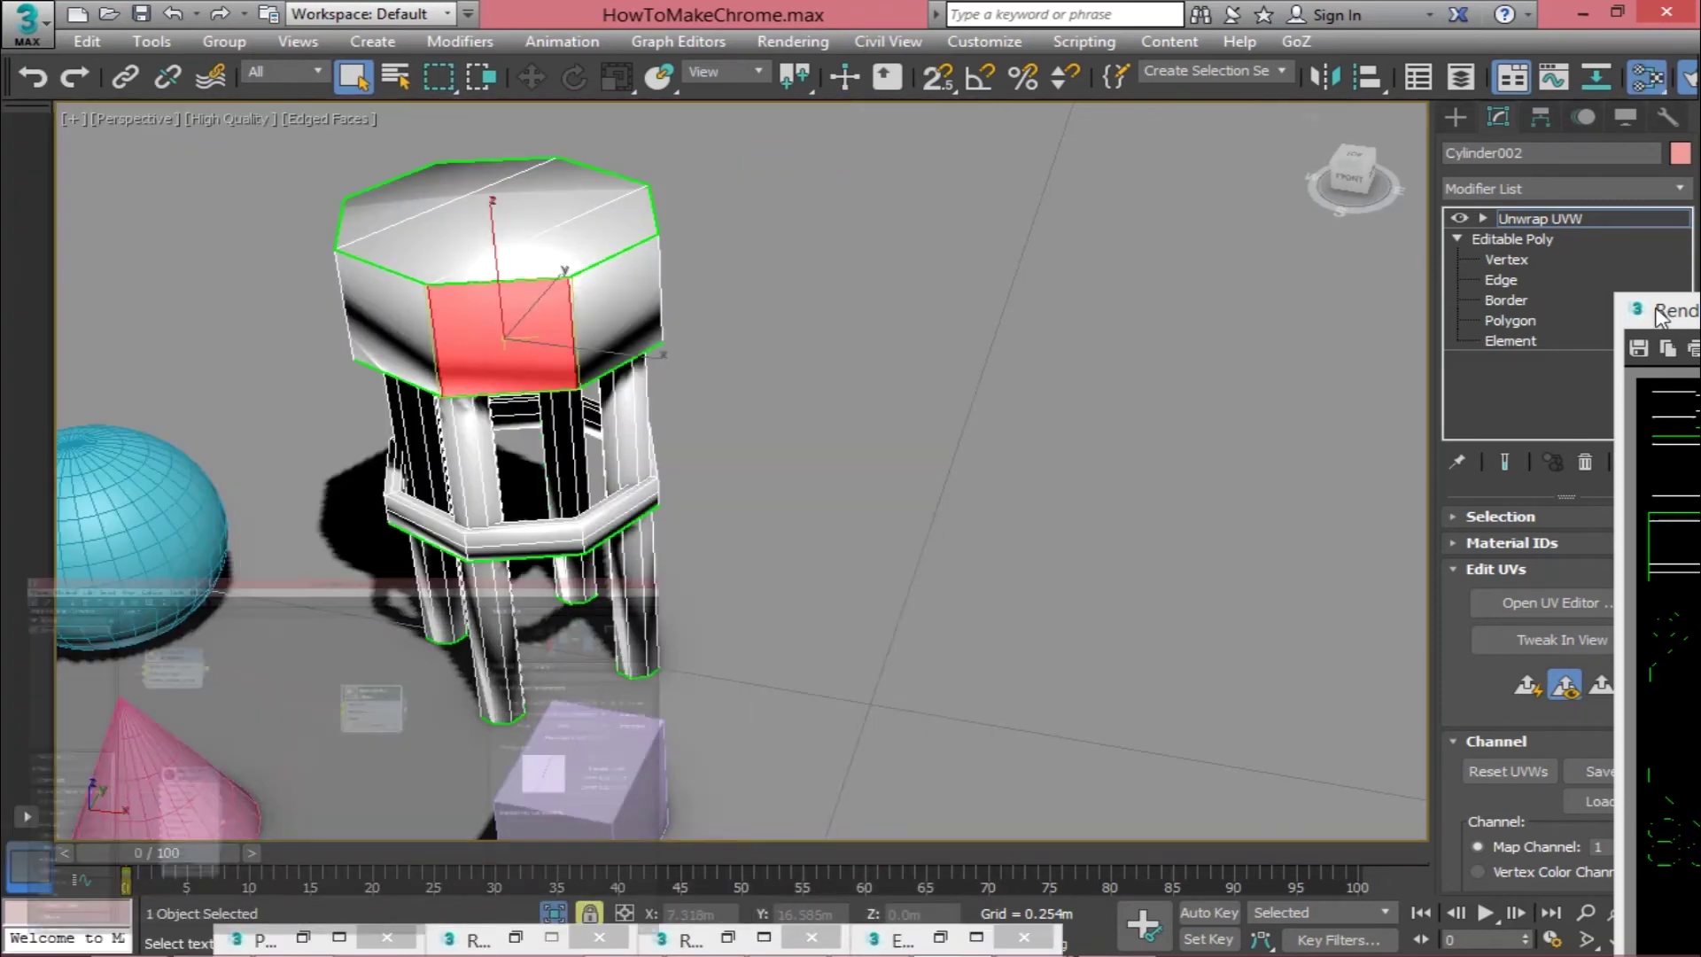
{"action": "left_click_drag", "start_coordinate": [857, 379], "coordinate": [785, 574]}
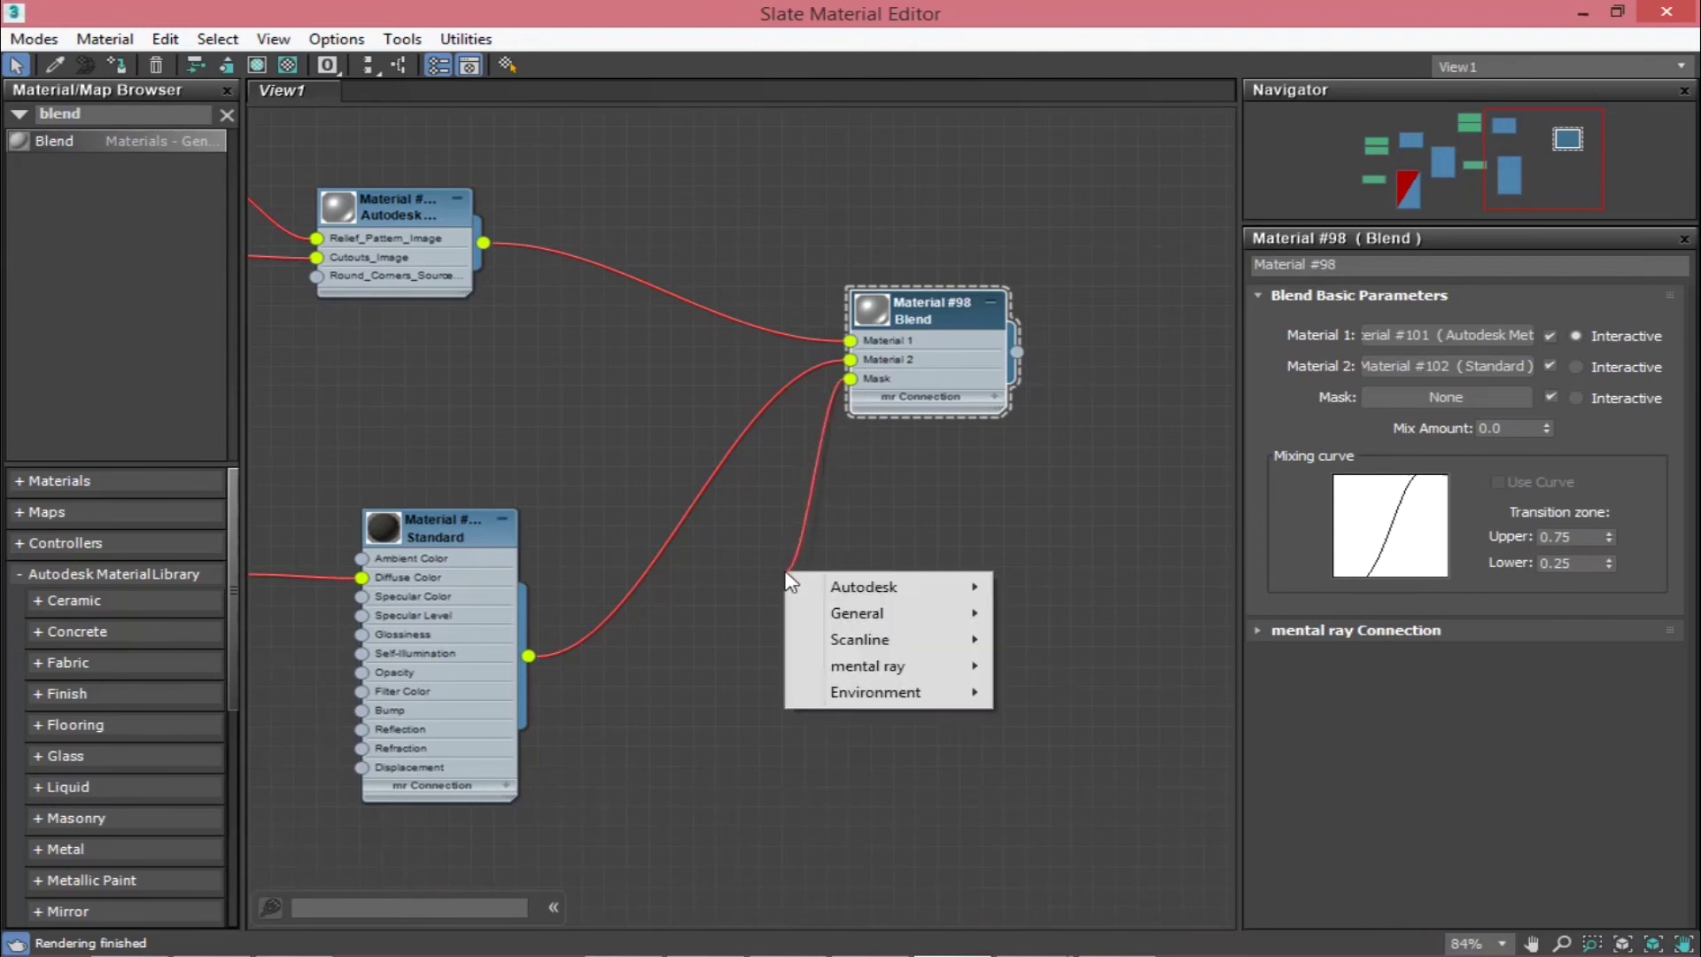
{"action": "mouse_move", "coordinate": [825, 613]}
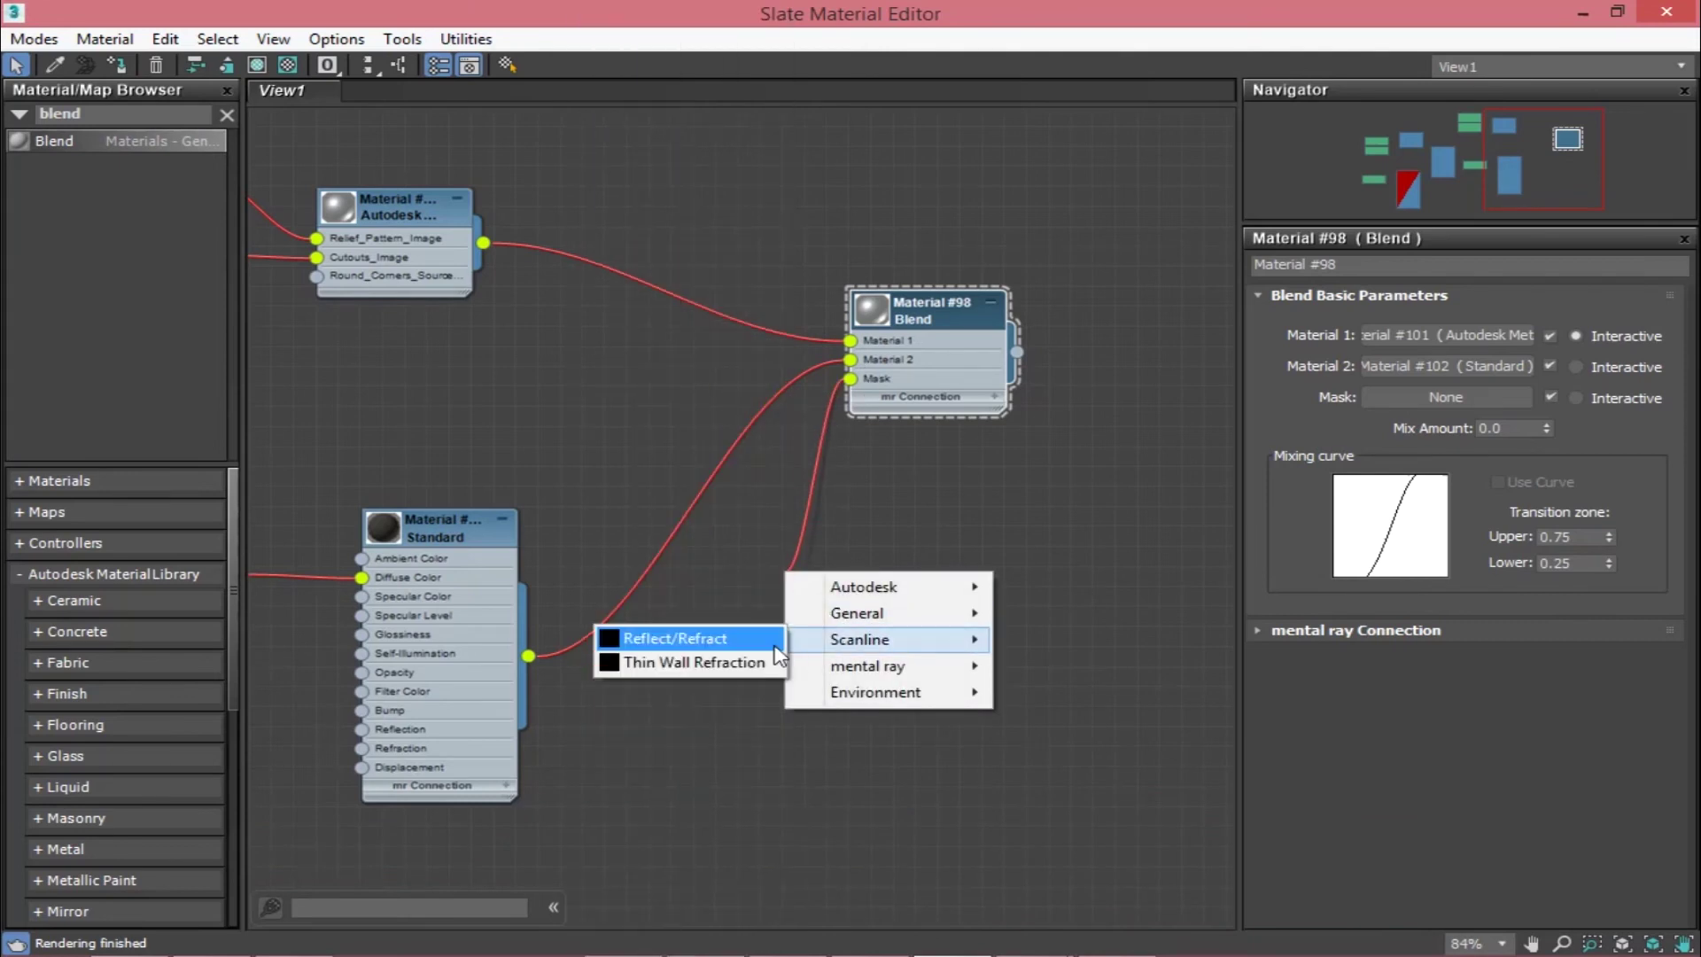
{"action": "mouse_move", "coordinate": [860, 677]}
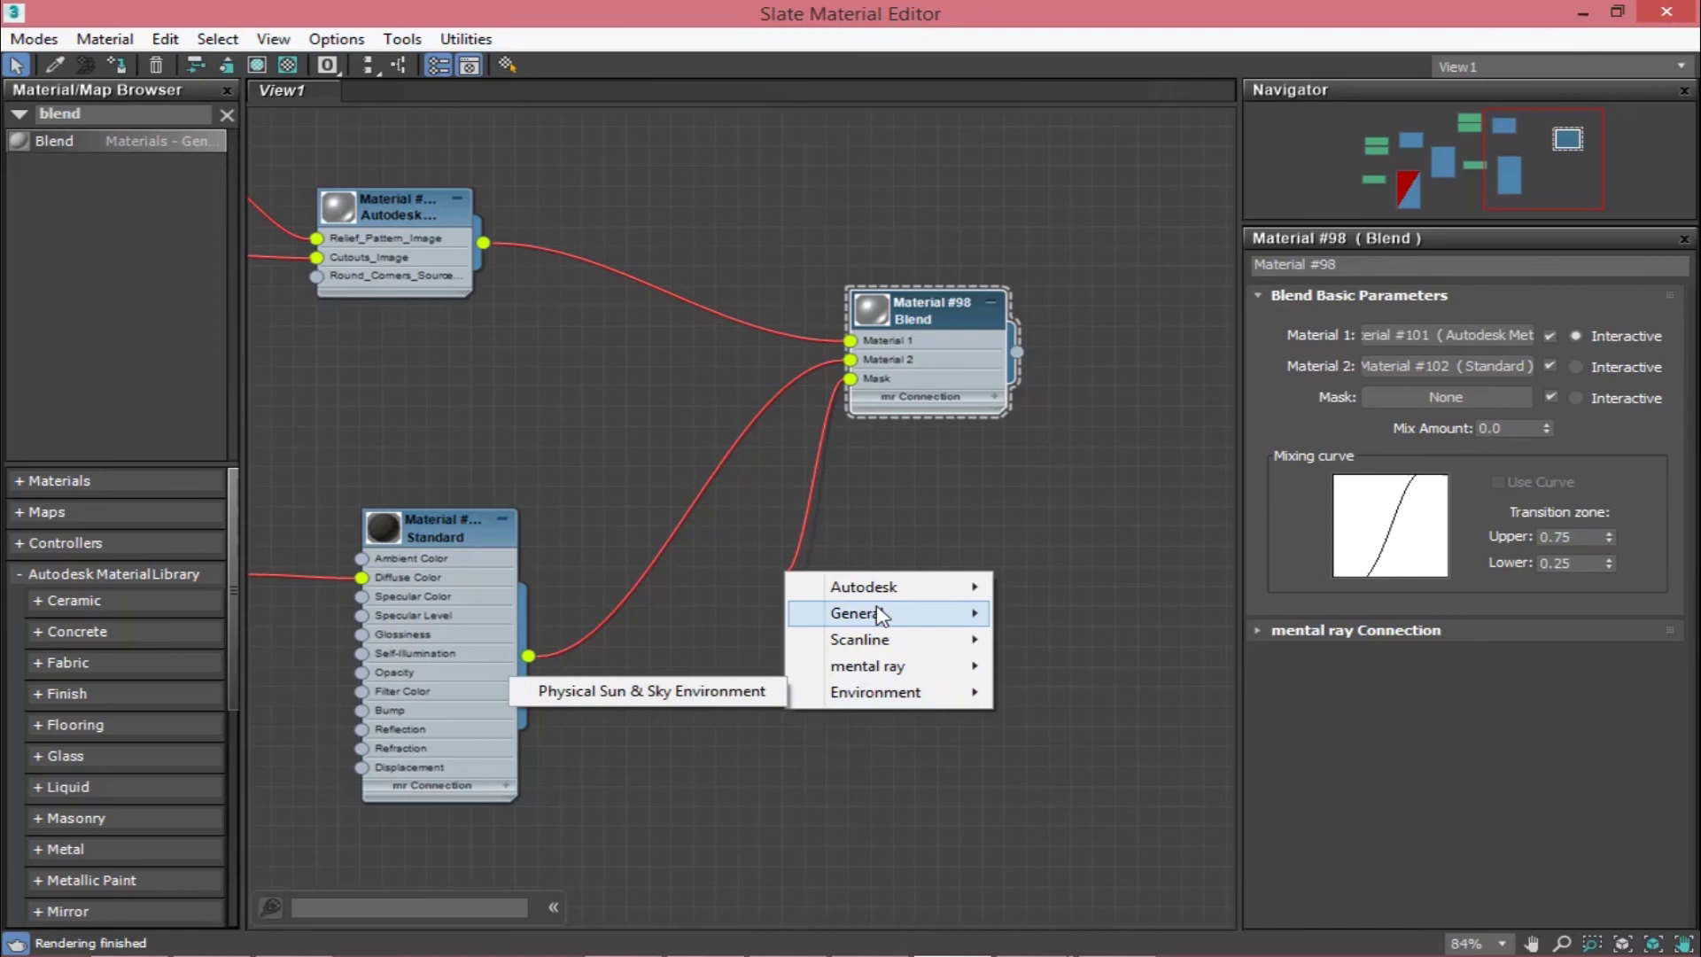
{"action": "mouse_move", "coordinate": [880, 614]}
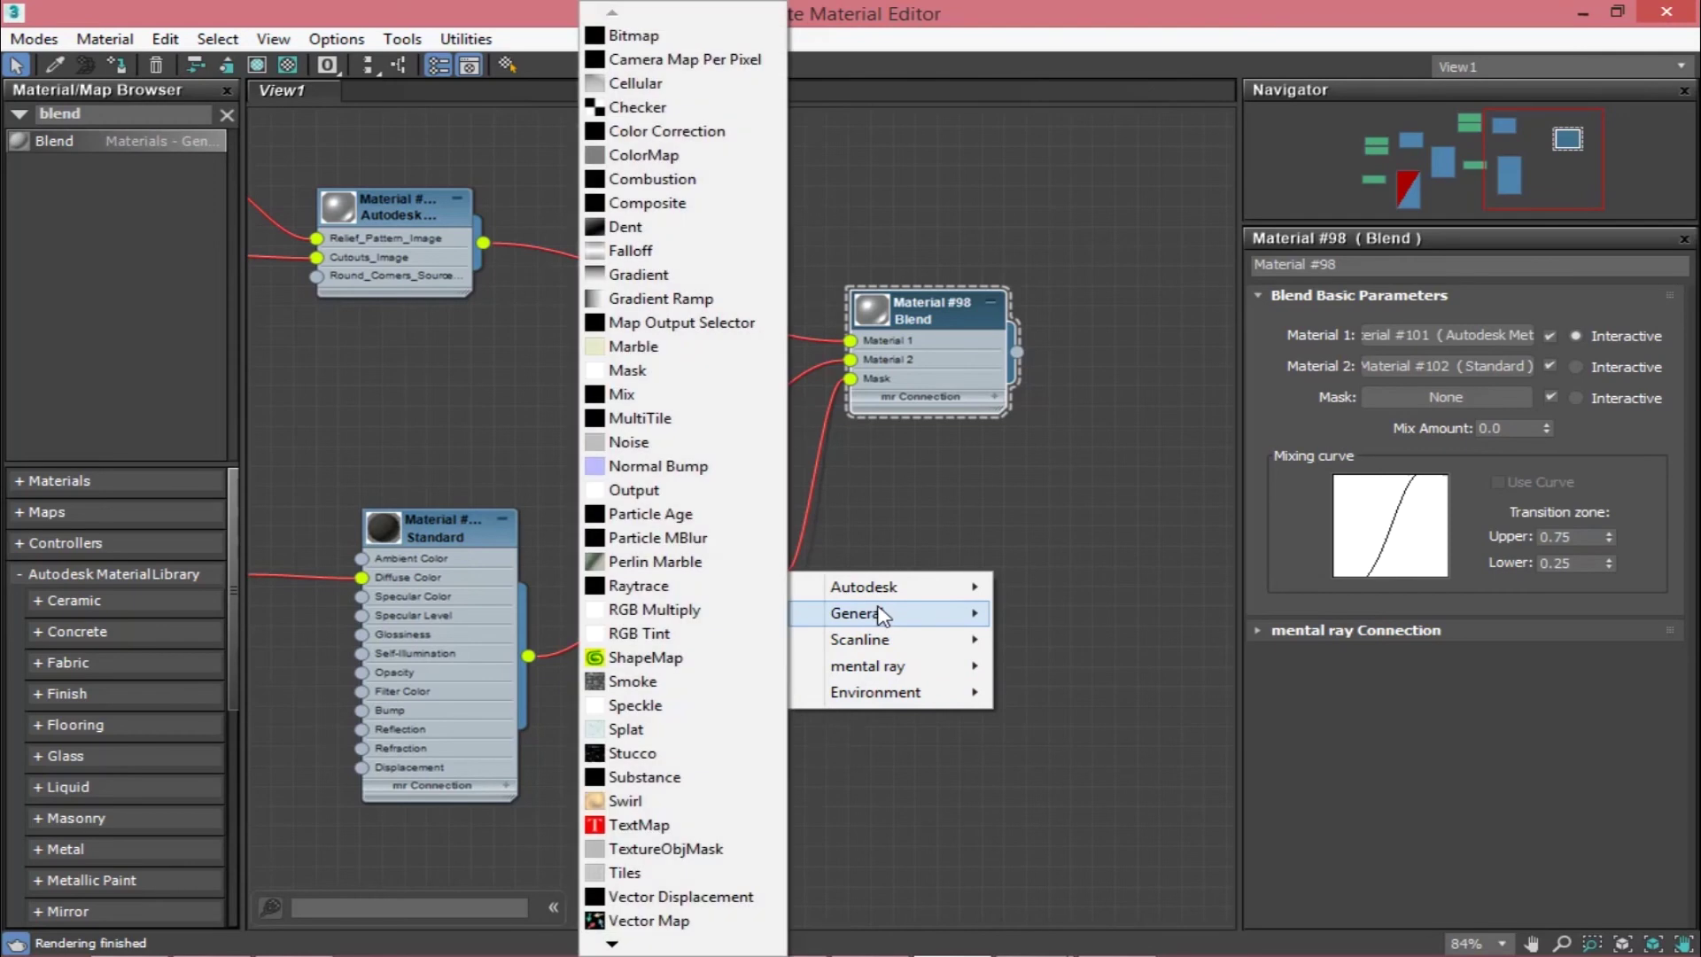
{"action": "left_click", "coordinate": [651, 37]}
{"action": "left_click_drag", "start_coordinate": [902, 240], "coordinate": [904, 390]}
{"action": "left_click", "coordinate": [837, 484]}
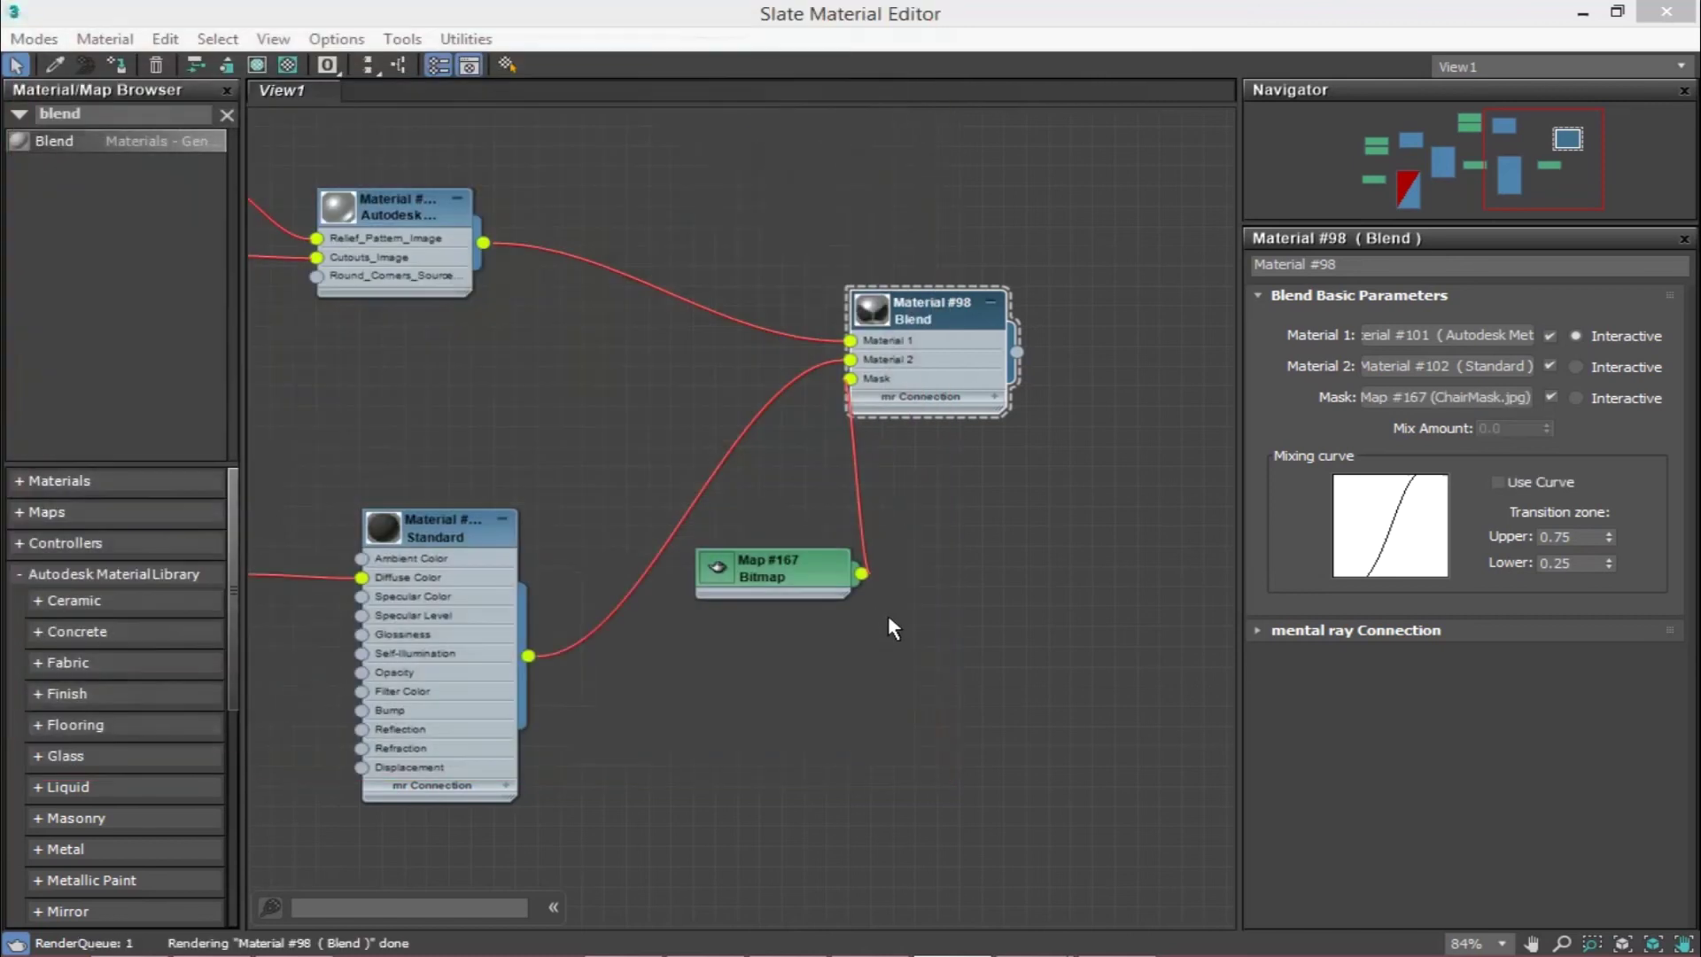
{"action": "left_click_drag", "start_coordinate": [816, 562], "coordinate": [759, 596]}
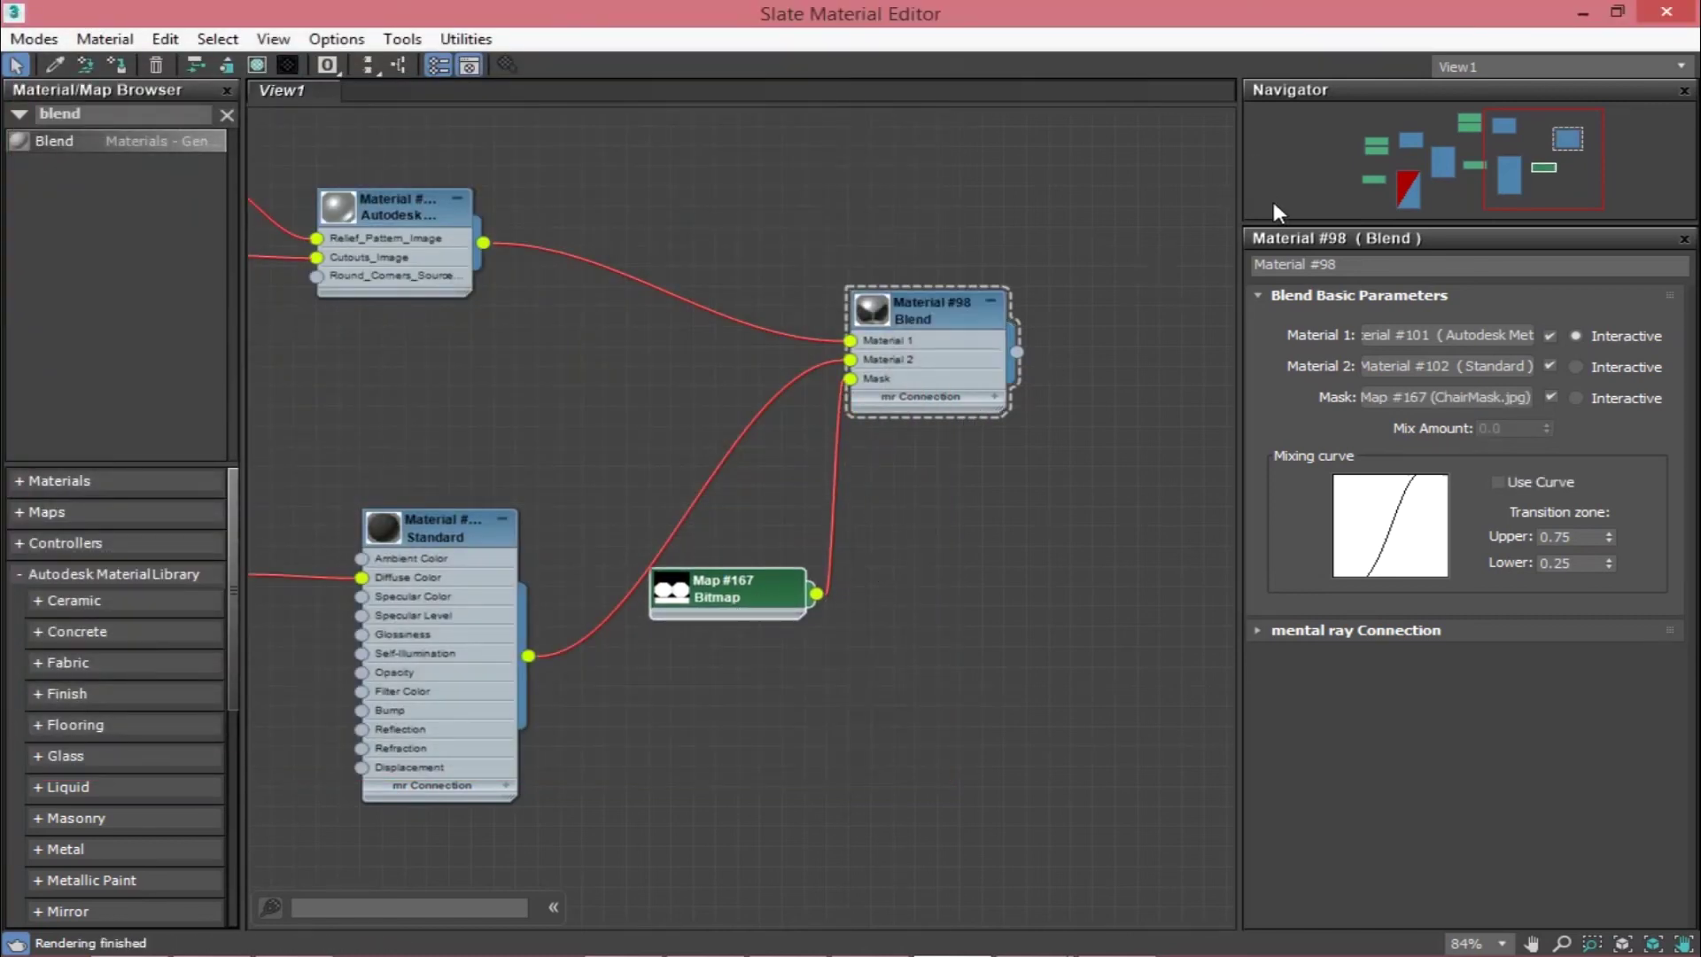
Step: Minimize the material editor and exit Unwrap UVW face editing
{"action": "left_click", "coordinate": [1618, 12]}
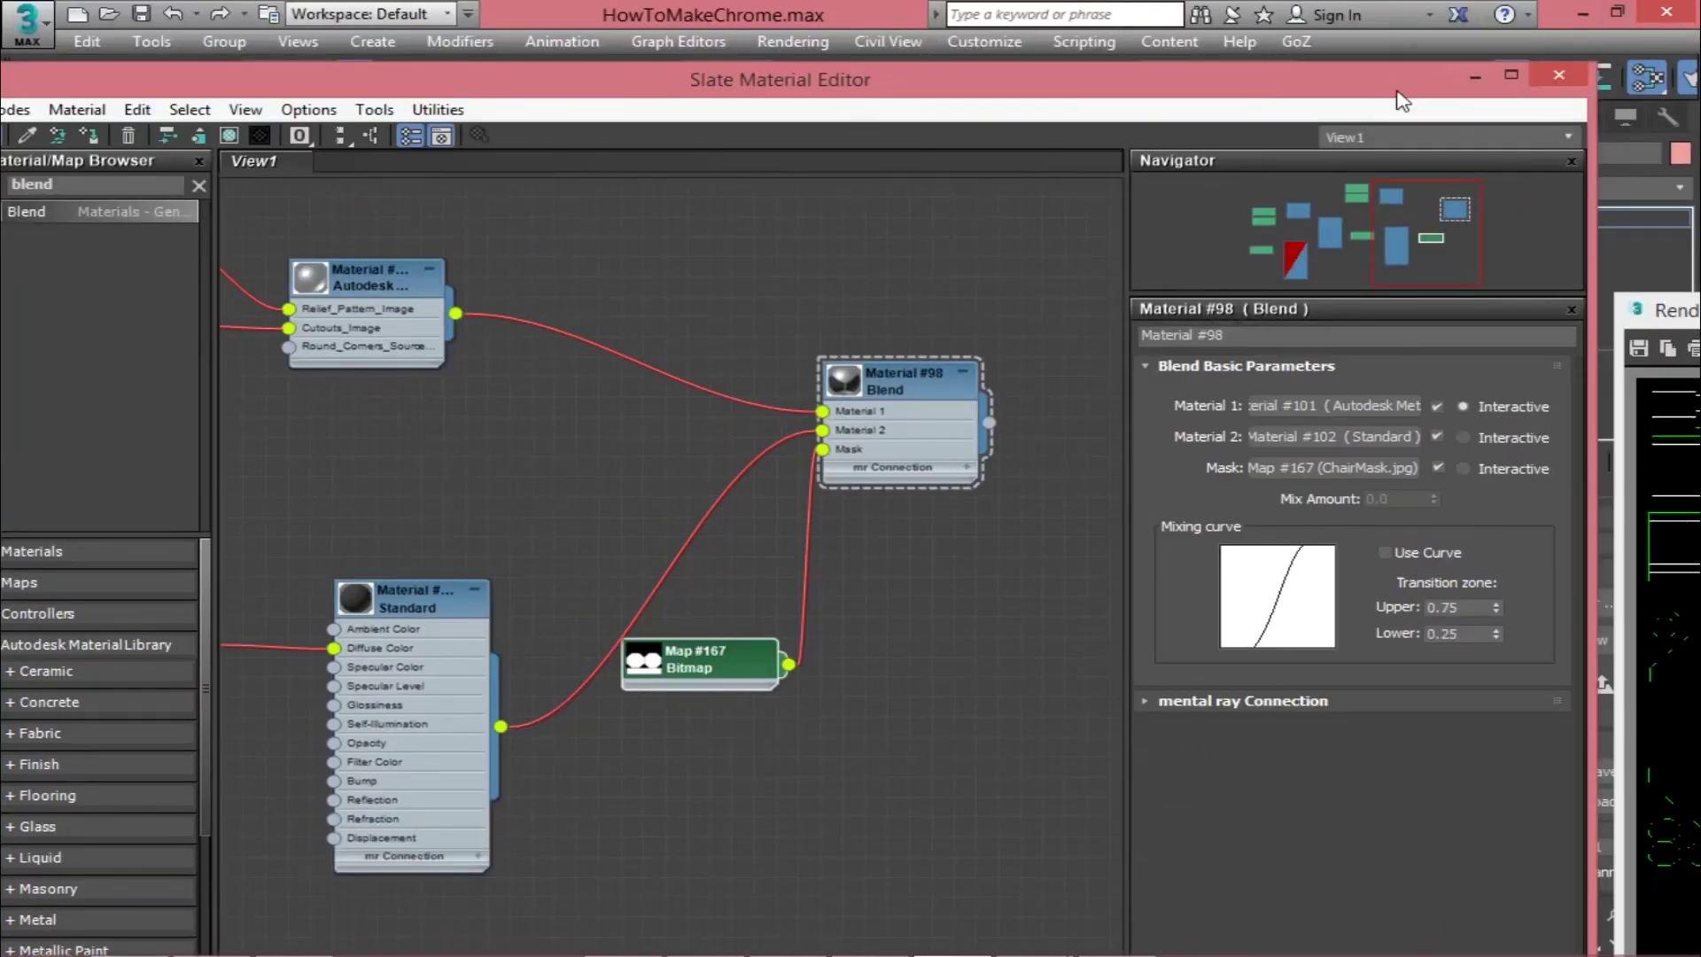
{"action": "left_click", "coordinate": [1473, 76]}
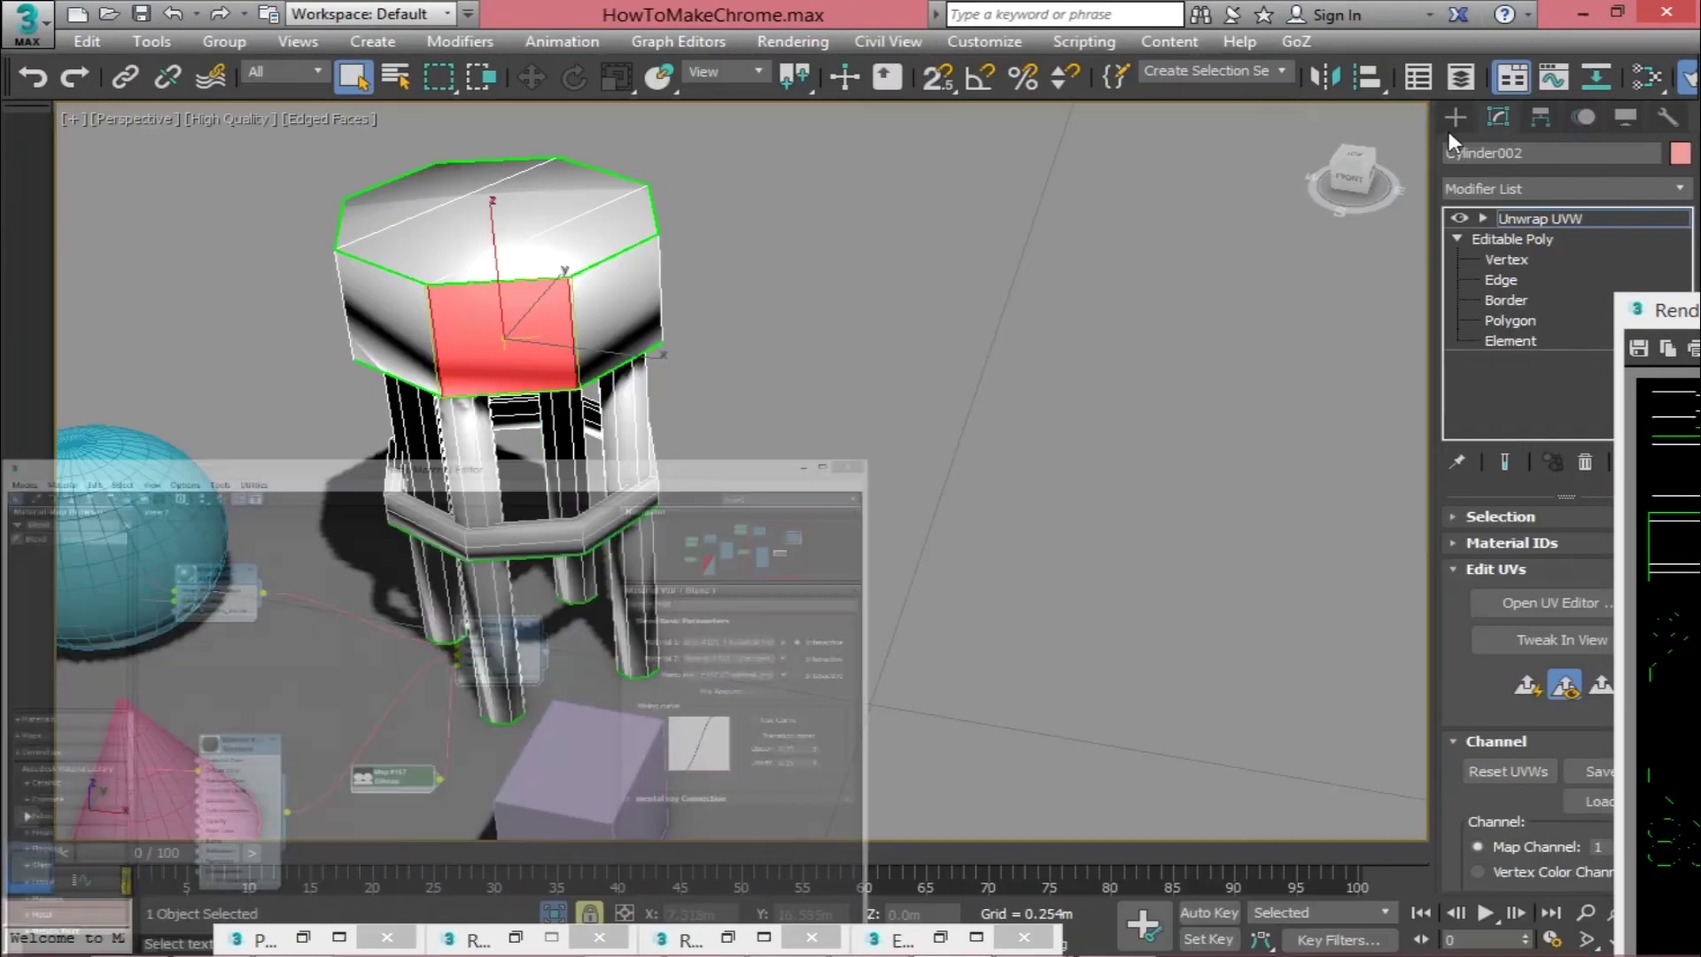
{"action": "left_click", "coordinate": [1546, 218]}
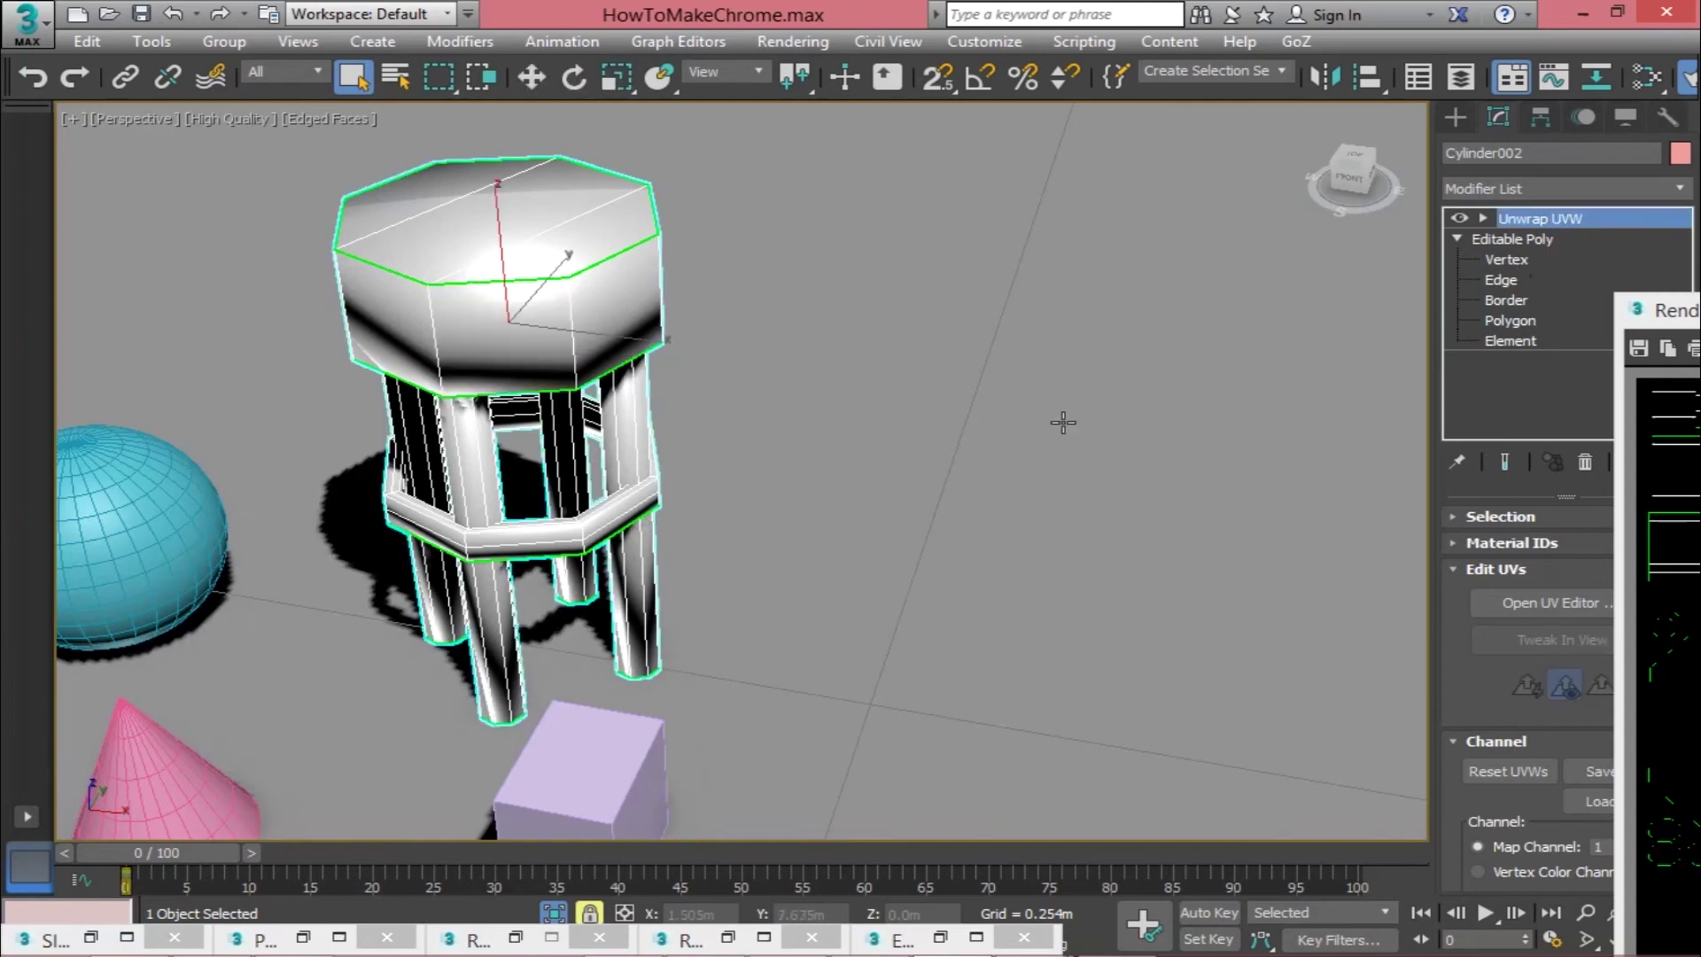
Step: Render the perspective view of the stool
{"action": "key", "text": "shift+q"}
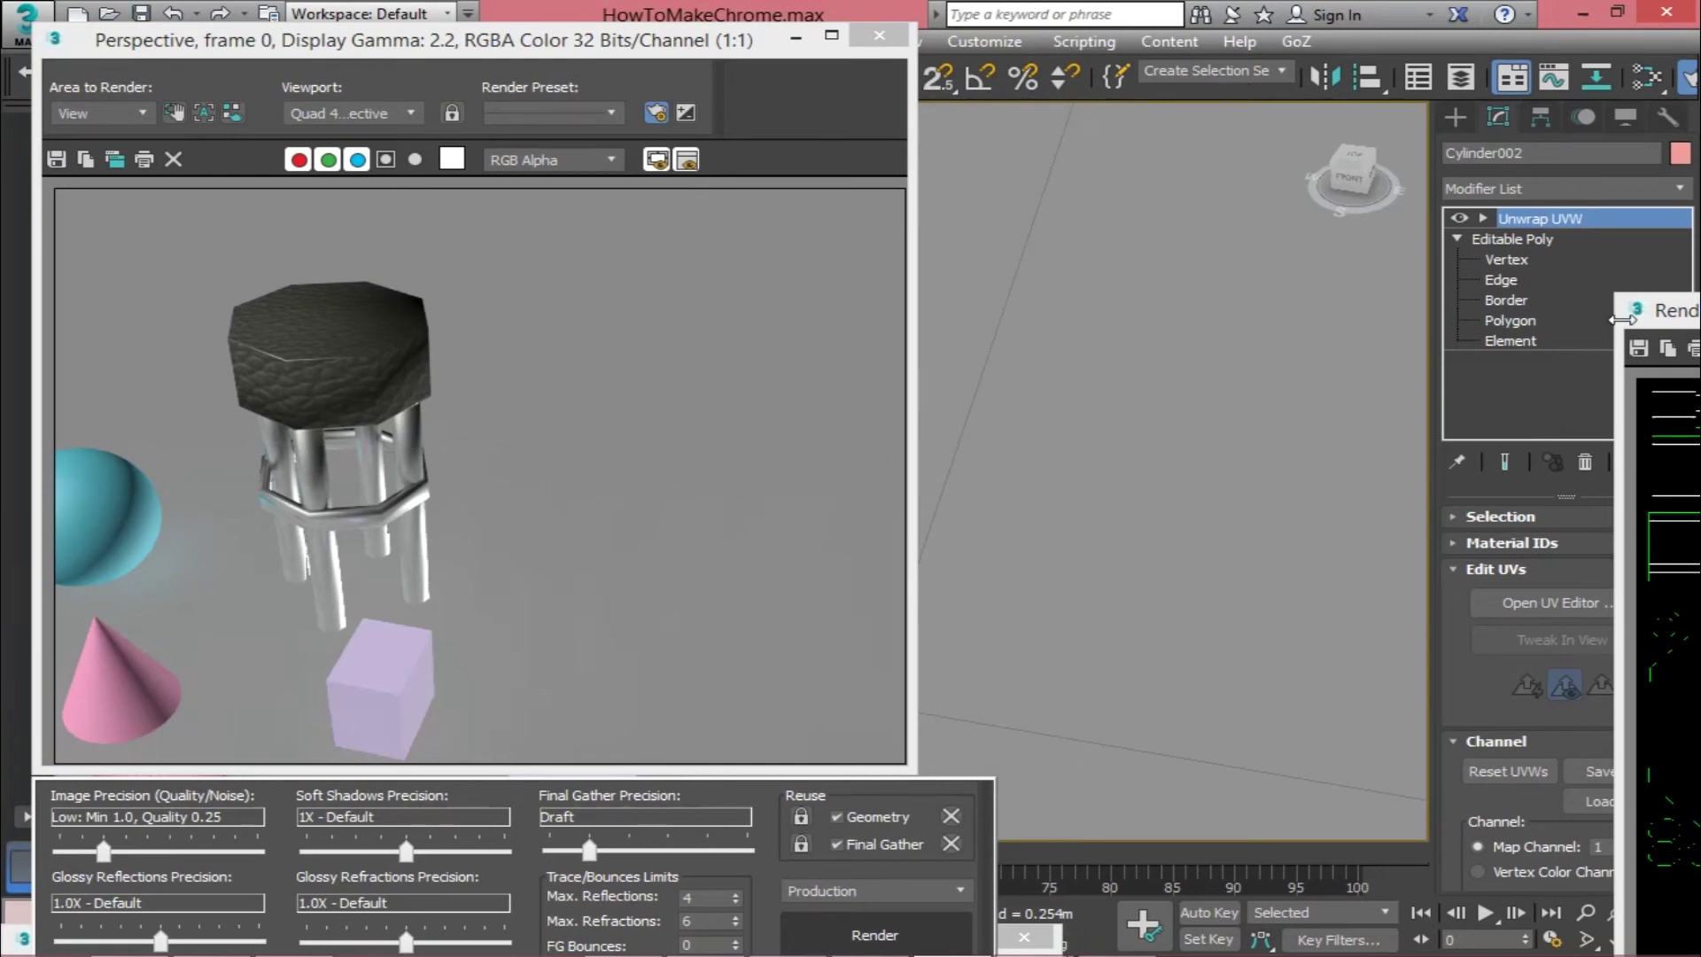
{"action": "key", "text": "alt+Tab"}
{"action": "key", "text": "Escape"}
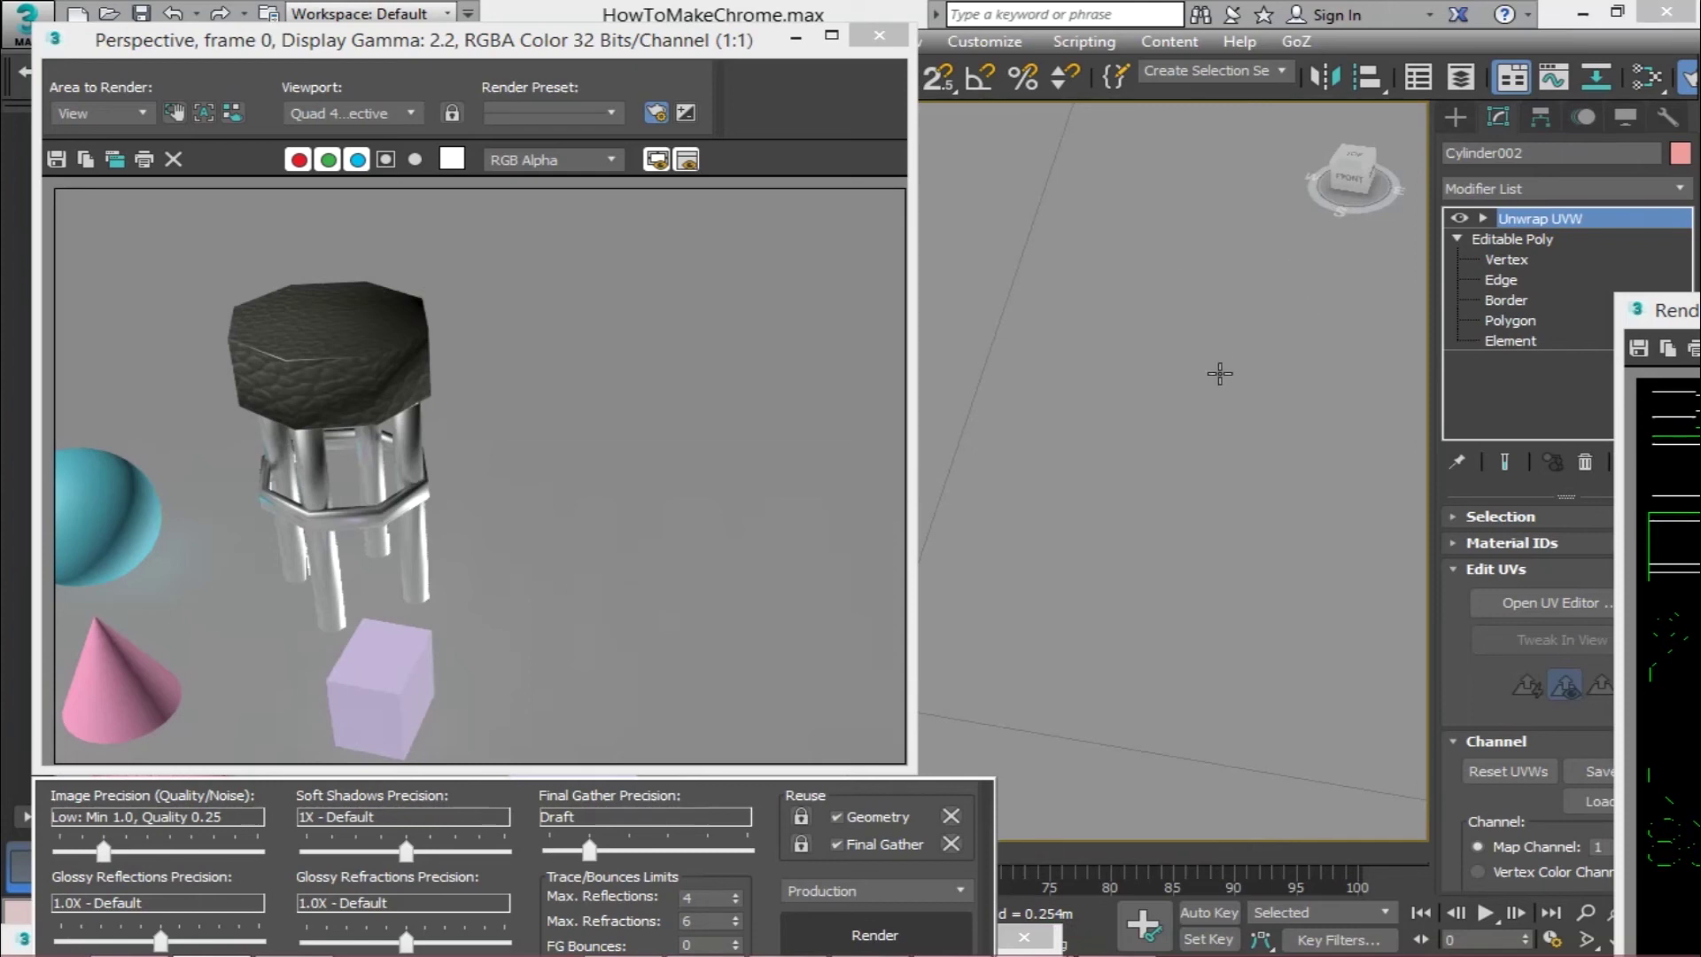
Step: Move the Autodesk material nodes right, select Map #167, and switch to Photoshop
{"action": "key", "text": "m"}
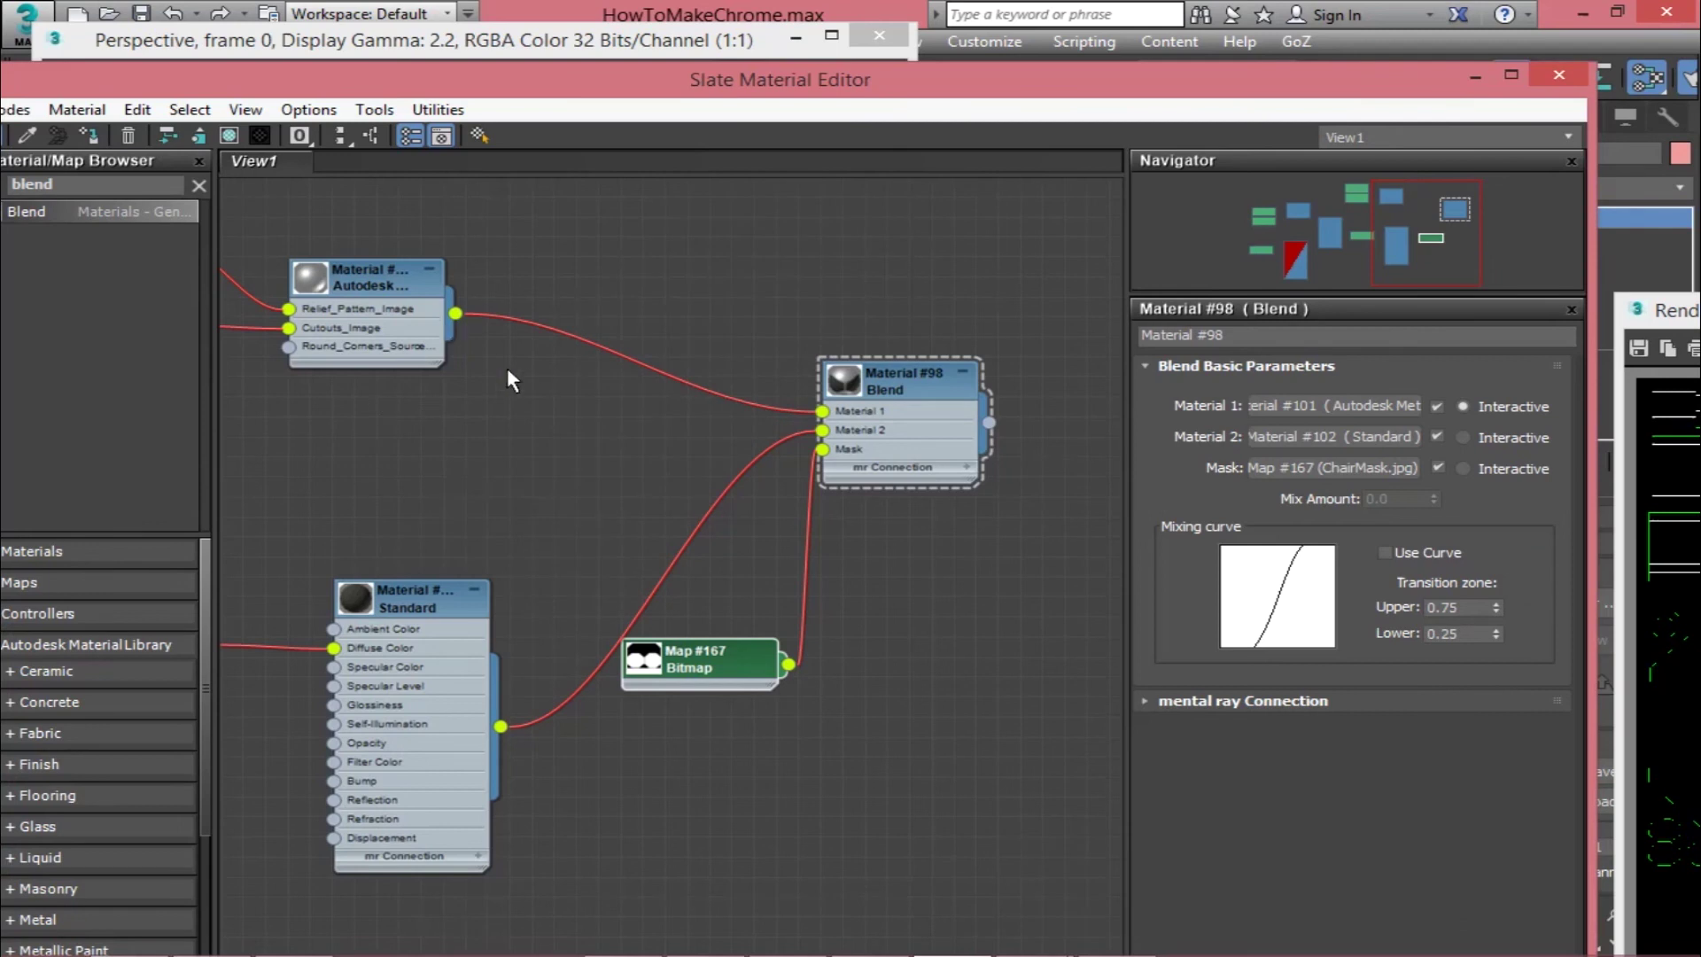
{"action": "middle_click_drag", "start_coordinate": [536, 362], "coordinate": [664, 368]}
{"action": "left_click_drag", "start_coordinate": [680, 229], "coordinate": [257, 373]}
{"action": "left_click_drag", "start_coordinate": [534, 305], "coordinate": [799, 326]}
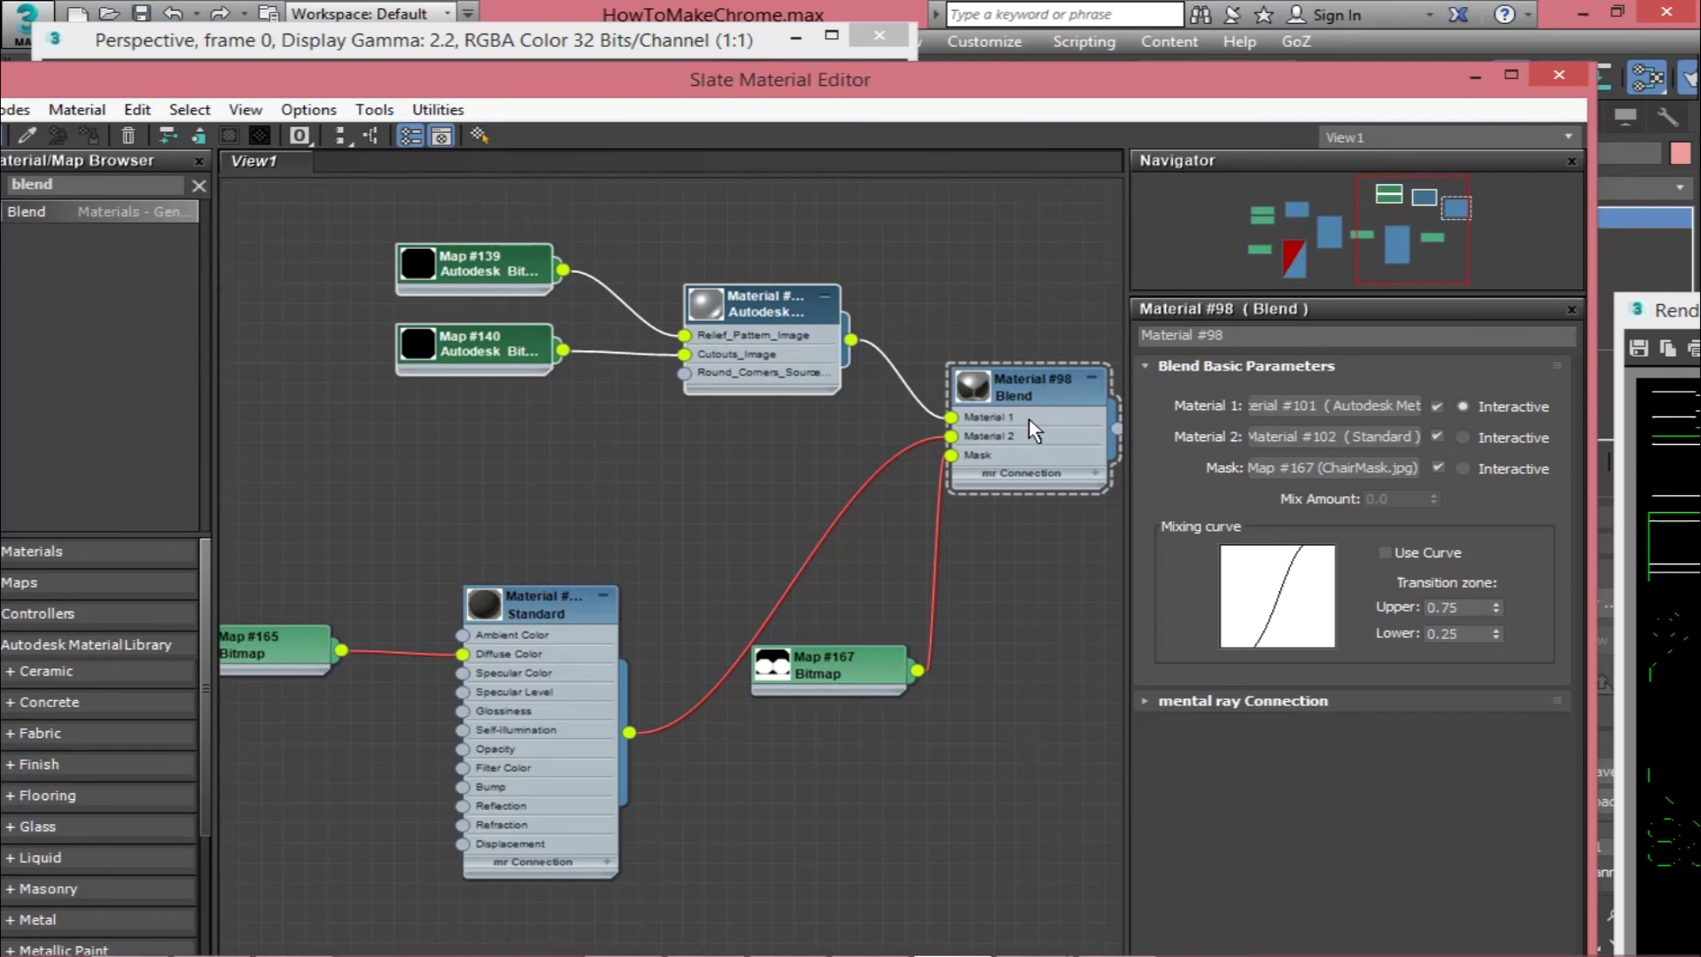
{"action": "left_click", "coordinate": [788, 678]}
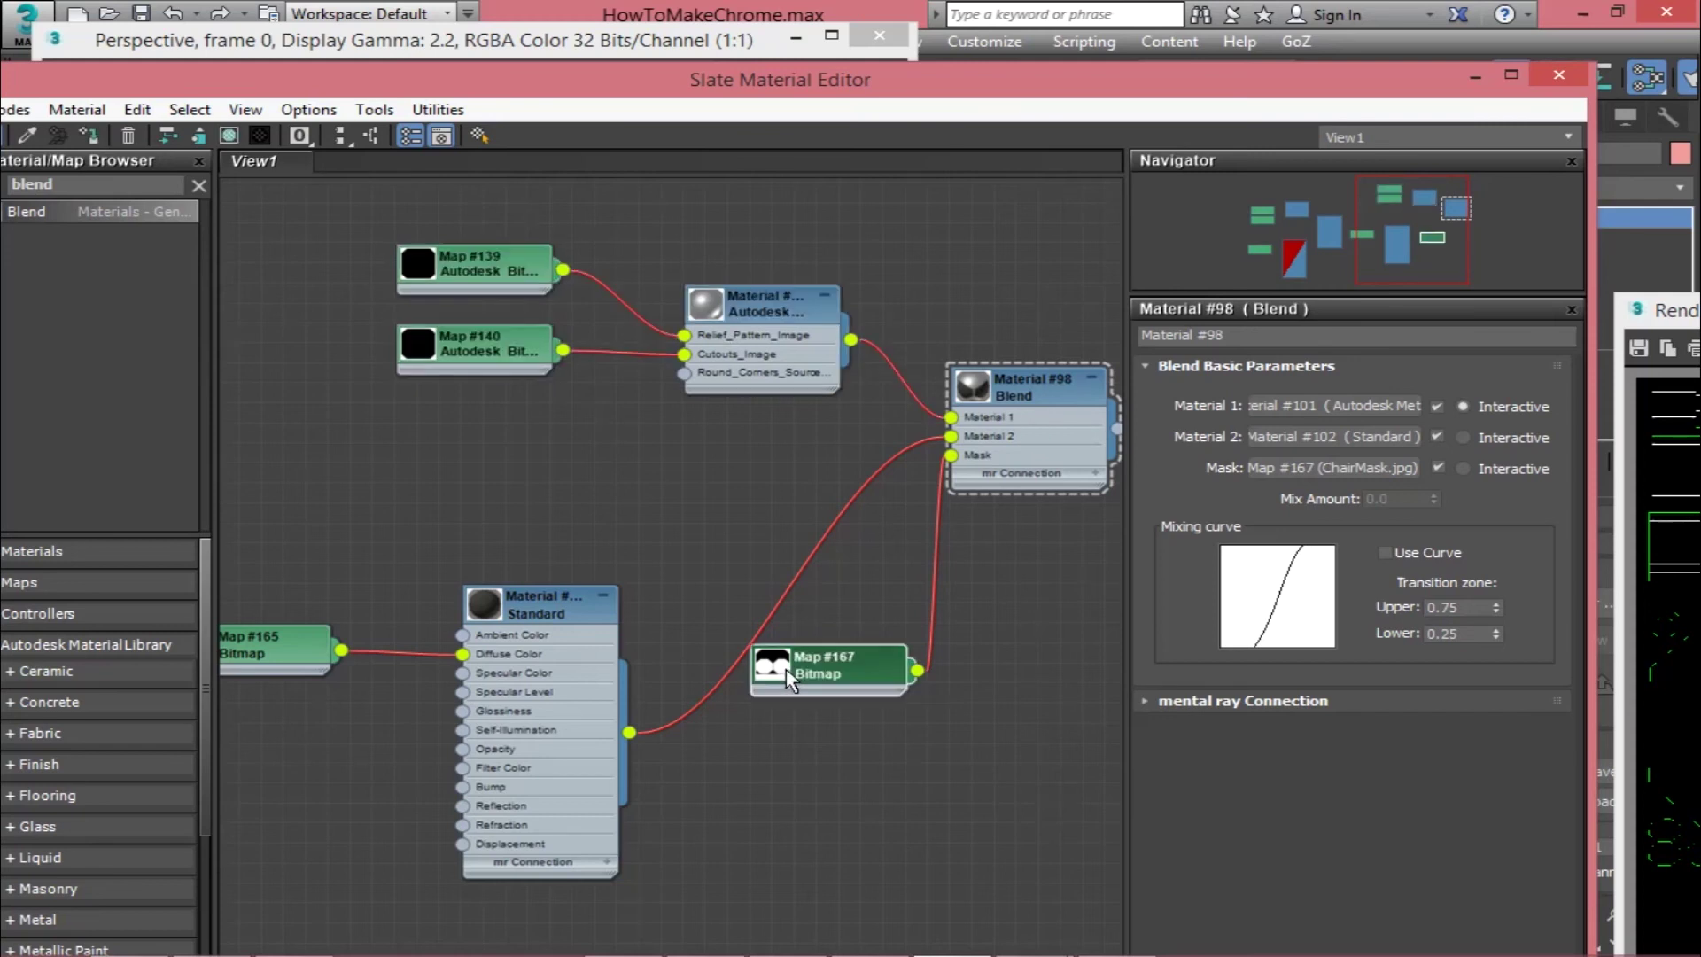
{"action": "key", "text": "alt+Tab"}
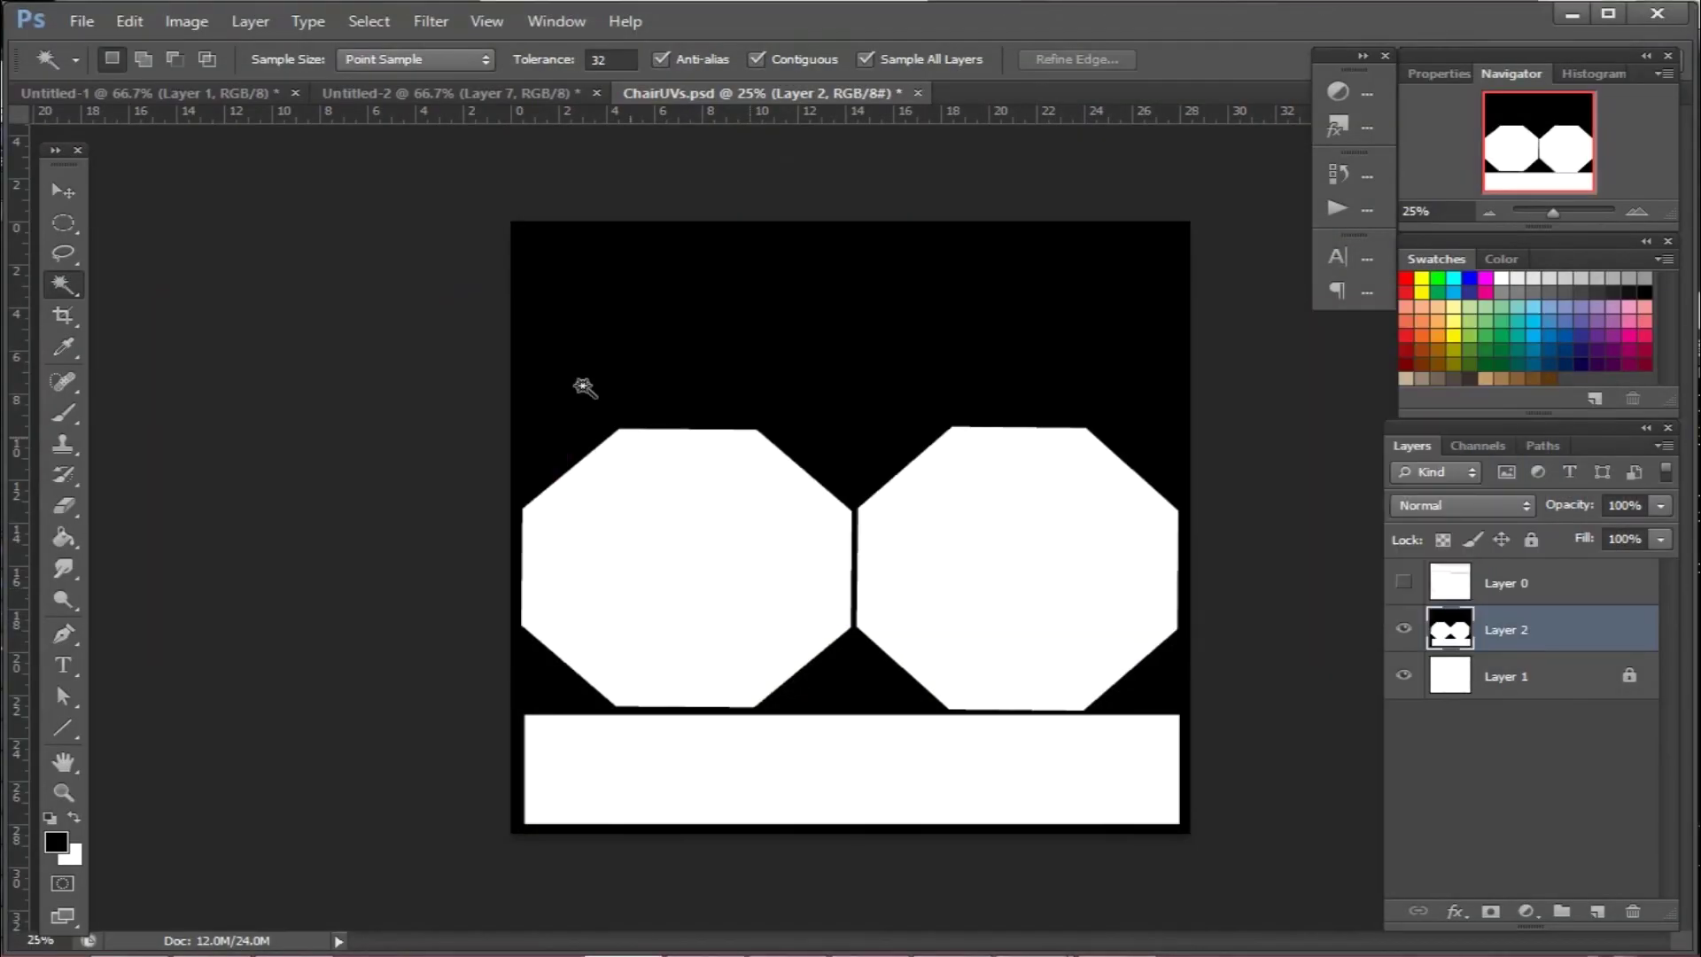
Step: Brush the label MAT #1 onto both octagons and the bottom strip
{"action": "left_click", "coordinate": [64, 413]}
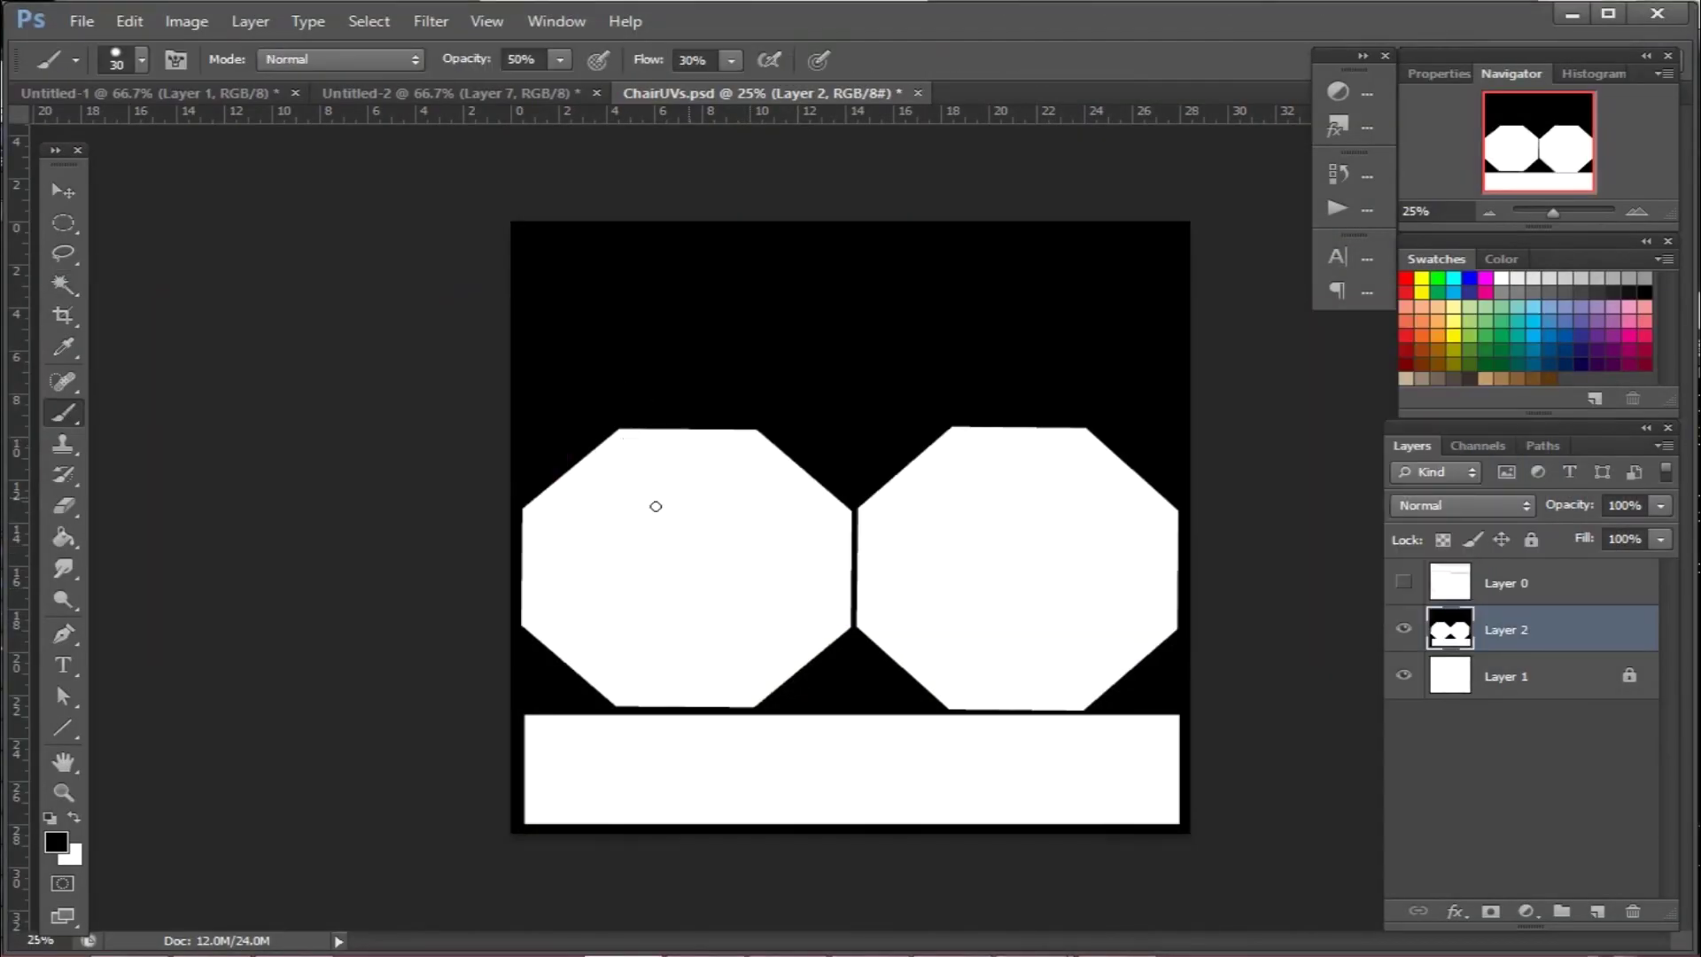
{"action": "left_click_drag", "start_coordinate": [615, 590], "coordinate": [664, 585]}
{"action": "mouse_move", "coordinate": [666, 587]}
{"action": "left_mouse_down"}
{"action": "mouse_move", "coordinate": [700, 580]}
{"action": "mouse_move", "coordinate": [722, 548]}
{"action": "left_mouse_up"}
{"action": "mouse_move", "coordinate": [702, 549]}
{"action": "left_mouse_down"}
{"action": "mouse_move", "coordinate": [698, 585]}
{"action": "mouse_move", "coordinate": [767, 549]}
{"action": "left_mouse_up"}
{"action": "left_click_drag", "start_coordinate": [759, 551], "coordinate": [758, 568]}
{"action": "left_click_drag", "start_coordinate": [957, 585], "coordinate": [1010, 583]}
{"action": "left_click_drag", "start_coordinate": [998, 587], "coordinate": [1035, 574]}
{"action": "left_click_drag", "start_coordinate": [1031, 563], "coordinate": [1068, 560]}
{"action": "mouse_move", "coordinate": [1051, 565]}
{"action": "left_mouse_down"}
{"action": "mouse_move", "coordinate": [1047, 586]}
{"action": "mouse_move", "coordinate": [1099, 566]}
{"action": "left_mouse_up"}
{"action": "mouse_move", "coordinate": [1087, 569]}
{"action": "left_mouse_down"}
{"action": "mouse_move", "coordinate": [1086, 586]}
{"action": "mouse_move", "coordinate": [1122, 590]}
{"action": "left_mouse_up"}
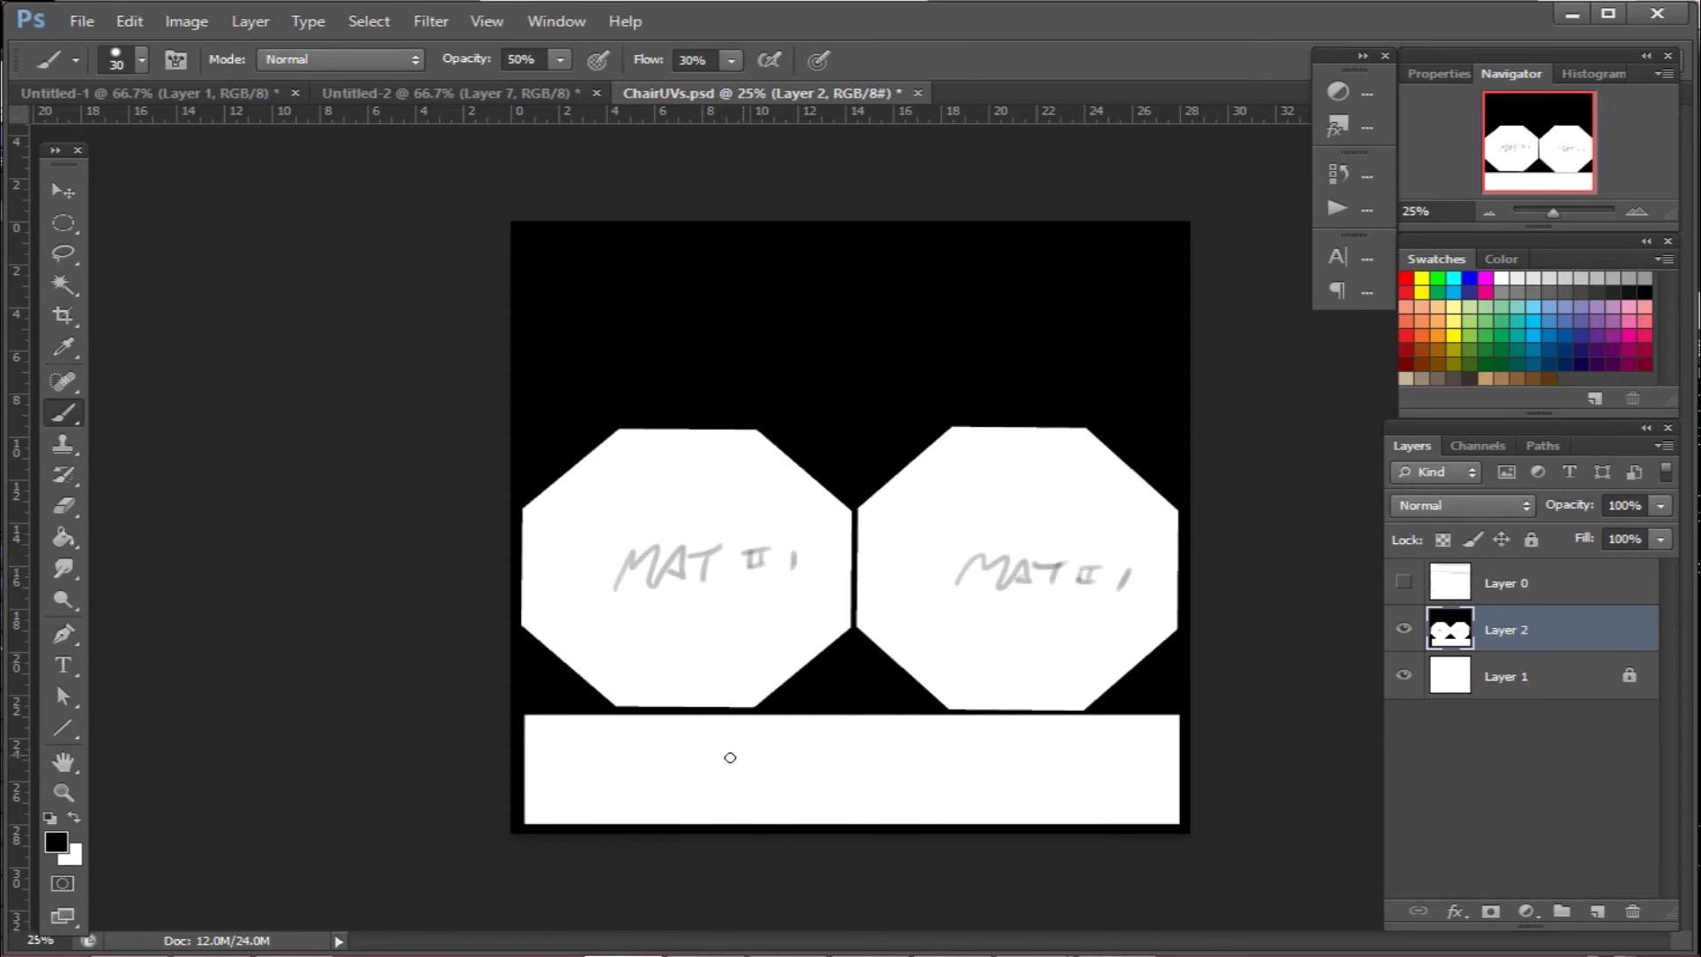
{"action": "left_click_drag", "start_coordinate": [747, 779], "coordinate": [895, 750]}
{"action": "mouse_move", "coordinate": [877, 754]}
{"action": "left_mouse_down"}
{"action": "mouse_move", "coordinate": [872, 781]}
{"action": "mouse_move", "coordinate": [948, 749]}
{"action": "left_mouse_up"}
{"action": "left_click_drag", "start_coordinate": [936, 753], "coordinate": [981, 775]}
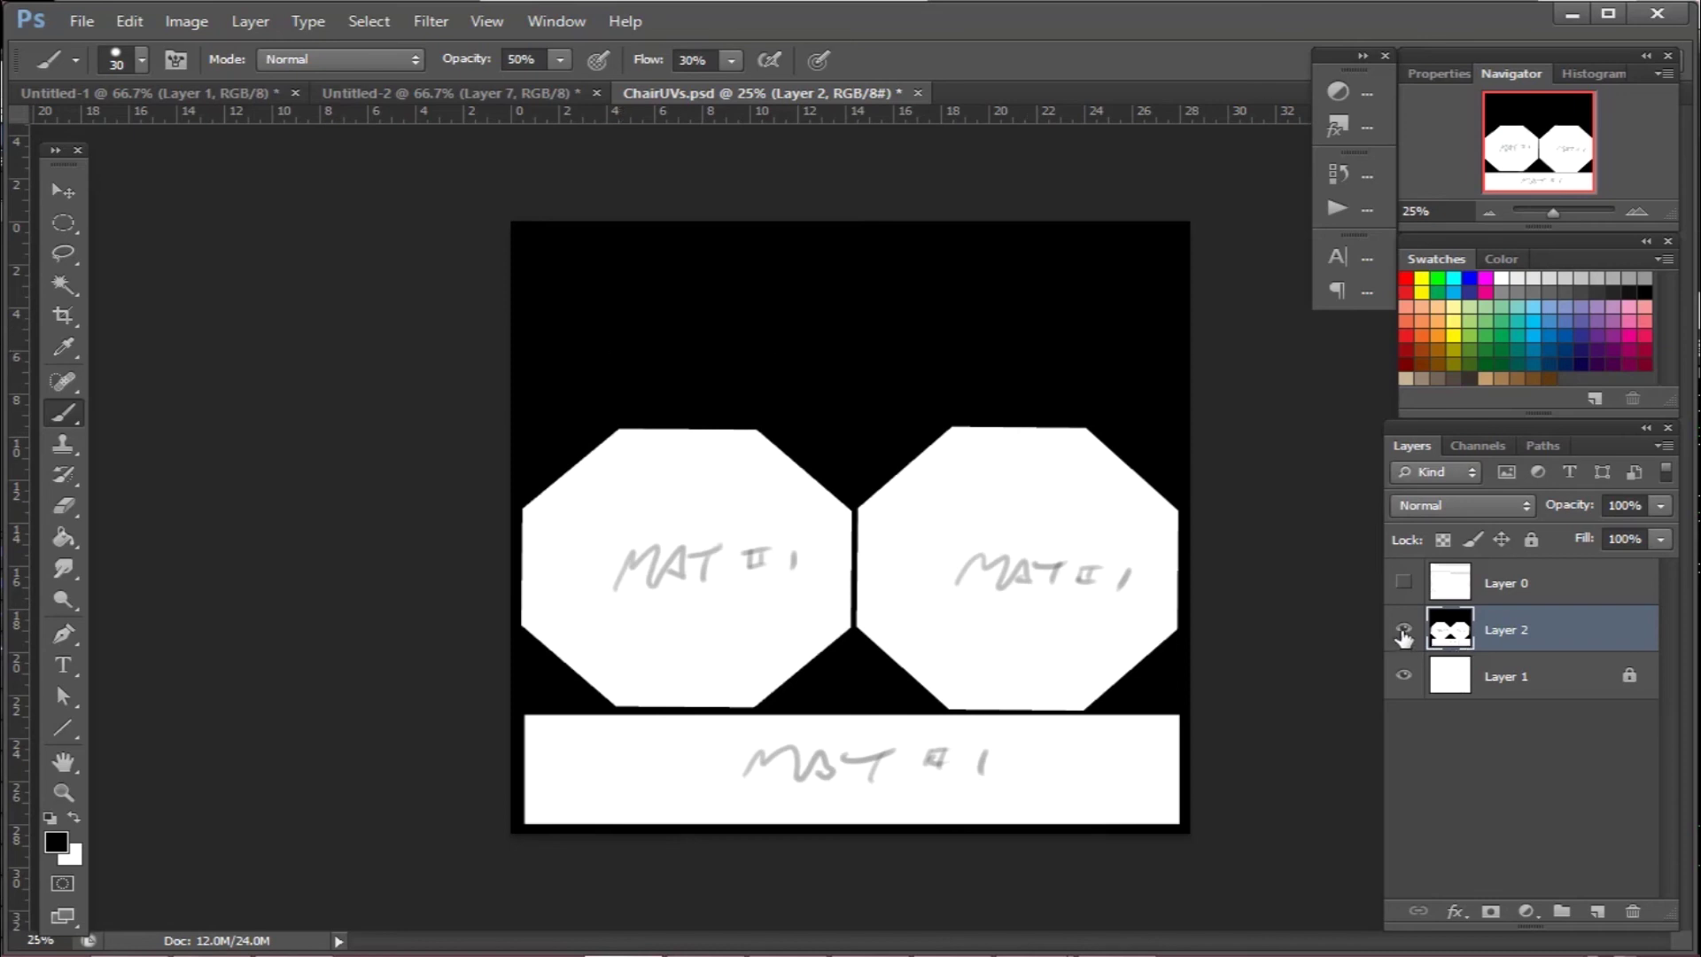
Step: Write MAT #2 in white on the black area, then return to 3ds Max
{"action": "left_click", "coordinate": [1403, 582]}
{"action": "key", "text": "x"}
{"action": "mouse_move", "coordinate": [697, 372]}
{"action": "left_mouse_down"}
{"action": "mouse_move", "coordinate": [738, 371]}
{"action": "mouse_move", "coordinate": [773, 365]}
{"action": "left_mouse_up"}
{"action": "left_click_drag", "start_coordinate": [784, 350], "coordinate": [837, 341]}
{"action": "mouse_move", "coordinate": [808, 347]}
{"action": "left_mouse_down"}
{"action": "mouse_move", "coordinate": [807, 381]}
{"action": "mouse_move", "coordinate": [856, 383]}
{"action": "left_mouse_up"}
{"action": "mouse_move", "coordinate": [879, 342]}
{"action": "left_mouse_down"}
{"action": "mouse_move", "coordinate": [876, 376]}
{"action": "mouse_move", "coordinate": [889, 352]}
{"action": "left_mouse_up"}
{"action": "left_click_drag", "start_coordinate": [849, 369], "coordinate": [1028, 360]}
{"action": "left_click", "coordinate": [1404, 582]}
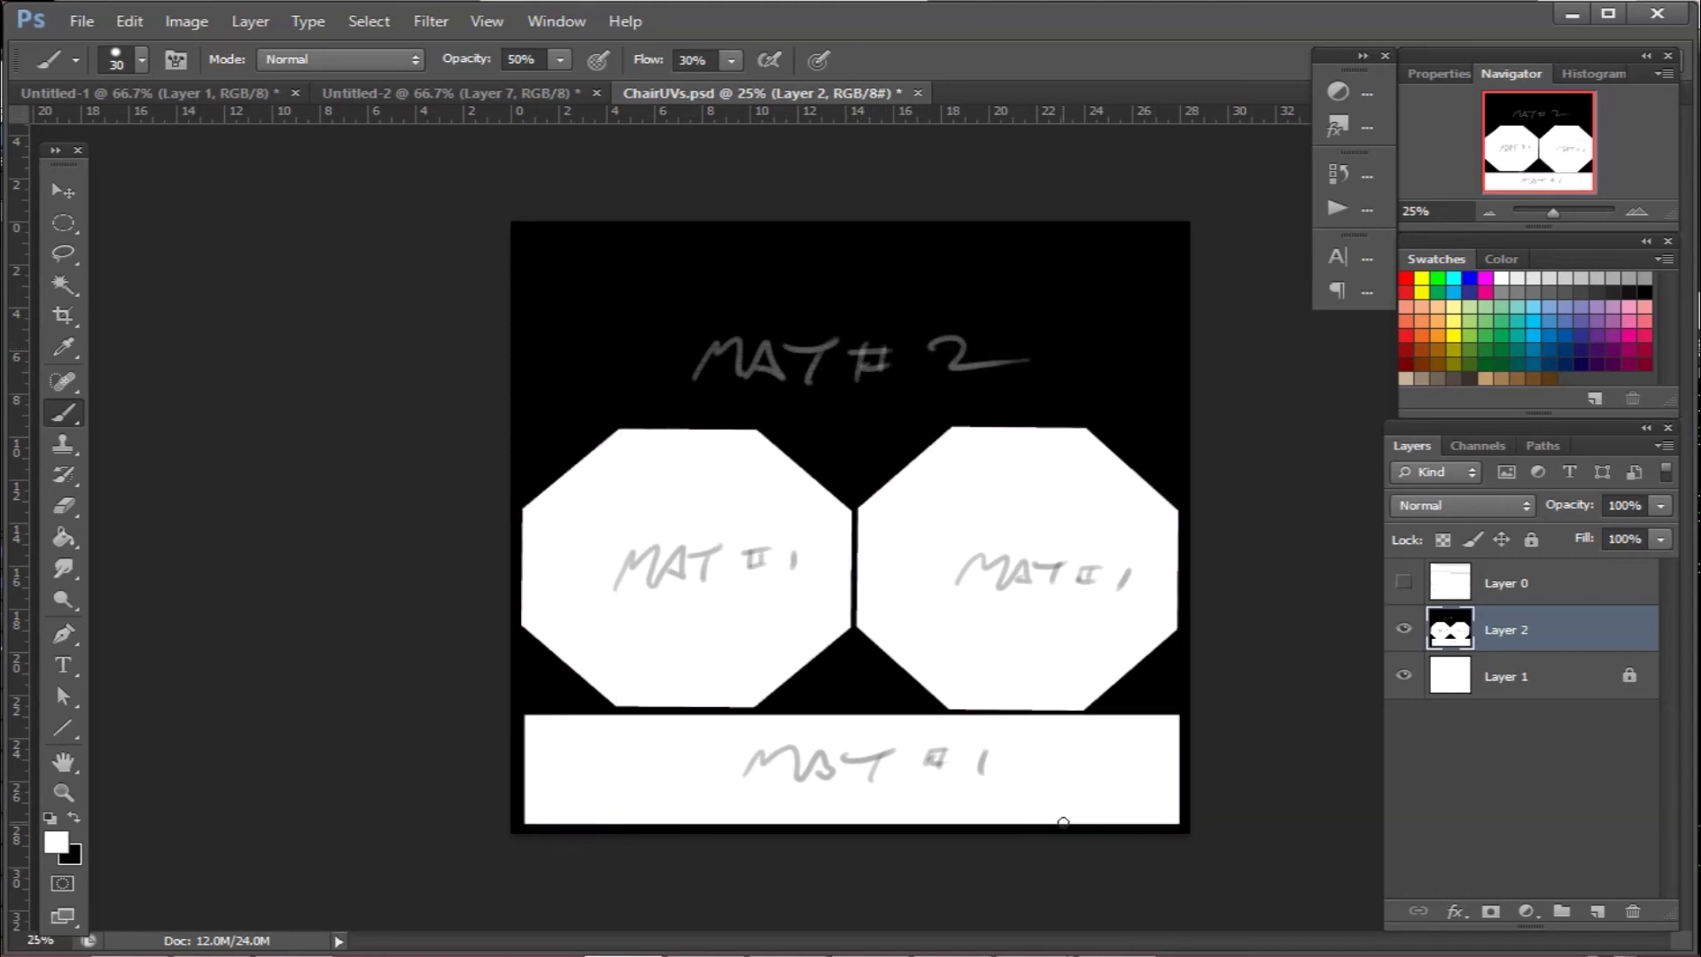
{"action": "key", "text": "alt+Tab"}
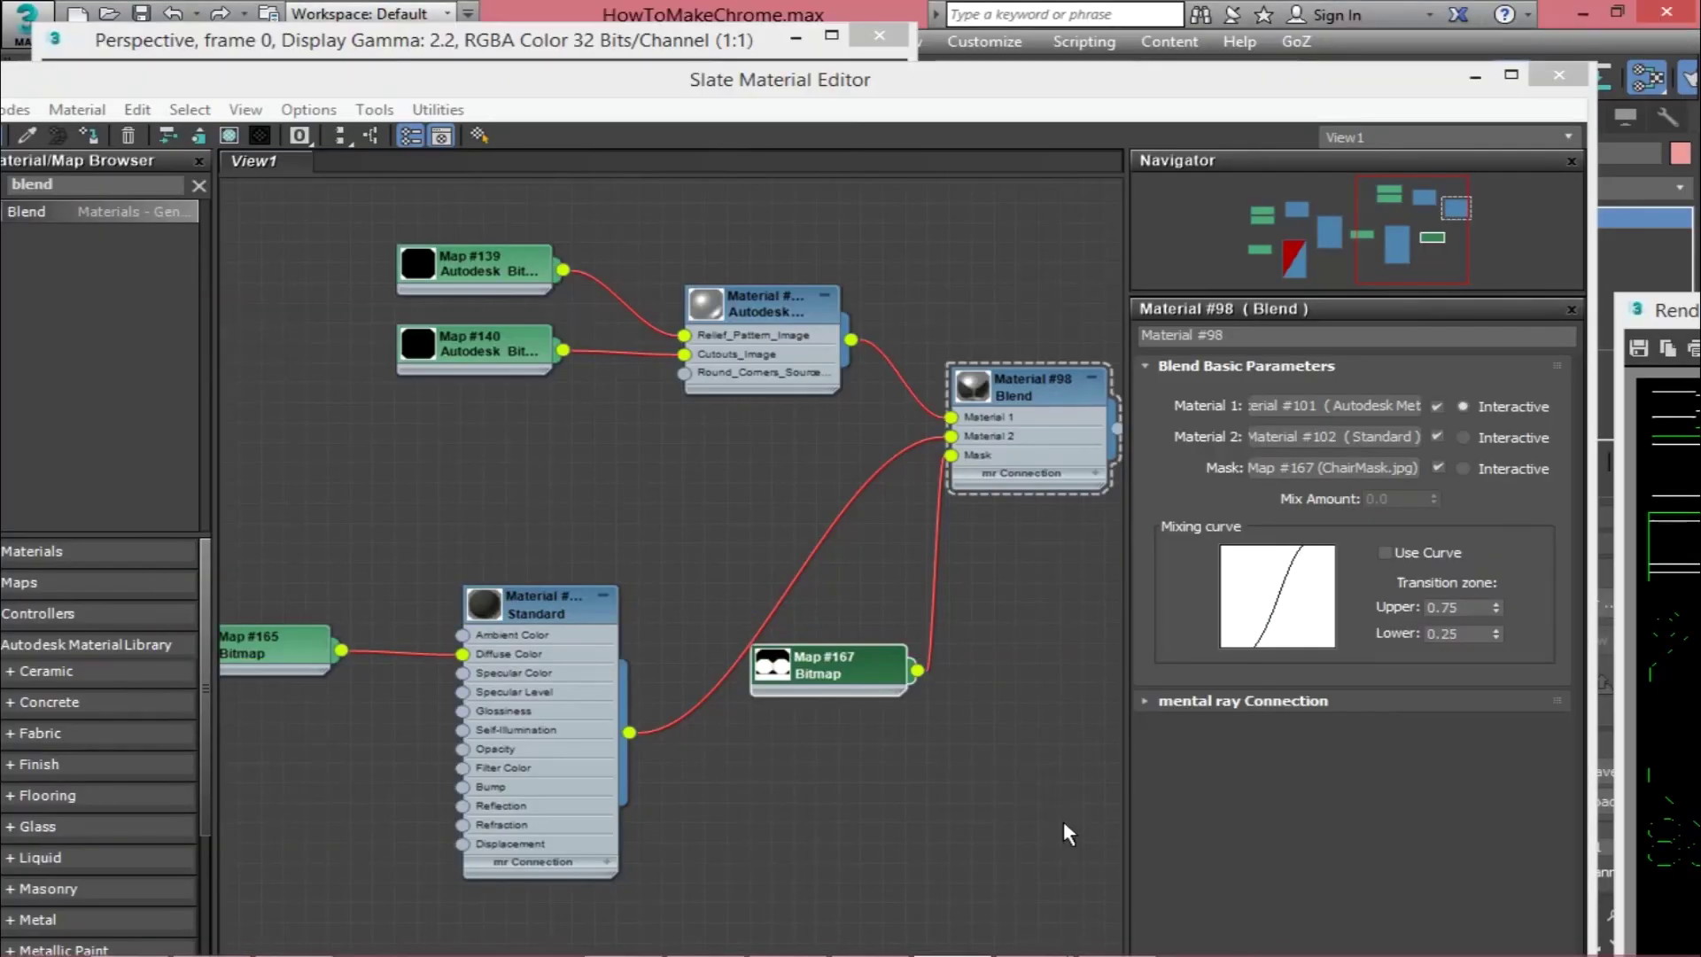